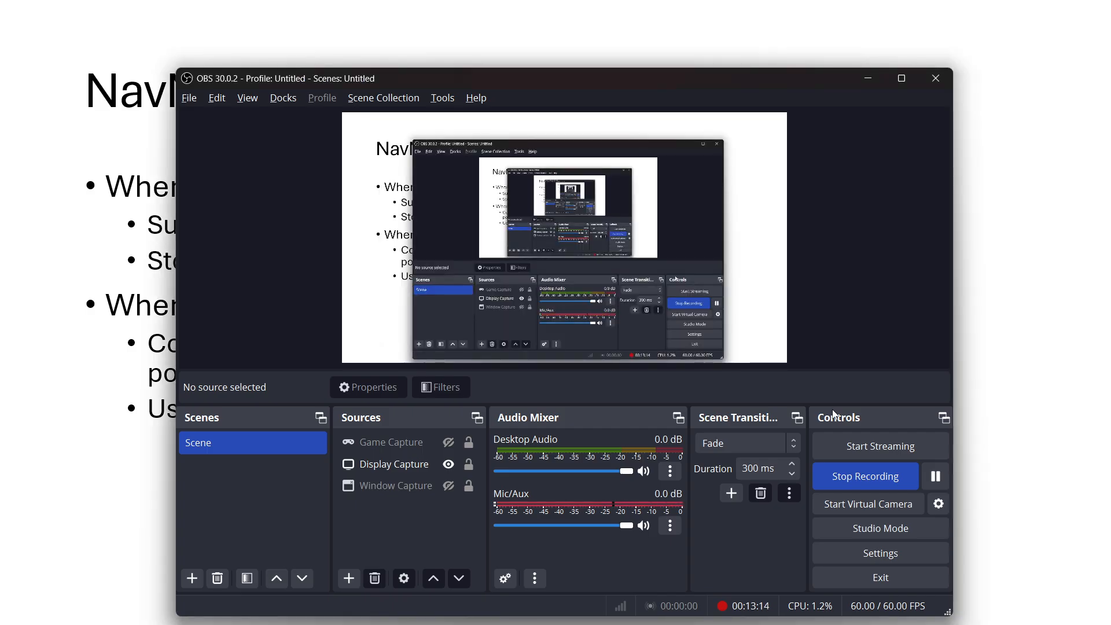
Switch to the Unity editor and open the Pathfinding scene from the project's Scenes folder.
{"action": "key", "text": "alt+Tab"}
{"action": "key", "text": "alt+Tab"}
{"action": "key", "text": "Tab"}
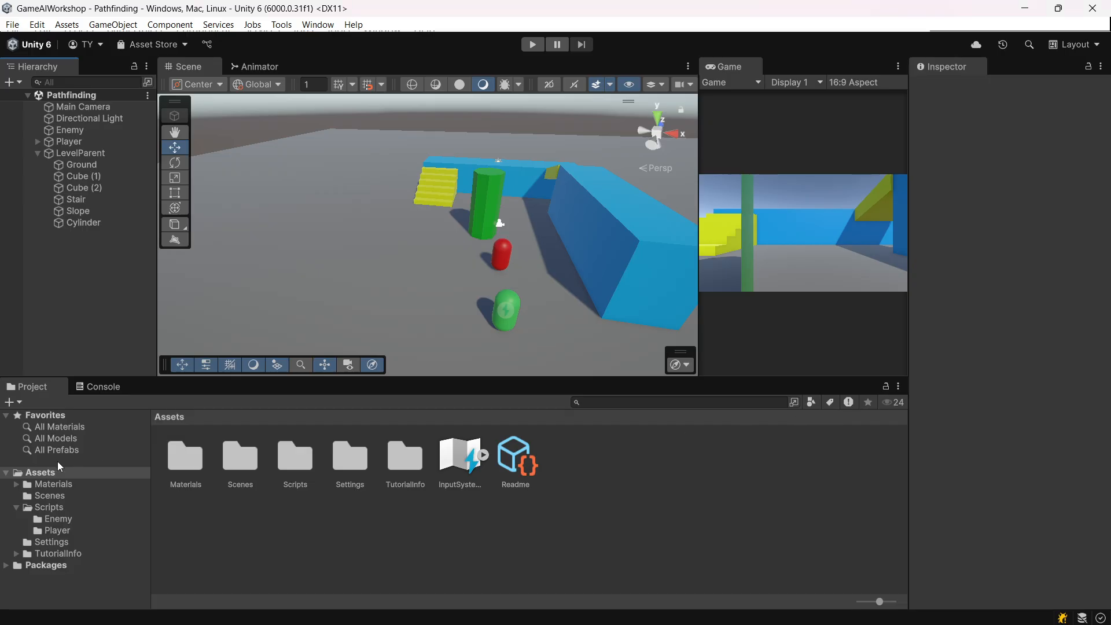
{"action": "left_click", "coordinate": [61, 486]}
{"action": "left_click", "coordinate": [61, 495]}
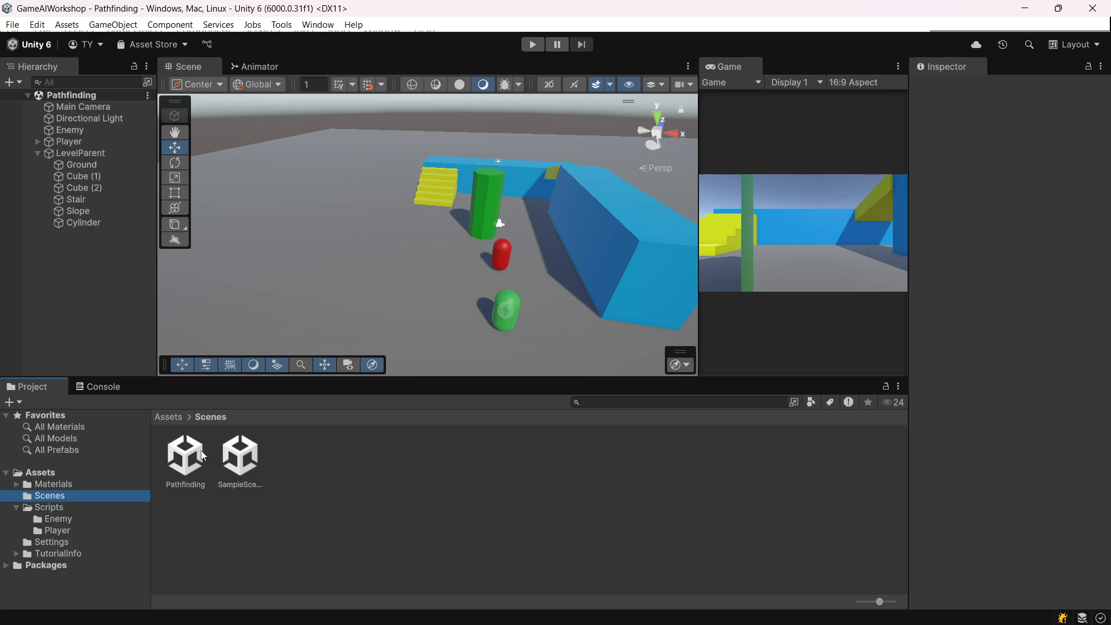
{"action": "double_click", "coordinate": [183, 467]}
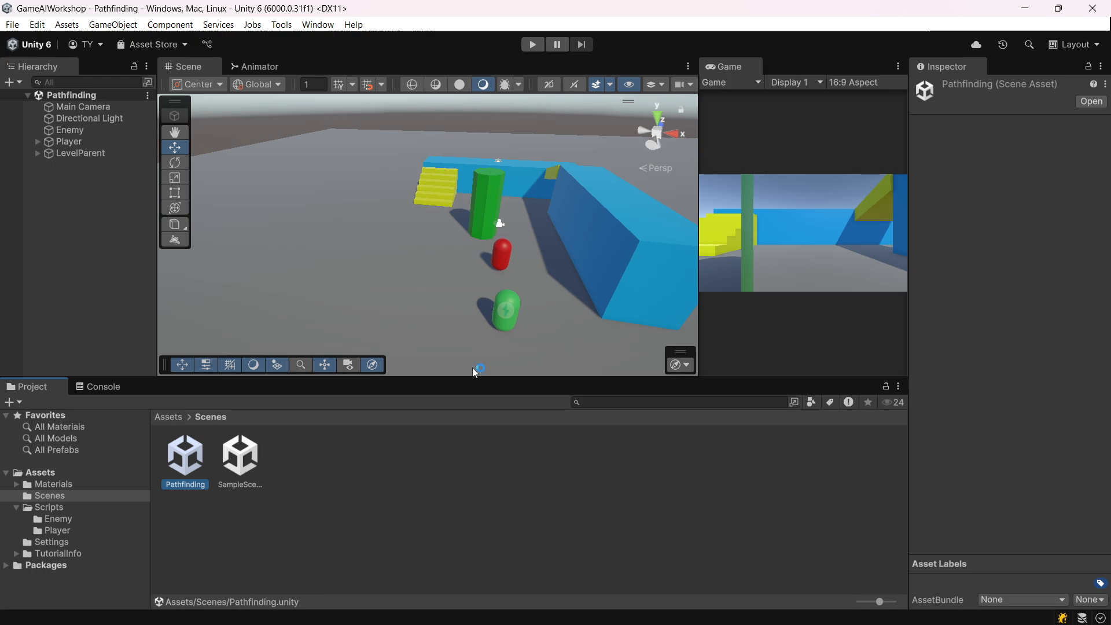
Examine the level layout in the scene view: the ground, blocks, stairs, slope, cylinder and the two capsules.
{"action": "scroll", "coordinate": [453, 345], "scroll_direction": "down", "scroll_amount": 5}
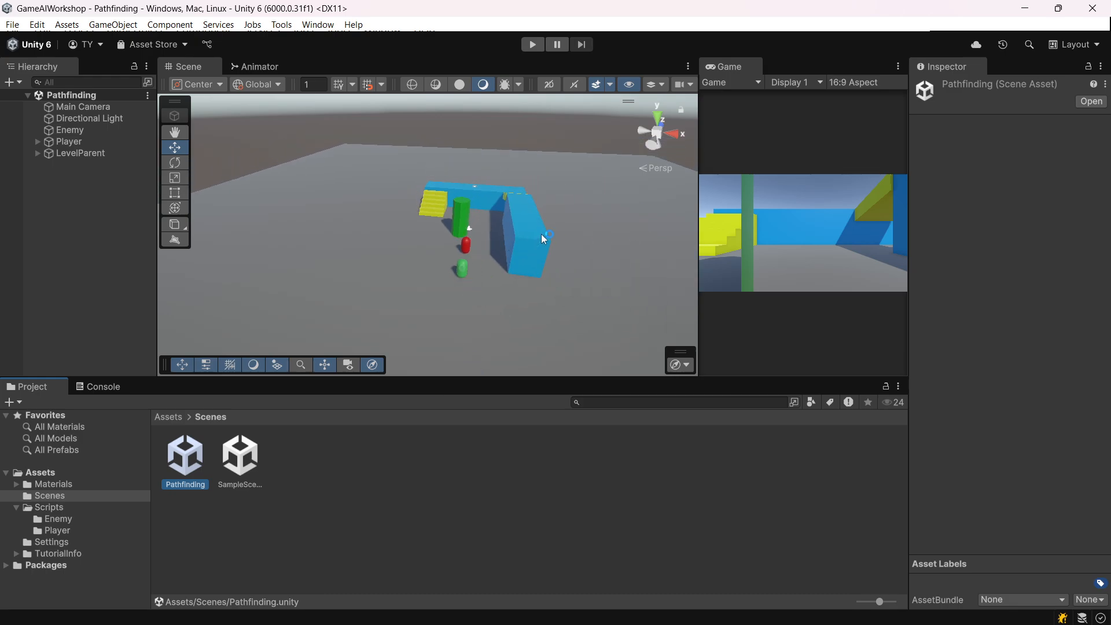
{"action": "middle_click_drag", "start_coordinate": [540, 234], "coordinate": [419, 250]}
{"action": "scroll", "coordinate": [425, 259], "scroll_direction": "up", "scroll_amount": 3}
{"action": "middle_click_drag", "start_coordinate": [290, 267], "coordinate": [465, 224]}
{"action": "scroll", "coordinate": [466, 224], "scroll_direction": "up", "scroll_amount": 4}
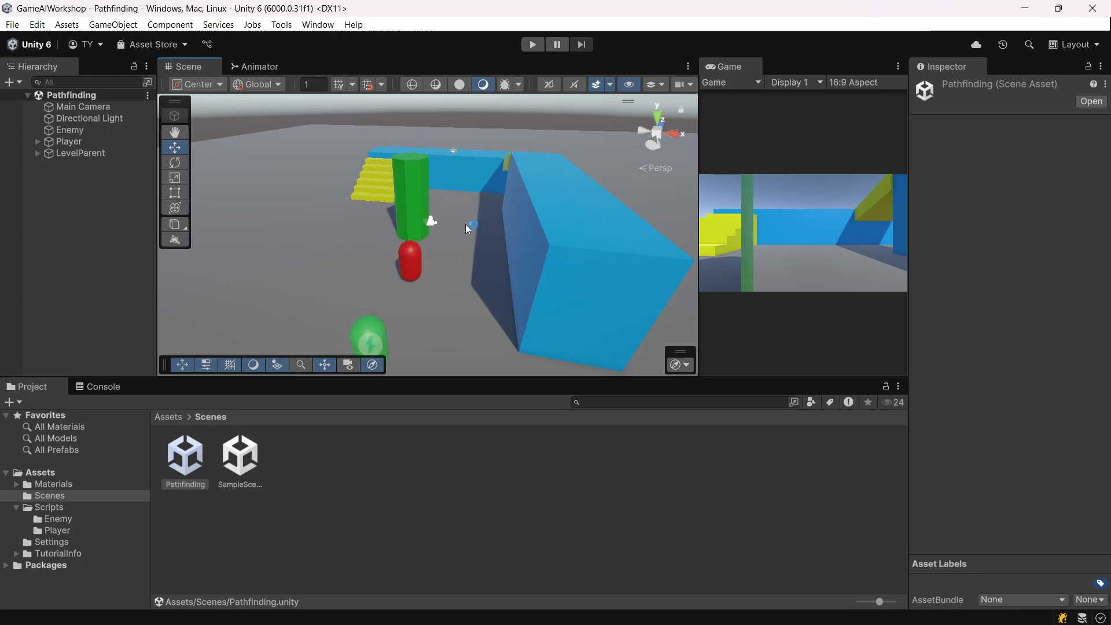
{"action": "right_click_drag", "start_coordinate": [332, 209], "coordinate": [412, 235]}
{"action": "middle_click_drag", "start_coordinate": [412, 236], "coordinate": [573, 236]}
{"action": "scroll", "coordinate": [573, 237], "scroll_direction": "down", "scroll_amount": 3}
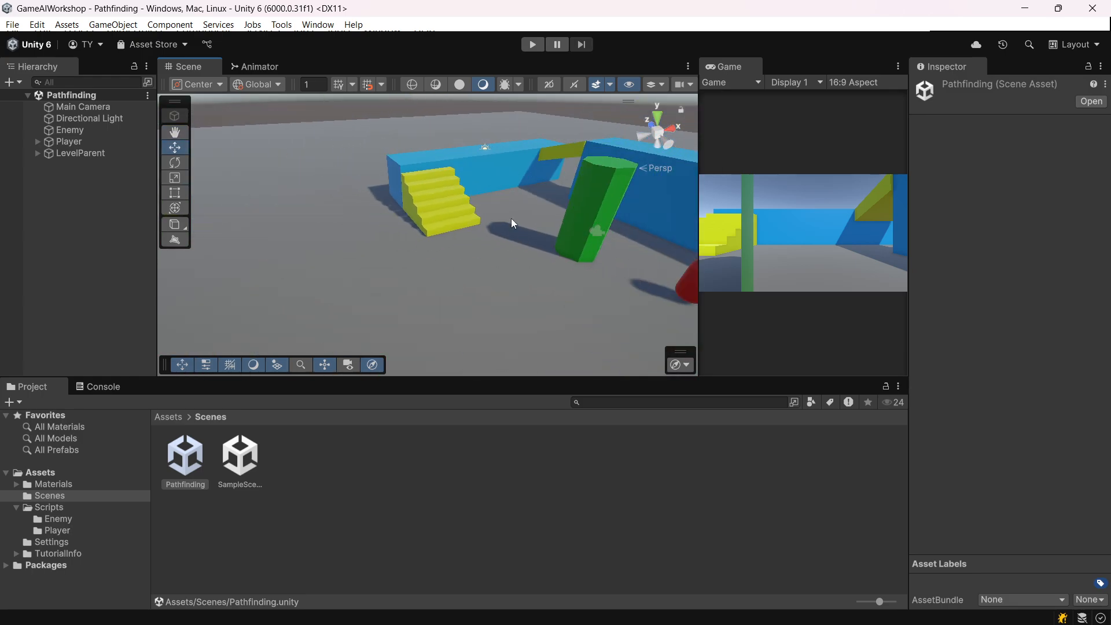
{"action": "left_click", "coordinate": [286, 28]}
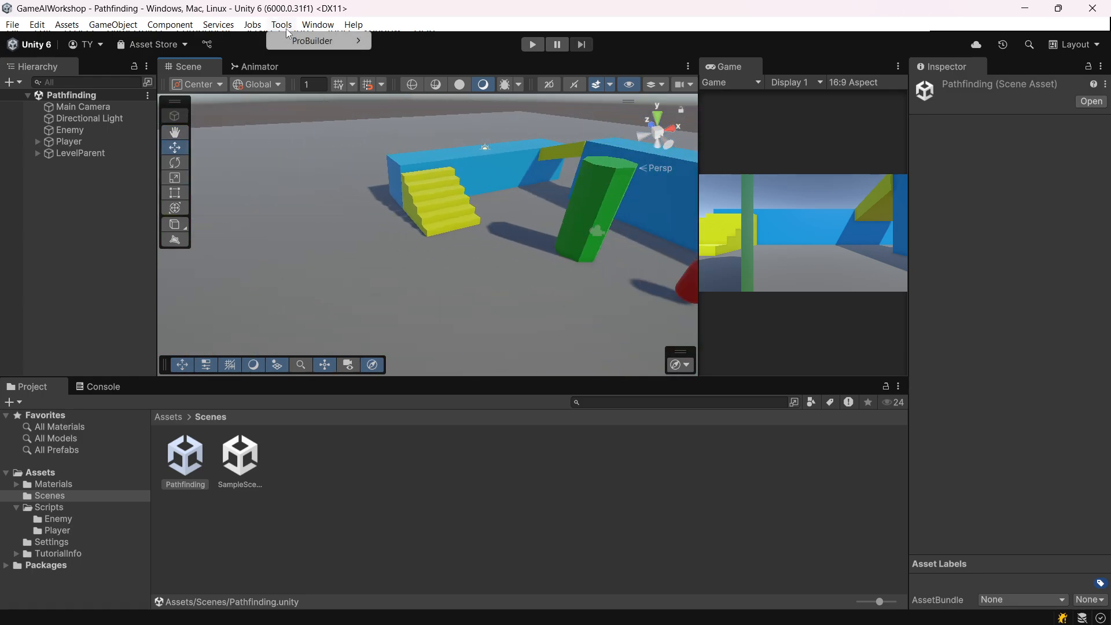
{"action": "left_click", "coordinate": [388, 236]}
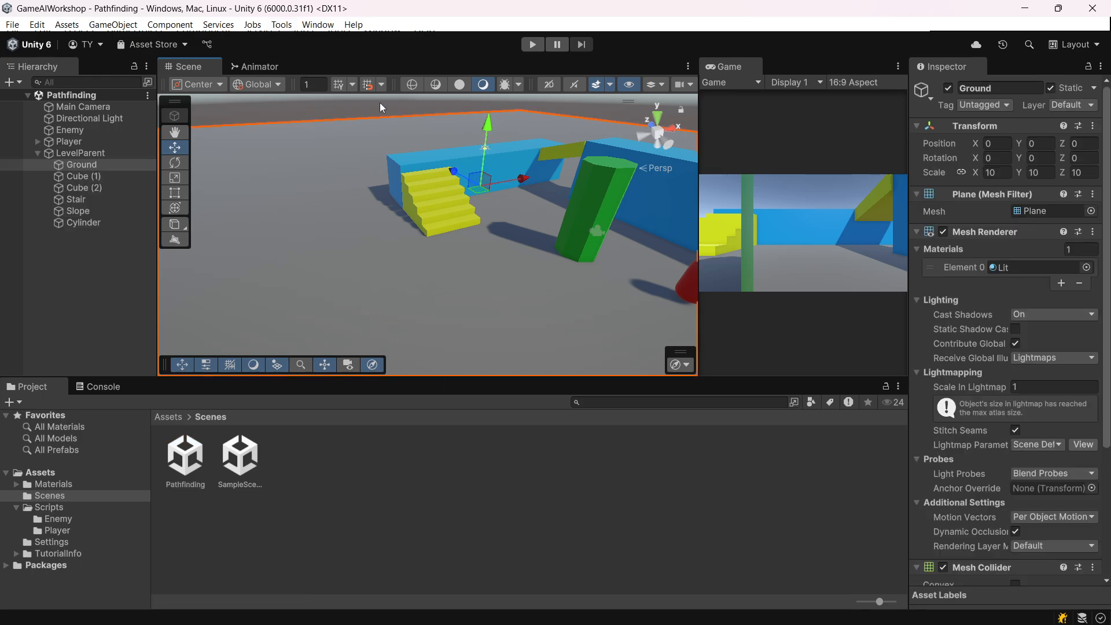
{"action": "middle_click_drag", "start_coordinate": [543, 193], "coordinate": [324, 257]}
{"action": "scroll", "coordinate": [389, 273], "scroll_direction": "down", "scroll_amount": 3}
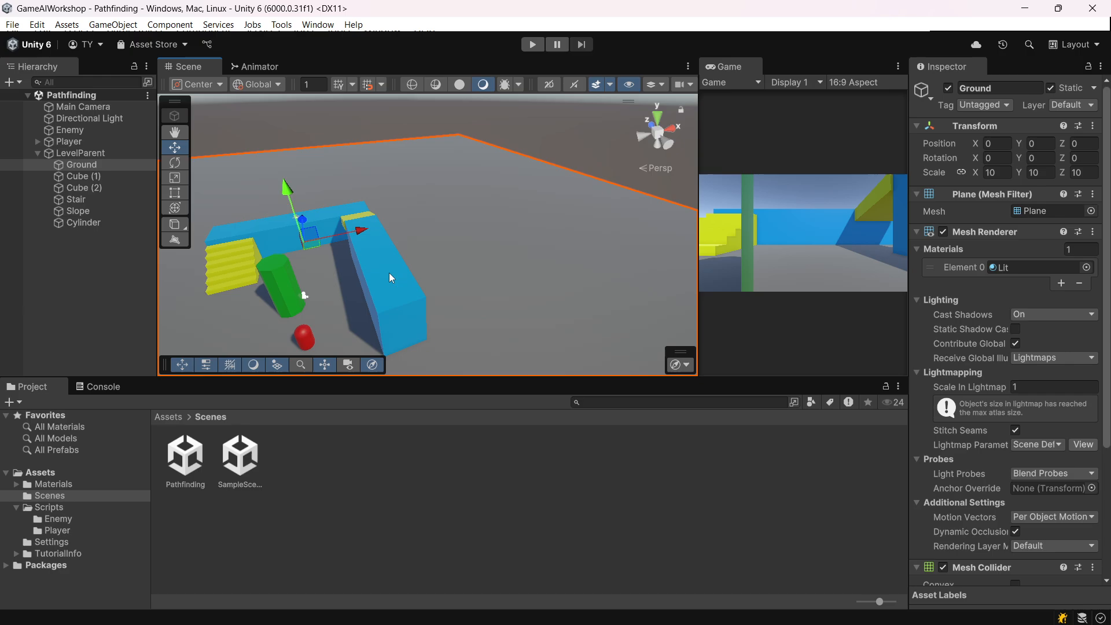
{"action": "middle_click_drag", "start_coordinate": [389, 273], "coordinate": [480, 258]}
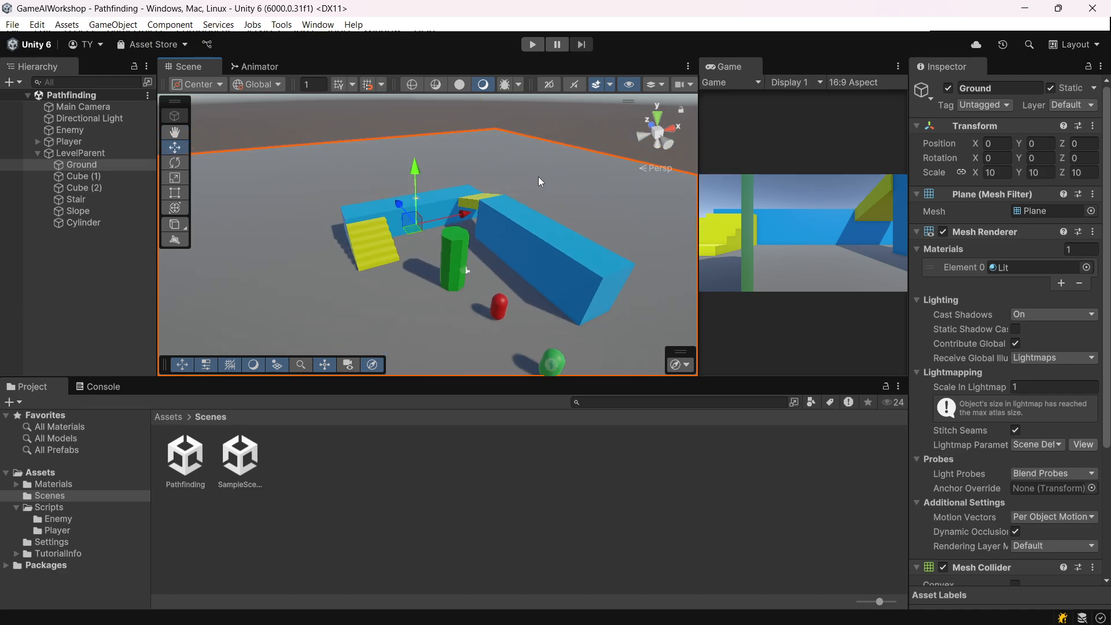
{"action": "scroll", "coordinate": [264, 244], "scroll_direction": "down", "scroll_amount": 2}
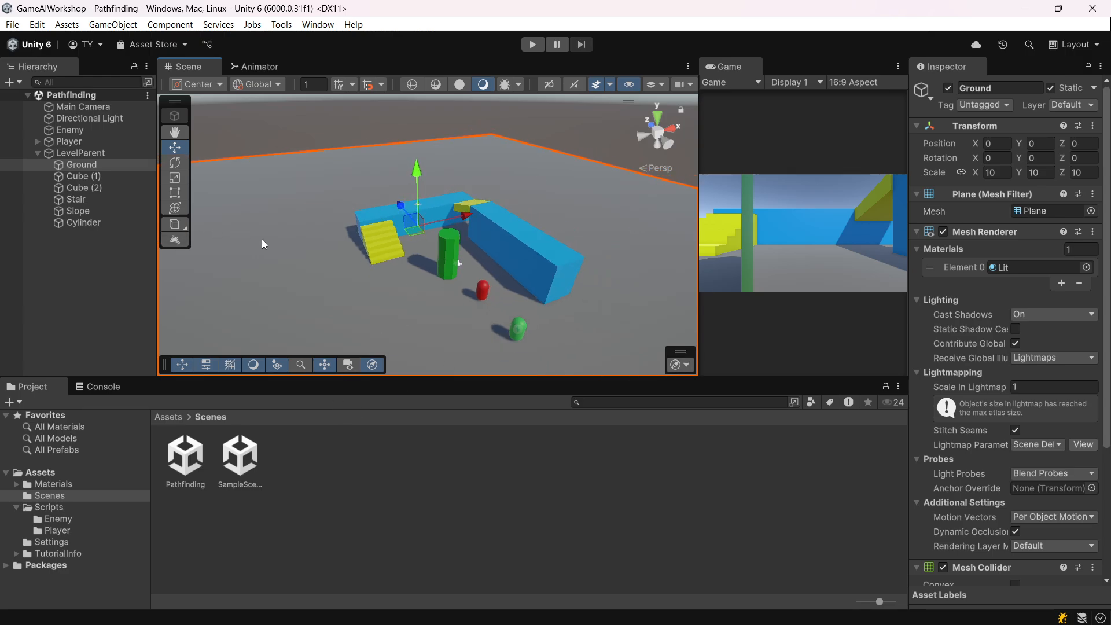
{"action": "left_click", "coordinate": [302, 138]}
{"action": "scroll", "coordinate": [455, 296], "scroll_direction": "up", "scroll_amount": 5}
{"action": "middle_click_drag", "start_coordinate": [453, 298], "coordinate": [402, 251]}
{"action": "scroll", "coordinate": [401, 251], "scroll_direction": "down", "scroll_amount": 3}
Review the child objects grouped under LevelParent, from Ground to Cylinder.
{"action": "left_click", "coordinate": [224, 187]}
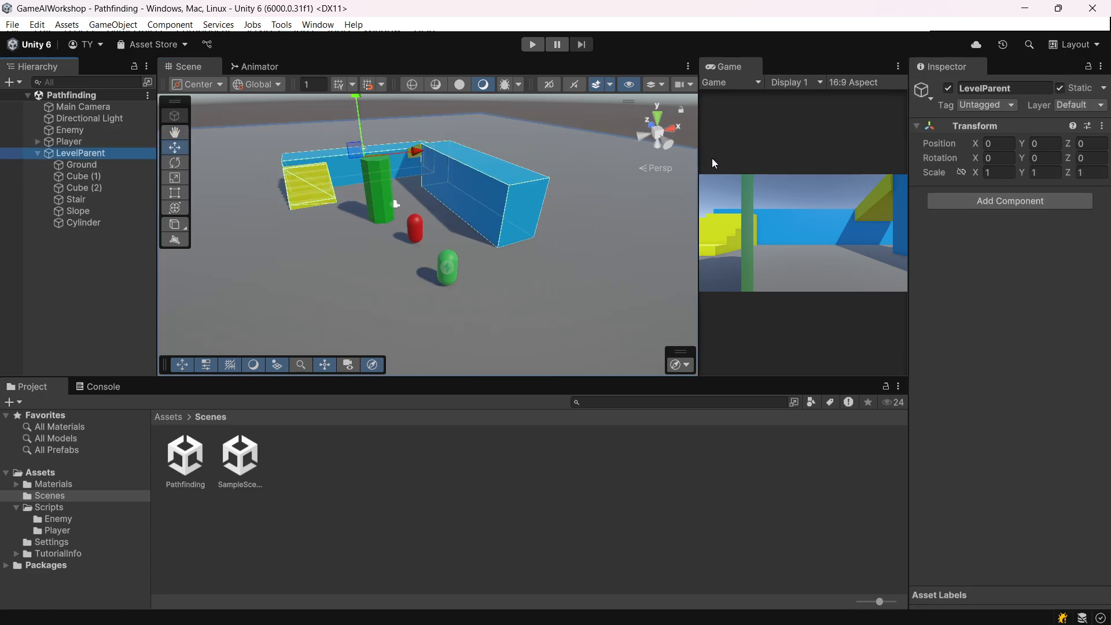
{"action": "left_click", "coordinate": [37, 154]}
{"action": "left_click", "coordinate": [36, 154]}
{"action": "left_click", "coordinate": [107, 164]}
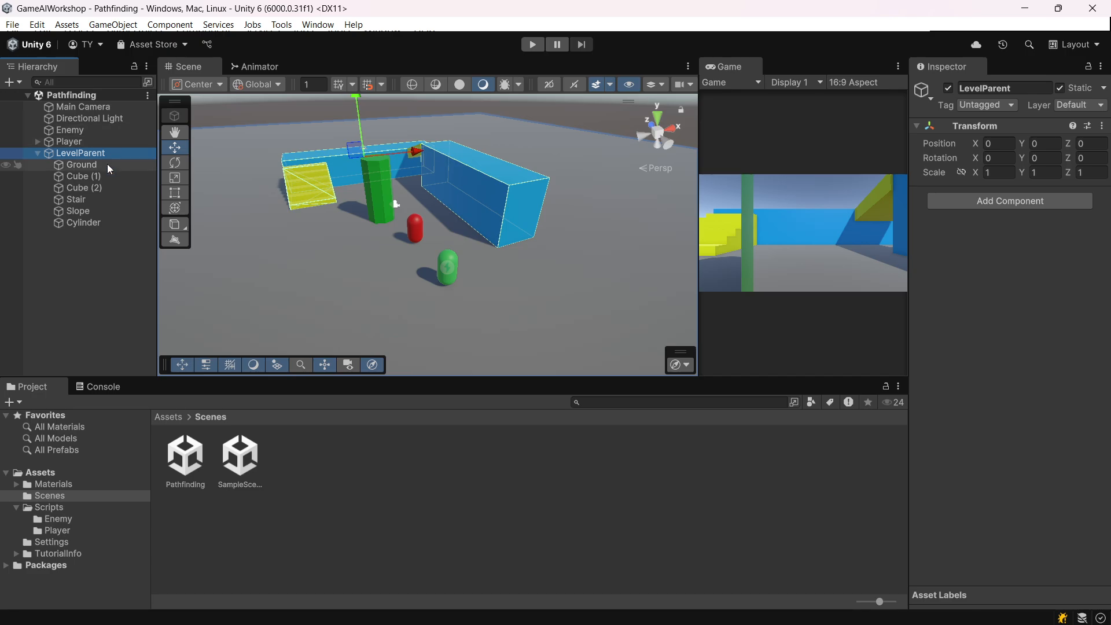
{"action": "left_click", "coordinate": [110, 223], "text": "shift"}
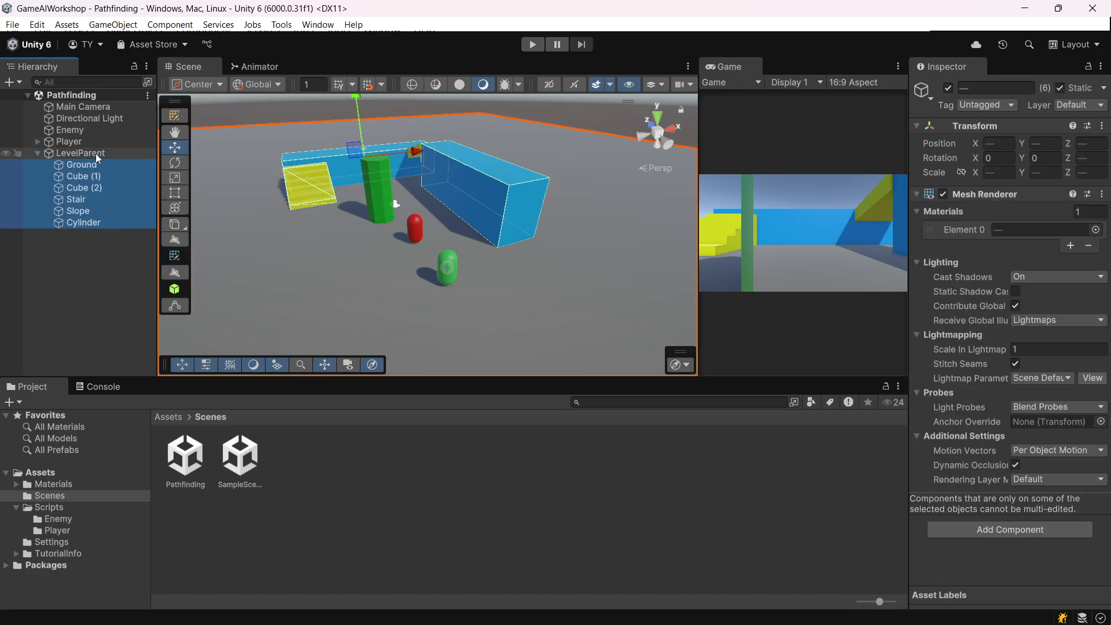
Add a NavMesh Surface component to the LevelParent object.
{"action": "left_click", "coordinate": [96, 156]}
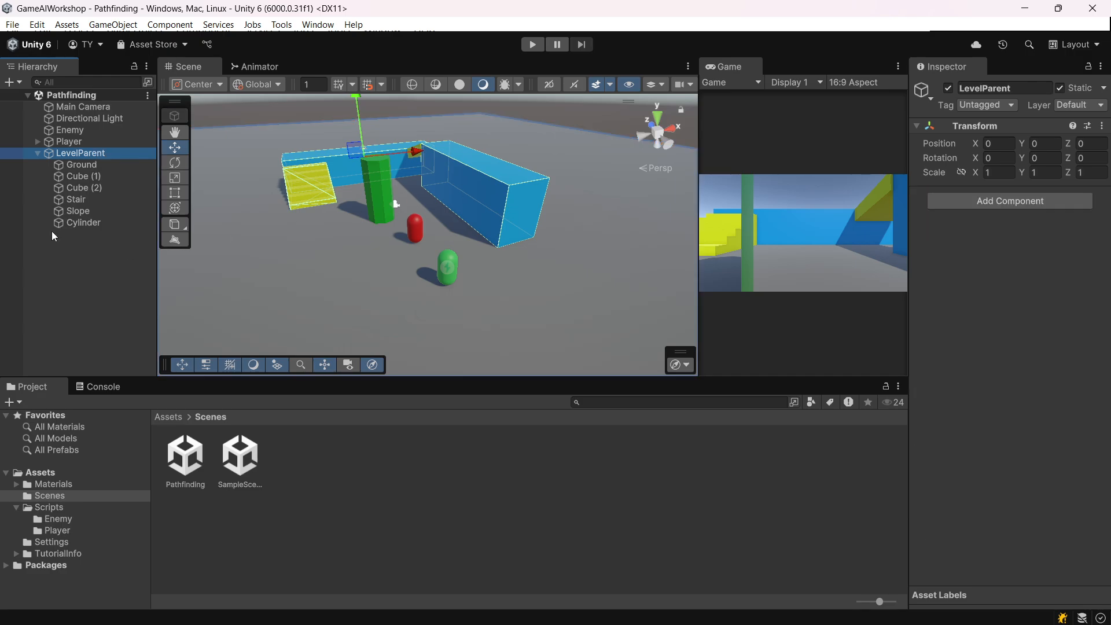
{"action": "left_click", "coordinate": [991, 203]}
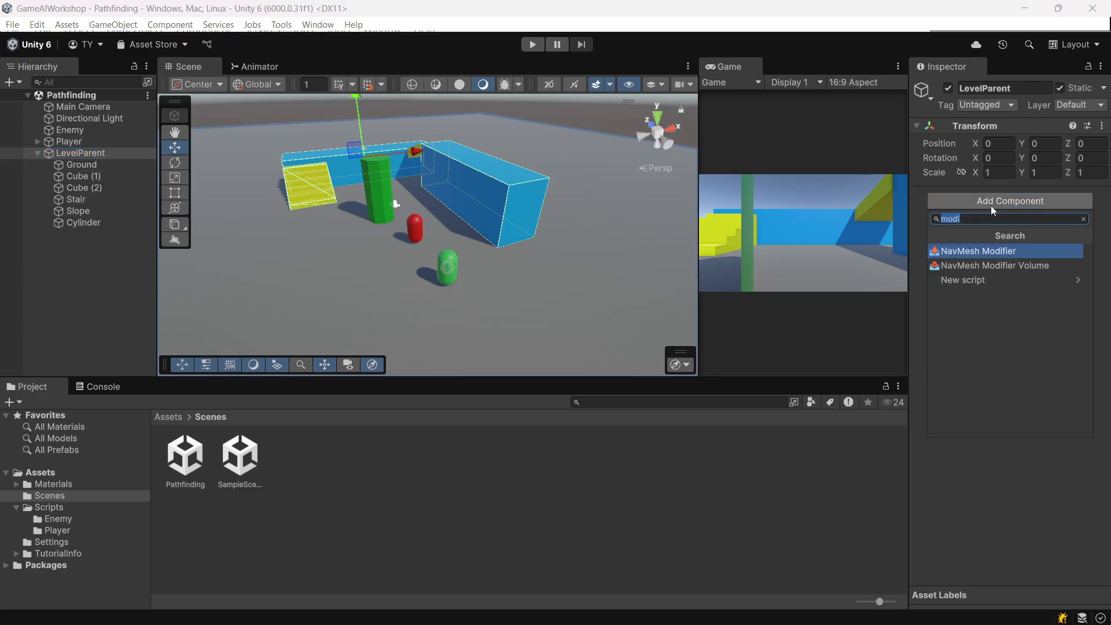
{"action": "type", "text": "navmesh"}
{"action": "key", "text": "Down"}
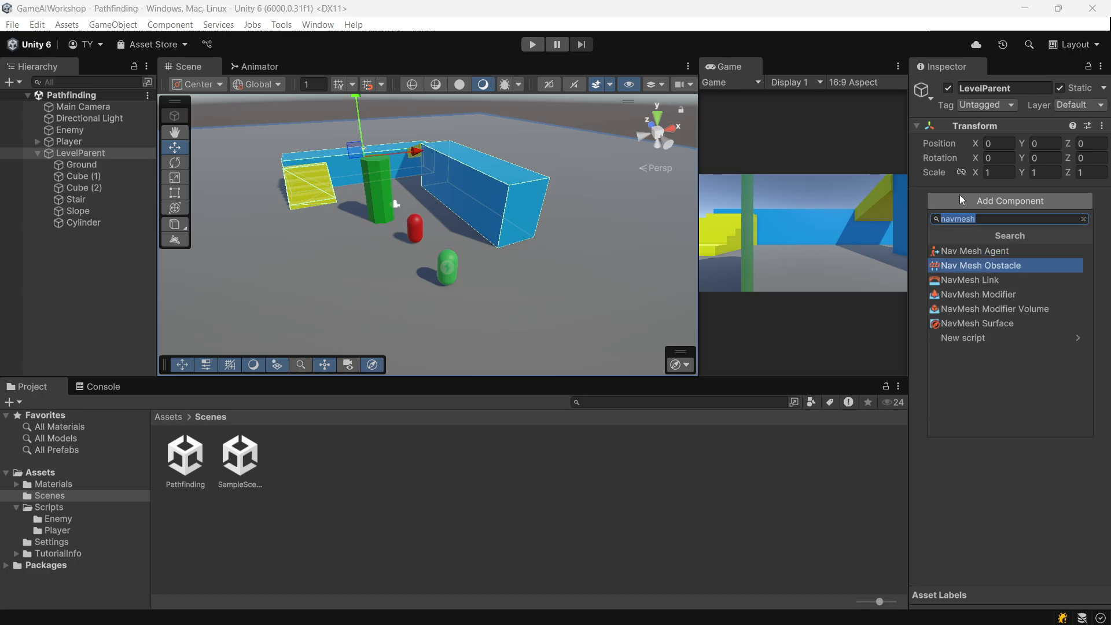
{"action": "key", "text": "Down"}
{"action": "key", "text": "Down"}
{"action": "key", "text": "Down"}
{"action": "key", "text": "Down"}
{"action": "key", "text": "Return"}
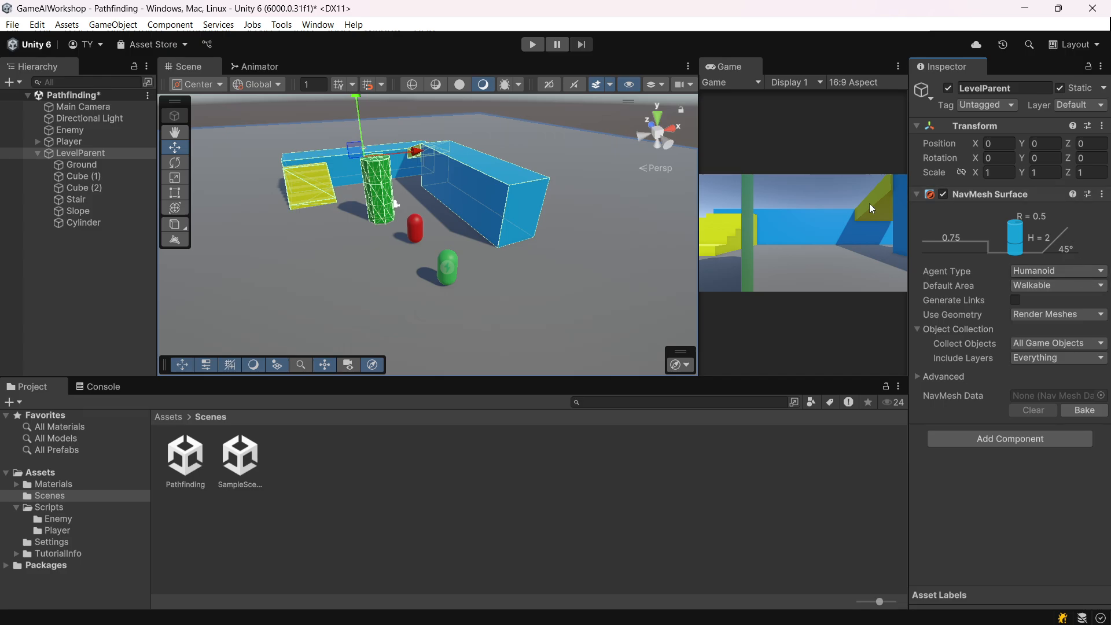
Bake the NavMesh from LevelParent's NavMesh Surface, collecting all game objects.
{"action": "scroll", "coordinate": [510, 258], "scroll_direction": "down", "scroll_amount": 5}
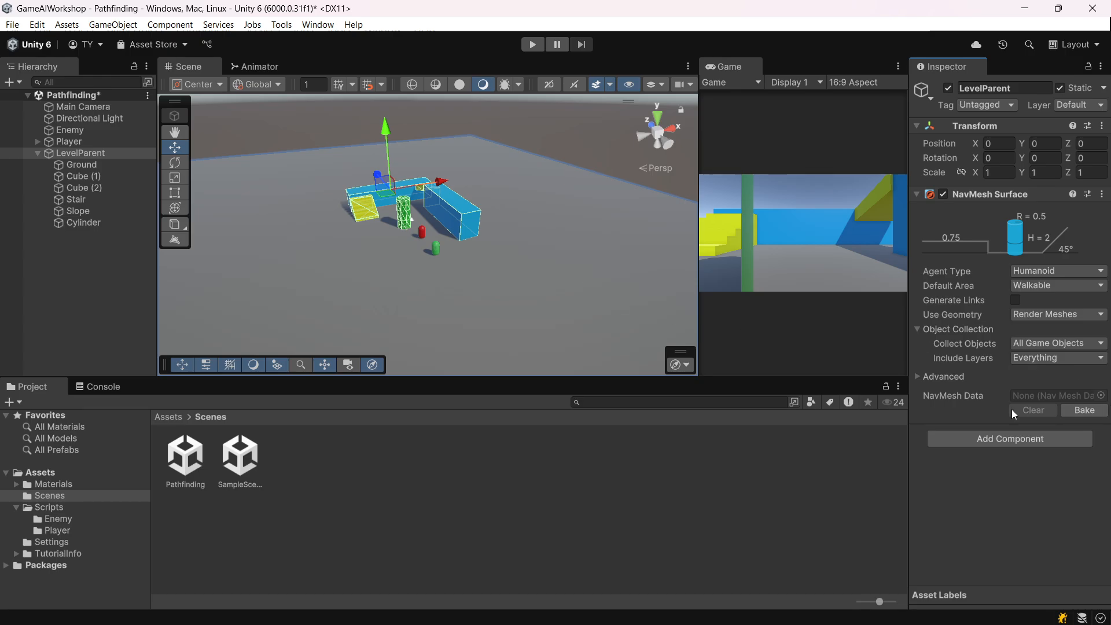
{"action": "scroll", "coordinate": [395, 234], "scroll_direction": "up", "scroll_amount": 5}
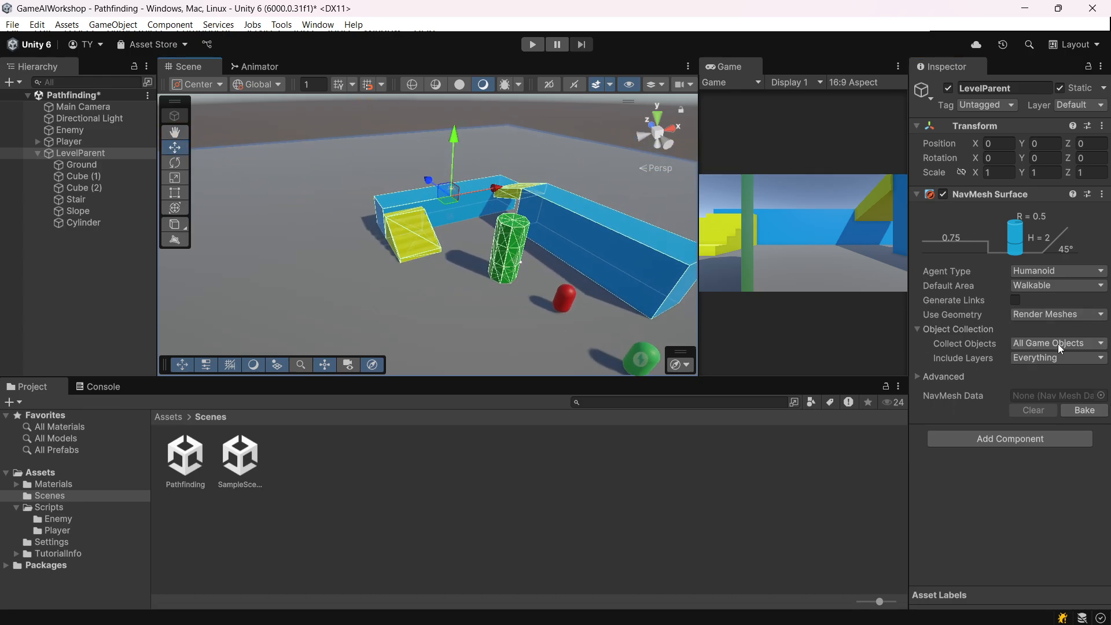
{"action": "left_click", "coordinate": [1067, 410]}
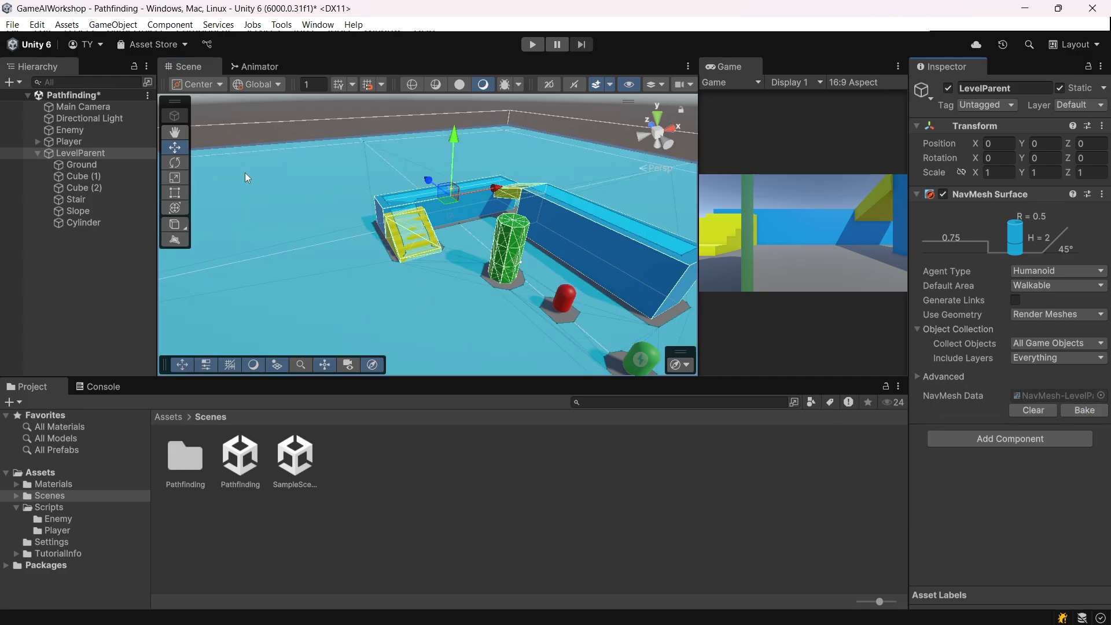
Examine the baked NavMesh across the whole level, checking the Ground and LevelParent objects.
{"action": "scroll", "coordinate": [523, 204], "scroll_direction": "down", "scroll_amount": 6}
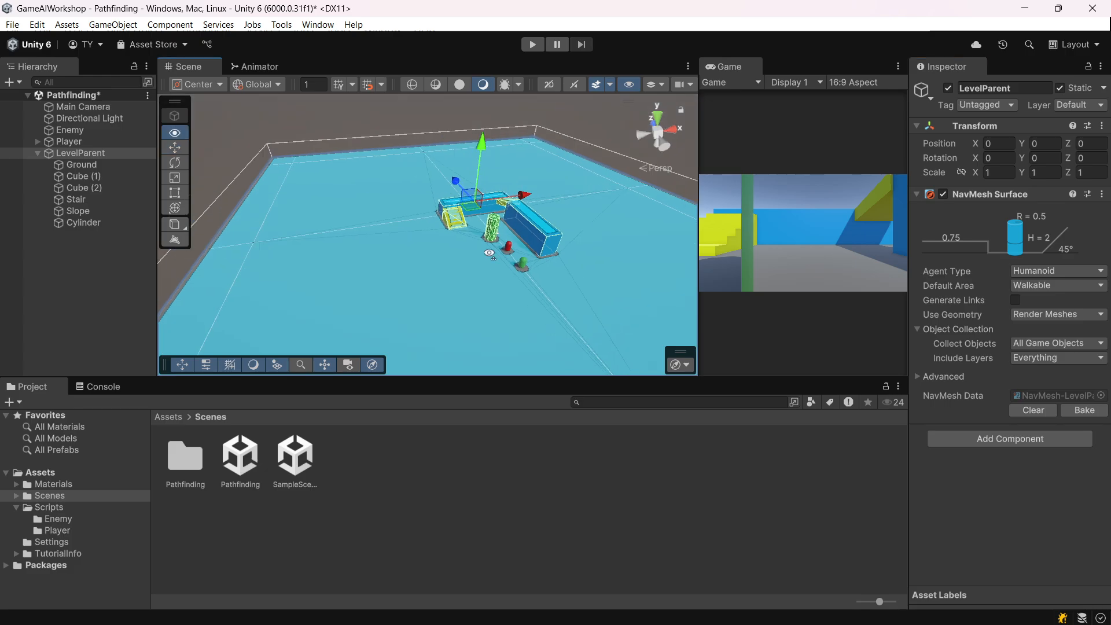
{"action": "scroll", "coordinate": [533, 236], "scroll_direction": "up", "scroll_amount": 5}
{"action": "middle_click_drag", "start_coordinate": [583, 207], "coordinate": [301, 341]}
{"action": "middle_click_drag", "start_coordinate": [492, 341], "coordinate": [570, 324]}
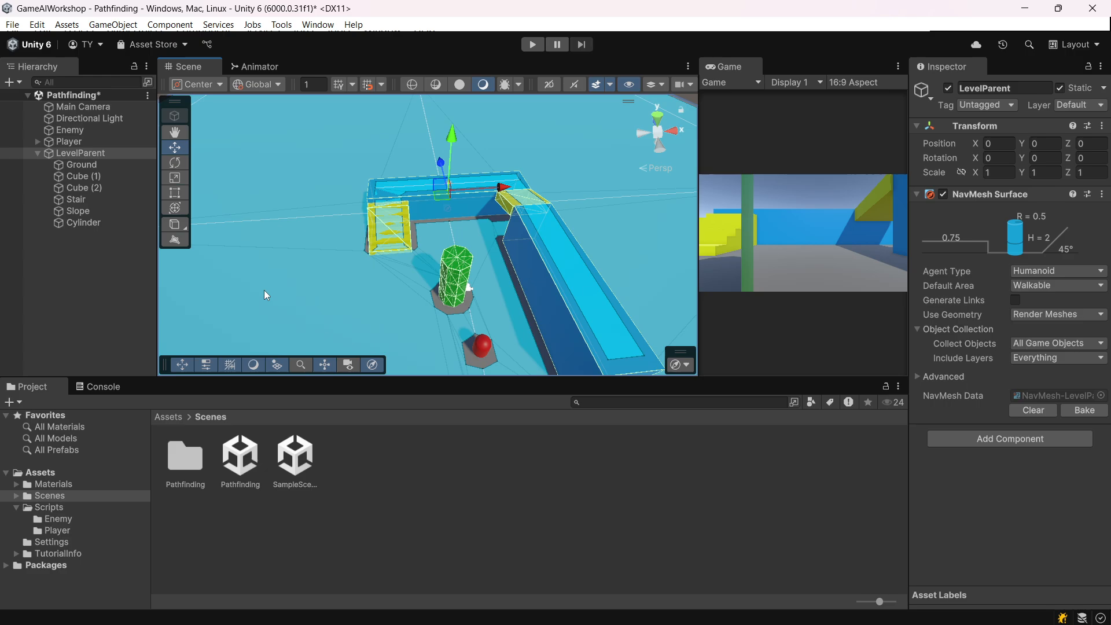
{"action": "left_click", "coordinate": [305, 203]}
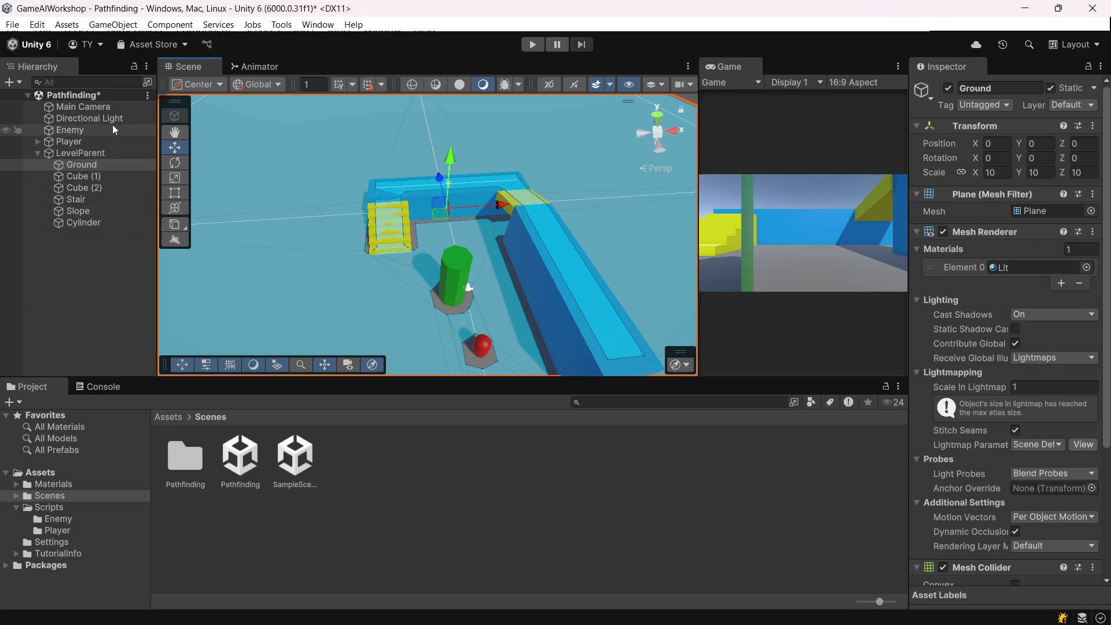
{"action": "left_click", "coordinate": [93, 164]}
{"action": "double_click", "coordinate": [81, 153]}
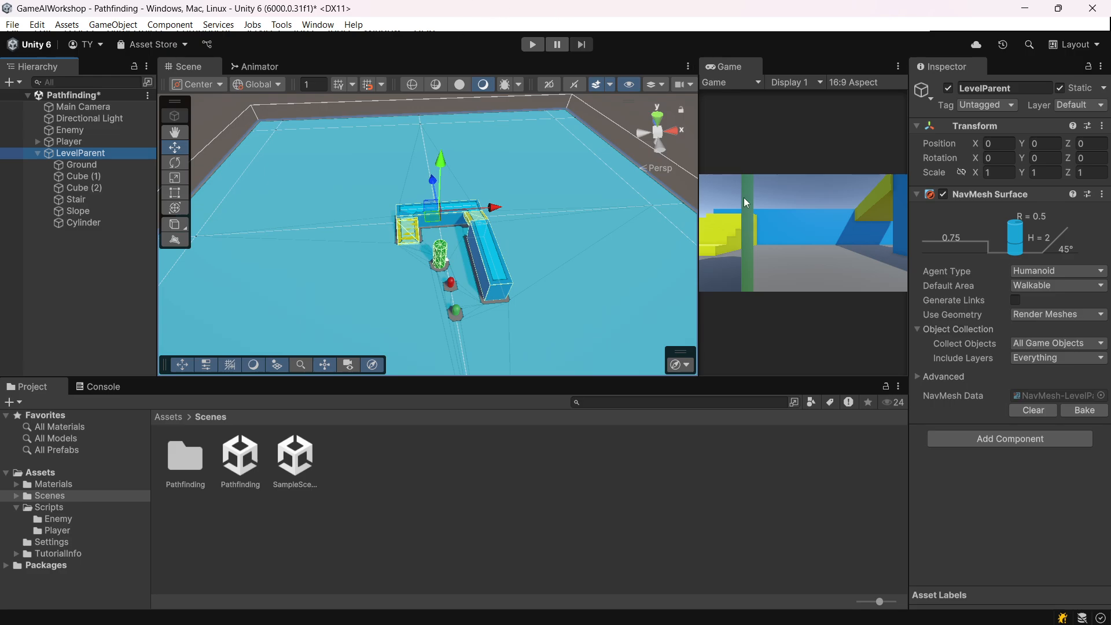
Inspect the baked NavMesh up close around the stairs and beneath the red and green capsules.
{"action": "scroll", "coordinate": [492, 270], "scroll_direction": "up", "scroll_amount": 5}
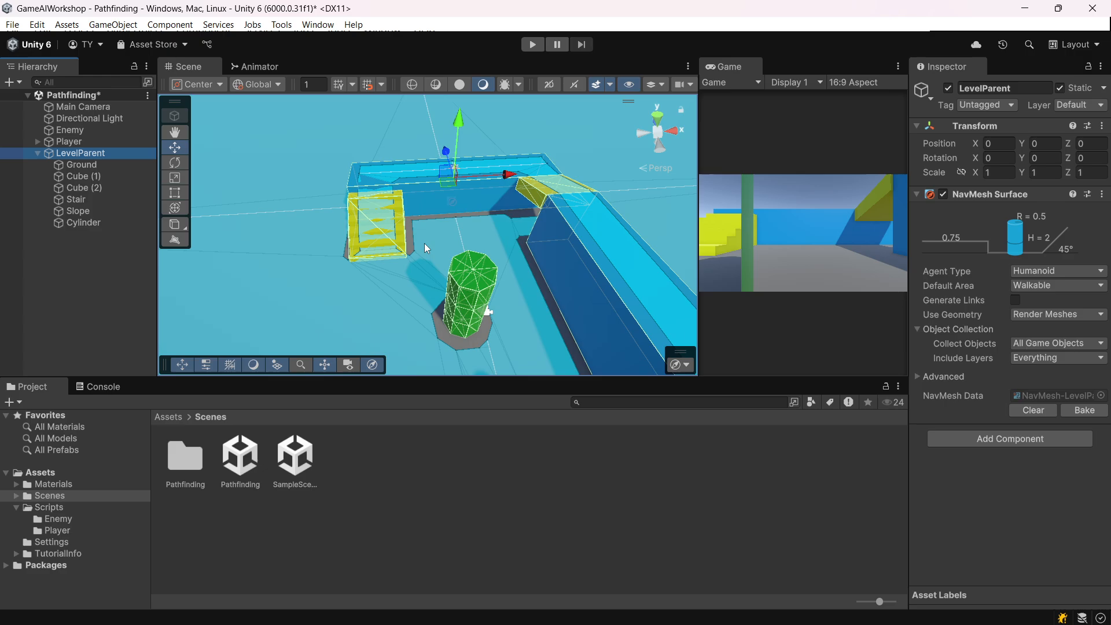
{"action": "middle_click_drag", "start_coordinate": [425, 243], "coordinate": [394, 158]}
{"action": "scroll", "coordinate": [491, 191], "scroll_direction": "up", "scroll_amount": 4}
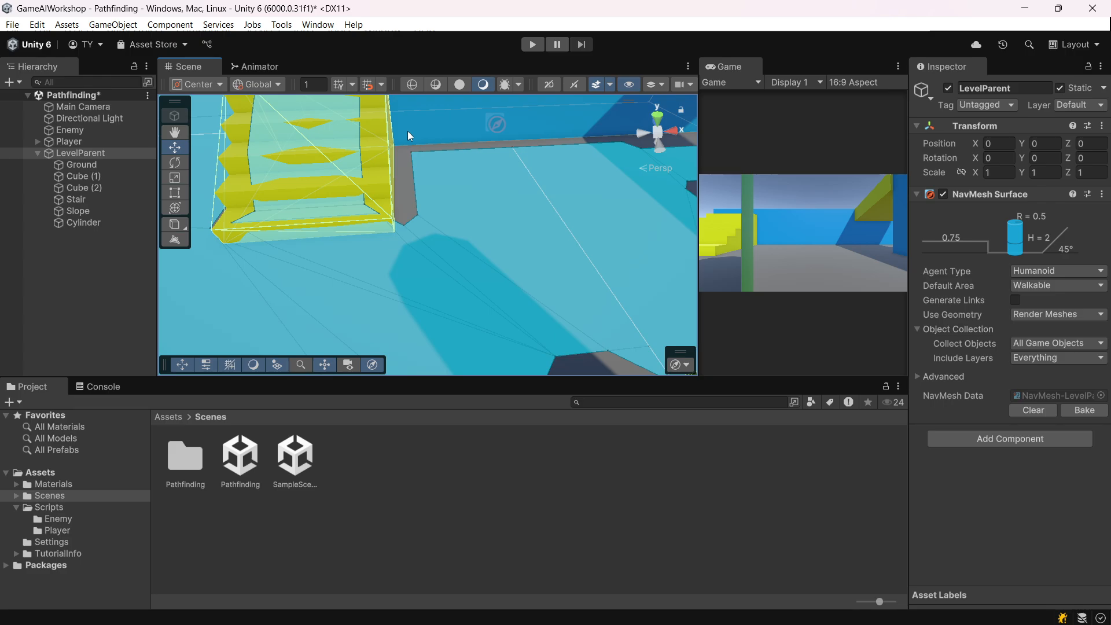
{"action": "middle_click_drag", "start_coordinate": [436, 134], "coordinate": [419, 178]}
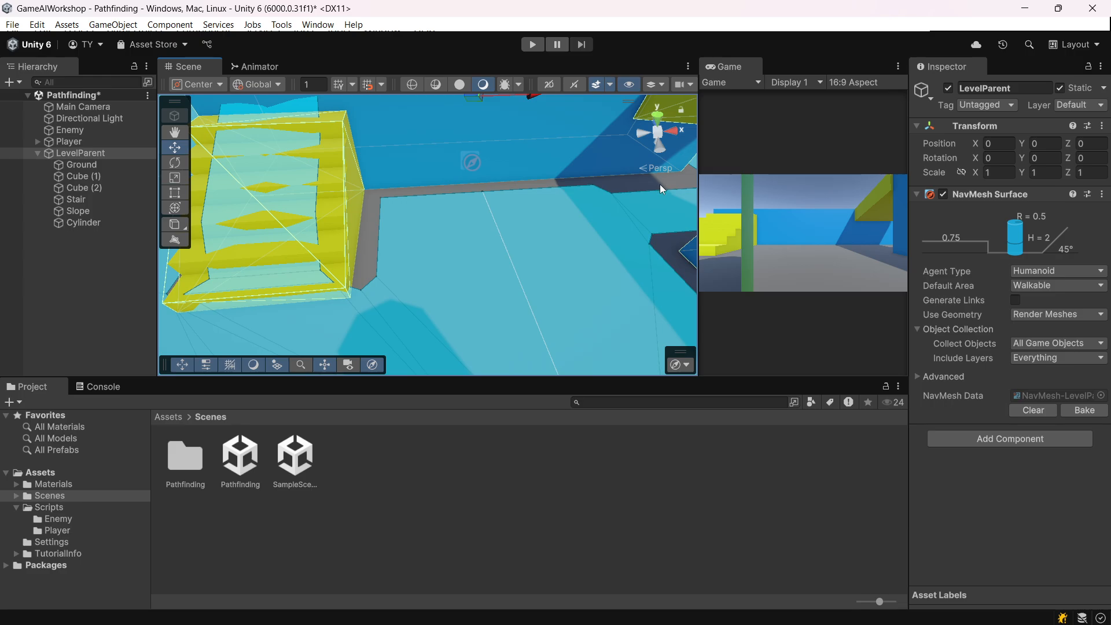
{"action": "middle_click_drag", "start_coordinate": [631, 247], "coordinate": [441, 215]}
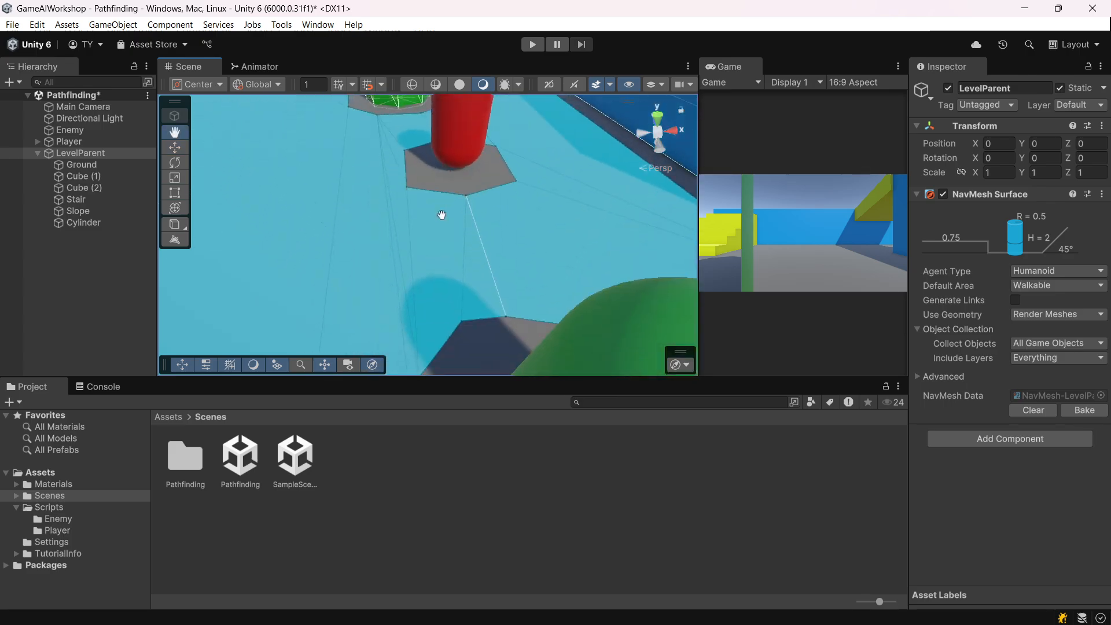
{"action": "scroll", "coordinate": [442, 215], "scroll_direction": "down", "scroll_amount": 4}
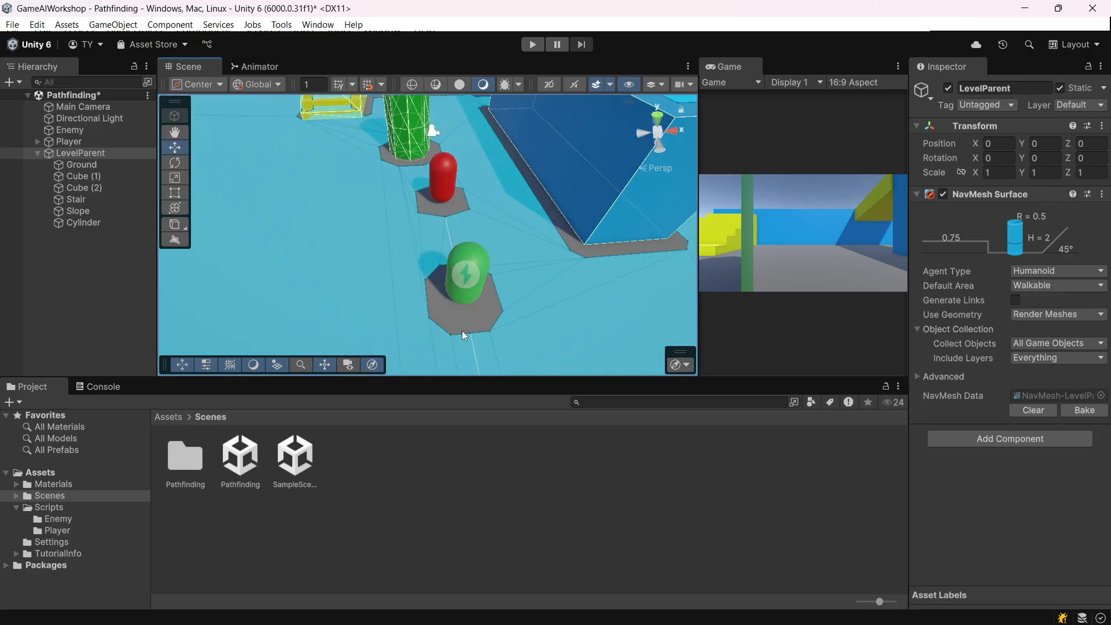
{"action": "scroll", "coordinate": [454, 214], "scroll_direction": "up", "scroll_amount": 3}
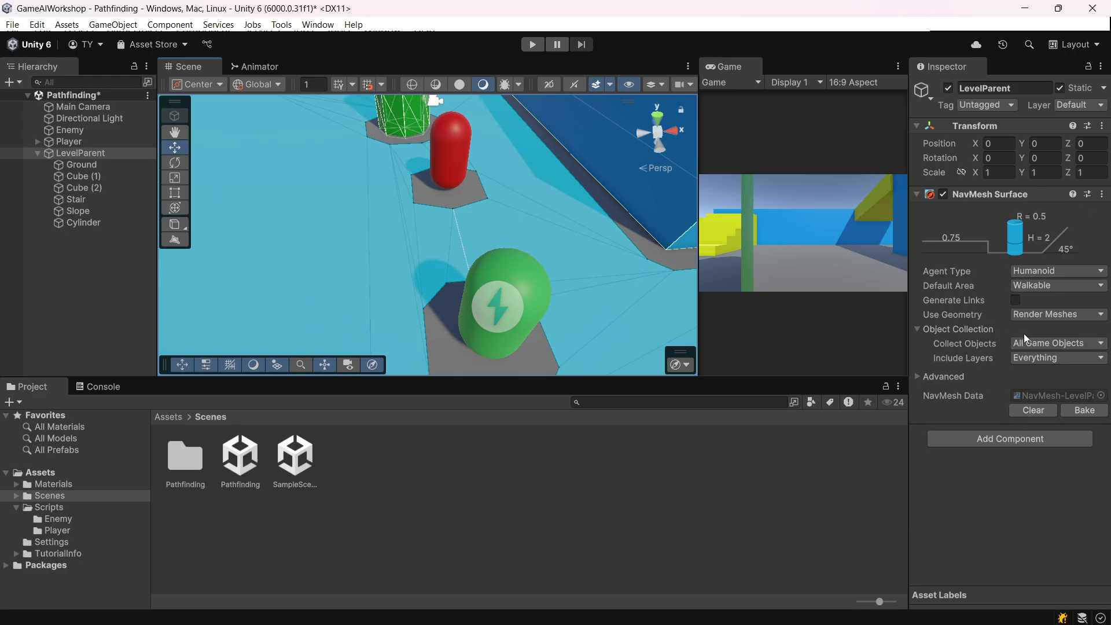
Set the NavMesh Surface's Collect Objects option to Current Object Hierarchy and rebake the NavMesh.
{"action": "left_click", "coordinate": [1053, 345]}
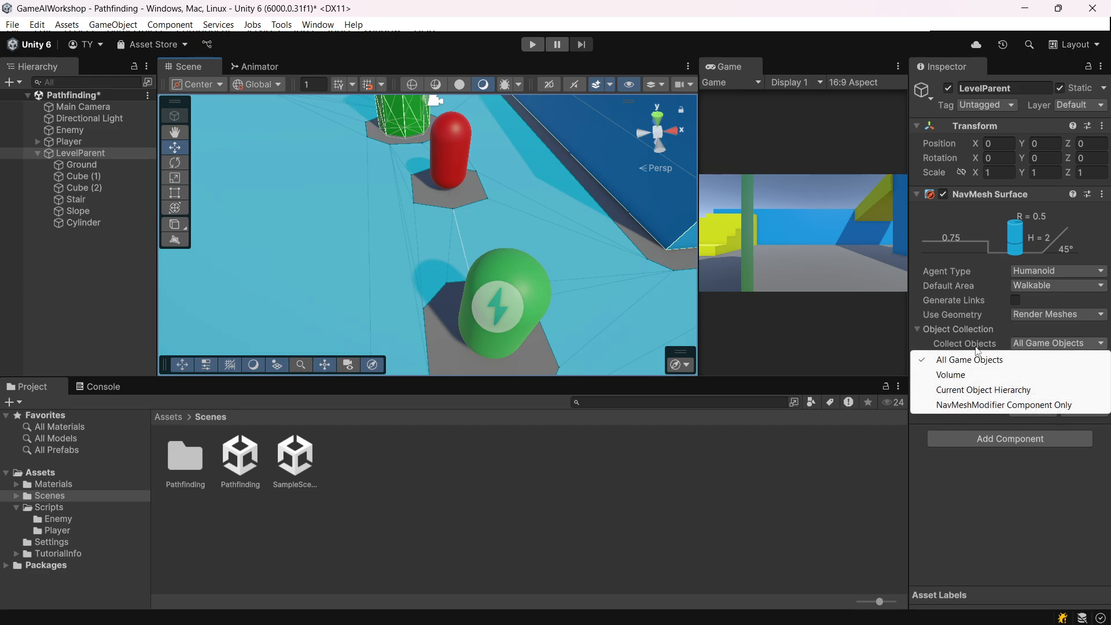
{"action": "left_click", "coordinate": [1010, 390]}
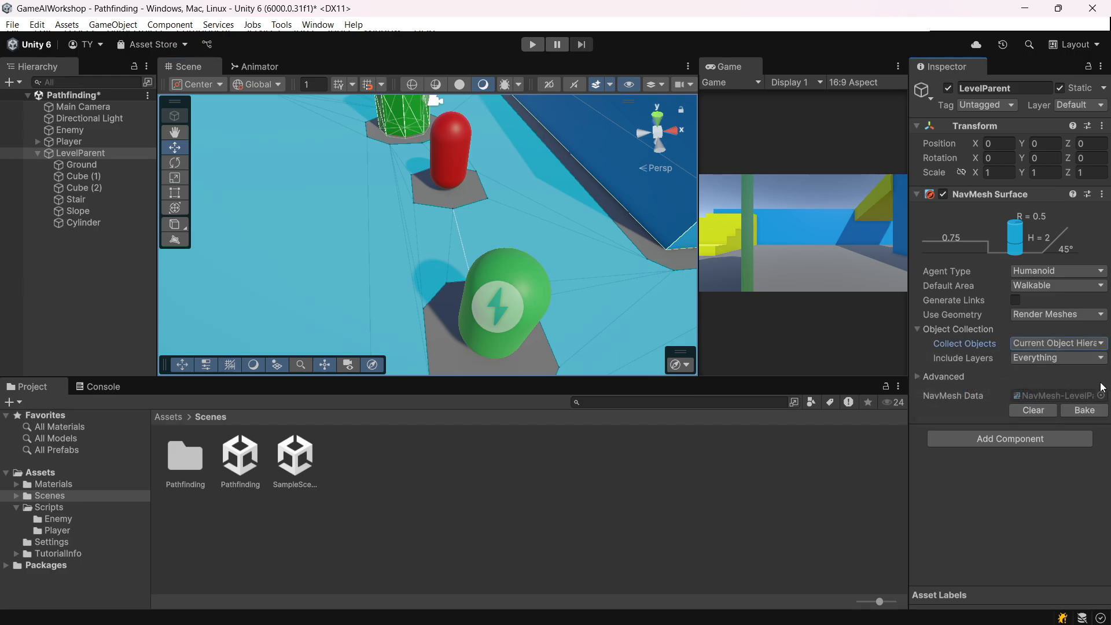
{"action": "left_click", "coordinate": [1083, 410]}
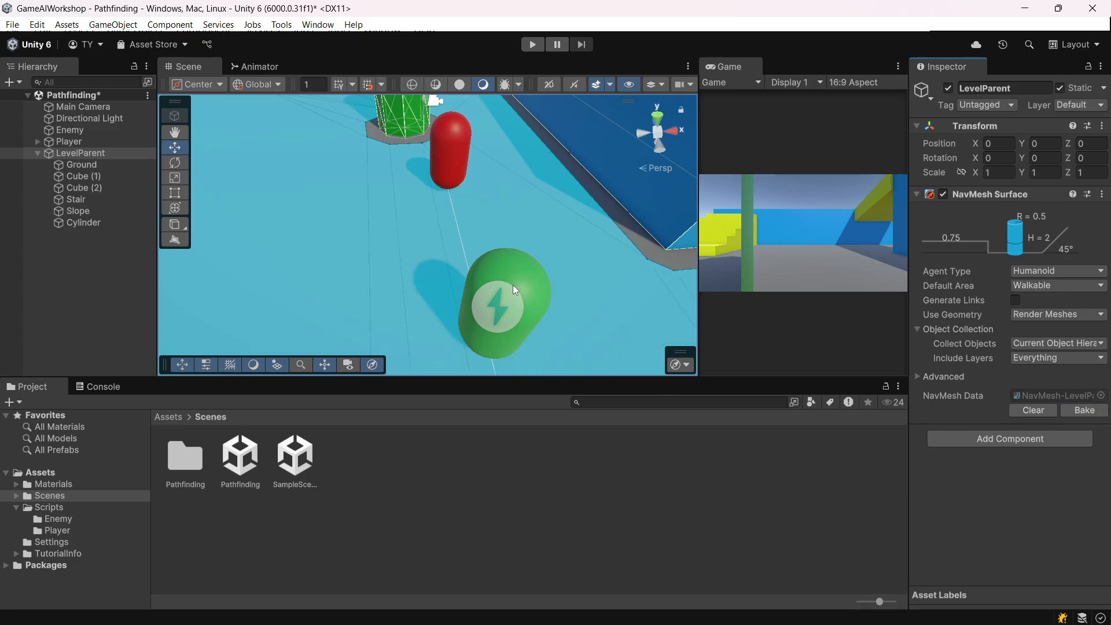
{"action": "scroll", "coordinate": [463, 275], "scroll_direction": "down", "scroll_amount": 5}
{"action": "scroll", "coordinate": [437, 270], "scroll_direction": "up", "scroll_amount": 3}
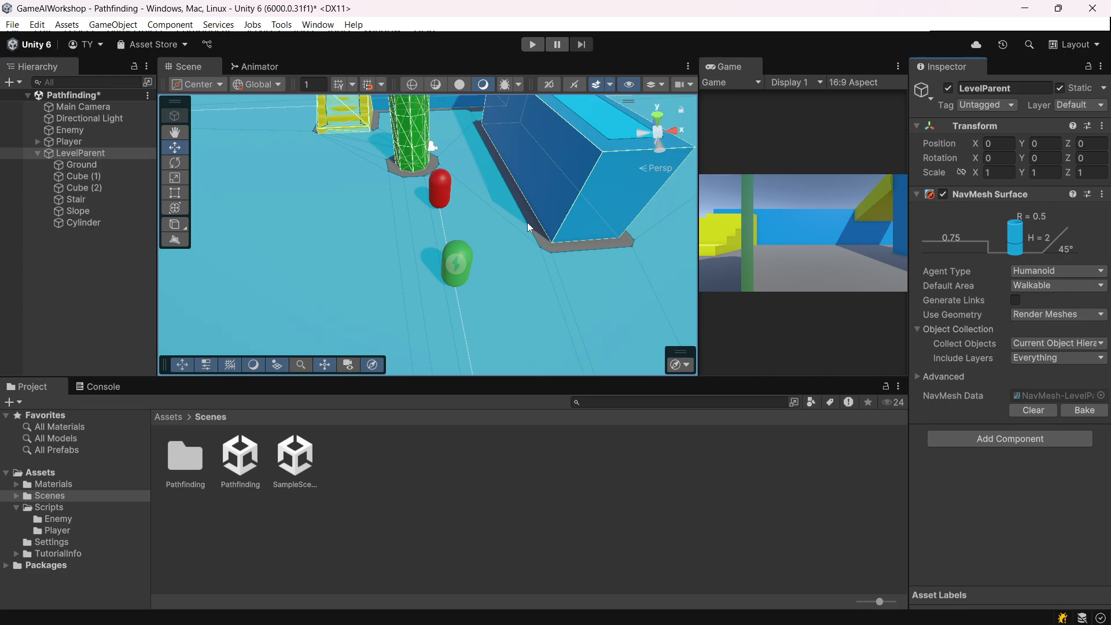
Save the Pathfinding scene and return to the Unity editor from the NavMesh slide.
{"action": "key", "text": "ctrl+s"}
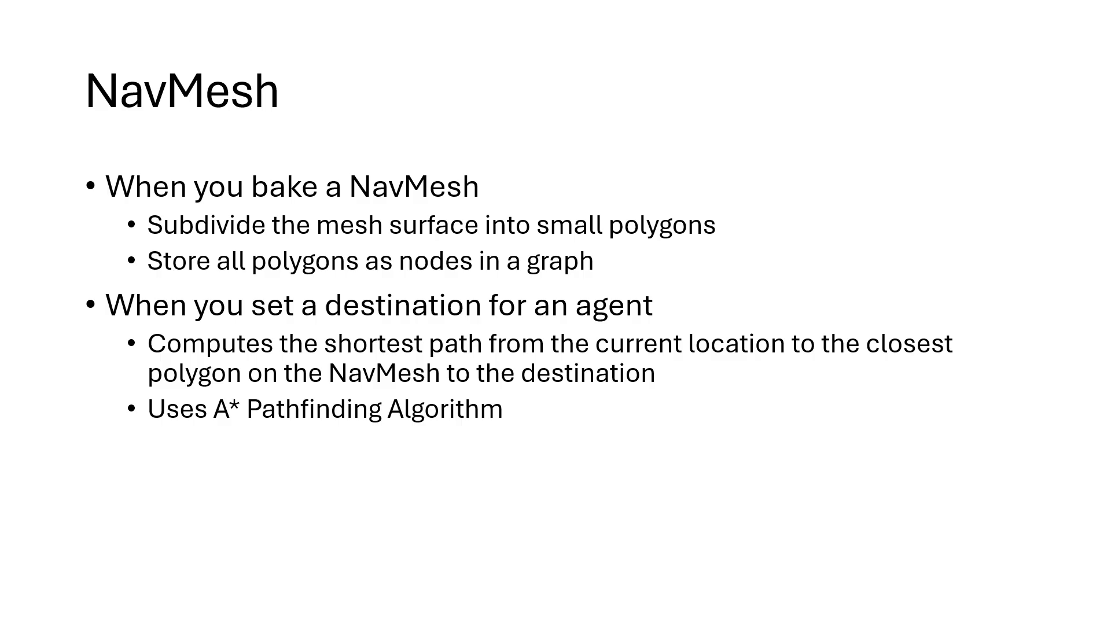
{"action": "key", "text": "alt+Tab"}
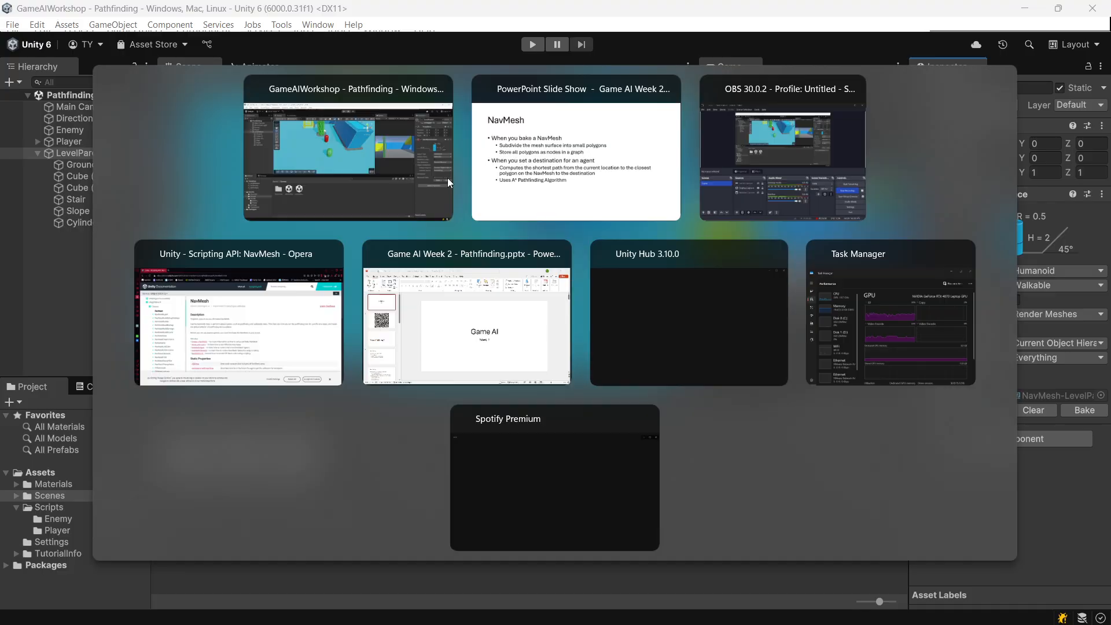
{"action": "left_click", "coordinate": [443, 178]}
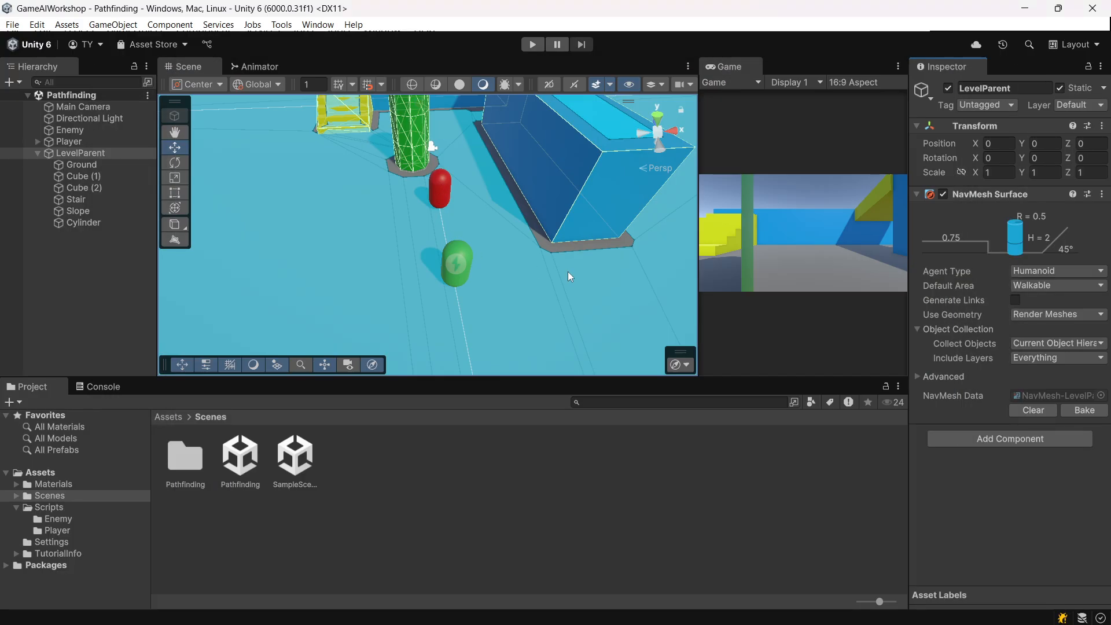
Open the Enemy object's Enemy Behaviour script for editing in Visual Studio.
{"action": "left_click", "coordinate": [83, 122]}
{"action": "left_click", "coordinate": [80, 132]}
{"action": "scroll", "coordinate": [1030, 243], "scroll_direction": "down", "scroll_amount": 5}
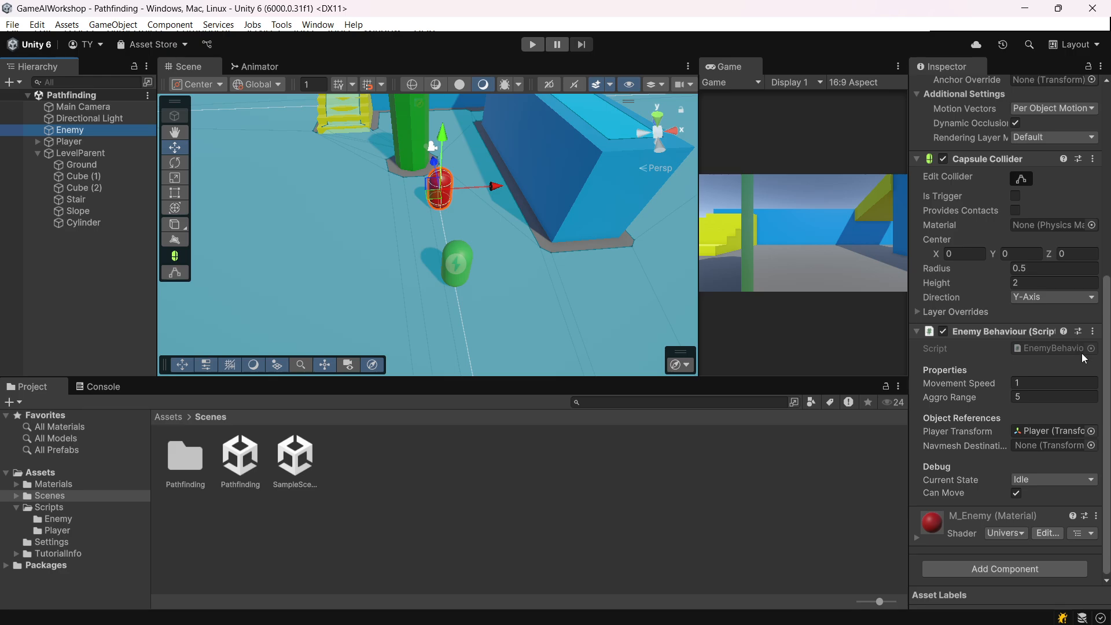
{"action": "left_click", "coordinate": [1093, 331]}
{"action": "left_click", "coordinate": [993, 501]}
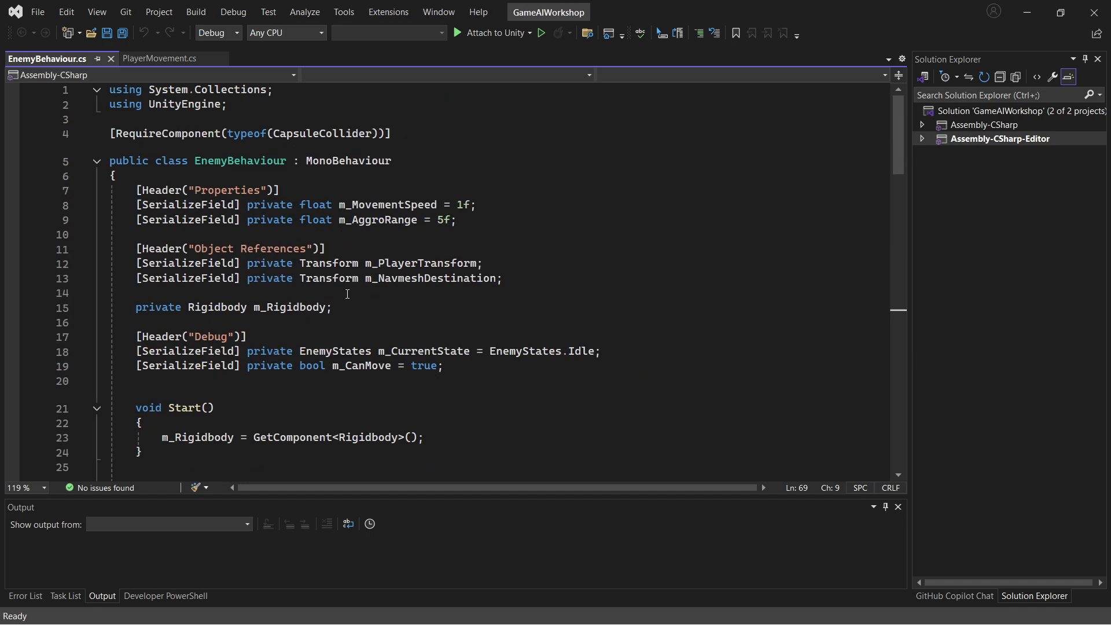
Declare a private NavMeshAgent field m_NavMeshAgent below m_Rigidbody, import the UnityEngine.AI namespace, and save the script.
{"action": "left_click", "coordinate": [351, 313]}
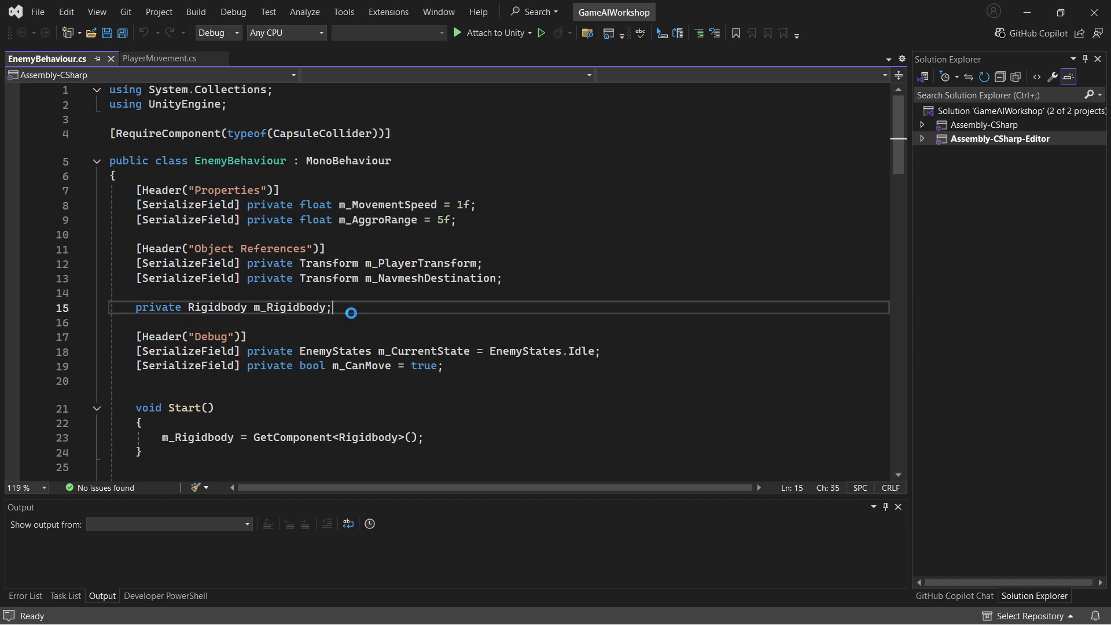
{"action": "key", "text": "Return"}
{"action": "type", "text": "private "}
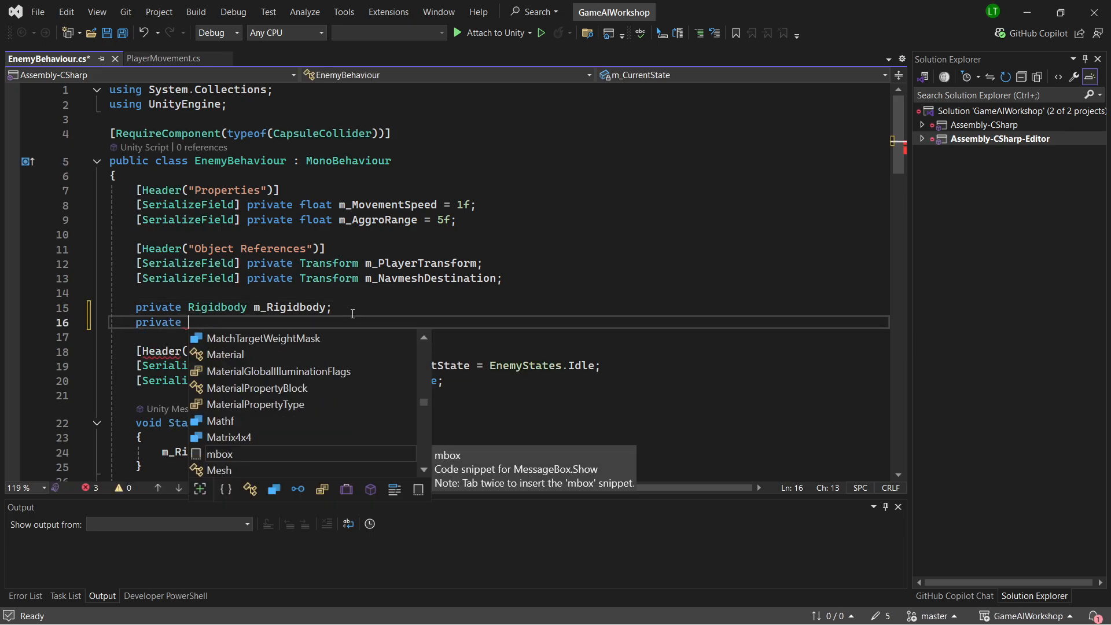
{"action": "type", "text": "NavM"}
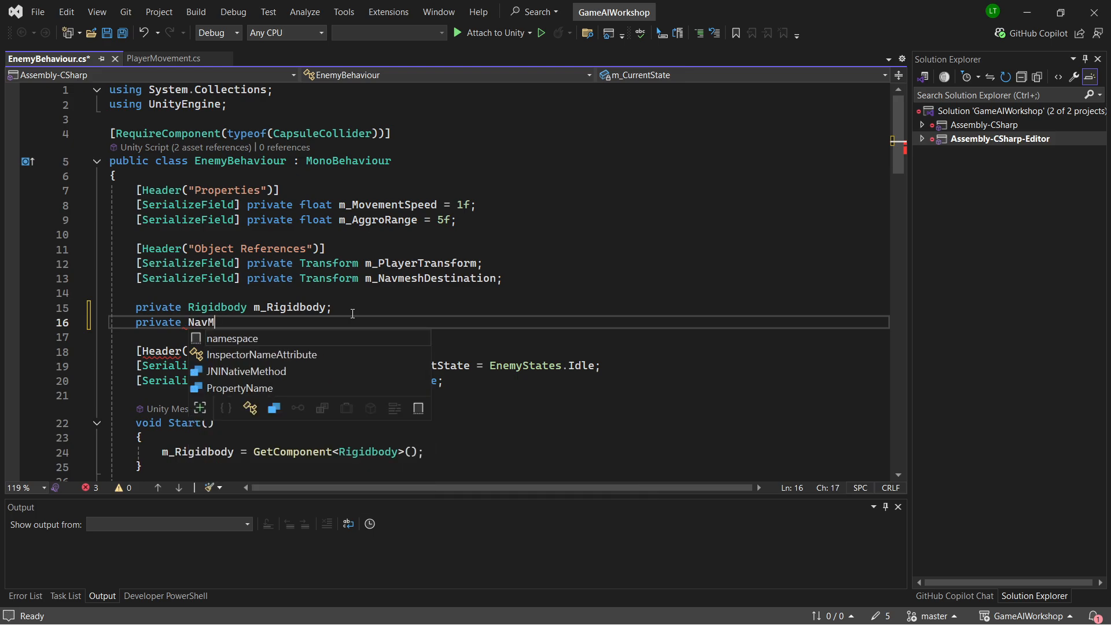
{"action": "type", "text": "eshAgent"}
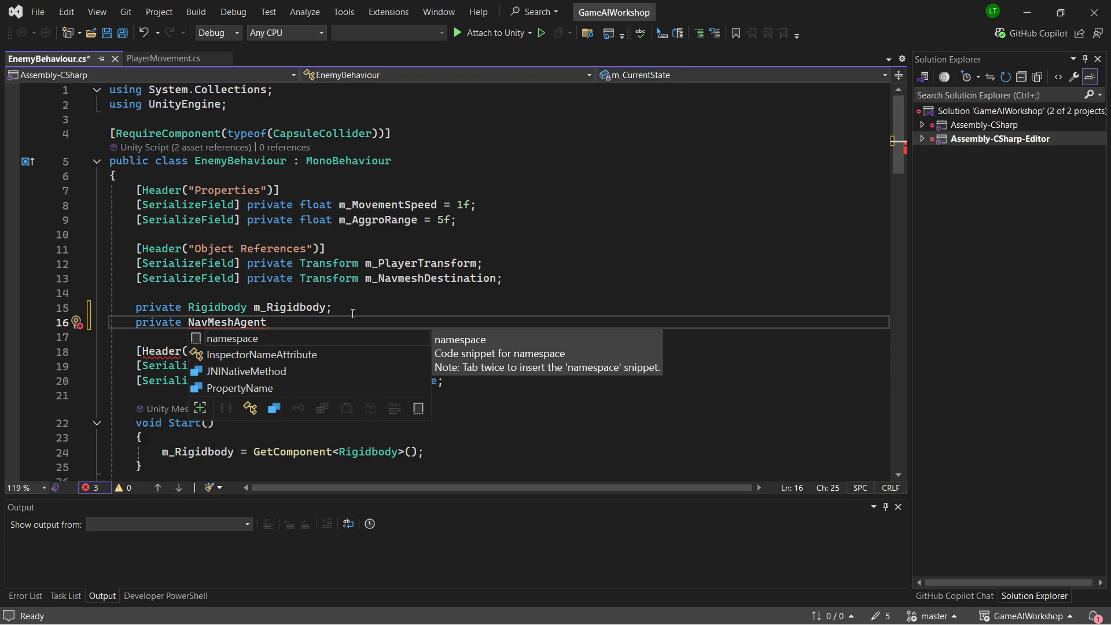
{"action": "key", "text": "ctrl+Home"}
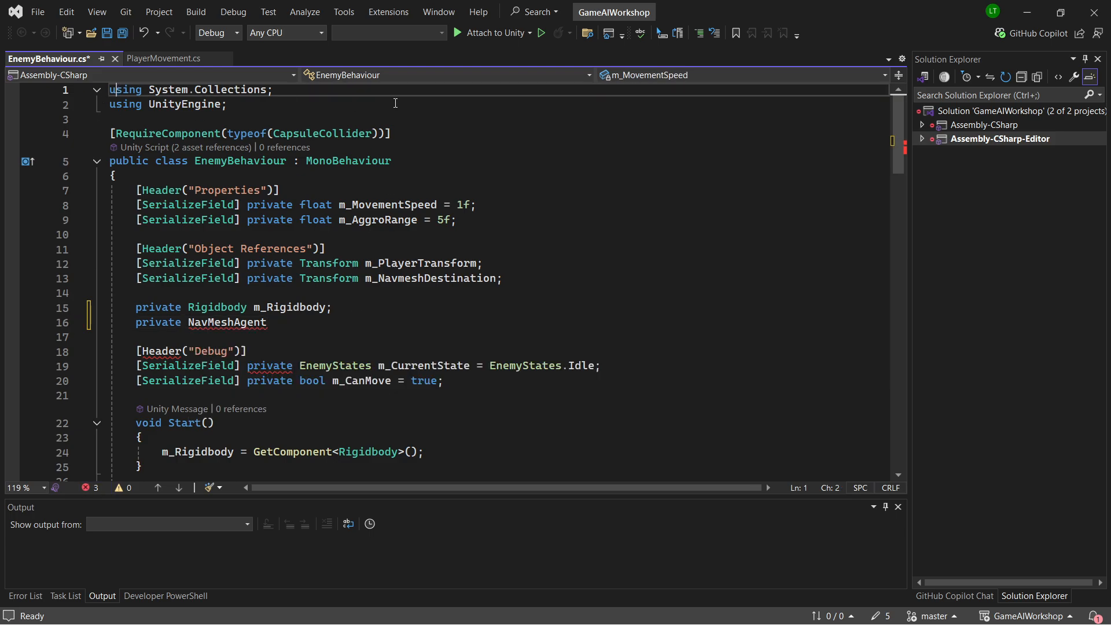
{"action": "left_click", "coordinate": [323, 312]}
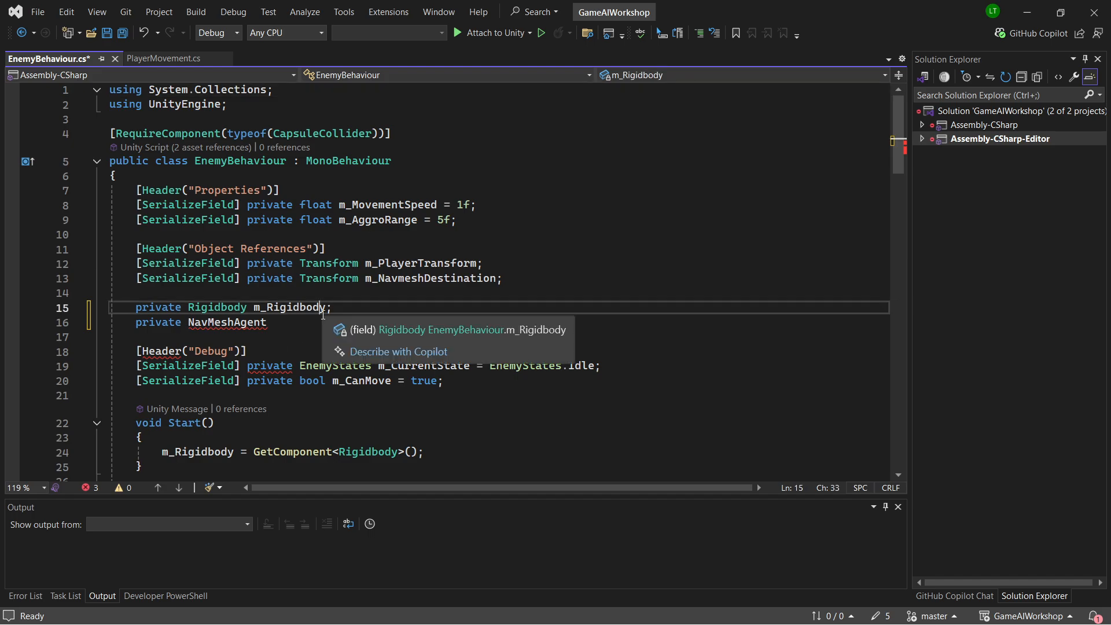
{"action": "key", "text": "Down"}
{"action": "key", "text": "ctrl+BackSpace"}
{"action": "type", "text": "NavMeshAgent "}
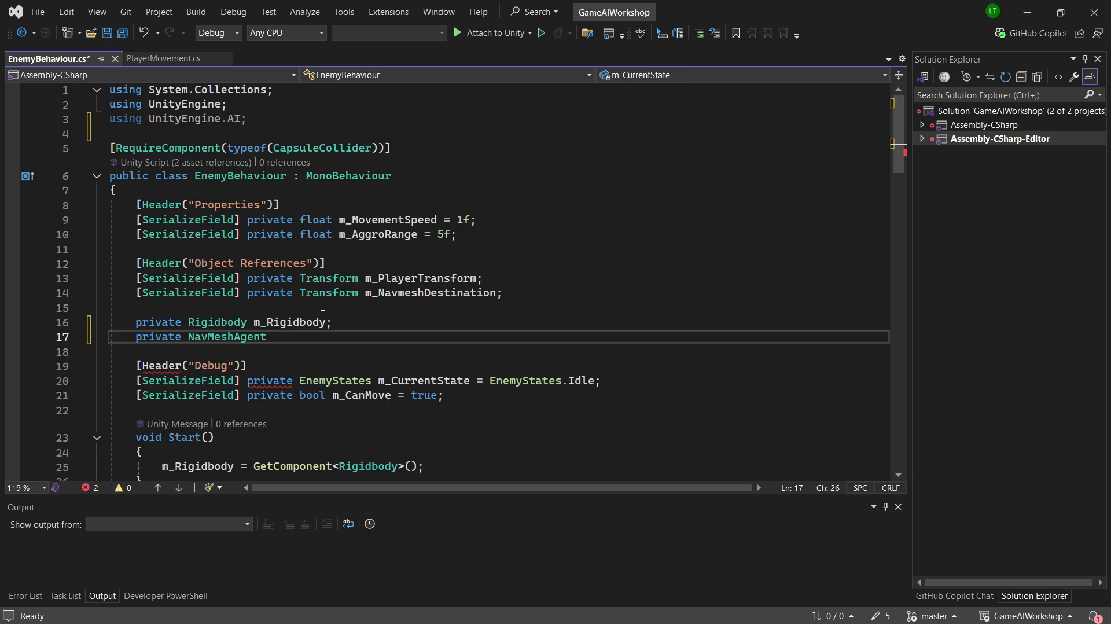
{"action": "type", "text": "m_NavMeshAgent;"}
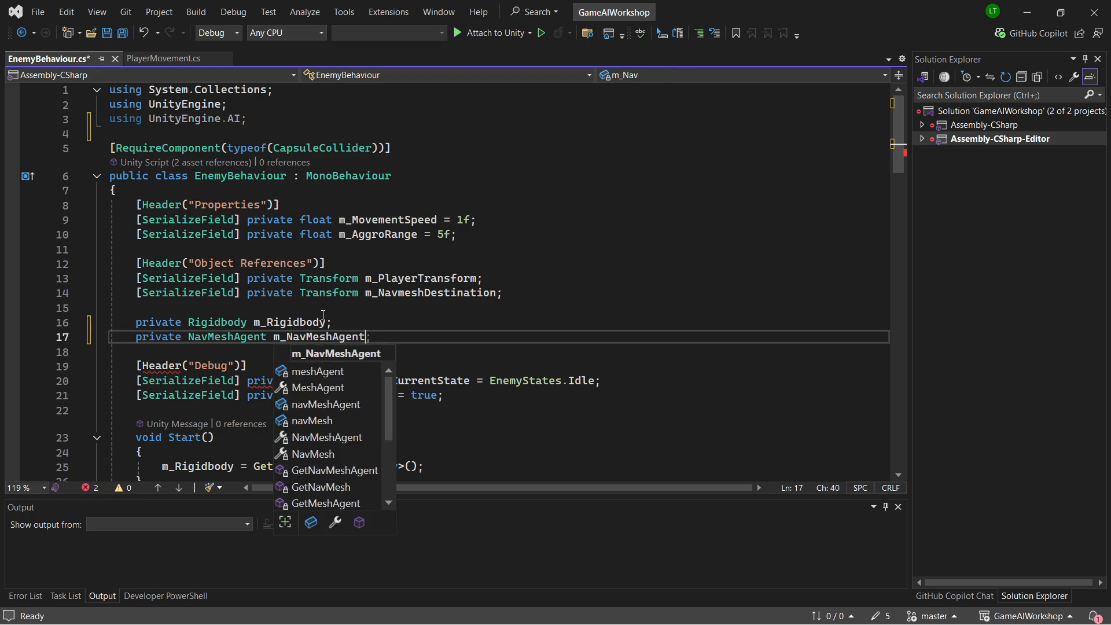
{"action": "key", "text": "ctrl+s"}
In Start(), assign GetComponent<NavMeshAgent>() to m_NavMeshAgent below the m_Rigidbody assignment.
{"action": "scroll", "coordinate": [333, 278], "scroll_direction": "down", "scroll_amount": 2}
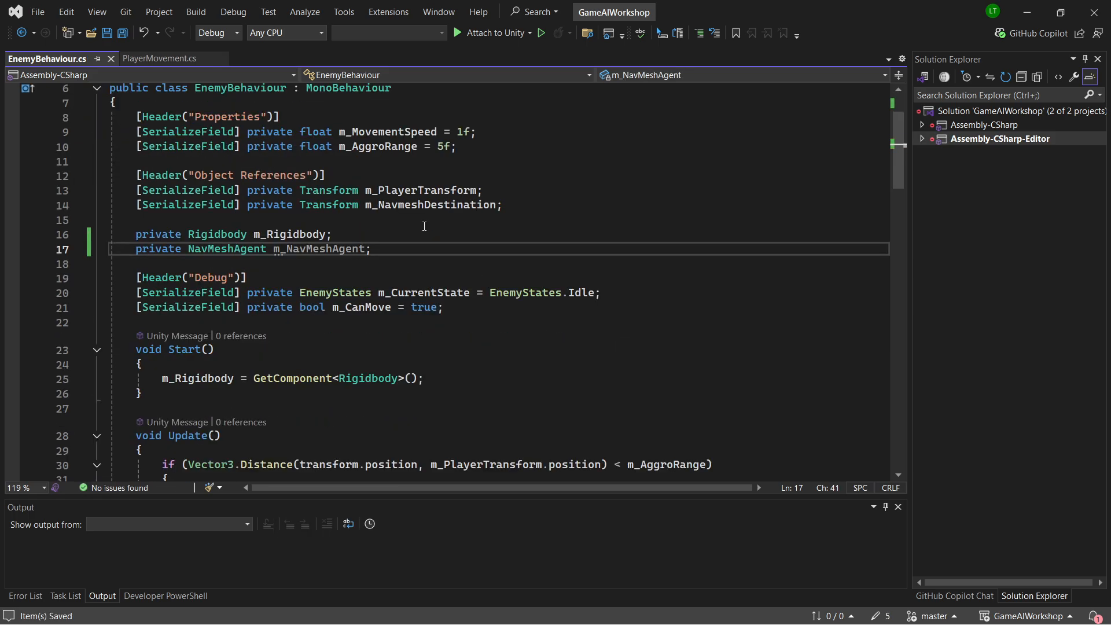
{"action": "double_click", "coordinate": [335, 250]}
{"action": "scroll", "coordinate": [606, 231], "scroll_direction": "down", "scroll_amount": 2}
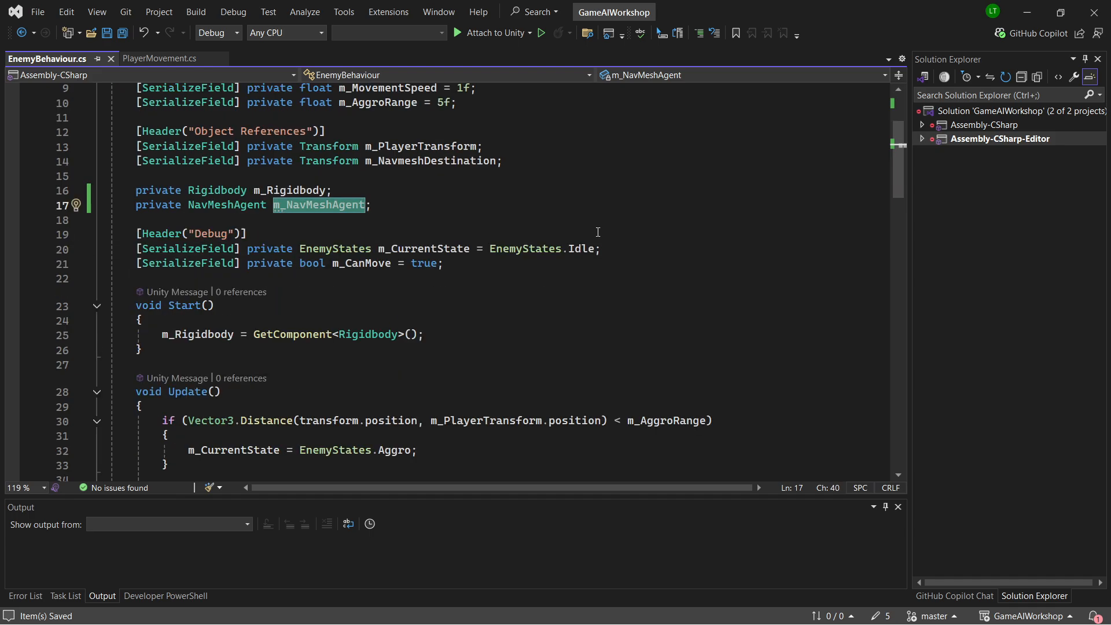
{"action": "left_click", "coordinate": [428, 291]}
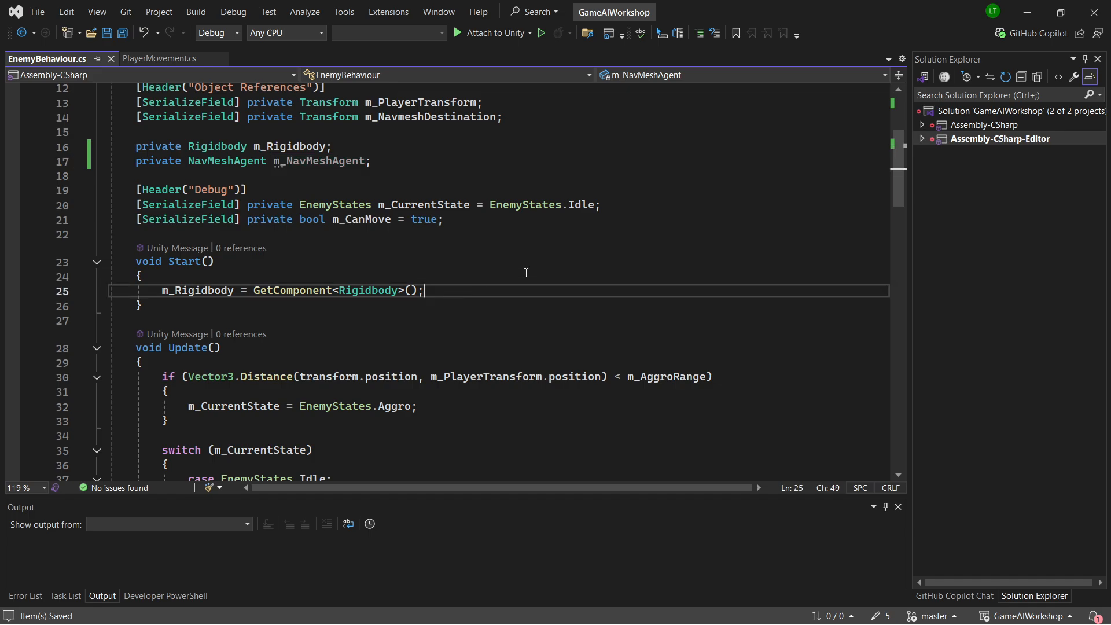
{"action": "key", "text": "Return"}
{"action": "type", "text": "m_NavMeshAgent = GetComponent"}
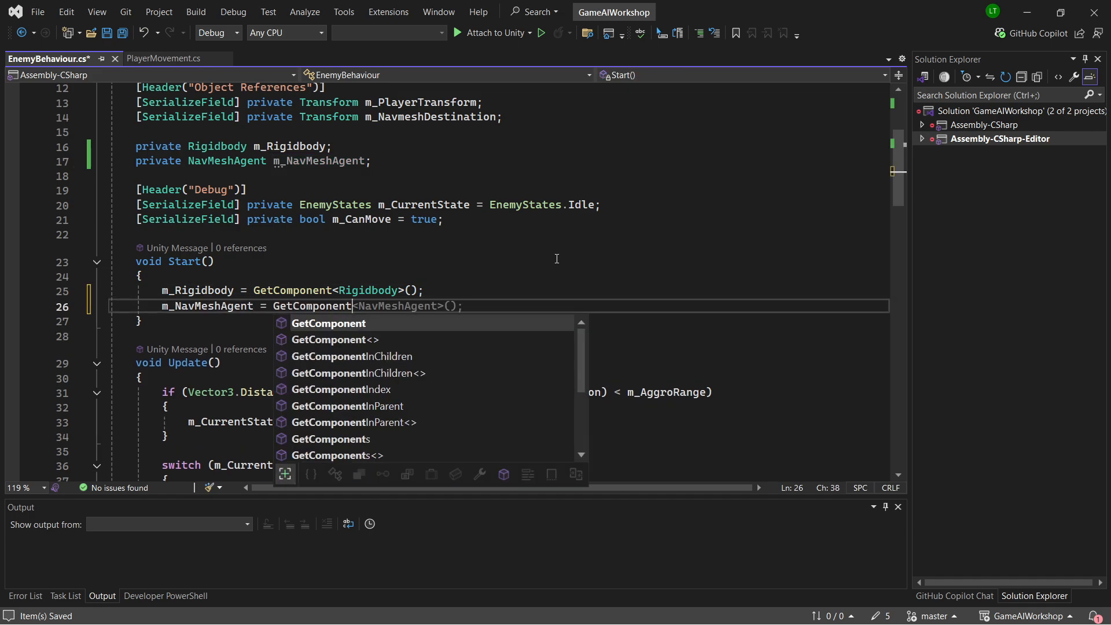
{"action": "key", "text": "Tab"}
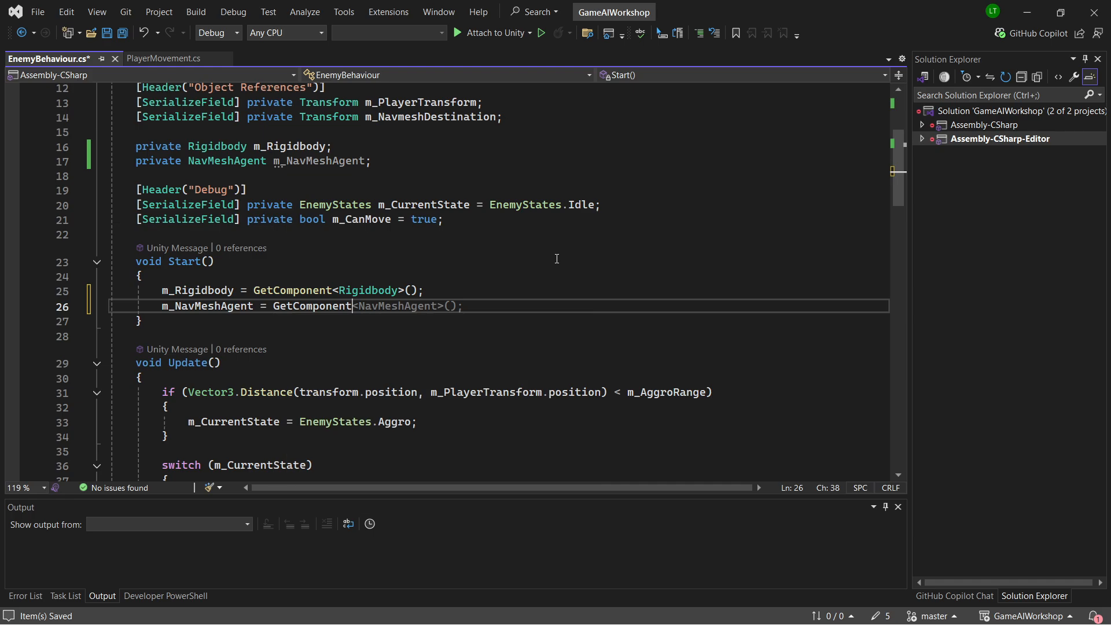
{"action": "key", "text": "Tab"}
Comment out the whole body of Update(), from the aggro-range check through the m_CurrentState switch block.
{"action": "scroll", "coordinate": [443, 354], "scroll_direction": "down", "scroll_amount": 2}
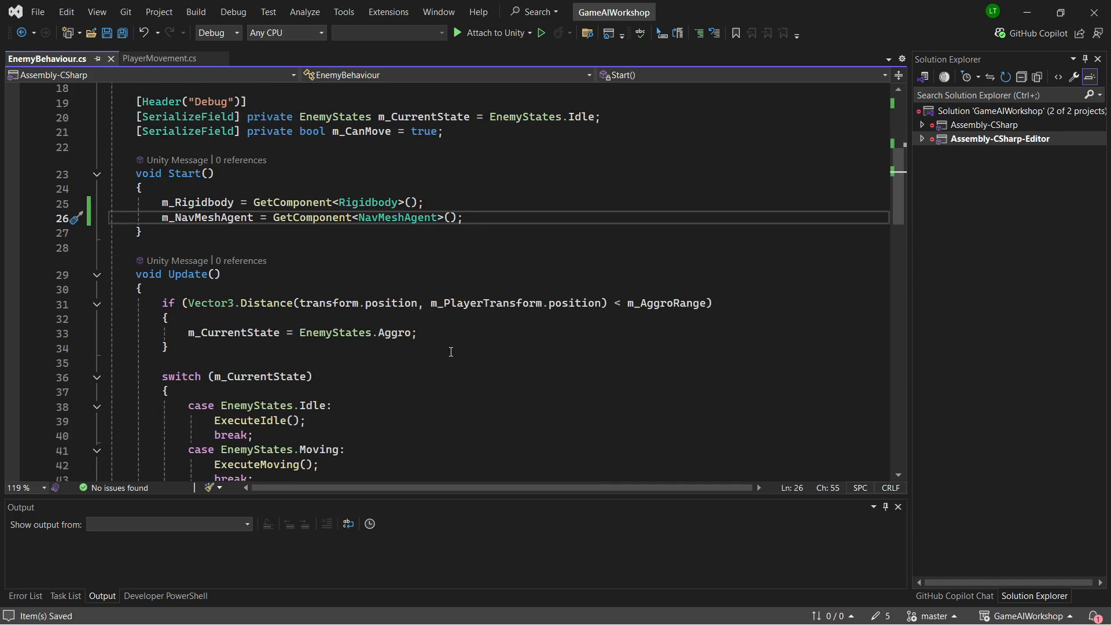
{"action": "left_click", "coordinate": [428, 333]}
{"action": "left_click", "coordinate": [162, 304]}
{"action": "scroll", "coordinate": [161, 303], "scroll_direction": "down", "scroll_amount": 2}
{"action": "left_click", "coordinate": [328, 364], "text": "shift"}
{"action": "left_click_drag", "start_coordinate": [329, 373], "coordinate": [329, 439]}
{"action": "left_click", "coordinate": [329, 446]}
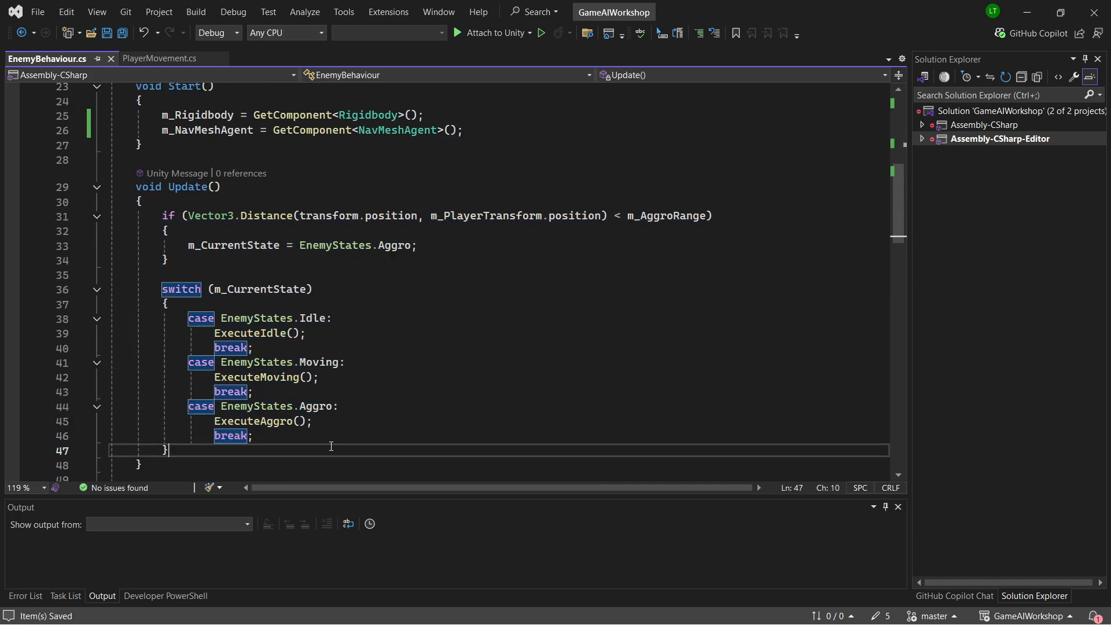
{"action": "left_click", "coordinate": [277, 439]}
{"action": "left_click_drag", "start_coordinate": [183, 449], "coordinate": [162, 216]}
{"action": "left_click", "coordinate": [162, 216]}
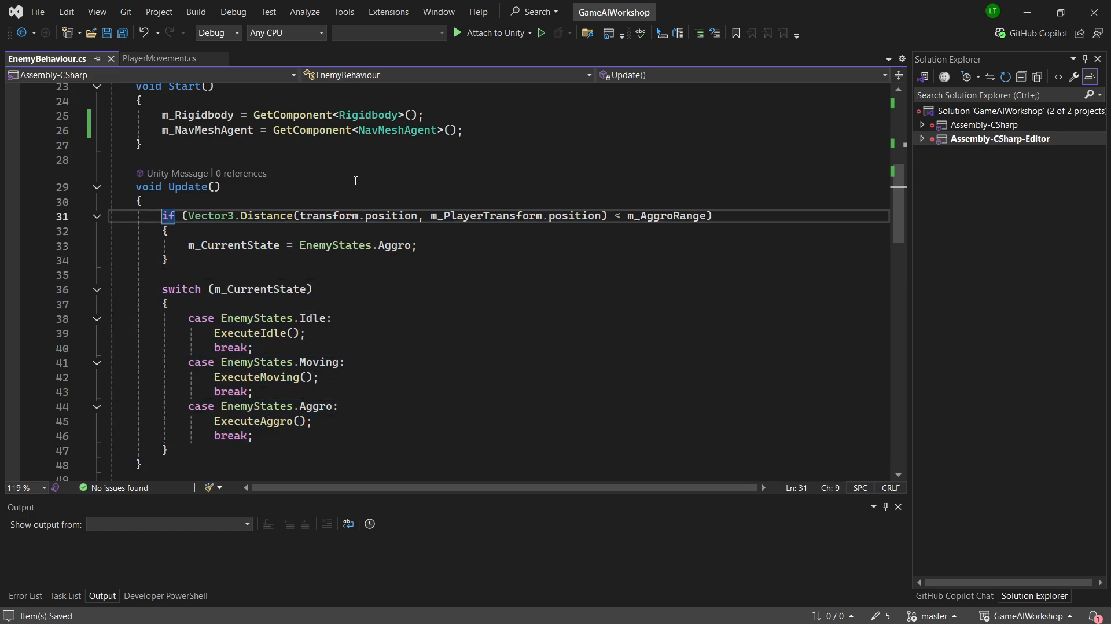
{"action": "left_click_drag", "start_coordinate": [211, 456], "coordinate": [166, 215]}
{"action": "key", "text": "ctrl+k"}
{"action": "key", "text": "ctrl+c"}
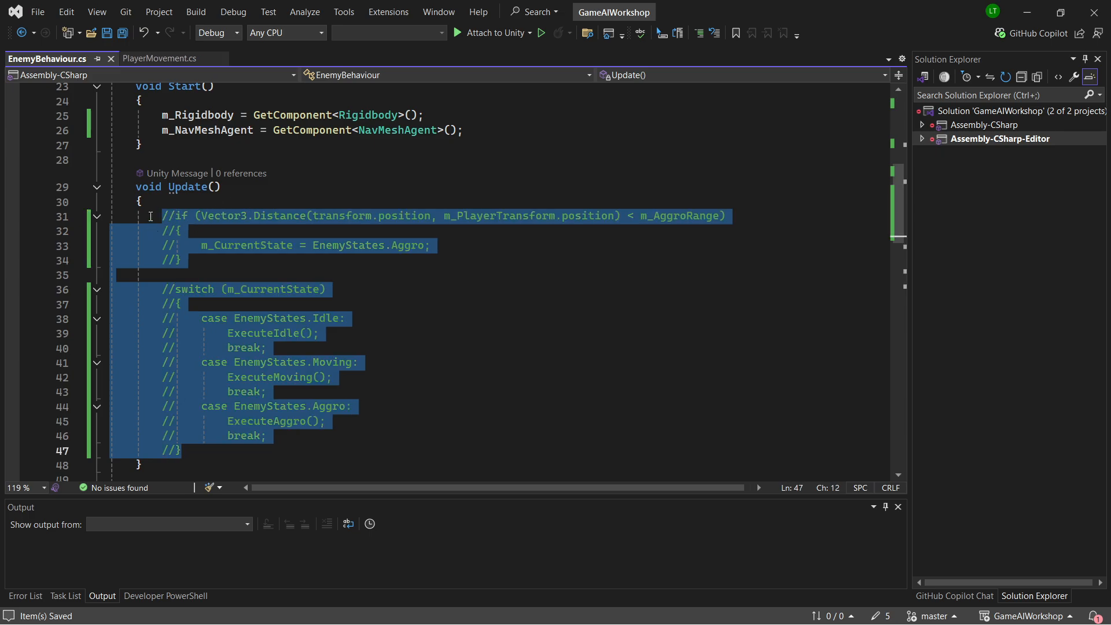
Insert an empty line above the commented-out code in Update() and save the script.
{"action": "left_click", "coordinate": [163, 215]}
{"action": "key", "text": "Return"}
{"action": "key", "text": "Up"}
{"action": "key", "text": "ctrl+s"}
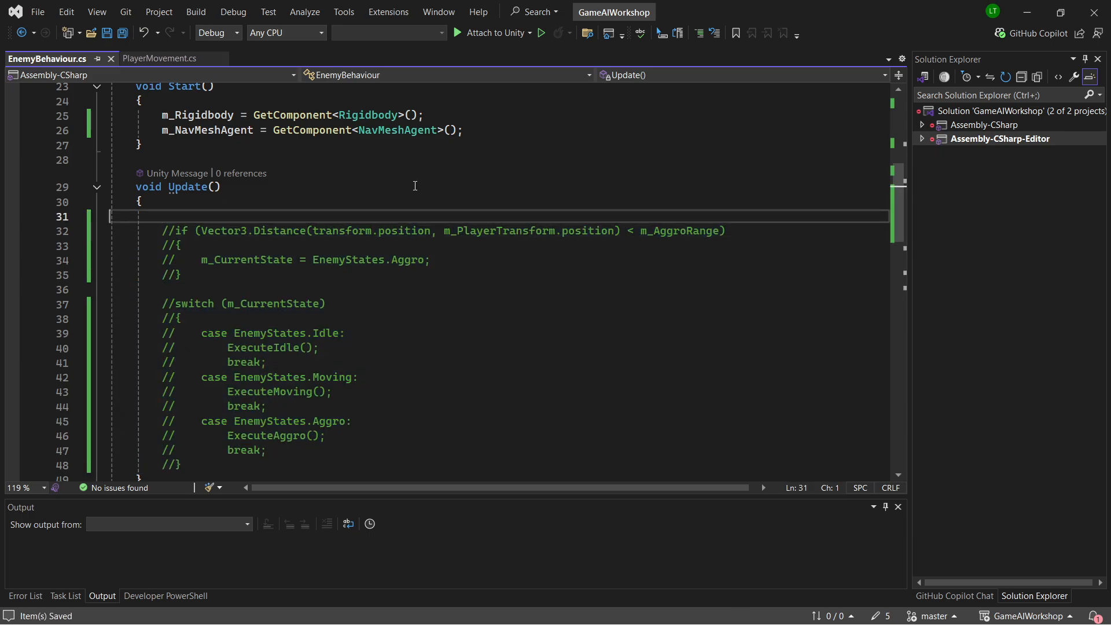
At the start of Update(), call m_NavMeshAgent.SetDestination(Vector3.zero) and save the script.
{"action": "key", "text": "BackSpace"}
{"action": "scroll", "coordinate": [415, 185], "scroll_direction": "up", "scroll_amount": 3}
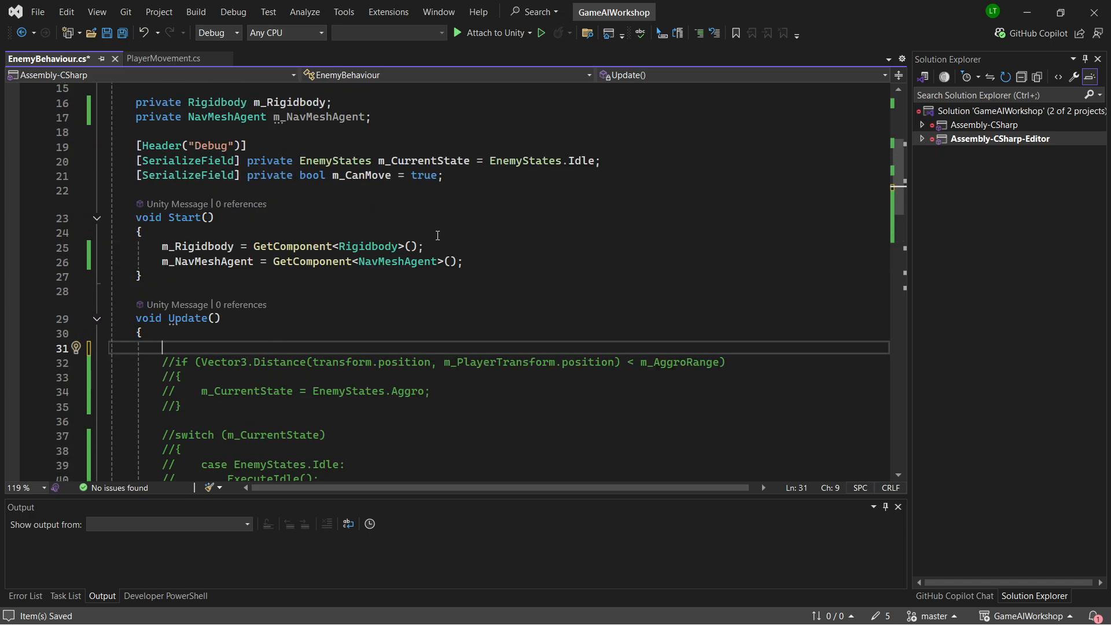
{"action": "type", "text": "m_NavMesh"}
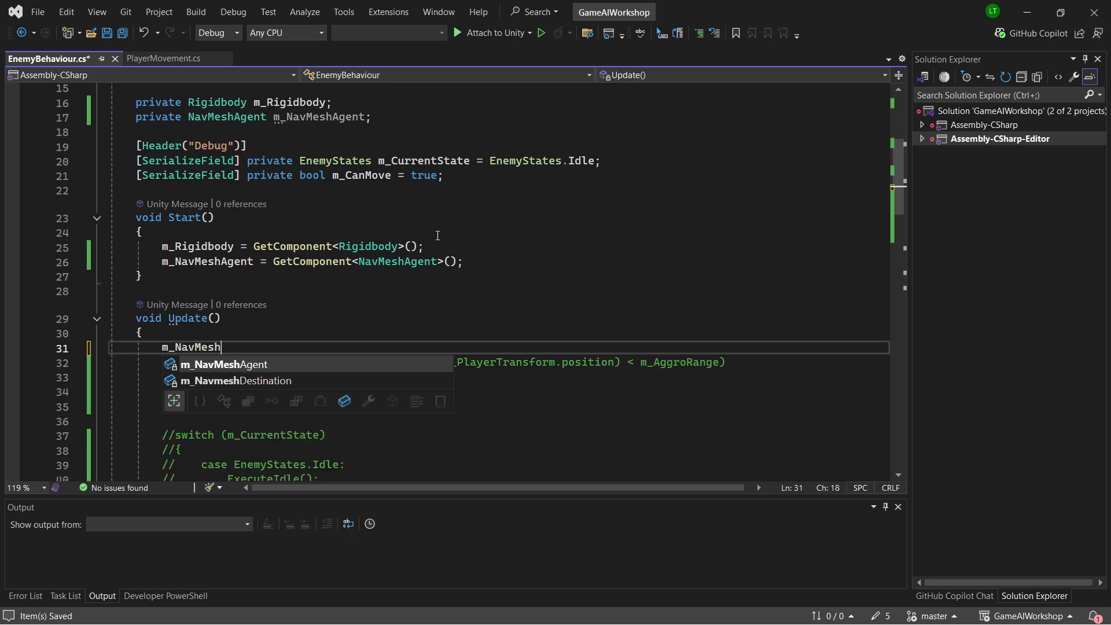
{"action": "type", "text": "Agent.Move"}
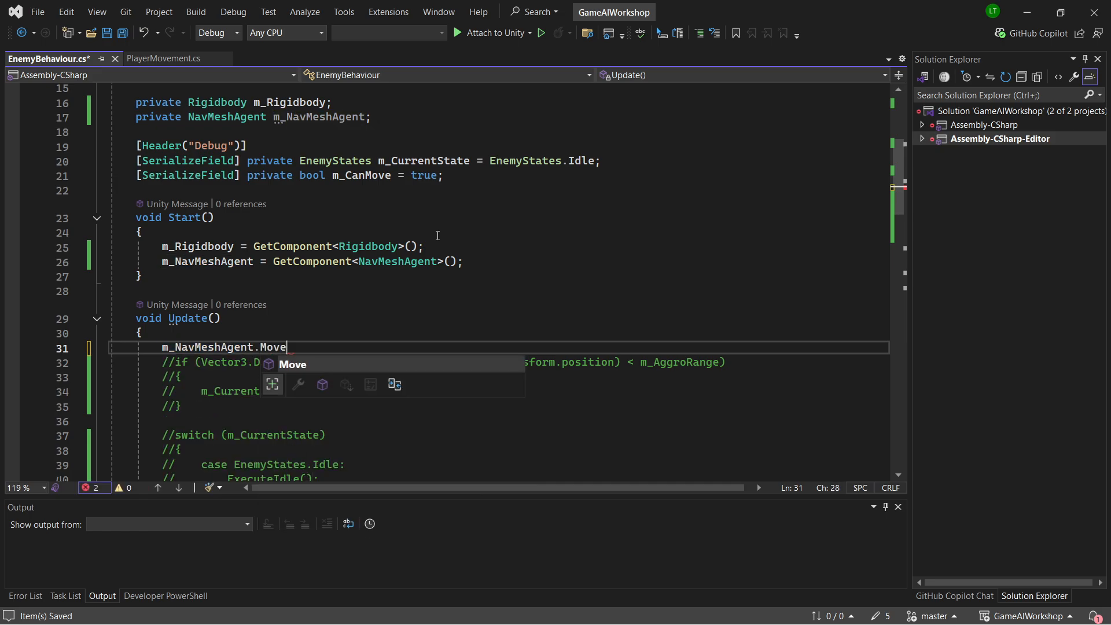
{"action": "type", "text": "("}
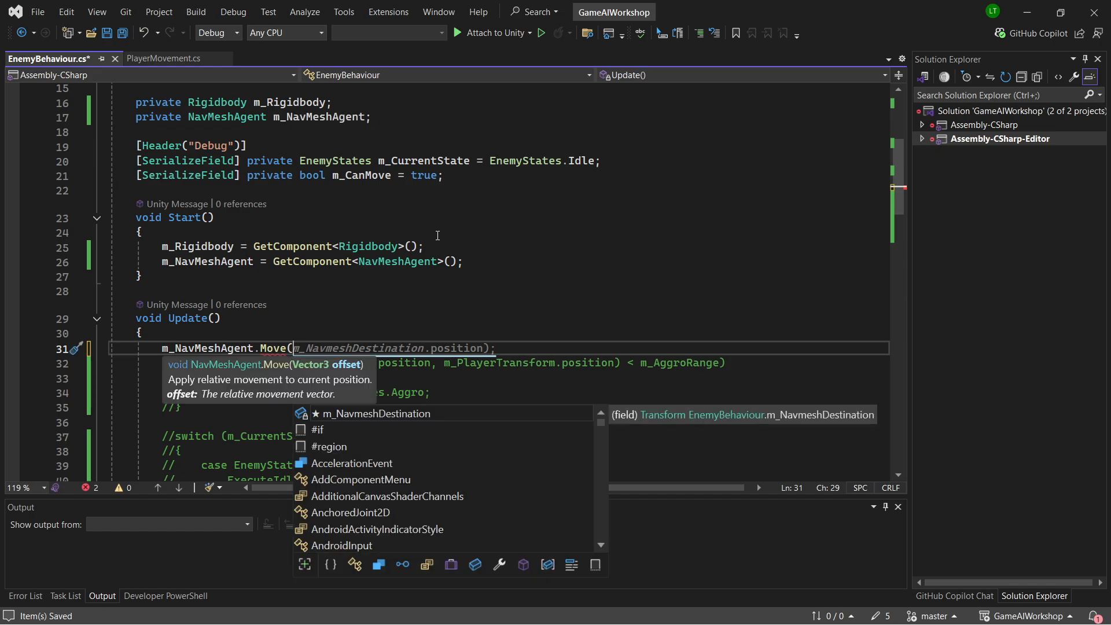
{"action": "key", "text": "BackSpace"}
{"action": "key", "text": "BackSpace"}
{"action": "key", "text": "BackSpace"}
{"action": "key", "text": "BackSpace"}
{"action": "key", "text": "BackSpace"}
{"action": "type", "text": "Set"}
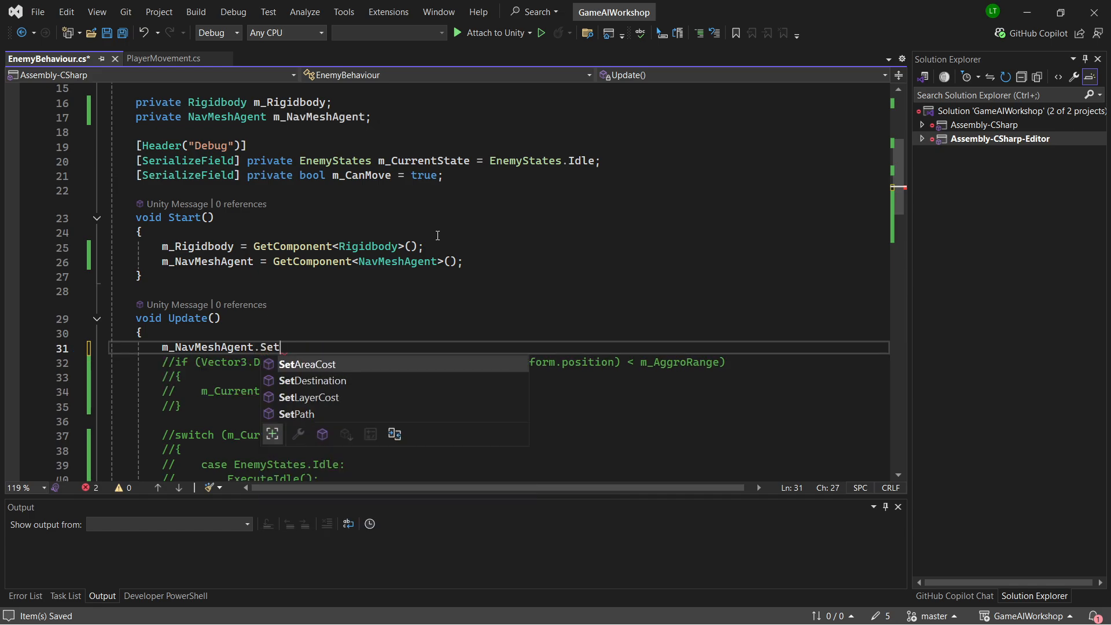
{"action": "type", "text": "Destination("}
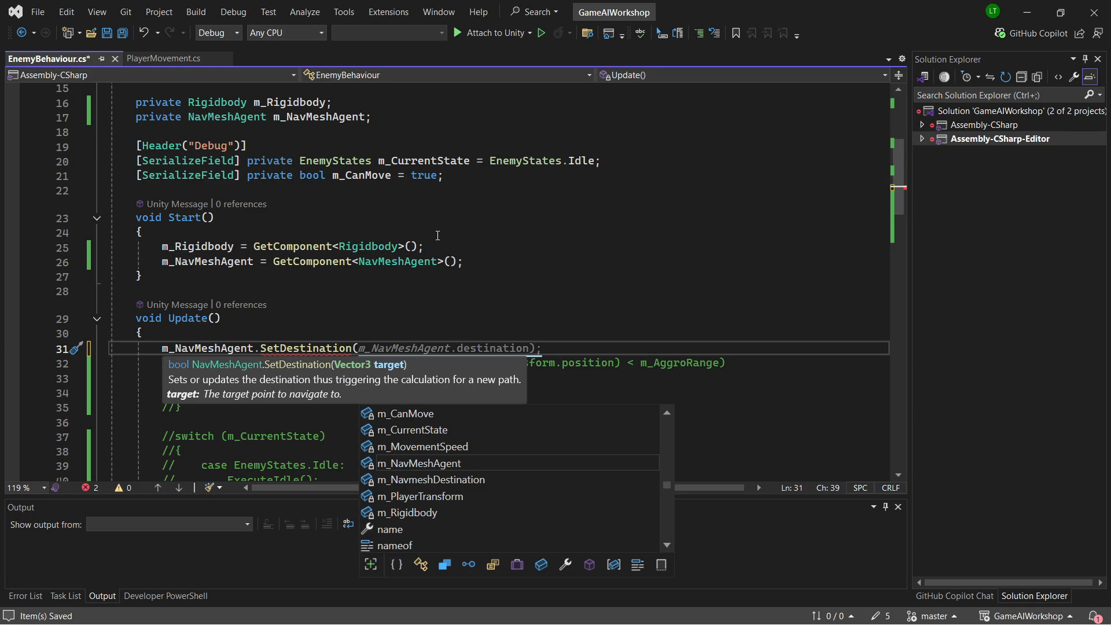
{"action": "type", "text": "Ve"}
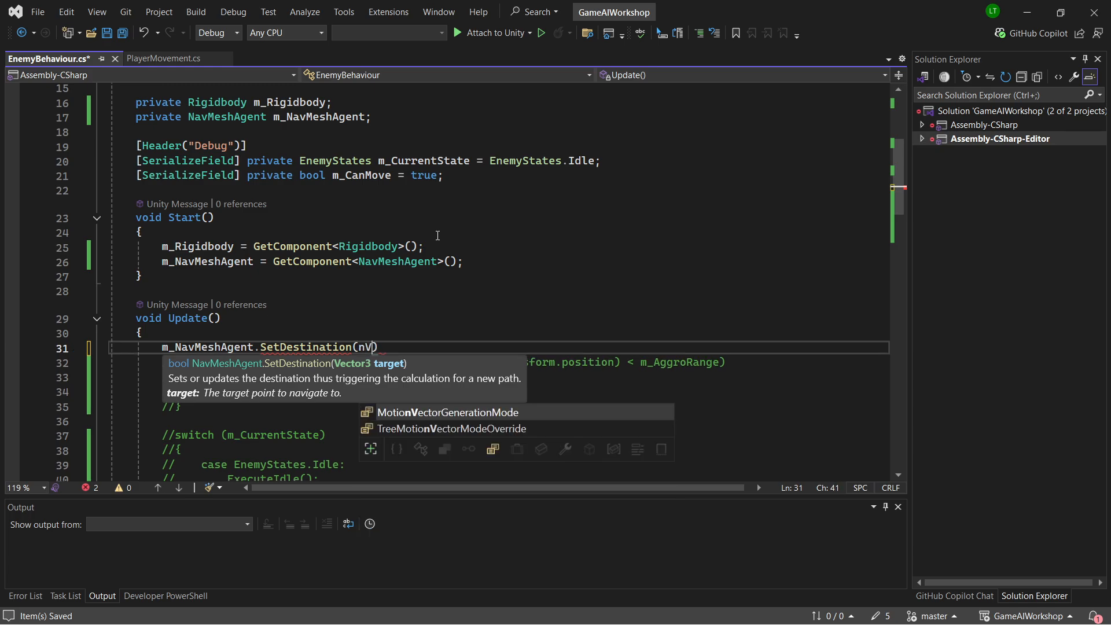
{"action": "type", "text": "ctor3.zero);"}
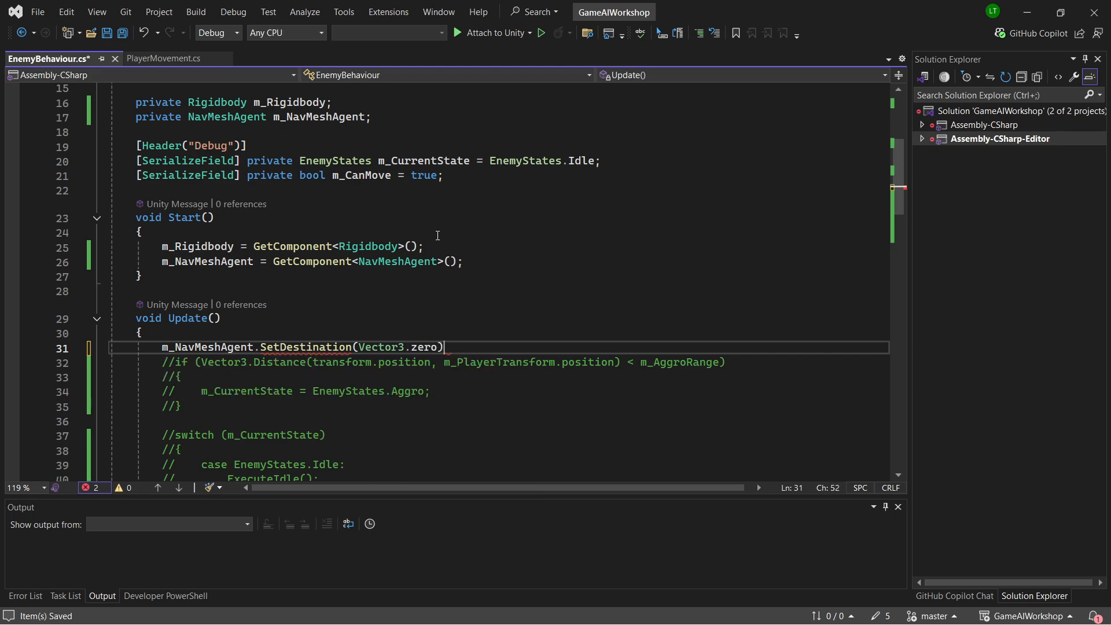
{"action": "key", "text": "ctrl+s"}
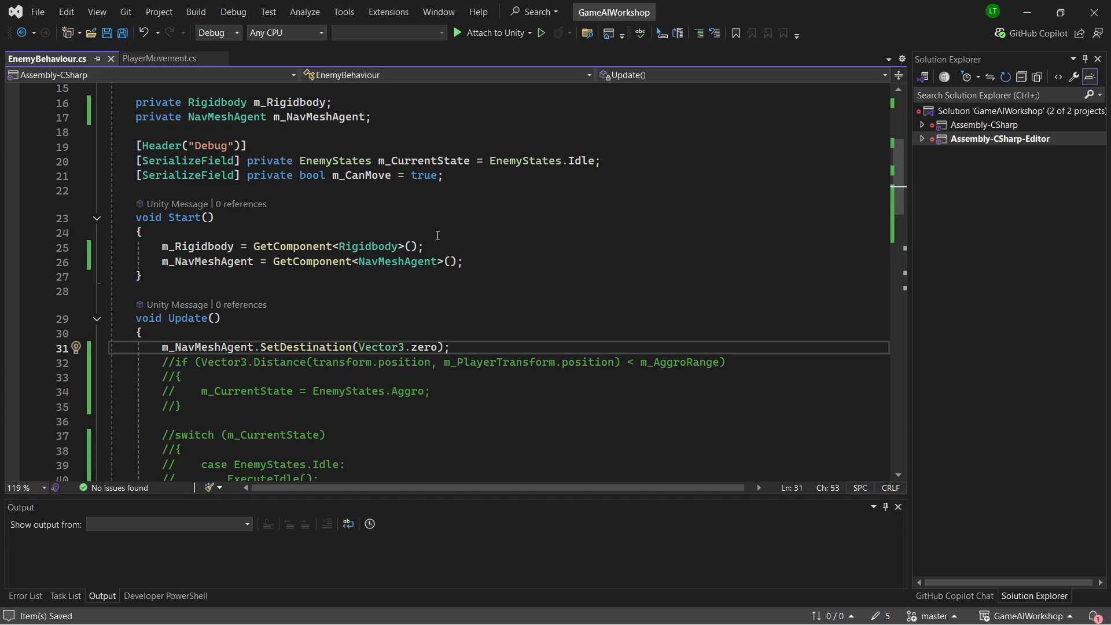
Switch back to Unity and add a Nav Mesh Agent component to the Enemy object.
{"action": "key", "text": "alt+Tab"}
{"action": "scroll", "coordinate": [422, 223], "scroll_direction": "down", "scroll_amount": 4}
{"action": "middle_click_drag", "start_coordinate": [443, 213], "coordinate": [457, 256]}
{"action": "scroll", "coordinate": [960, 279], "scroll_direction": "down", "scroll_amount": 5}
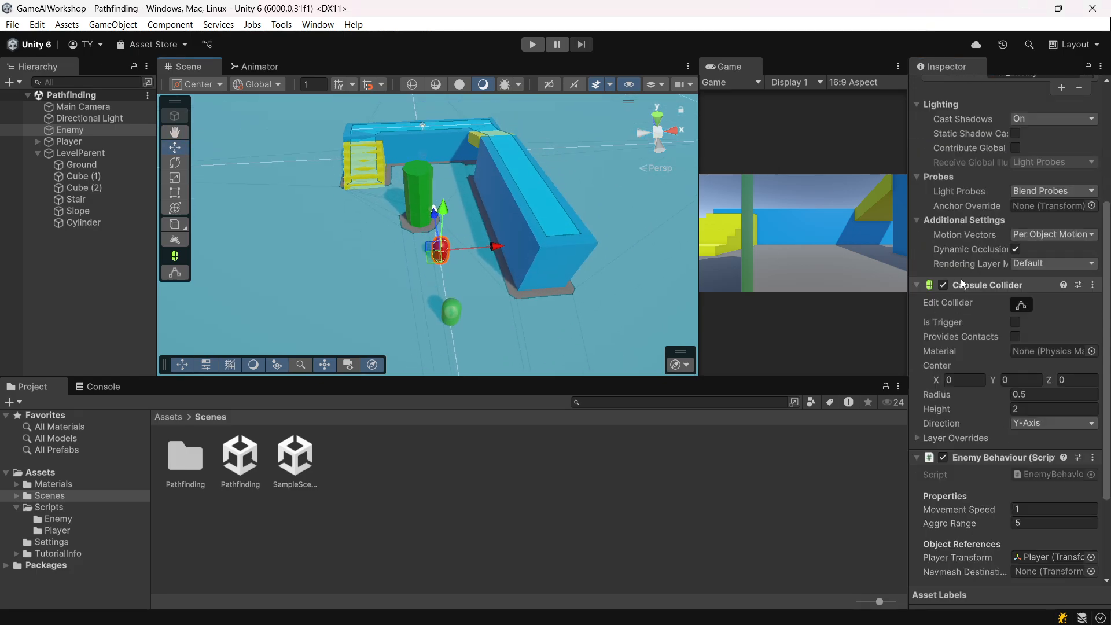
{"action": "scroll", "coordinate": [960, 278], "scroll_direction": "down", "scroll_amount": 3}
{"action": "left_click", "coordinate": [991, 571]}
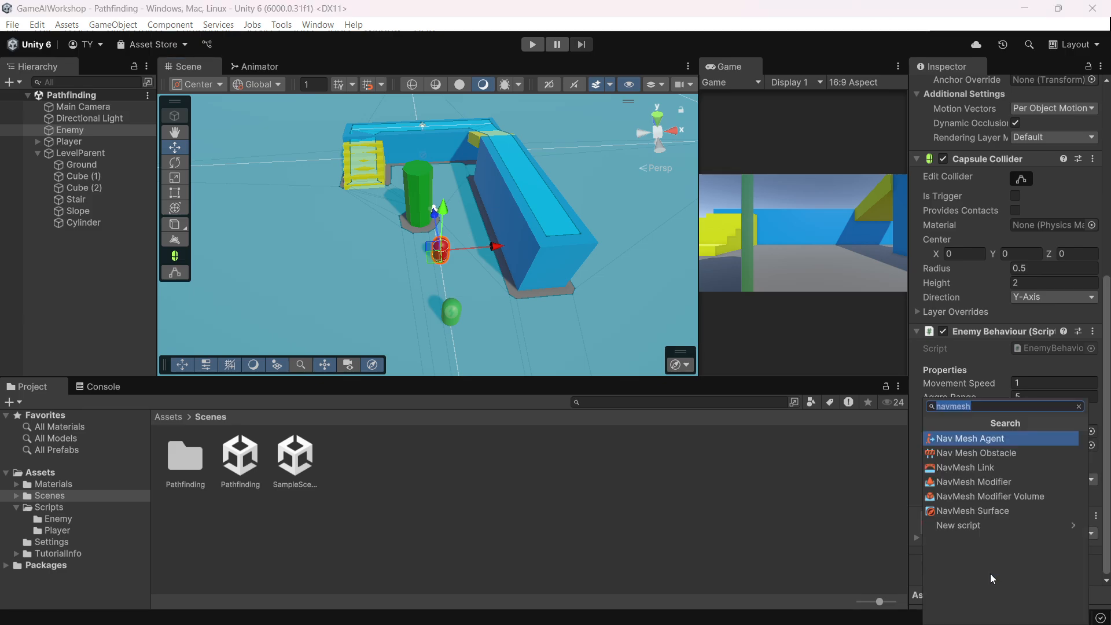
{"action": "key", "text": "Return"}
{"action": "scroll", "coordinate": [1003, 339], "scroll_direction": "down", "scroll_amount": 5}
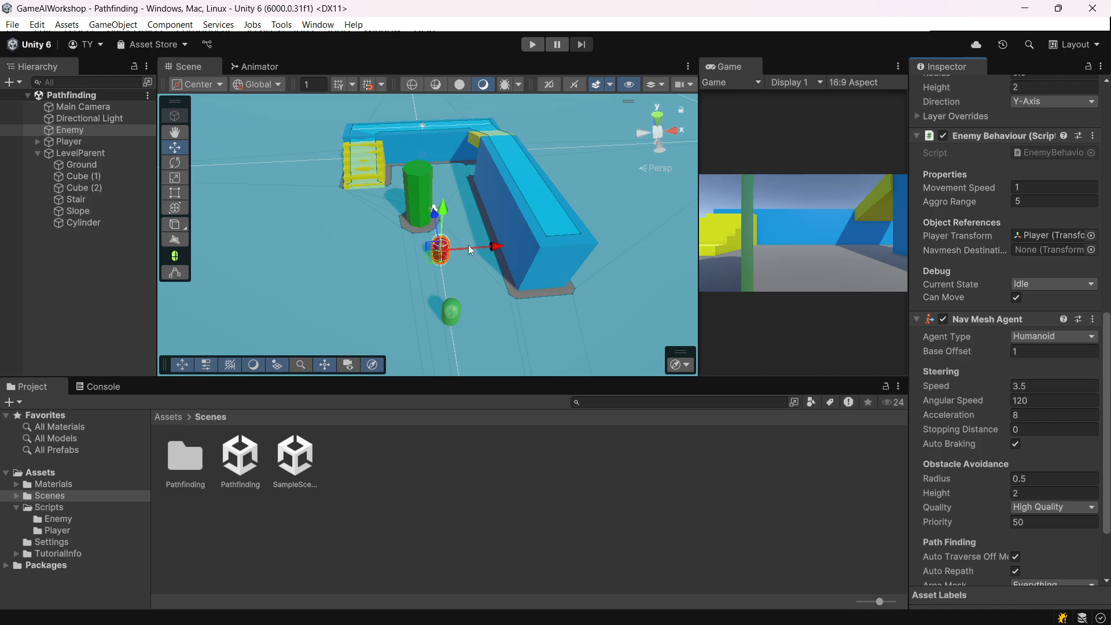
Move the Enemy away from the level to about X -15.93 and create an empty GameObject in the scene.
{"action": "left_click_drag", "start_coordinate": [502, 247], "coordinate": [245, 274]}
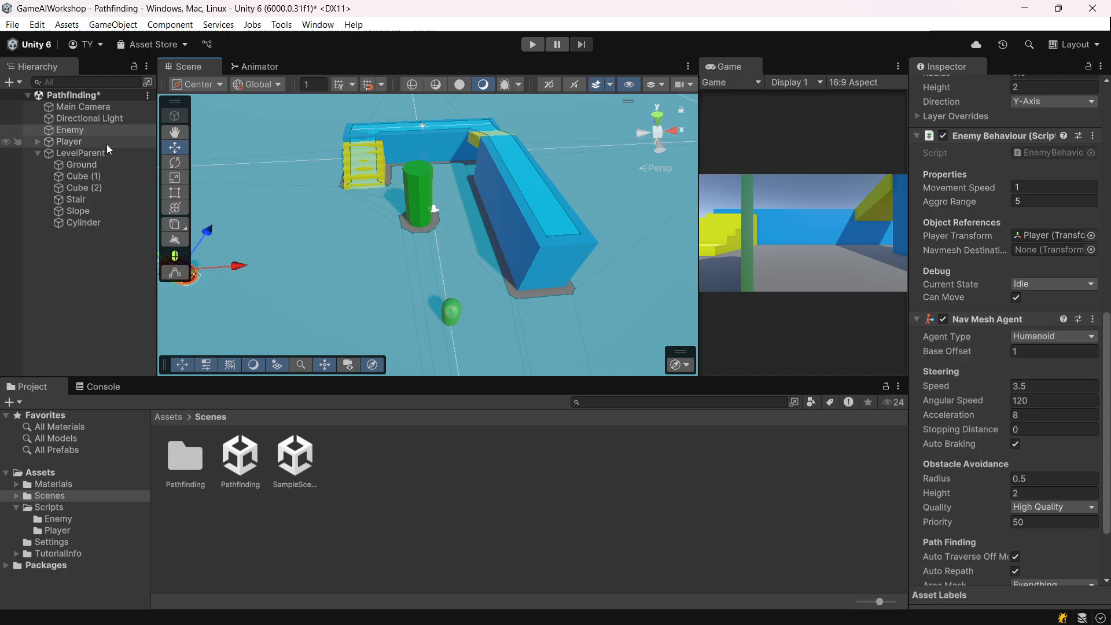
{"action": "left_click", "coordinate": [91, 275]}
{"action": "right_click", "coordinate": [82, 265]}
{"action": "left_click", "coordinate": [127, 473]}
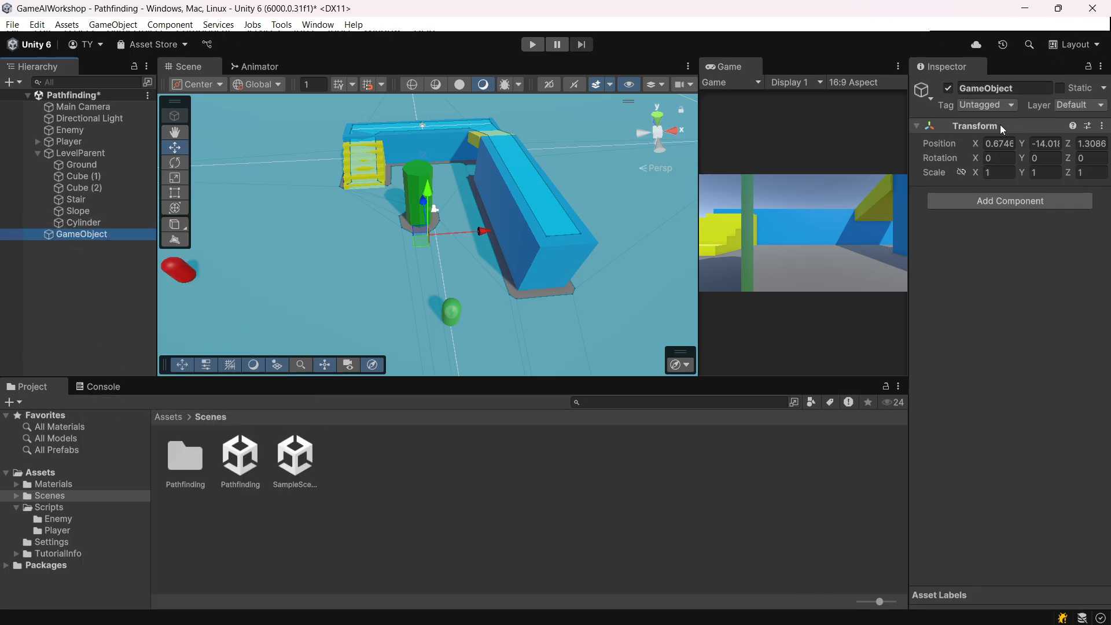
Set the empty GameObject's position to 0, 0, 0 and save the Pathfinding scene.
{"action": "left_click", "coordinate": [997, 145]}
{"action": "type", "text": "0"}
{"action": "left_click", "coordinate": [1044, 143]}
{"action": "type", "text": "0"}
{"action": "left_click", "coordinate": [1085, 144]}
{"action": "type", "text": "0"}
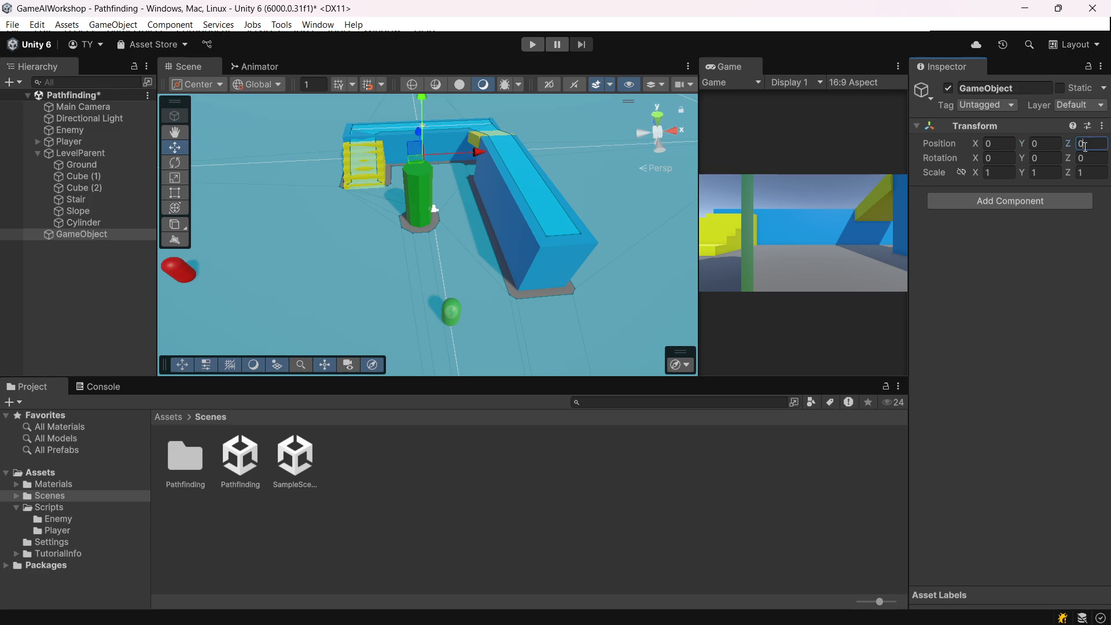
{"action": "scroll", "coordinate": [397, 206], "scroll_direction": "up", "scroll_amount": 5}
{"action": "middle_click_drag", "start_coordinate": [369, 130], "coordinate": [412, 263]}
{"action": "scroll", "coordinate": [412, 263], "scroll_direction": "up", "scroll_amount": 2}
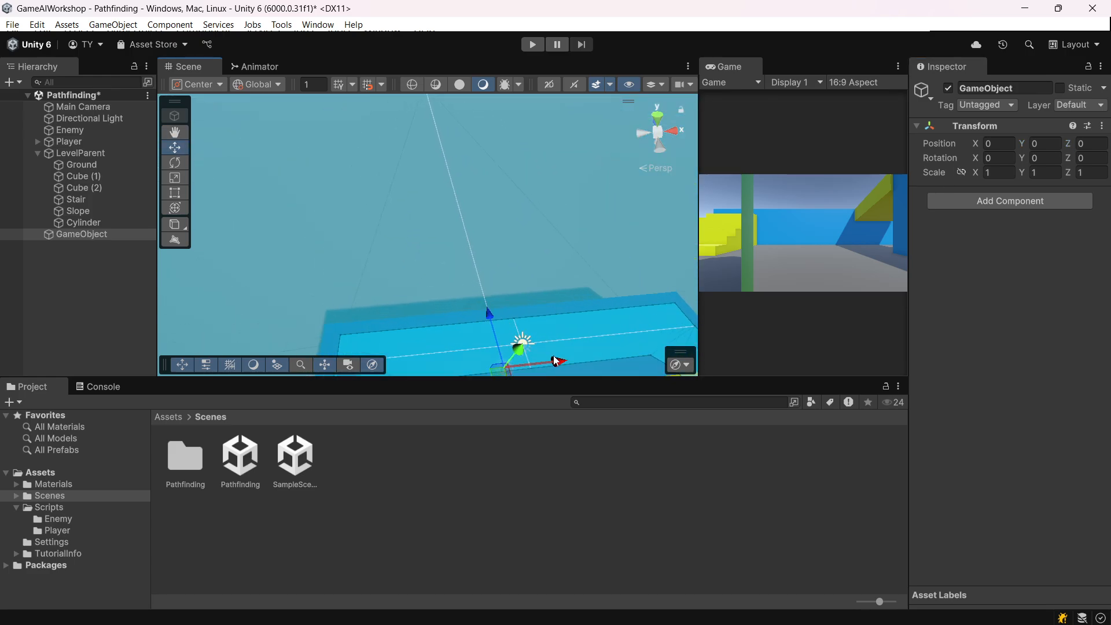
{"action": "middle_click_drag", "start_coordinate": [558, 359], "coordinate": [390, 230]}
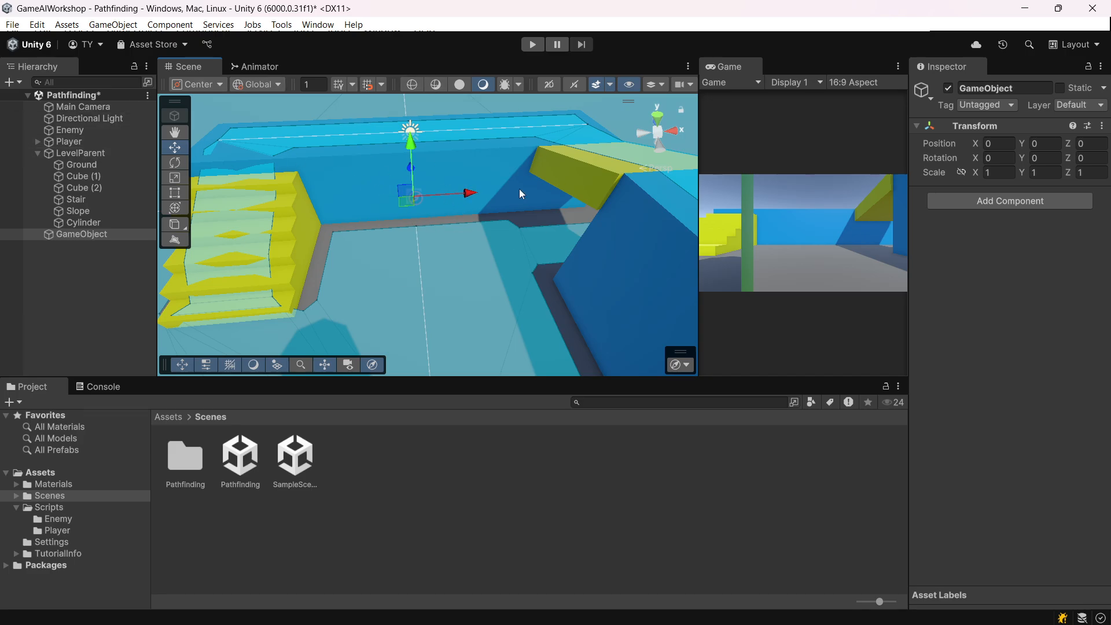
{"action": "scroll", "coordinate": [429, 174], "scroll_direction": "down", "scroll_amount": 6}
{"action": "middle_click_drag", "start_coordinate": [462, 255], "coordinate": [487, 217]}
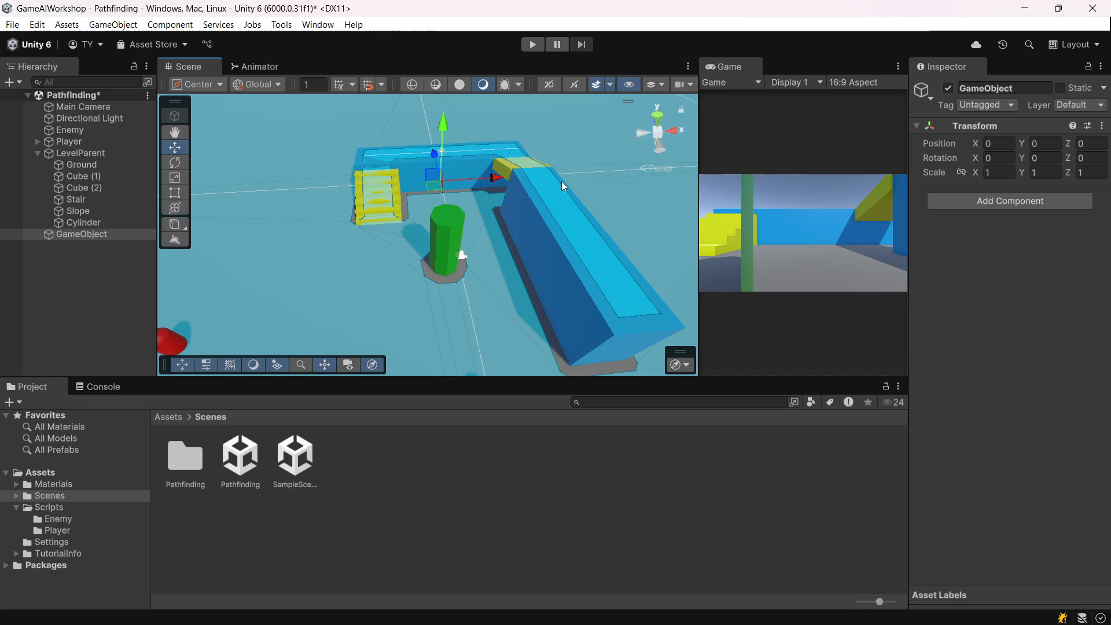
{"action": "key", "text": "ctrl+s"}
Select the Enemy, run the scene to watch it navigate toward the world origin, and stop the run.
{"action": "scroll", "coordinate": [370, 238], "scroll_direction": "down", "scroll_amount": 4}
{"action": "middle_click_drag", "start_coordinate": [344, 240], "coordinate": [402, 193]}
{"action": "left_click", "coordinate": [388, 189]}
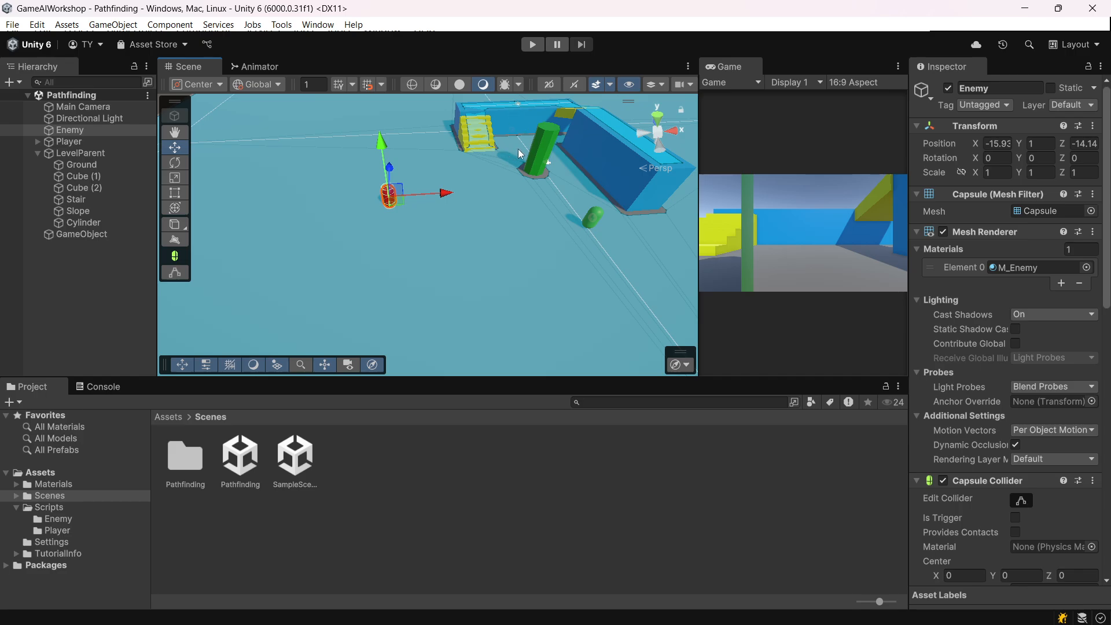
{"action": "left_click", "coordinate": [543, 45]}
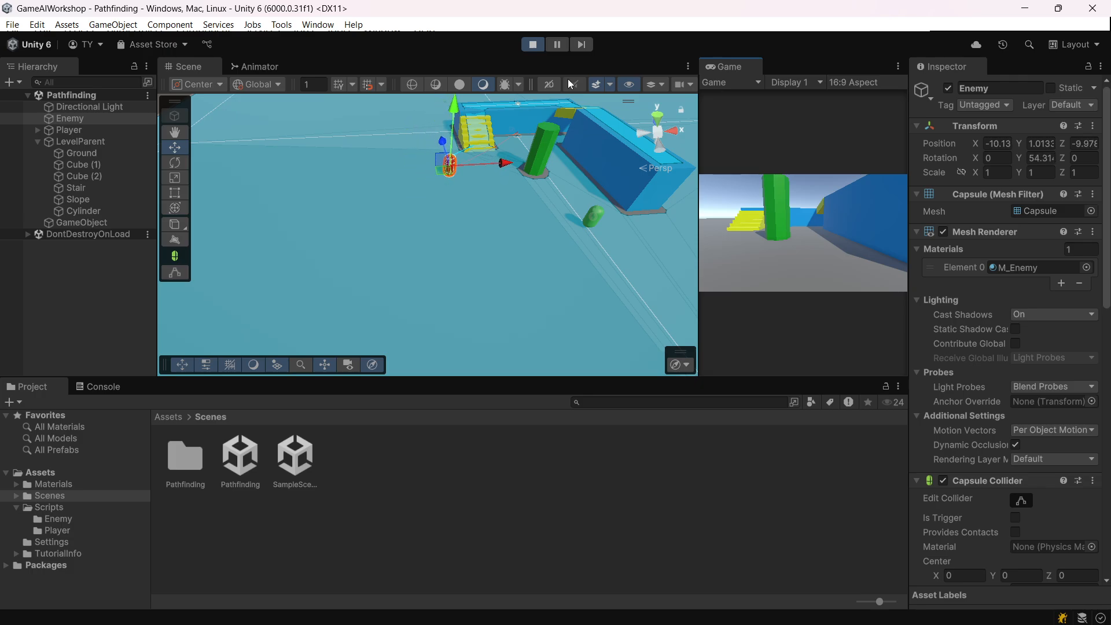
{"action": "middle_click_drag", "start_coordinate": [553, 190], "coordinate": [476, 251]}
{"action": "scroll", "coordinate": [424, 236], "scroll_direction": "up", "scroll_amount": 3}
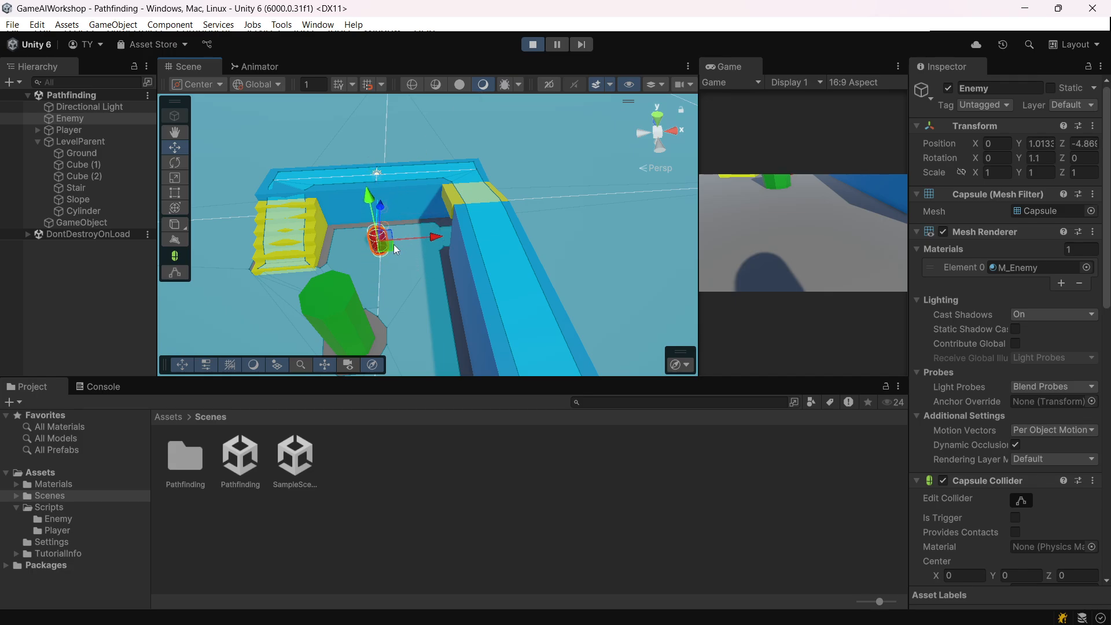
{"action": "left_click", "coordinate": [534, 45]}
In the EnemyBehaviour script, move the m_NavMeshAgent.SetDestination(Vector3.zero) call from Update() to the end of Start() and save.
{"action": "key", "text": "alt+Tab"}
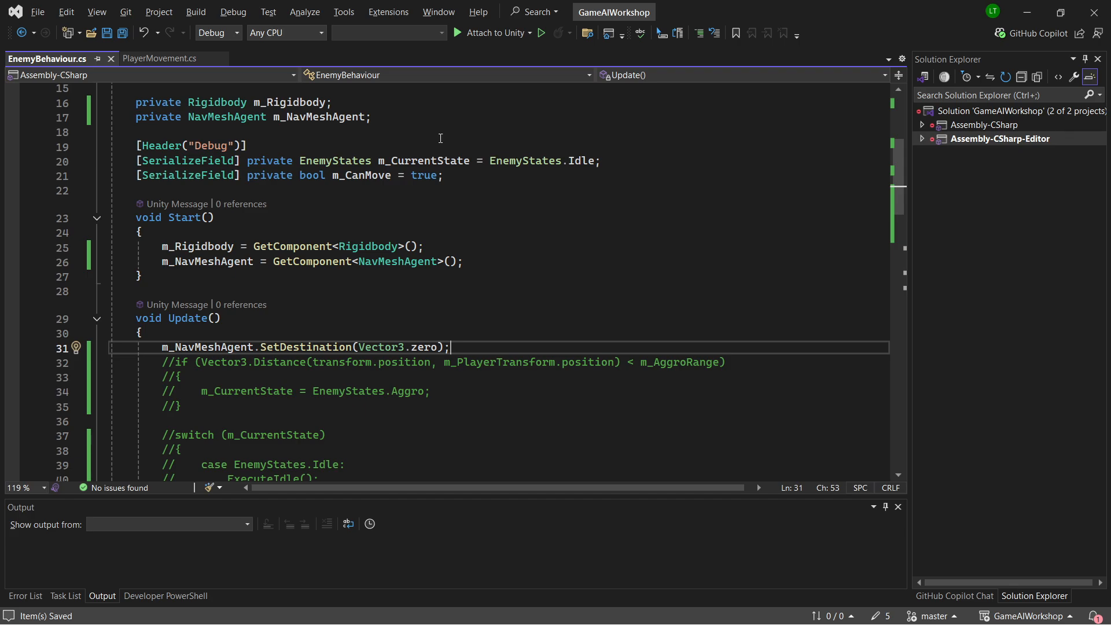
{"action": "scroll", "coordinate": [440, 138], "scroll_direction": "down", "scroll_amount": 1}
{"action": "left_click_drag", "start_coordinate": [450, 303], "coordinate": [162, 303]}
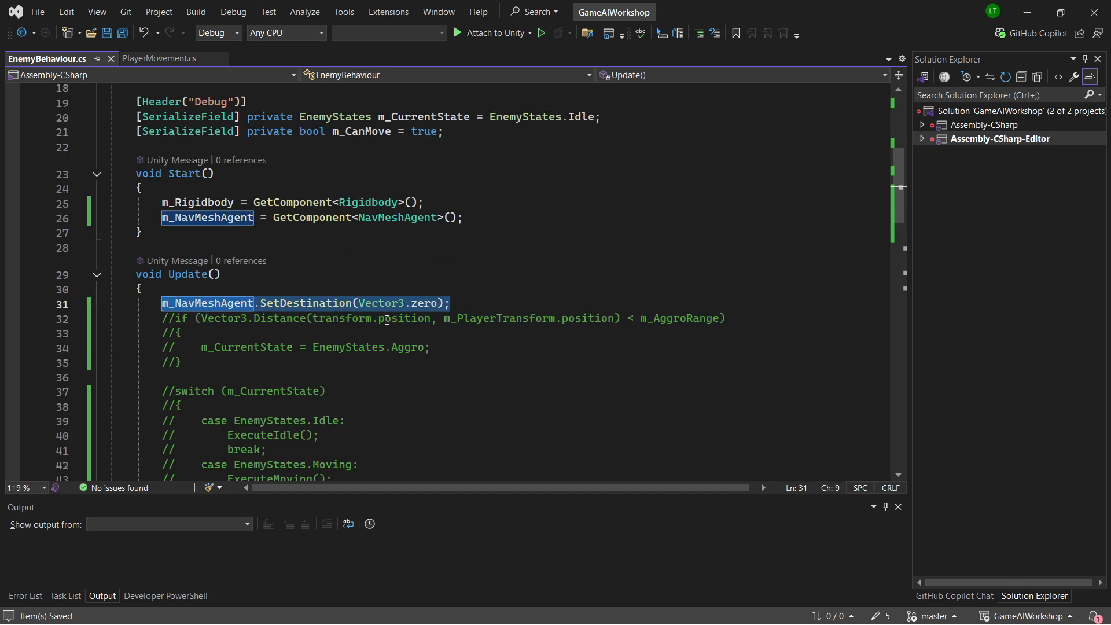
{"action": "key", "text": "ctrl+x"}
{"action": "left_click", "coordinate": [486, 217]}
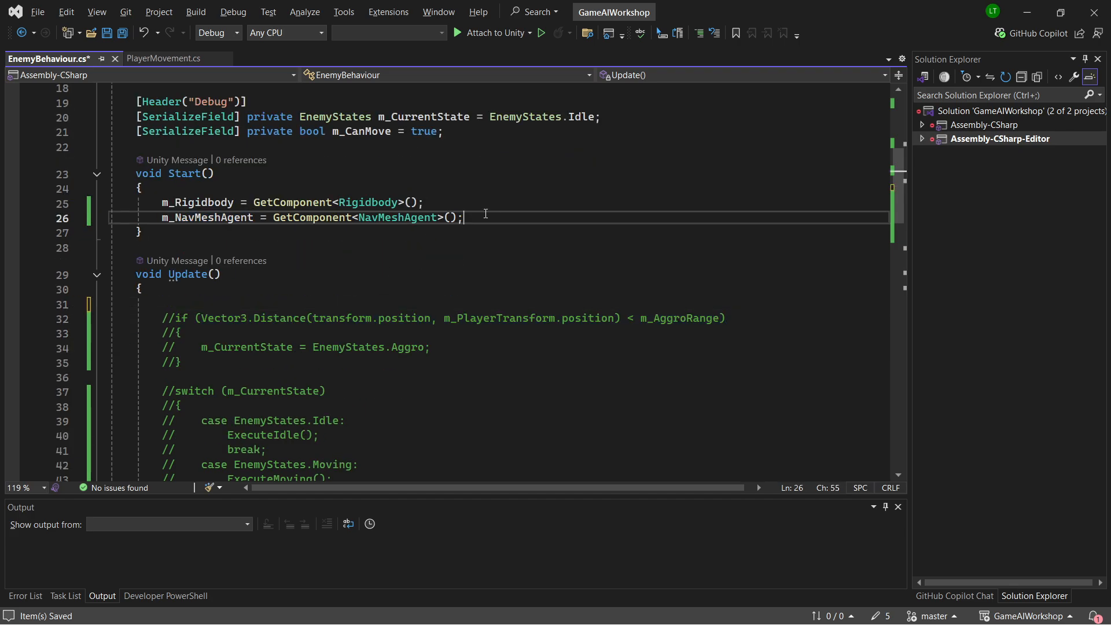
{"action": "key", "text": "Return"}
{"action": "key", "text": "ctrl+v"}
{"action": "key", "text": "ctrl+s"}
Switch back to Unity, run the scene to examine the Enemy's movement and stopping point near the wall, and stop it.
{"action": "key", "text": "alt+Tab"}
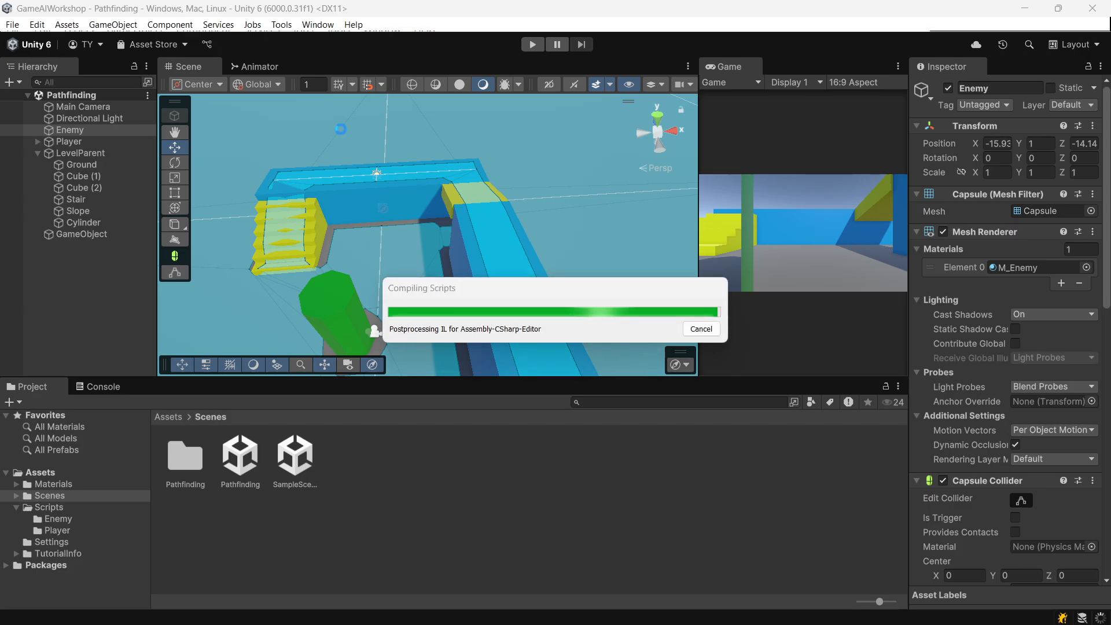
{"action": "left_click", "coordinate": [532, 45]}
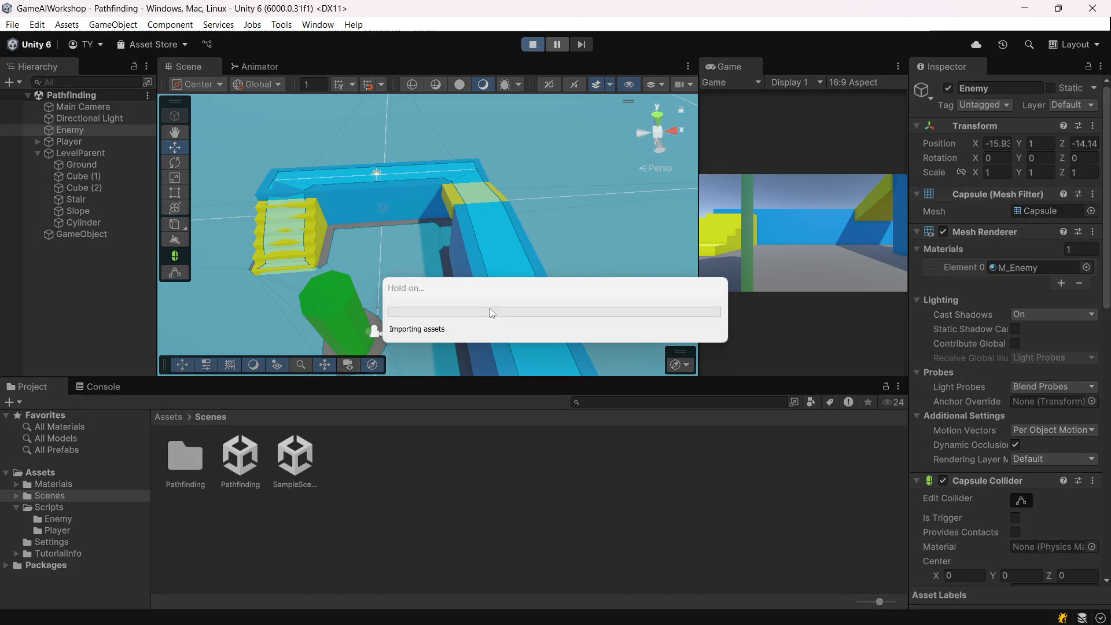
{"action": "scroll", "coordinate": [316, 230], "scroll_direction": "down", "scroll_amount": 5}
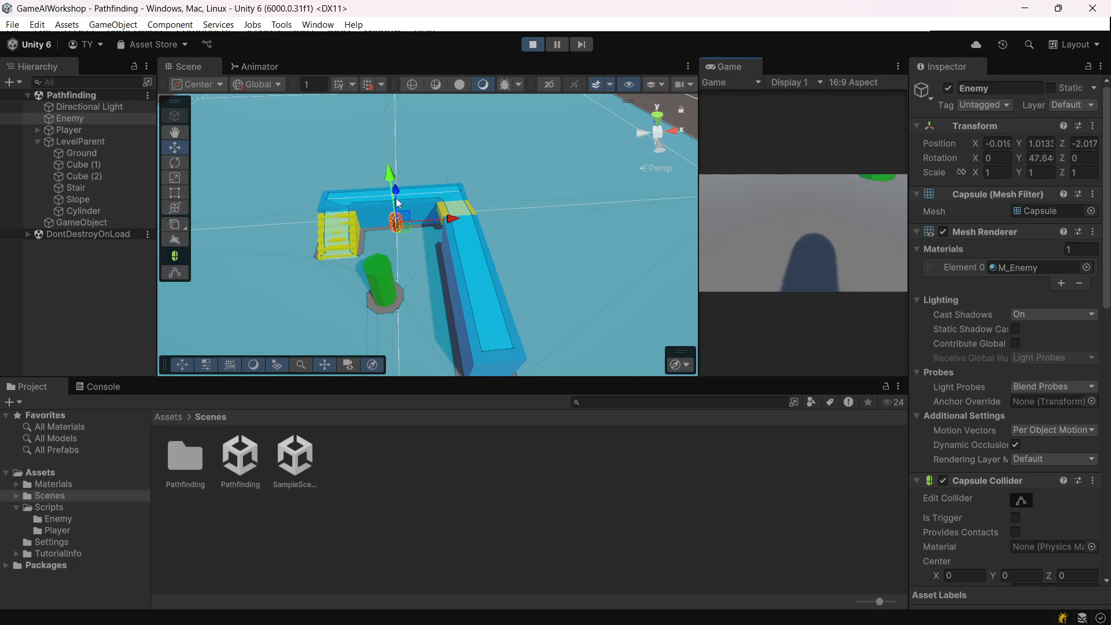
{"action": "scroll", "coordinate": [413, 227], "scroll_direction": "up", "scroll_amount": 1}
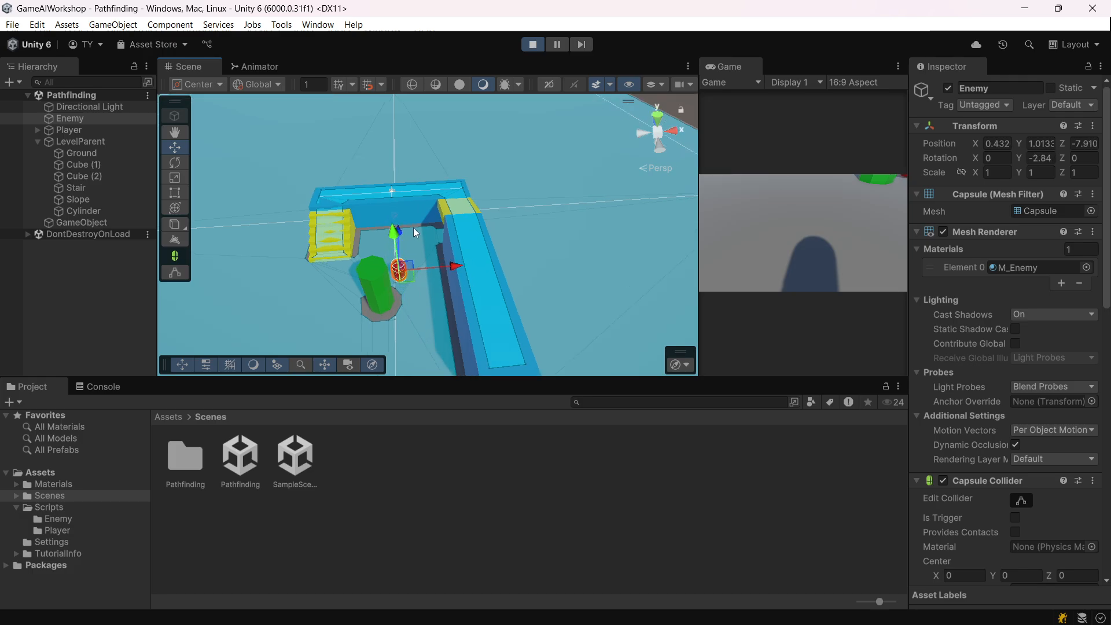
{"action": "scroll", "coordinate": [413, 228], "scroll_direction": "up", "scroll_amount": 5}
{"action": "middle_click_drag", "start_coordinate": [418, 196], "coordinate": [435, 253]}
{"action": "right_click_drag", "start_coordinate": [481, 230], "coordinate": [464, 254]}
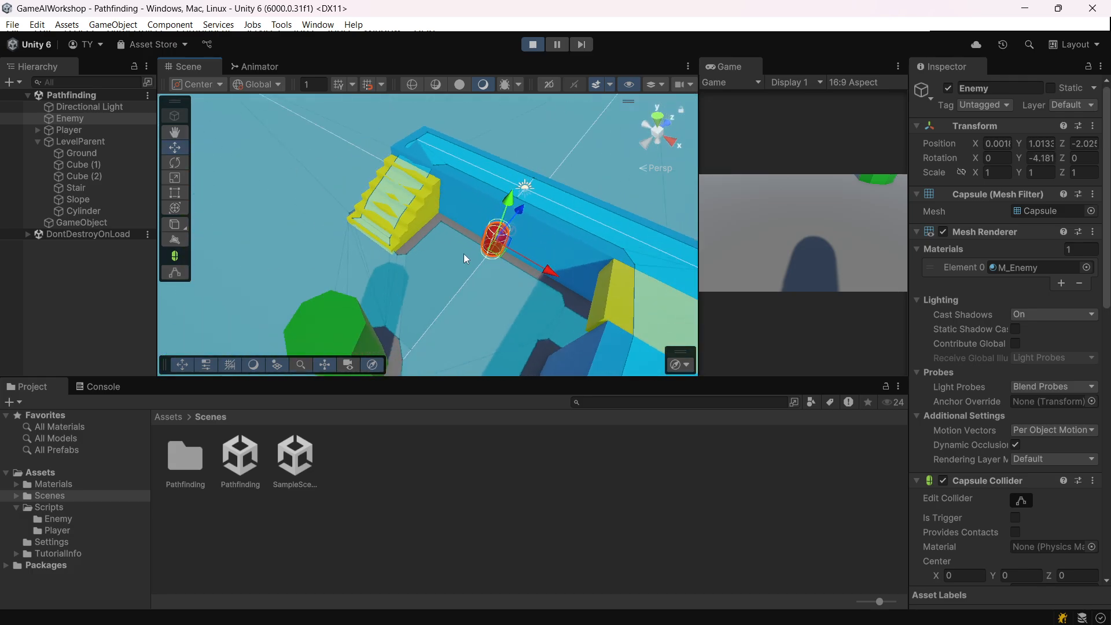
{"action": "middle_click_drag", "start_coordinate": [464, 253], "coordinate": [379, 248]}
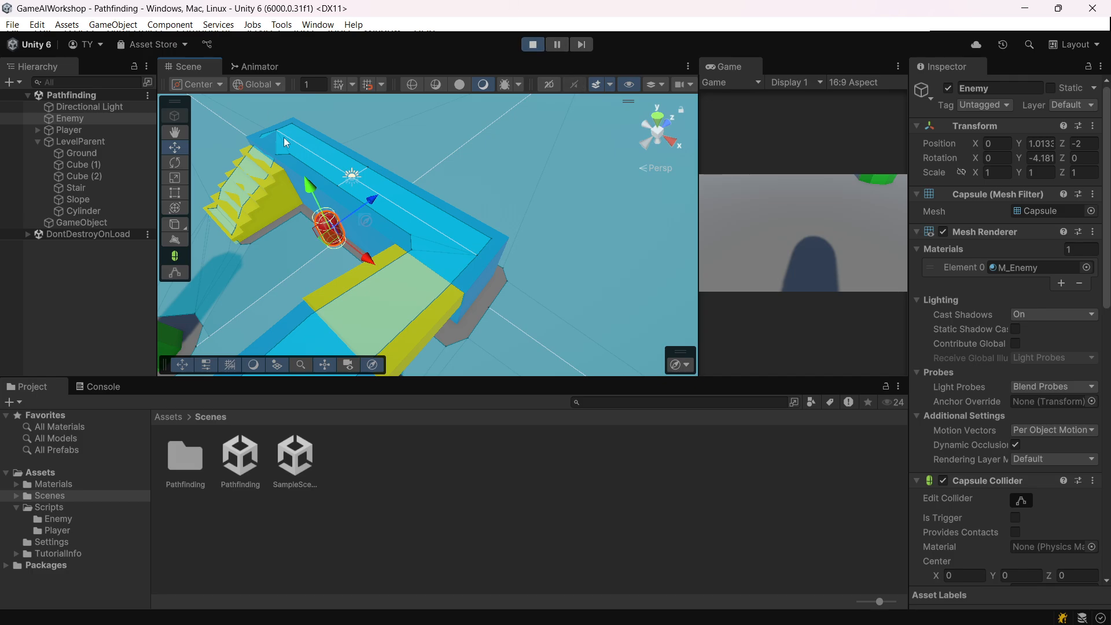
{"action": "scroll", "coordinate": [324, 246], "scroll_direction": "up", "scroll_amount": 4}
{"action": "middle_click_drag", "start_coordinate": [331, 242], "coordinate": [366, 203]}
{"action": "scroll", "coordinate": [366, 203], "scroll_direction": "down", "scroll_amount": 2}
{"action": "left_click", "coordinate": [532, 44]}
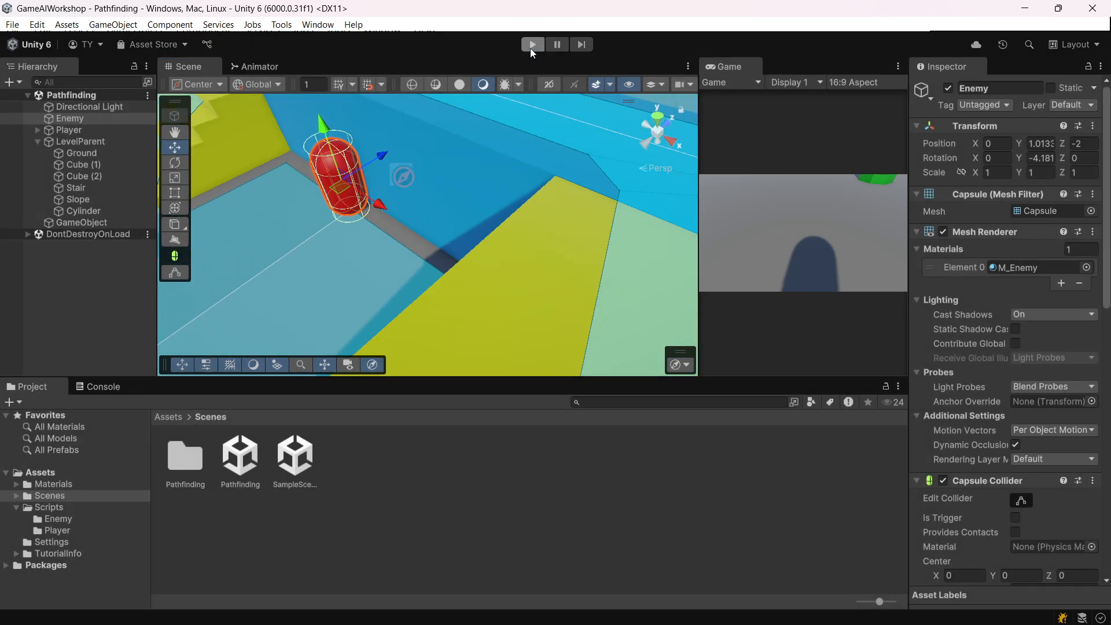
In the EnemyBehaviour script, move the SetDestination call back to the start of Update() and remove the empty line left in Start().
{"action": "key", "text": "alt+Tab"}
{"action": "left_click_drag", "start_coordinate": [451, 231], "coordinate": [162, 232]}
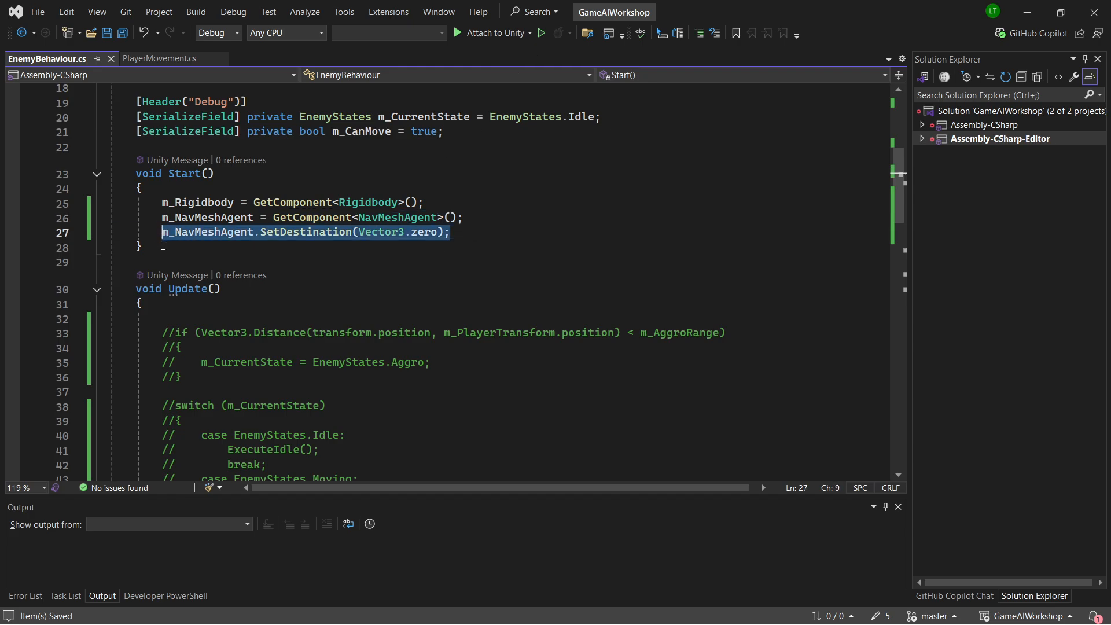
{"action": "key", "text": "ctrl+x"}
{"action": "key", "text": "Down"}
{"action": "key", "text": "Down"}
{"action": "key", "text": "Down"}
{"action": "key", "text": "Down"}
{"action": "key", "text": "Down"}
{"action": "key", "text": "ctrl+v"}
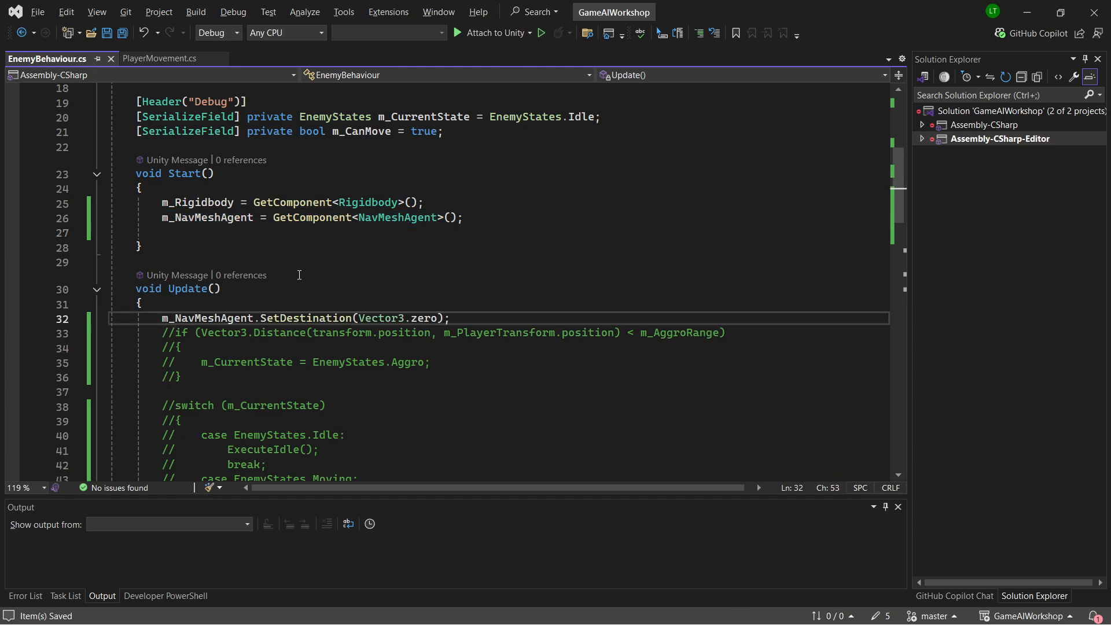
{"action": "key", "text": "Up"}
{"action": "key", "text": "Up"}
{"action": "key", "text": "Up"}
{"action": "key", "text": "Up"}
{"action": "key", "text": "Up"}
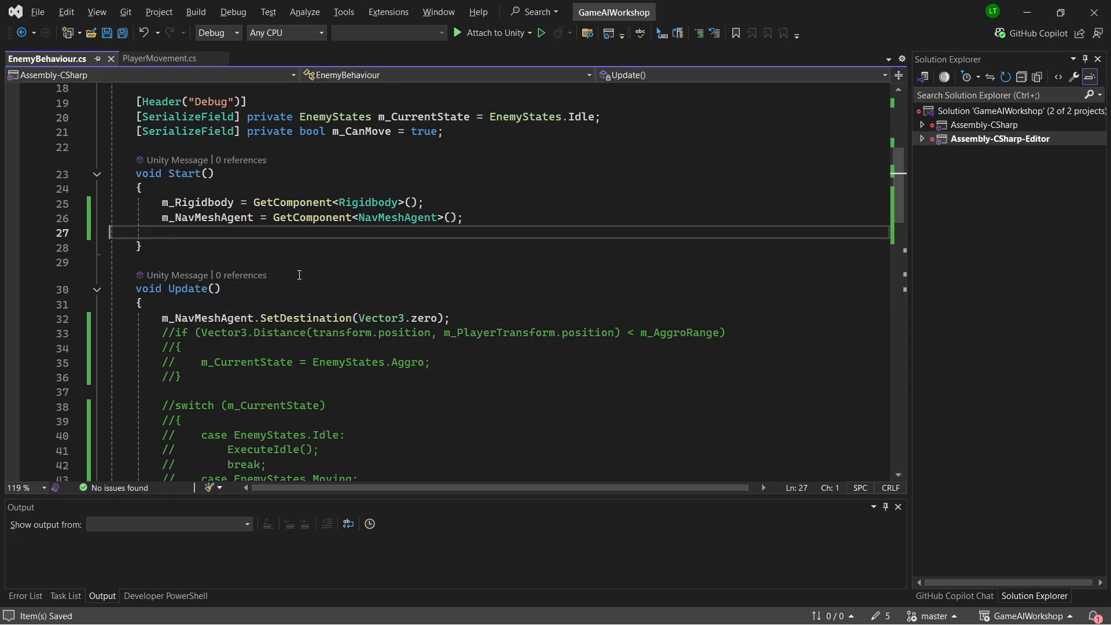
{"action": "key", "text": "BackSpace"}
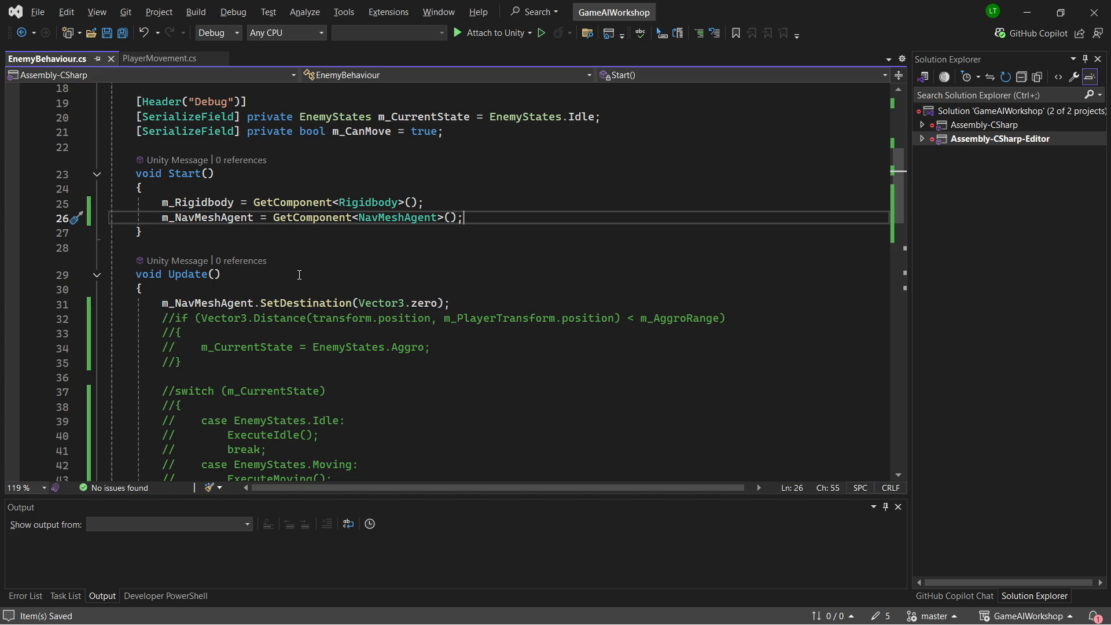
Switch to Unity, examine the Enemy's place relative to the level, and select the empty GameObject at the origin.
{"action": "key", "text": "alt+Tab"}
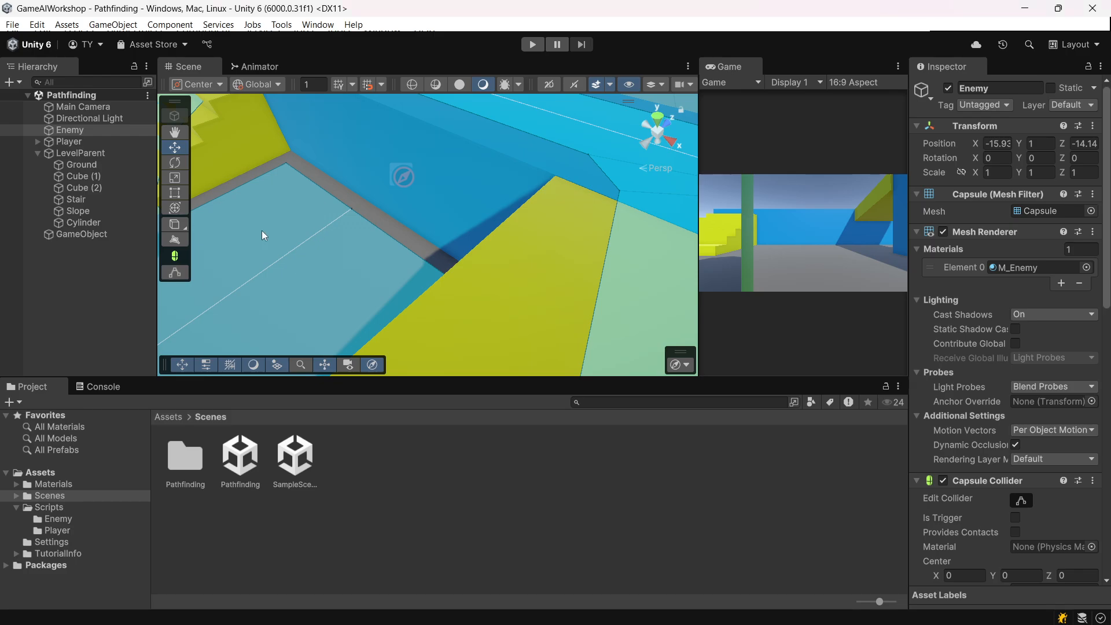
{"action": "scroll", "coordinate": [446, 112], "scroll_direction": "down", "scroll_amount": 4}
{"action": "middle_click_drag", "start_coordinate": [434, 185], "coordinate": [662, 243]}
{"action": "scroll", "coordinate": [624, 228], "scroll_direction": "down", "scroll_amount": 3}
{"action": "scroll", "coordinate": [624, 227], "scroll_direction": "down", "scroll_amount": 2}
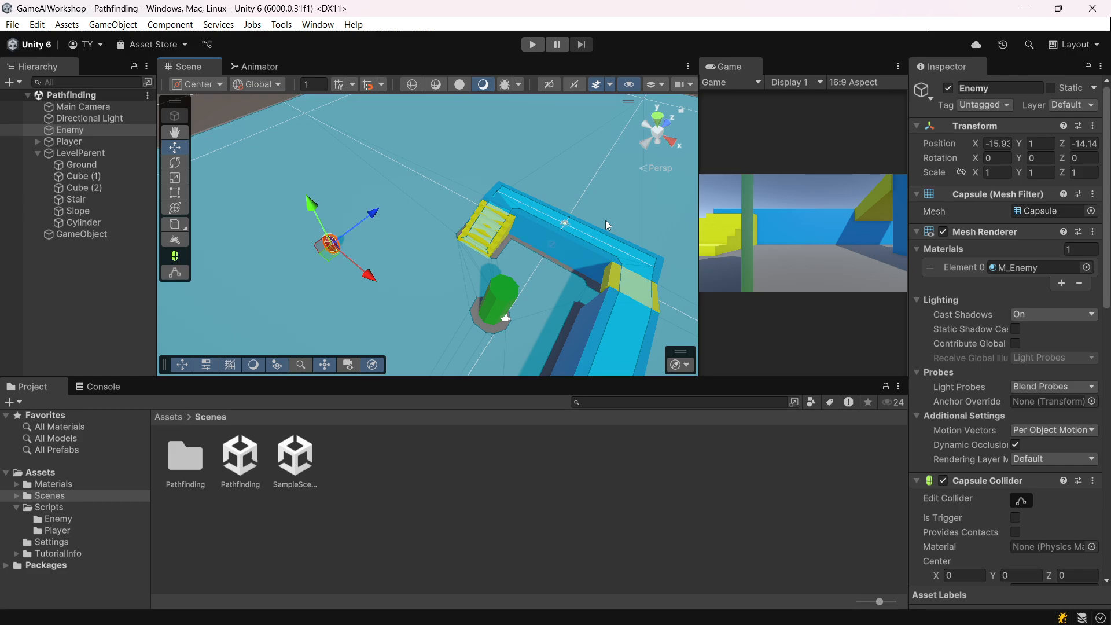
{"action": "scroll", "coordinate": [531, 224], "scroll_direction": "down", "scroll_amount": 3}
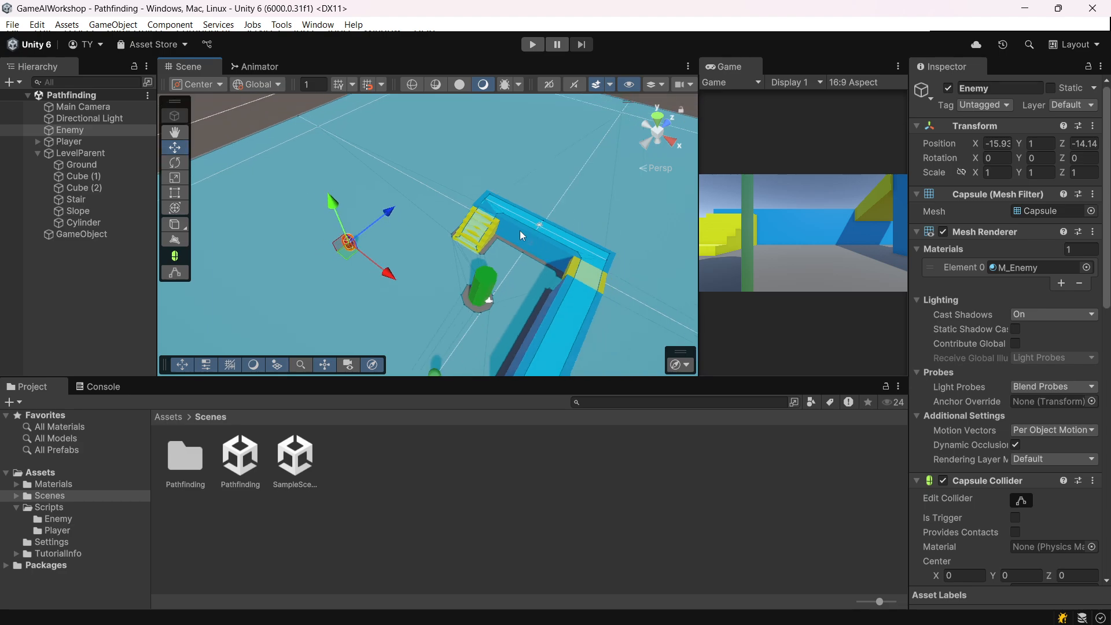
{"action": "middle_click_drag", "start_coordinate": [520, 230], "coordinate": [450, 193]}
{"action": "left_click", "coordinate": [87, 233]}
Switch to the EnemyBehaviour script and check the m_NavmeshDestination Transform field declared under Object References.
{"action": "key", "text": "alt+Tab"}
{"action": "scroll", "coordinate": [378, 185], "scroll_direction": "up", "scroll_amount": 5}
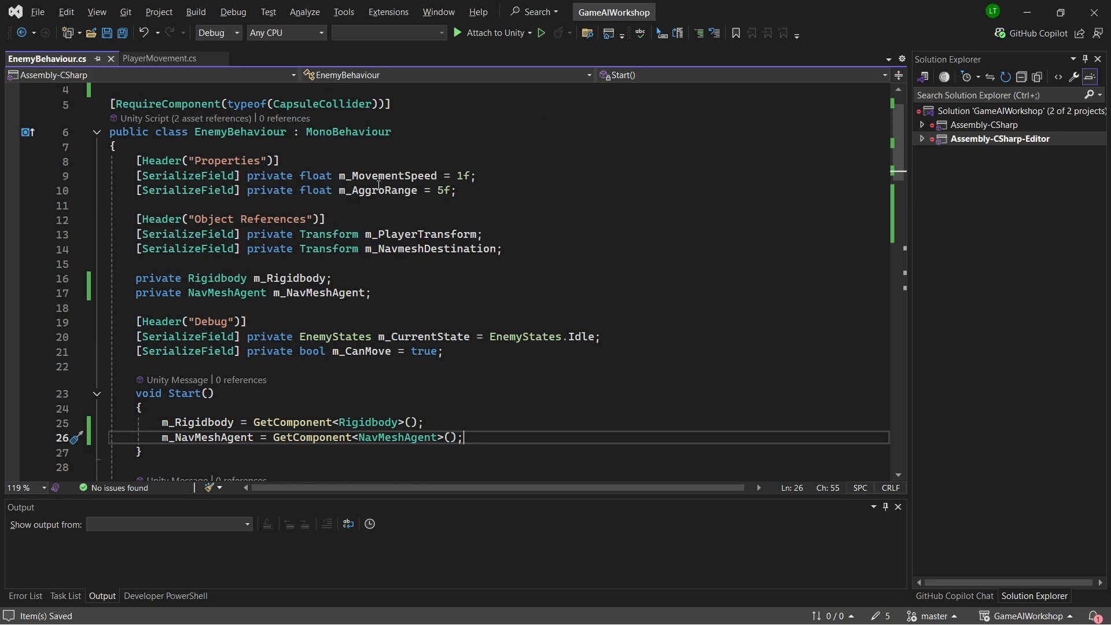
{"action": "left_click", "coordinate": [531, 249]}
{"action": "double_click", "coordinate": [438, 251]}
{"action": "left_click", "coordinate": [504, 250]}
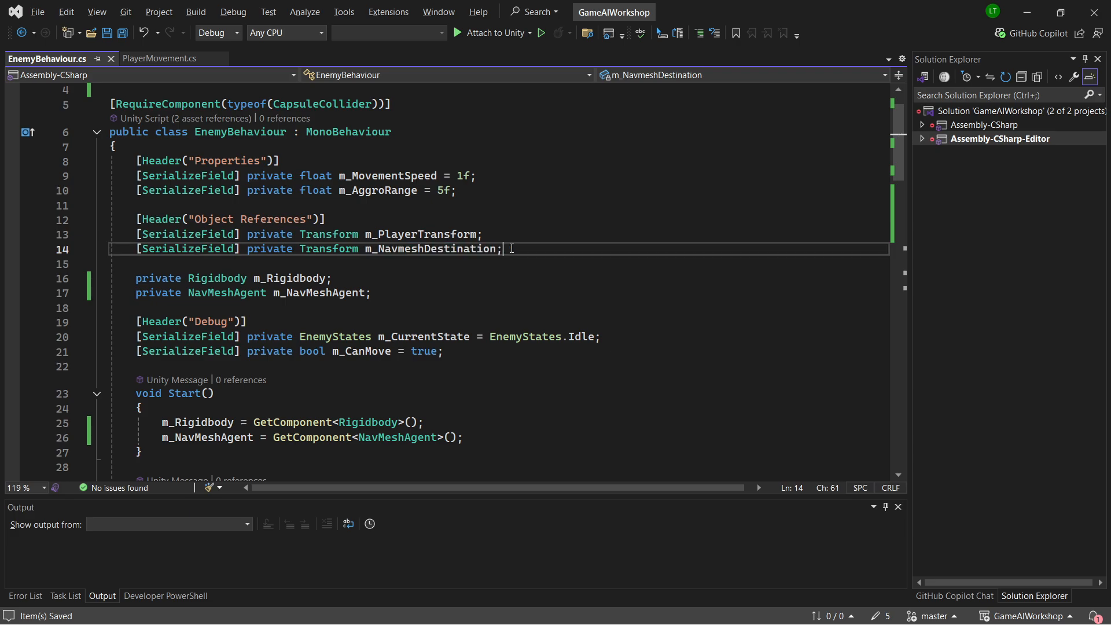
{"action": "double_click", "coordinate": [420, 246]}
{"action": "key", "text": "ctrl+r"}
{"action": "key", "text": "ctrl+r"}
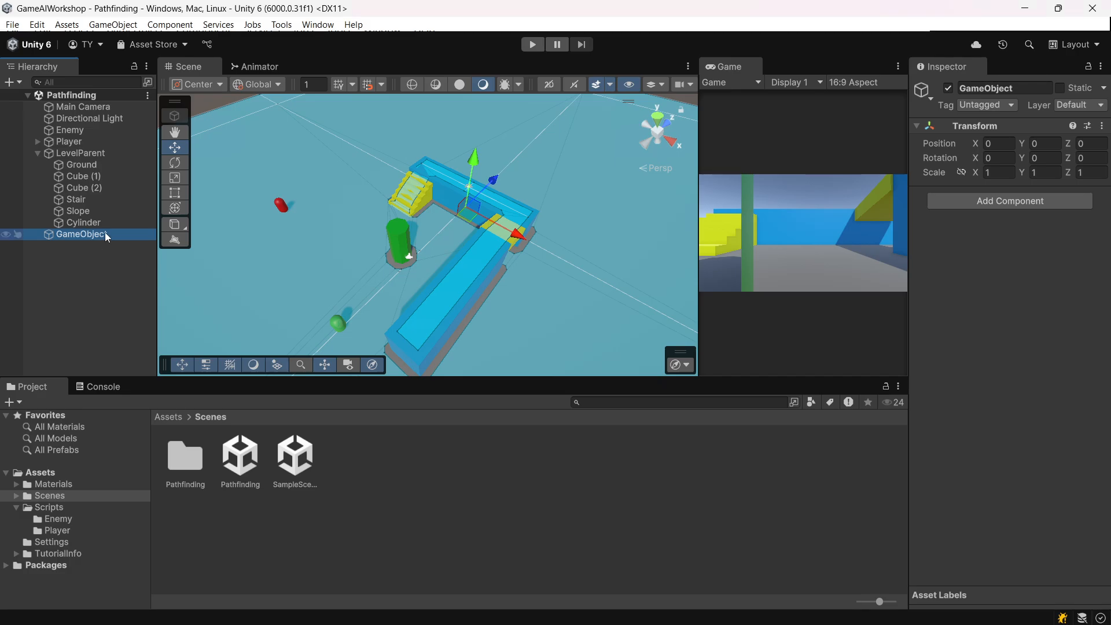
Assign the empty GameObject to the Navmesh Destination reference of the Enemy's Enemy Behaviour script.
{"action": "left_click_drag", "start_coordinate": [106, 232], "coordinate": [113, 130]}
{"action": "left_click", "coordinate": [113, 130]}
{"action": "scroll", "coordinate": [1077, 331], "scroll_direction": "down", "scroll_amount": 10}
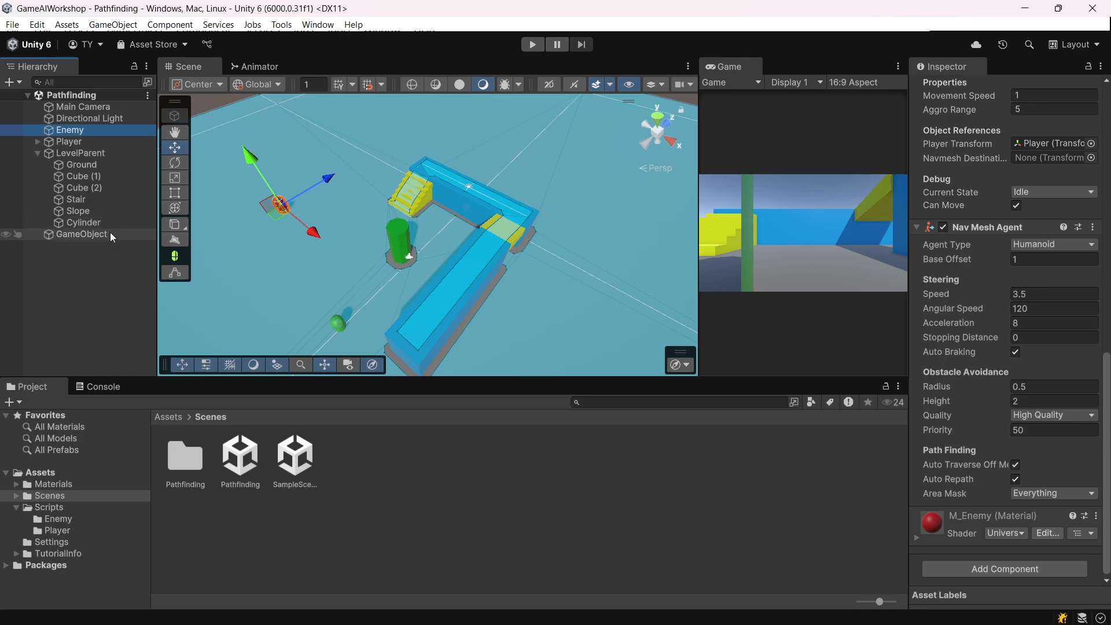
{"action": "scroll", "coordinate": [1003, 363], "scroll_direction": "down", "scroll_amount": 1}
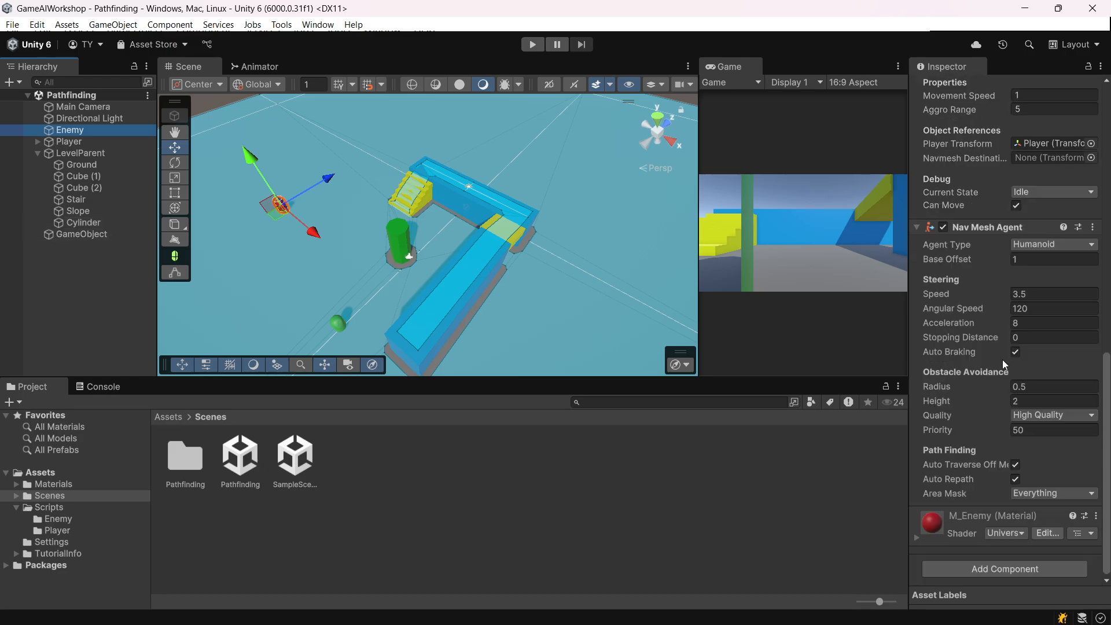
{"action": "scroll", "coordinate": [994, 370], "scroll_direction": "up", "scroll_amount": 5}
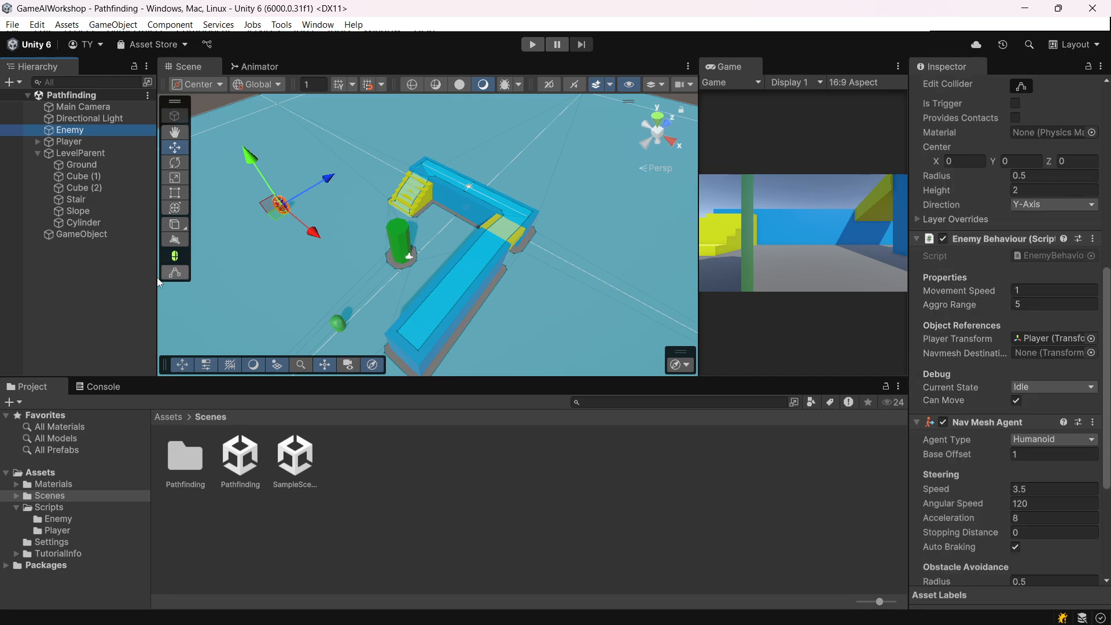
{"action": "left_click", "coordinate": [78, 227]}
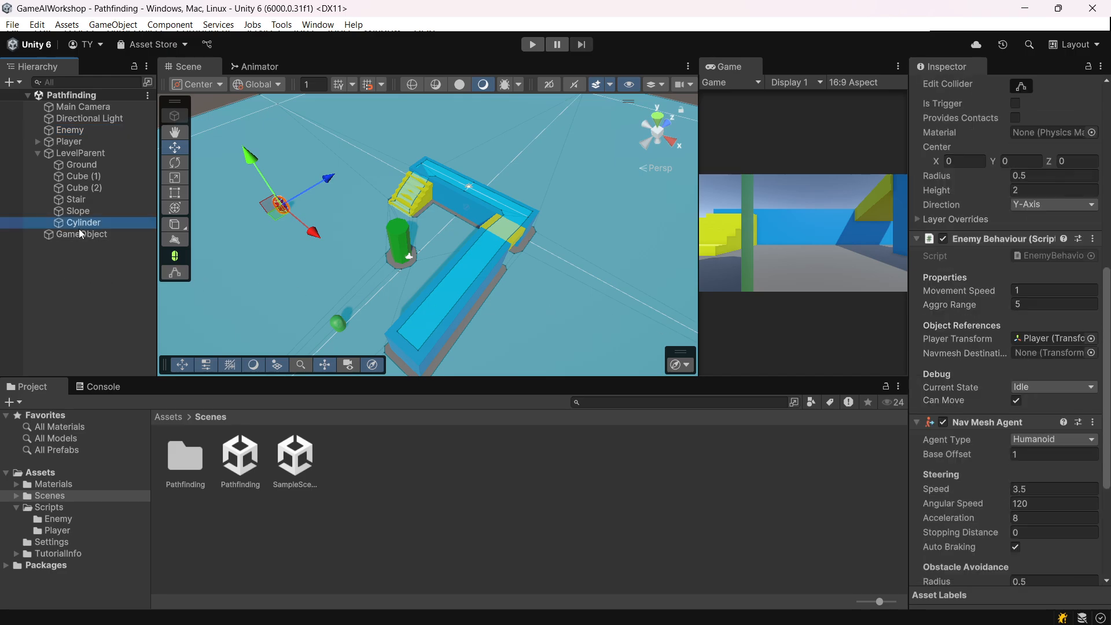
{"action": "left_click", "coordinate": [85, 119]}
{"action": "left_click", "coordinate": [72, 130]}
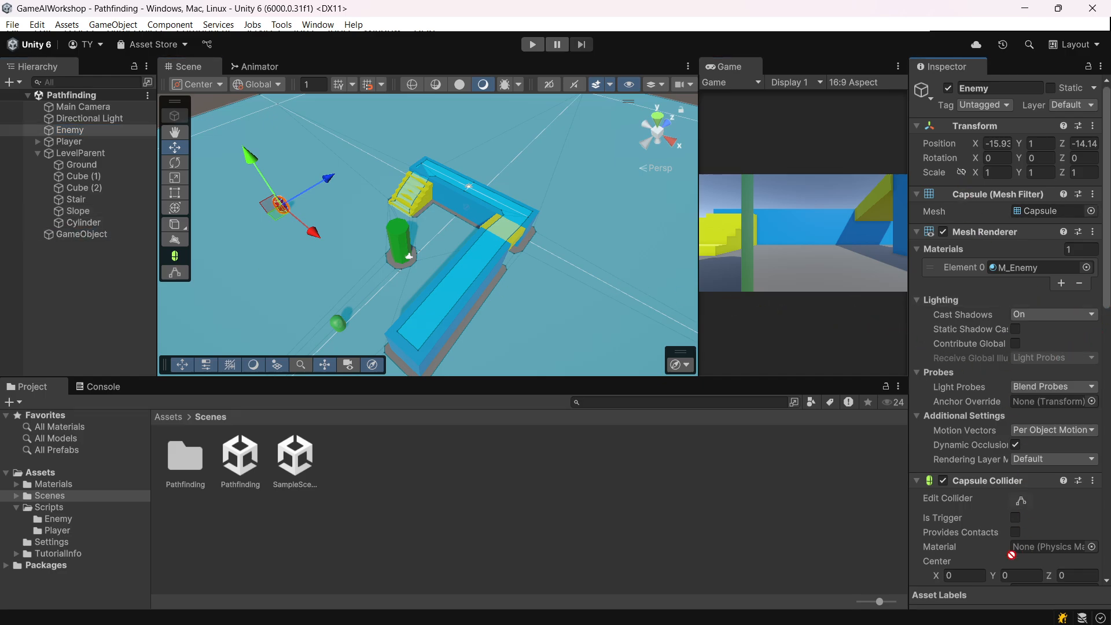
{"action": "scroll", "coordinate": [1041, 479], "scroll_direction": "down", "scroll_amount": 12}
{"action": "left_click_drag", "start_coordinate": [1040, 479], "coordinate": [1045, 289]}
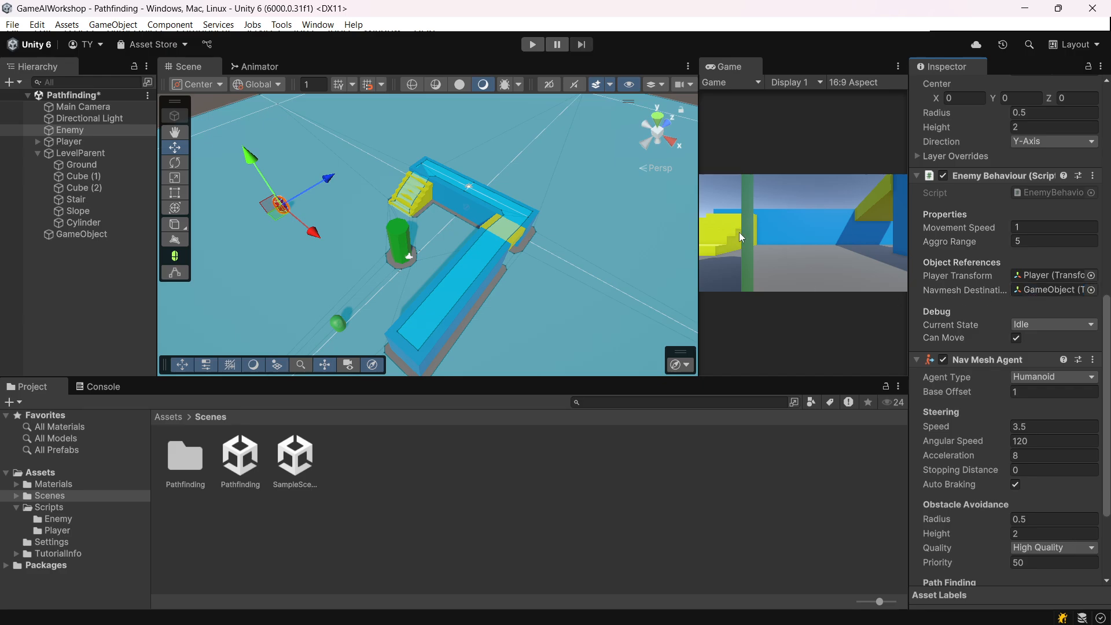
Raise the empty GameObject straight up from the origin to a Y position of about 4.55.
{"action": "left_click", "coordinate": [66, 234]}
{"action": "key", "text": "f"}
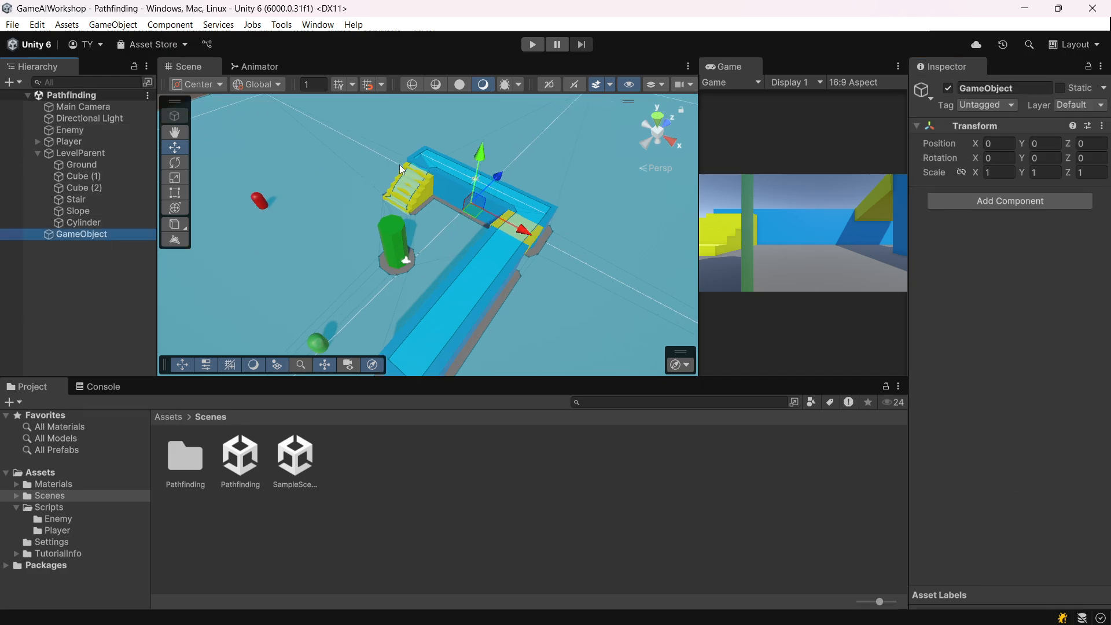
{"action": "middle_click_drag", "start_coordinate": [519, 191], "coordinate": [447, 285]}
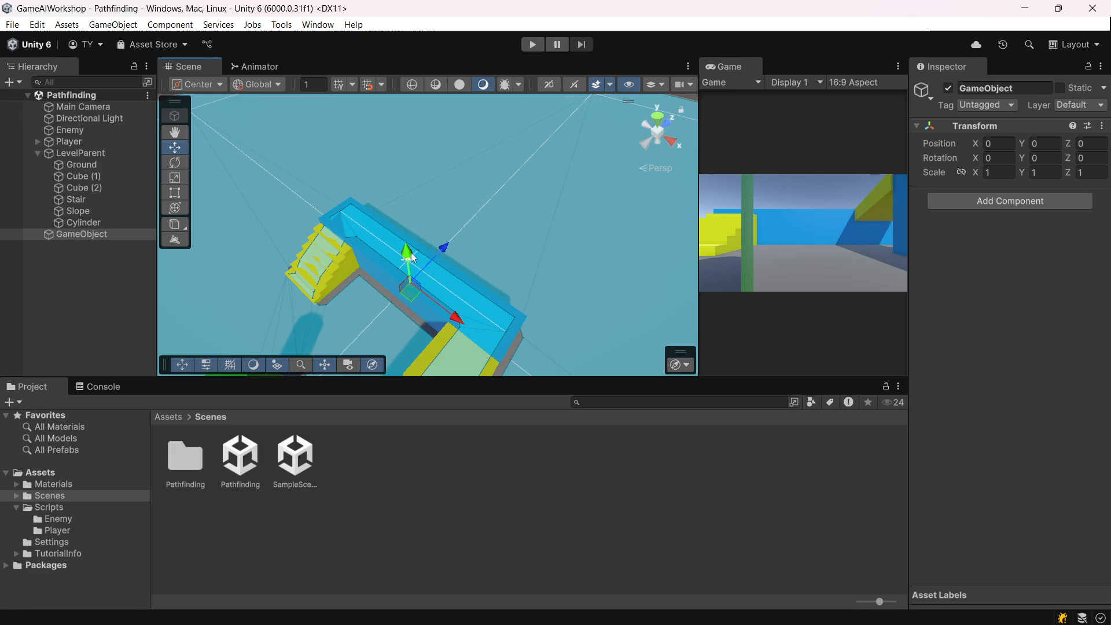
{"action": "left_click_drag", "start_coordinate": [410, 253], "coordinate": [407, 232]}
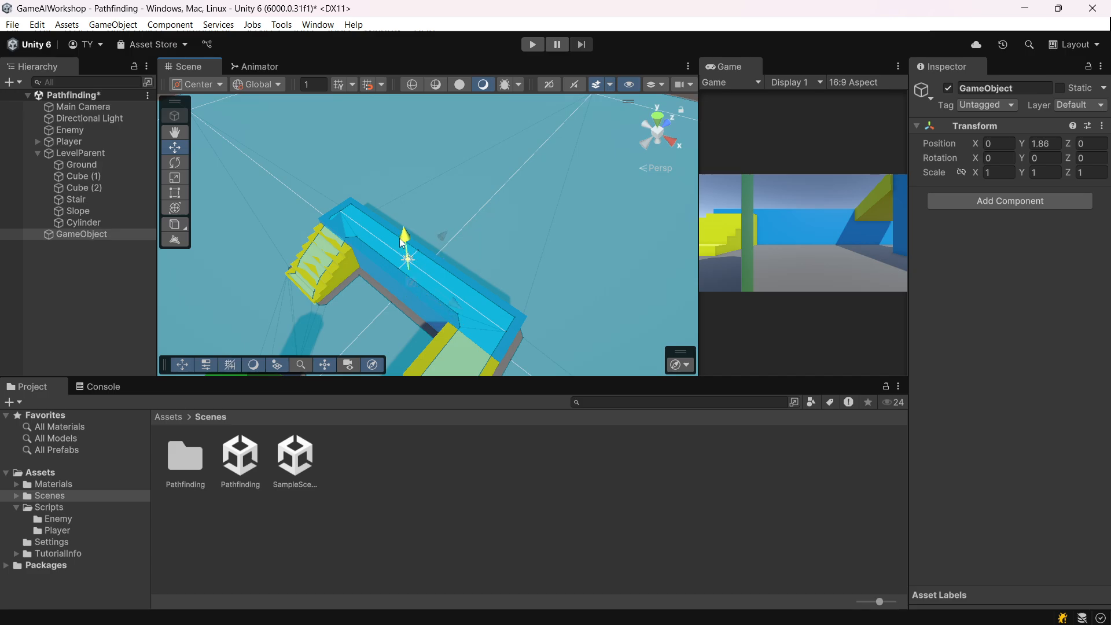
{"action": "left_click", "coordinate": [391, 225]}
{"action": "left_click", "coordinate": [76, 233]}
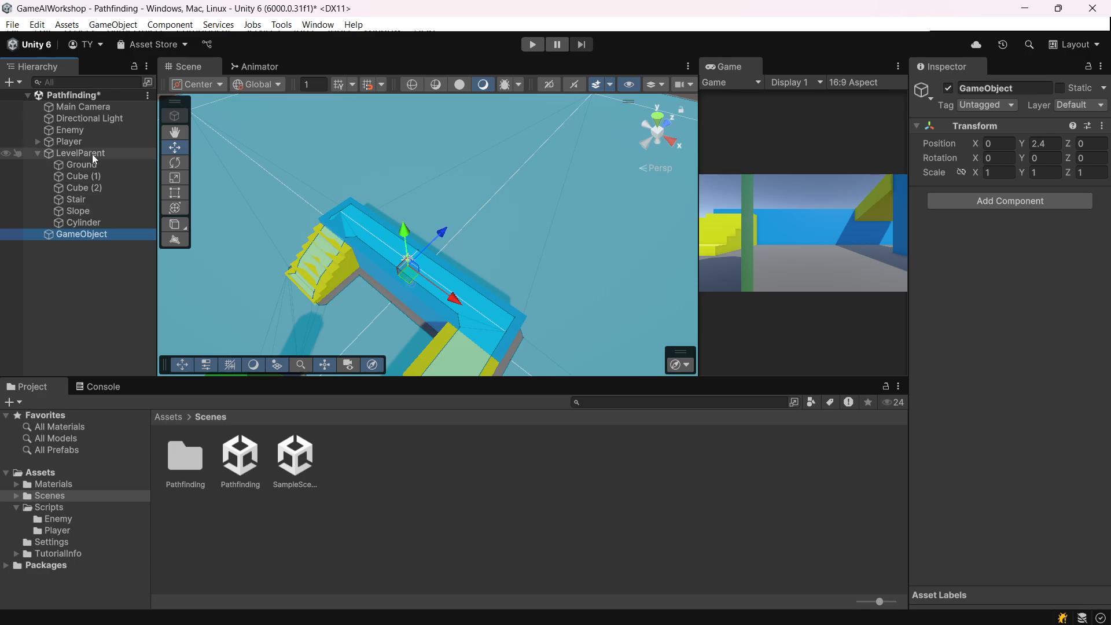
{"action": "key", "text": "ctrl+s"}
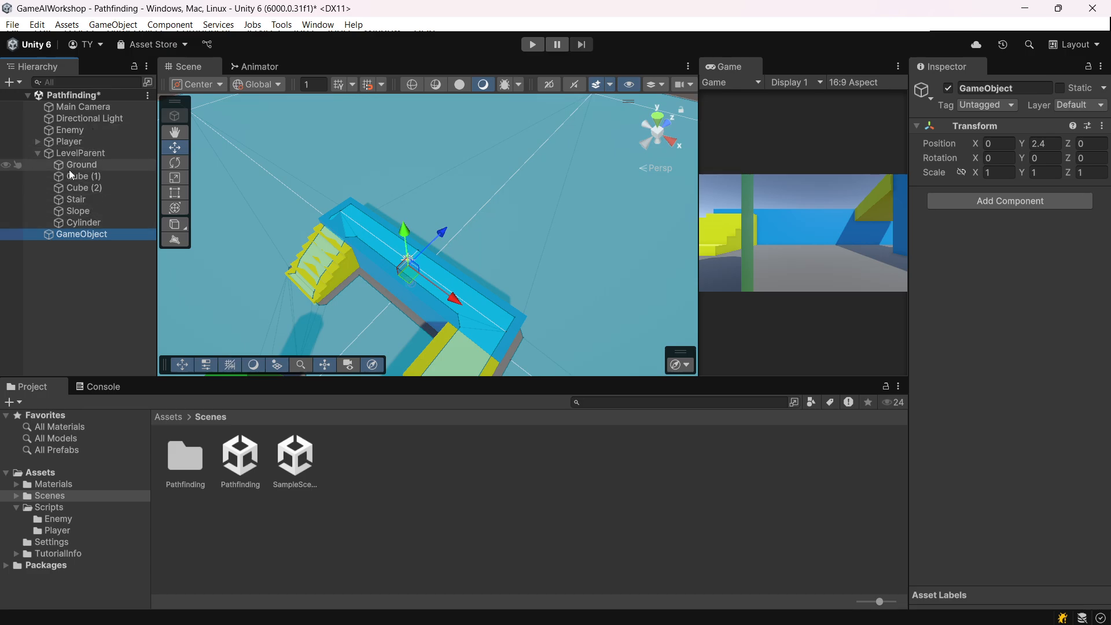
{"action": "key", "text": "F2"}
{"action": "left_click_drag", "start_coordinate": [404, 243], "coordinate": [436, 212]}
Switch to the EnemyBehaviour script, replace the Vector3.zero argument of SetDestination in Update() with m_NavmeshDestination.position, and save the script.
{"action": "key", "text": "alt+Tab"}
{"action": "left_click", "coordinate": [455, 293]}
{"action": "scroll", "coordinate": [455, 293], "scroll_direction": "down", "scroll_amount": 5}
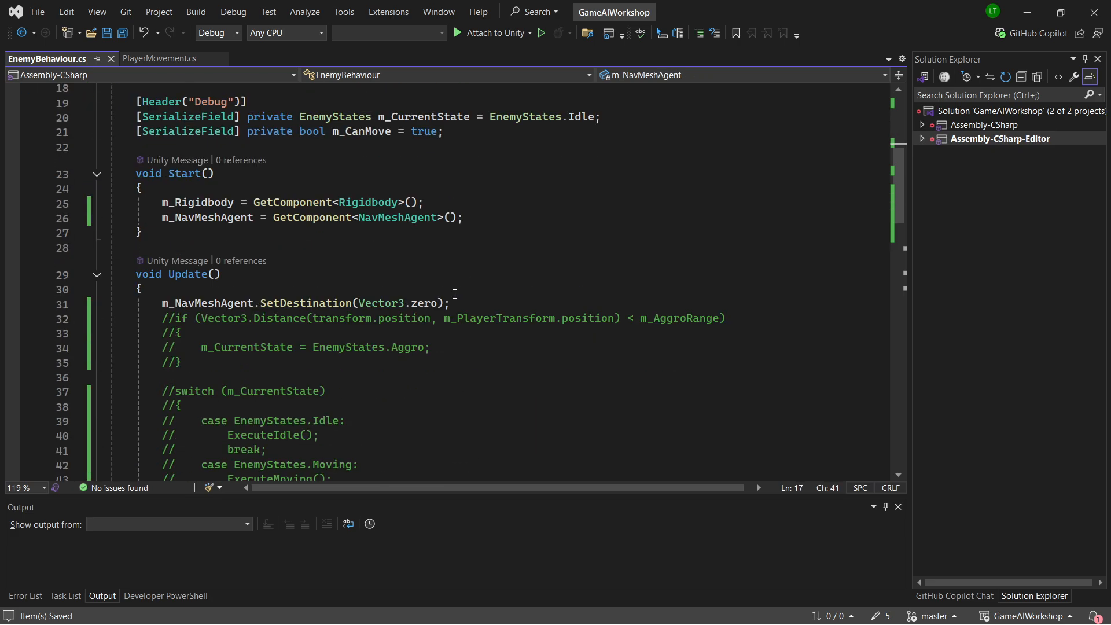
{"action": "double_click", "coordinate": [428, 304]}
{"action": "key", "text": "ctrl+BackSpace"}
{"action": "key", "text": "ctrl+BackSpace"}
{"action": "key", "text": "ctrl+BackSpace"}
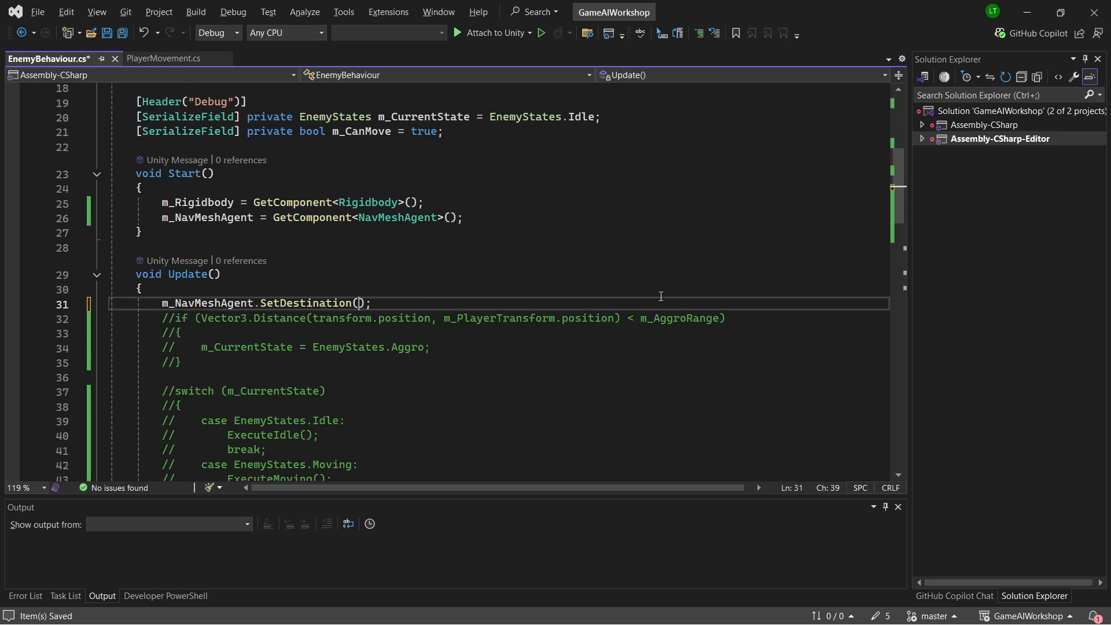
{"action": "type", "text": "m_Empty"}
{"action": "key", "text": "ctrl+BackSpace"}
{"action": "type", "text": "m_D"}
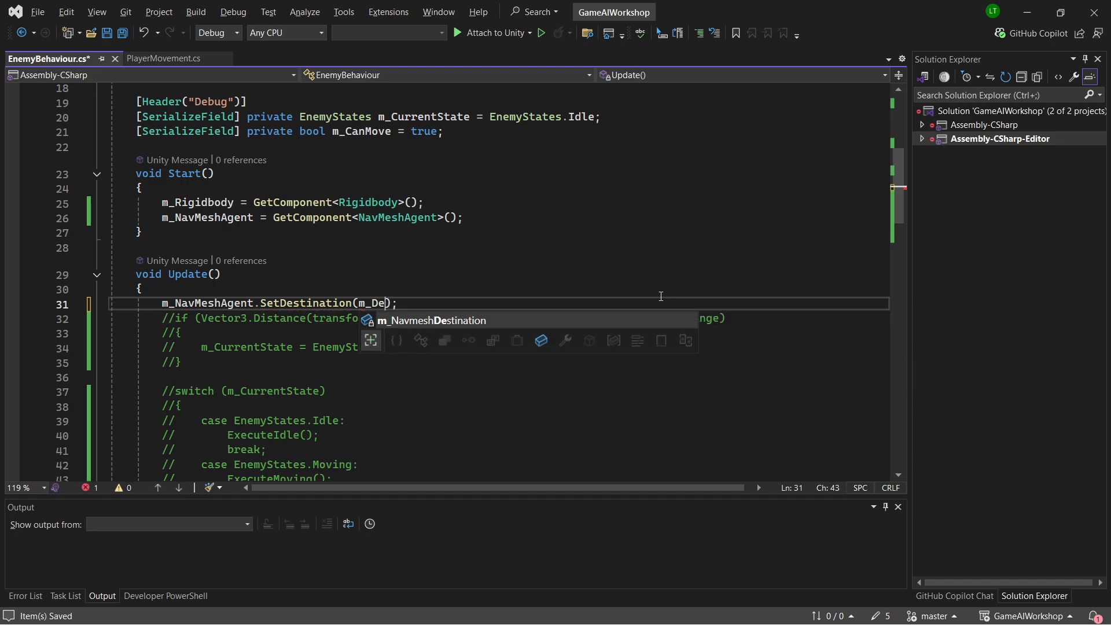
{"action": "key", "text": "Tab"}
{"action": "type", "text": ".position"}
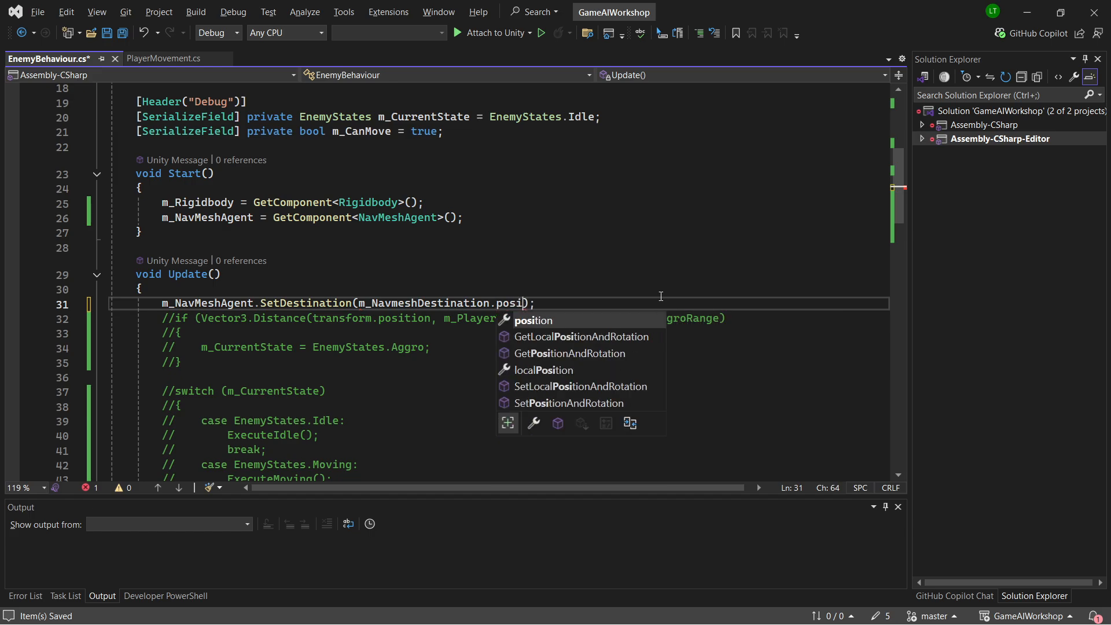
{"action": "type", "text": ")"}
{"action": "key", "text": "ctrl+s"}
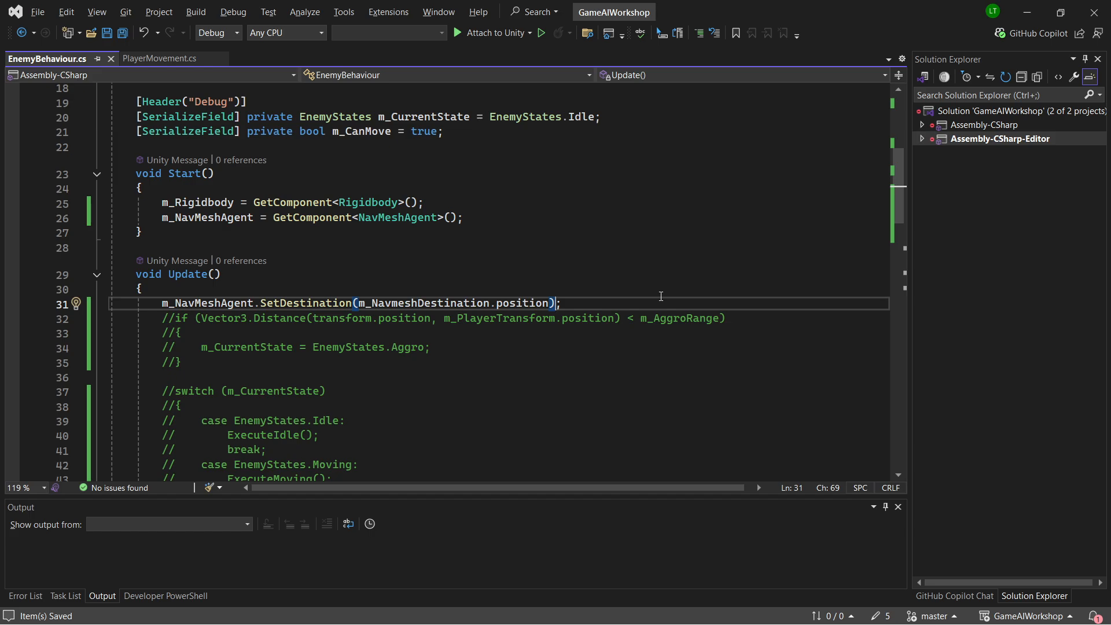
Switch to Unity and move the empty GameObject near the top of the stairs, at about X -4.55, Y 2.34, Z -0.8.
{"action": "key", "text": "alt+Tab"}
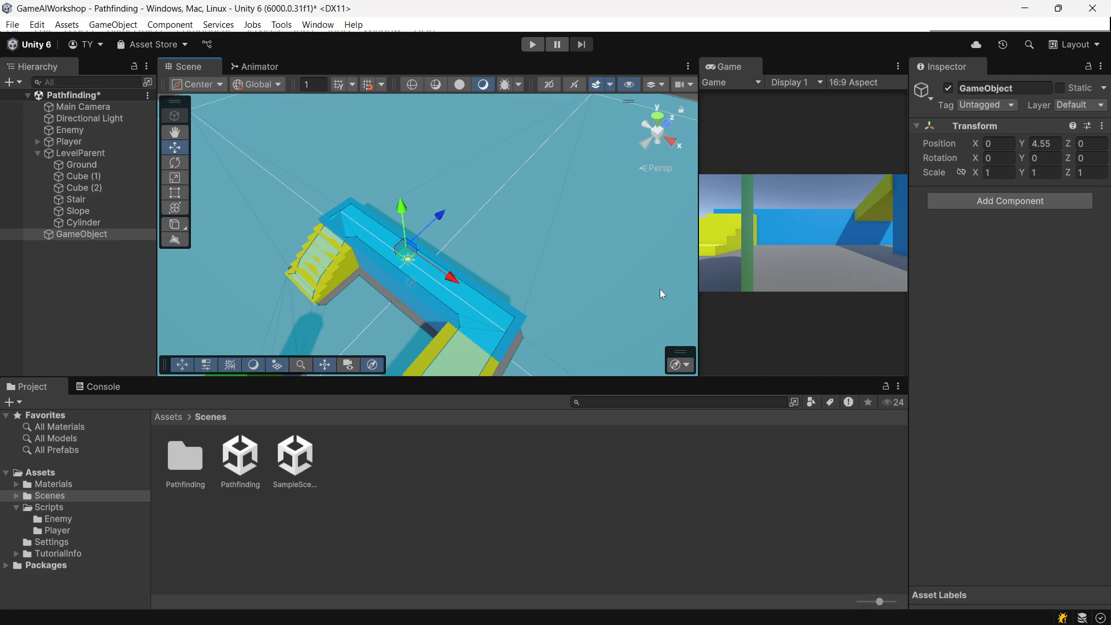
{"action": "left_click_drag", "start_coordinate": [408, 244], "coordinate": [356, 211]}
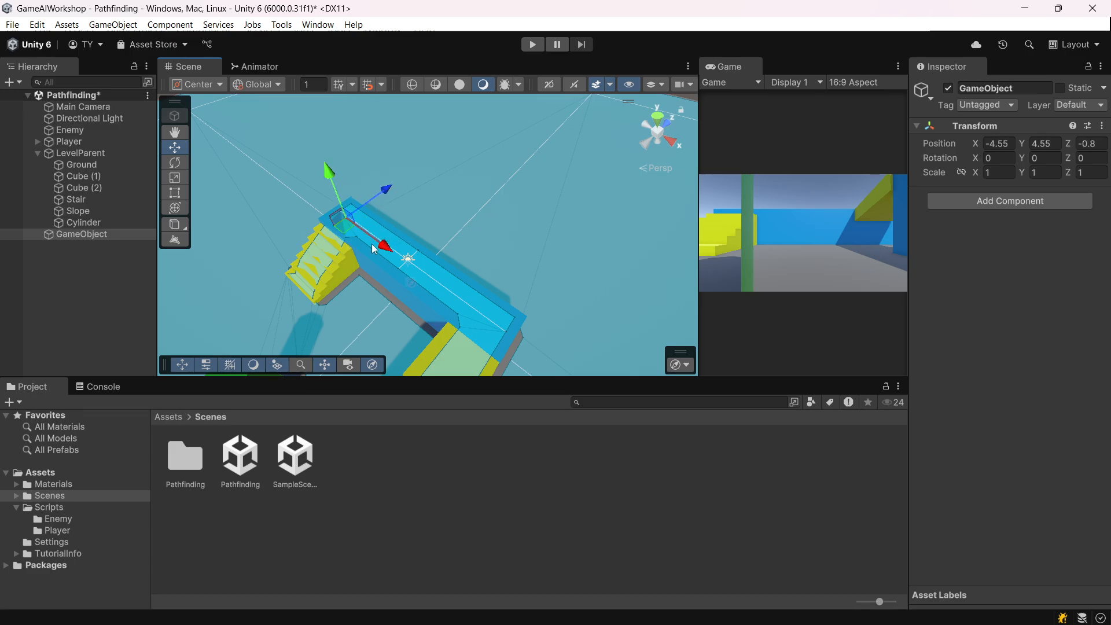
{"action": "scroll", "coordinate": [356, 210], "scroll_direction": "up", "scroll_amount": 5}
{"action": "middle_click_drag", "start_coordinate": [356, 211], "coordinate": [452, 240]}
{"action": "scroll", "coordinate": [433, 211], "scroll_direction": "up", "scroll_amount": 3}
{"action": "right_click_drag", "start_coordinate": [452, 240], "coordinate": [390, 231]}
{"action": "middle_click_drag", "start_coordinate": [390, 231], "coordinate": [497, 251]}
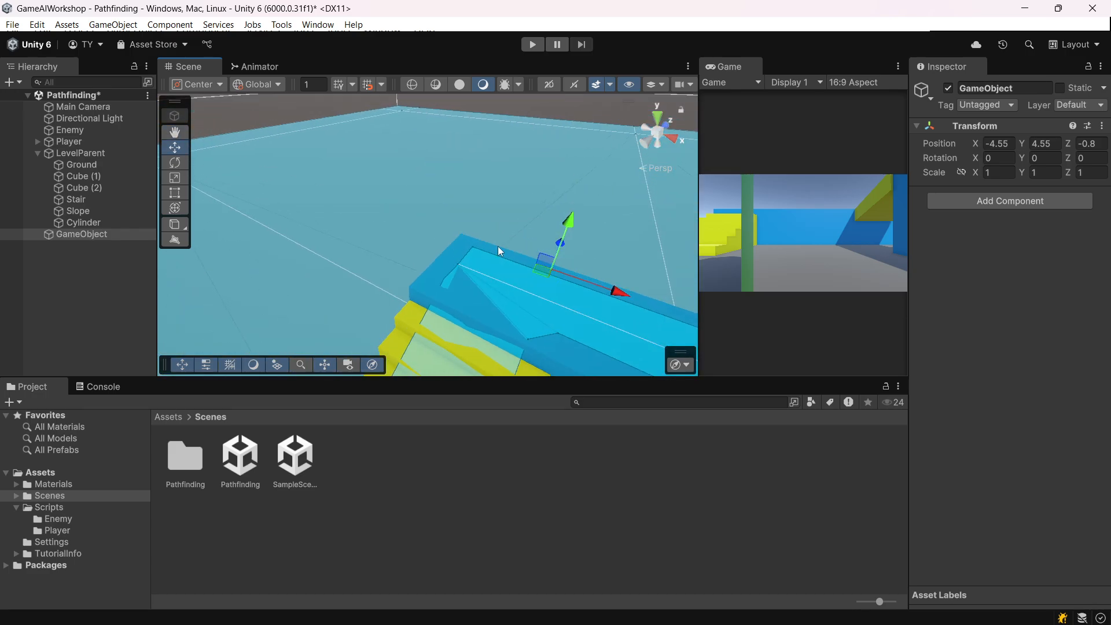
{"action": "left_click", "coordinate": [569, 231]}
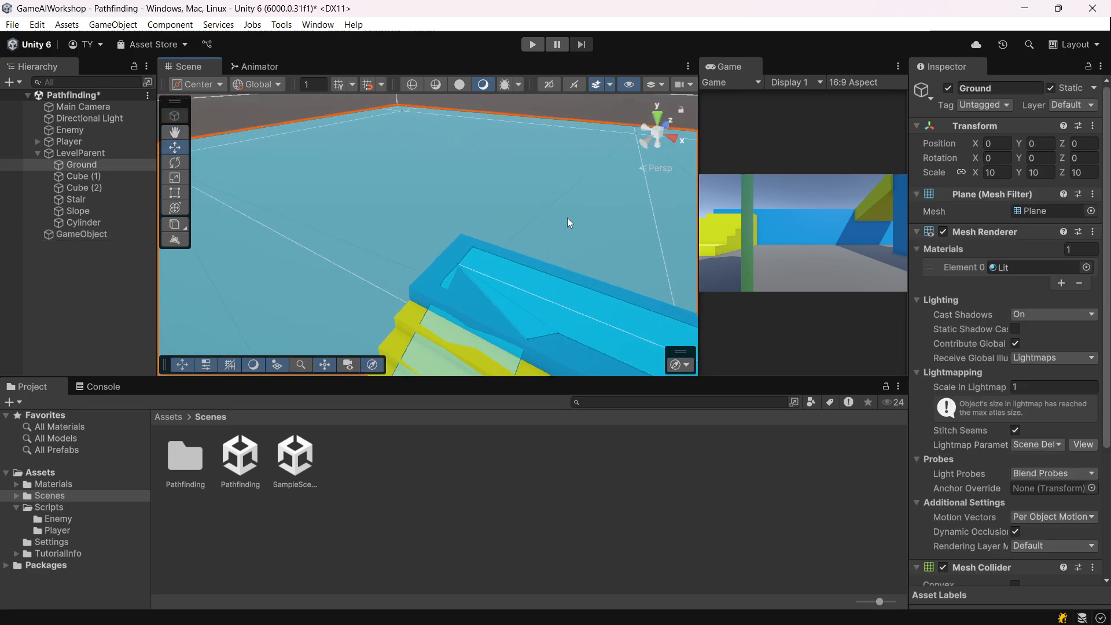
{"action": "left_click", "coordinate": [85, 226]}
{"action": "left_click", "coordinate": [82, 231]}
{"action": "left_click_drag", "start_coordinate": [571, 232], "coordinate": [545, 317]}
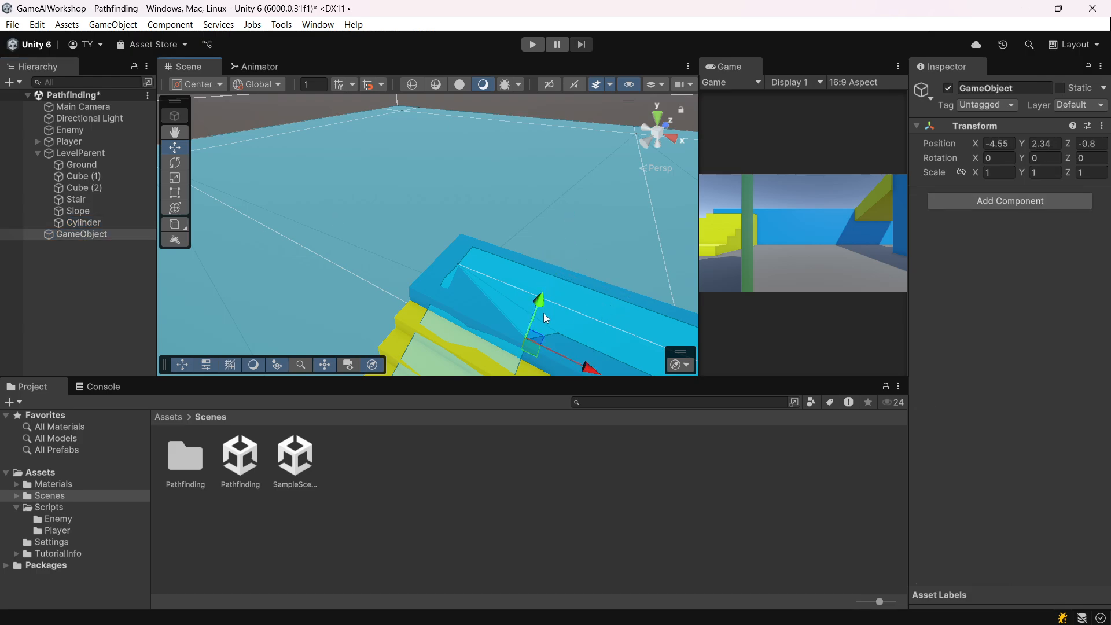
Place the empty GameObject on the raised walkway surface at about Y 3.1 and Z -0.33, and save the scene.
{"action": "right_click_drag", "start_coordinate": [580, 286], "coordinate": [457, 321]}
{"action": "middle_click_drag", "start_coordinate": [457, 321], "coordinate": [364, 273]}
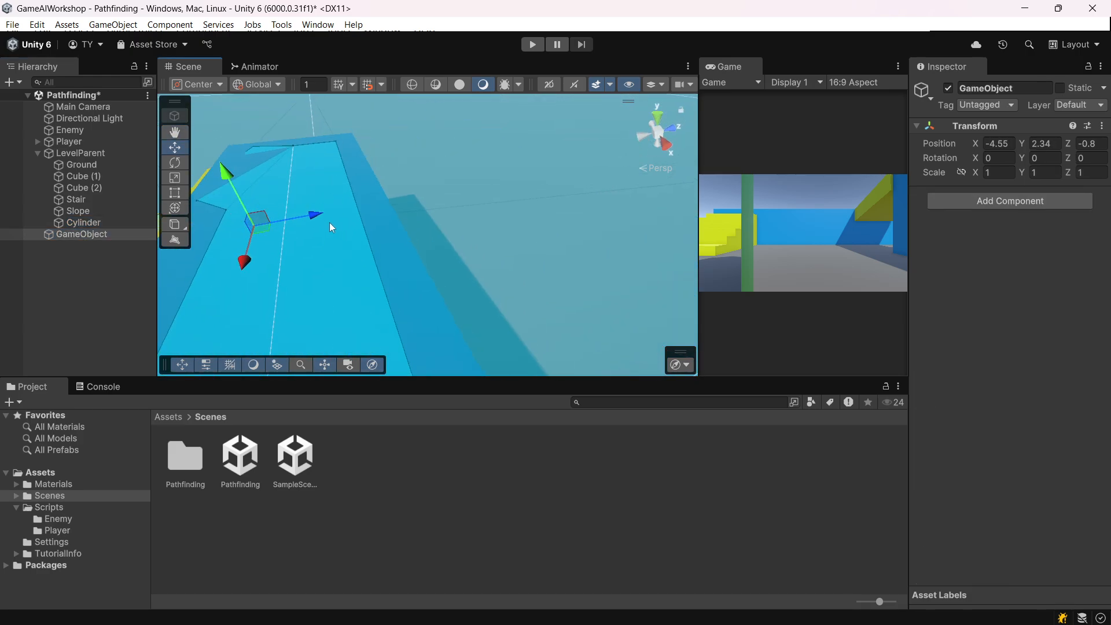
{"action": "left_click_drag", "start_coordinate": [324, 223], "coordinate": [347, 218]}
{"action": "left_click_drag", "start_coordinate": [258, 164], "coordinate": [243, 123]}
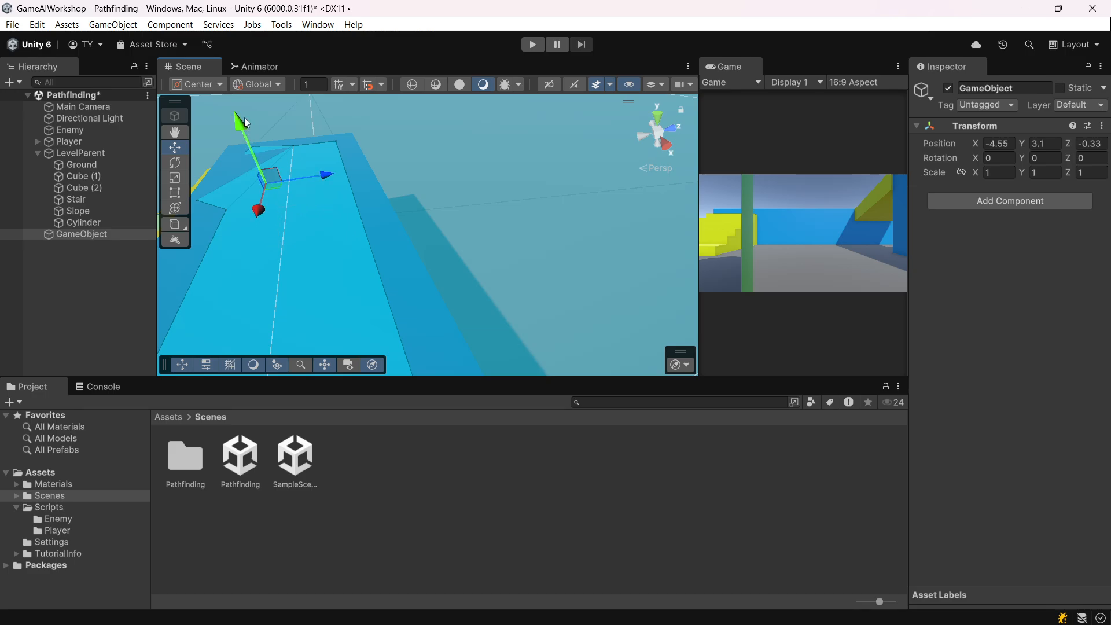
{"action": "right_click_drag", "start_coordinate": [371, 264], "coordinate": [410, 322]}
{"action": "middle_click_drag", "start_coordinate": [411, 321], "coordinate": [560, 290]}
{"action": "scroll", "coordinate": [560, 289], "scroll_direction": "down", "scroll_amount": 5}
{"action": "middle_click_drag", "start_coordinate": [483, 323], "coordinate": [477, 270]}
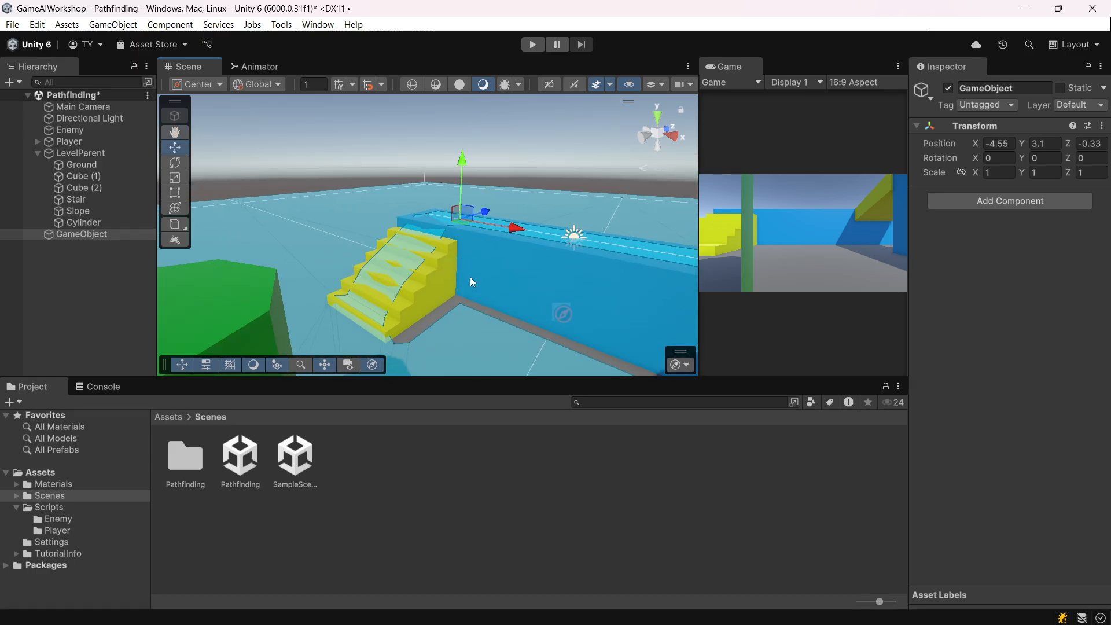
{"action": "right_click_drag", "start_coordinate": [470, 276], "coordinate": [471, 314]}
{"action": "key", "text": "ctrl+s"}
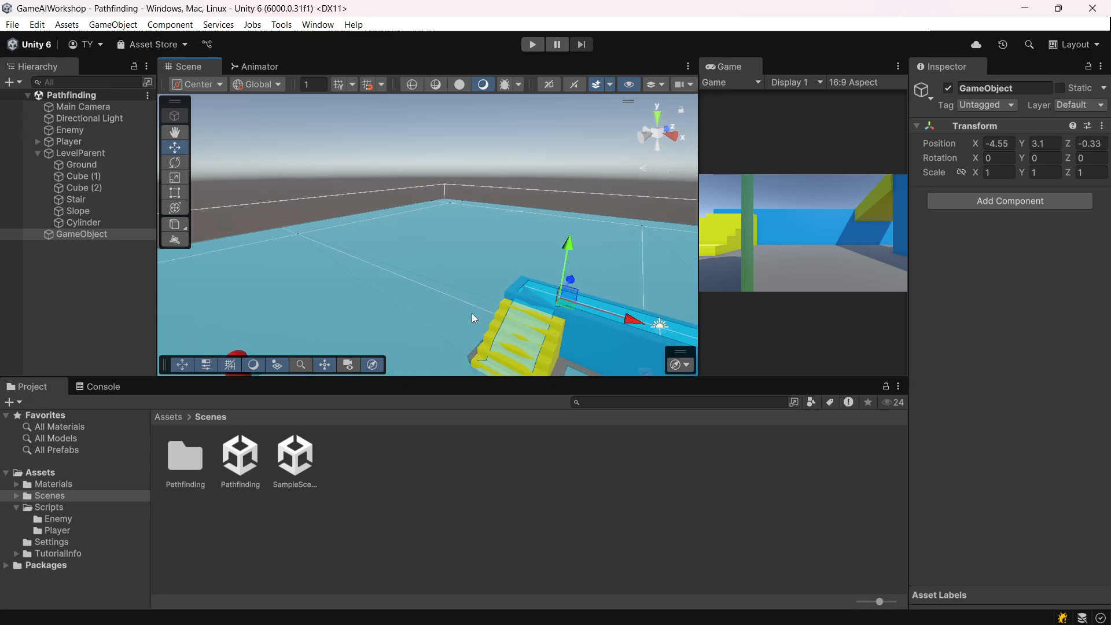
Play the scene with the empty GameObject selected, watch how the Enemy travels toward it, and stop the playback.
{"action": "middle_click_drag", "start_coordinate": [471, 314], "coordinate": [497, 272]}
{"action": "middle_click_drag", "start_coordinate": [381, 292], "coordinate": [345, 282]}
{"action": "scroll", "coordinate": [387, 335], "scroll_direction": "down", "scroll_amount": 4}
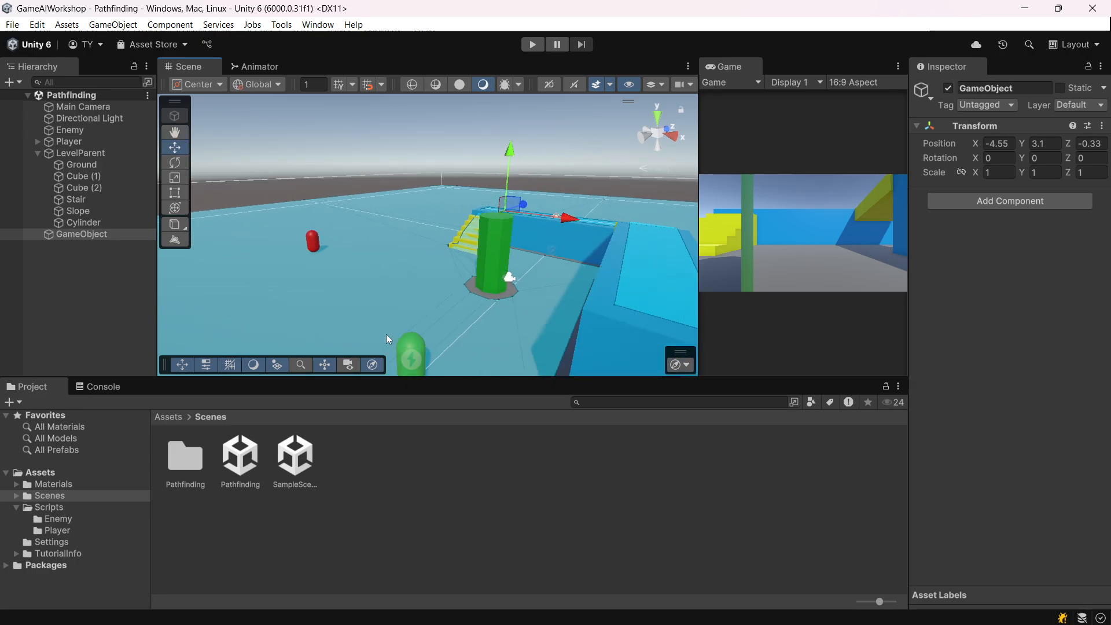
{"action": "left_click", "coordinate": [410, 342]}
{"action": "scroll", "coordinate": [458, 260], "scroll_direction": "up", "scroll_amount": 5}
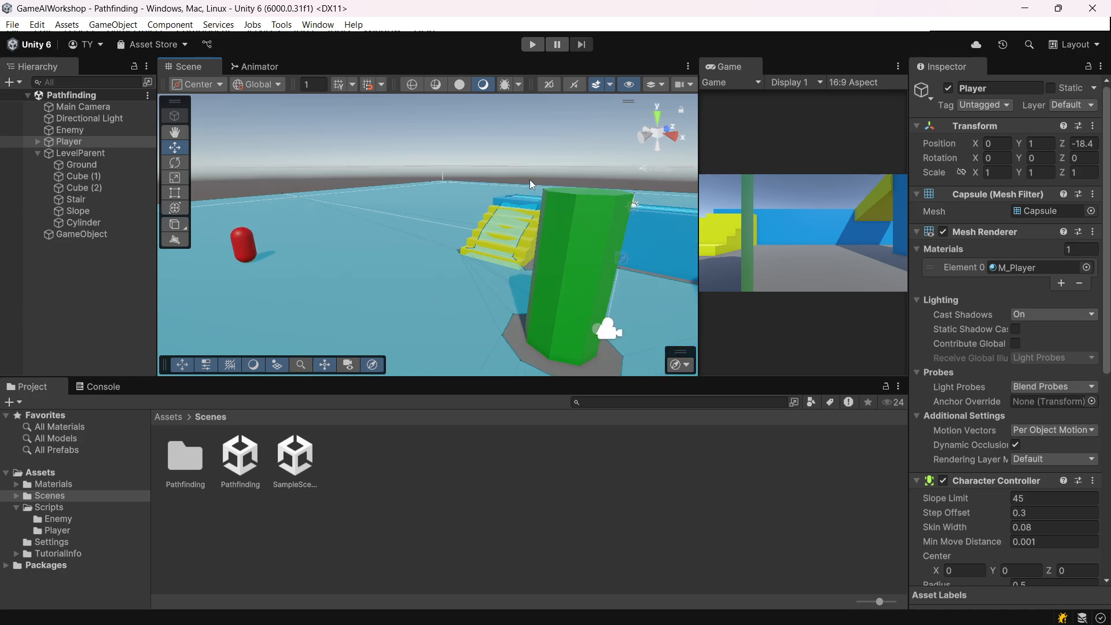
{"action": "middle_click_drag", "start_coordinate": [530, 180], "coordinate": [486, 246]}
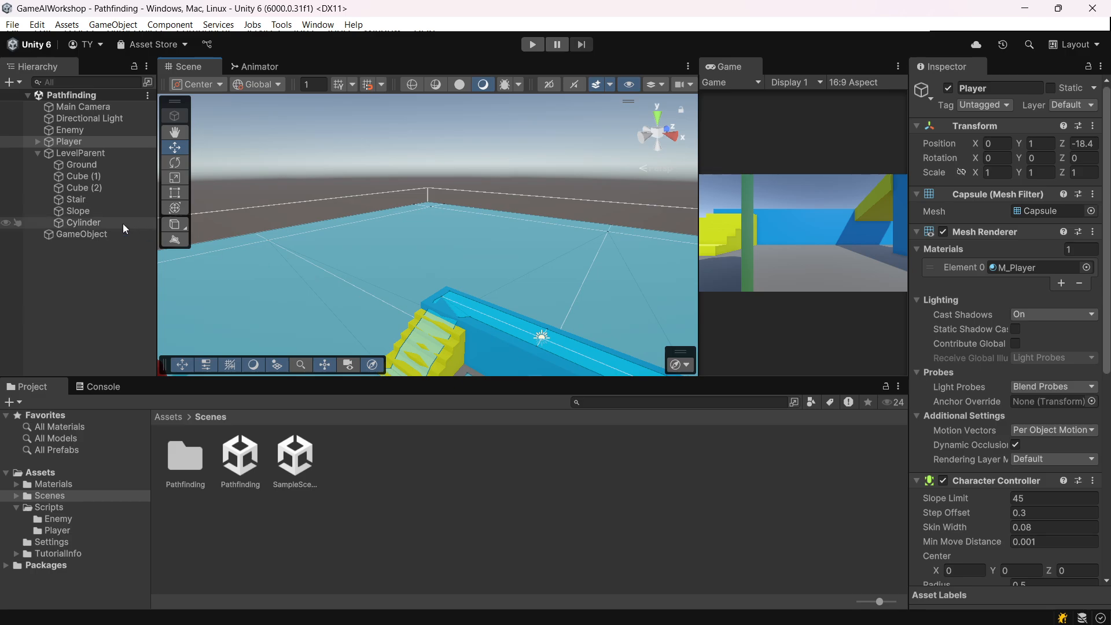
{"action": "left_click", "coordinate": [107, 234]}
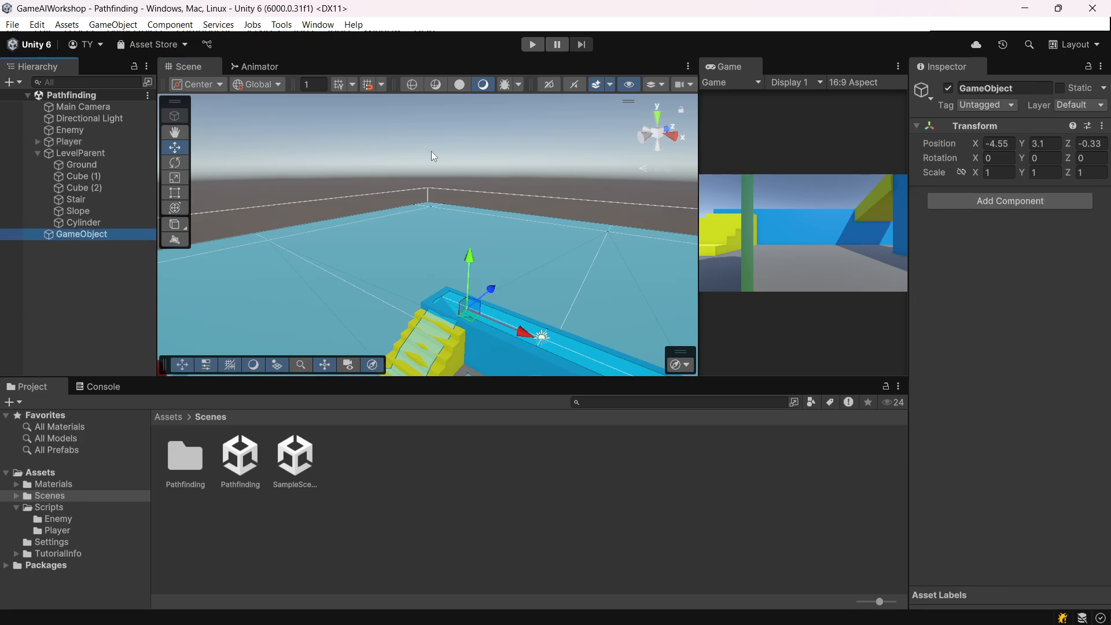
{"action": "left_click", "coordinate": [530, 44]}
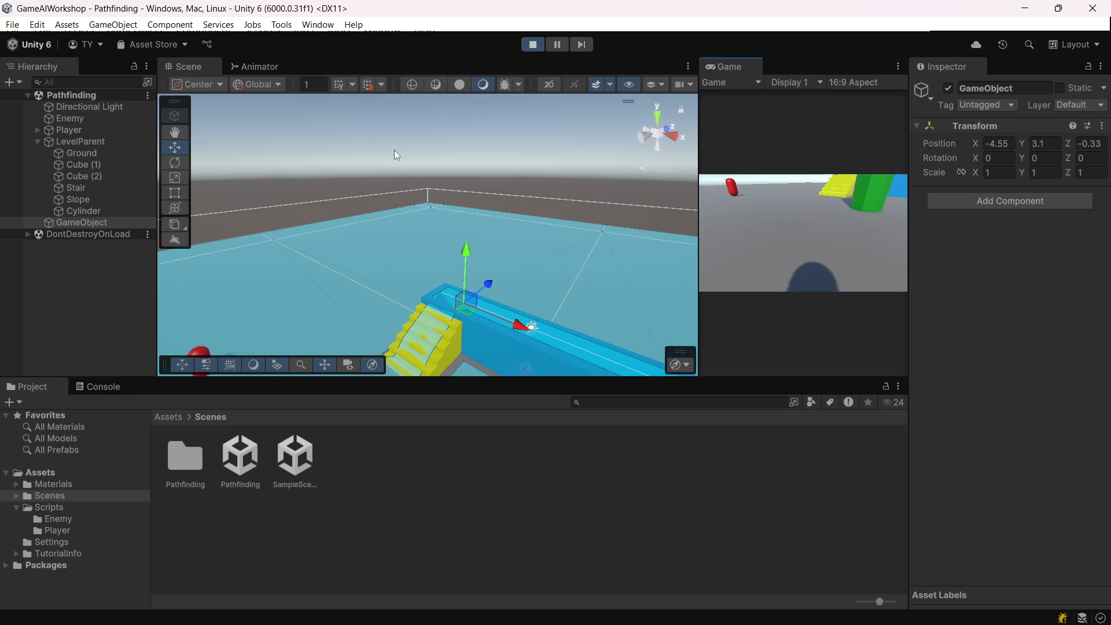
{"action": "scroll", "coordinate": [391, 282], "scroll_direction": "down", "scroll_amount": 4}
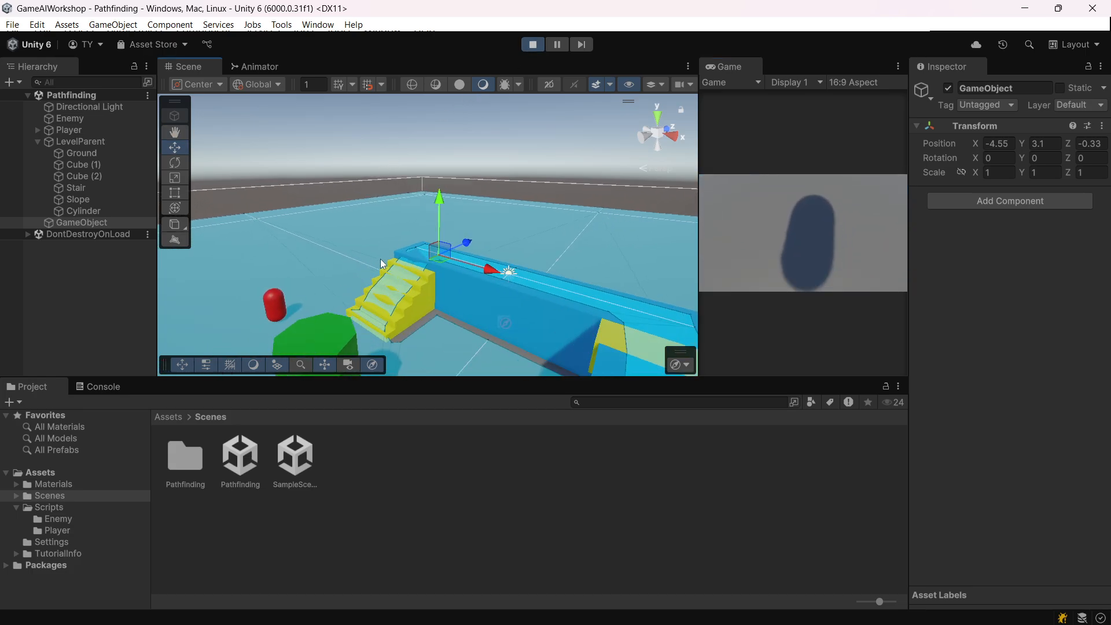
{"action": "scroll", "coordinate": [384, 285], "scroll_direction": "up", "scroll_amount": 2}
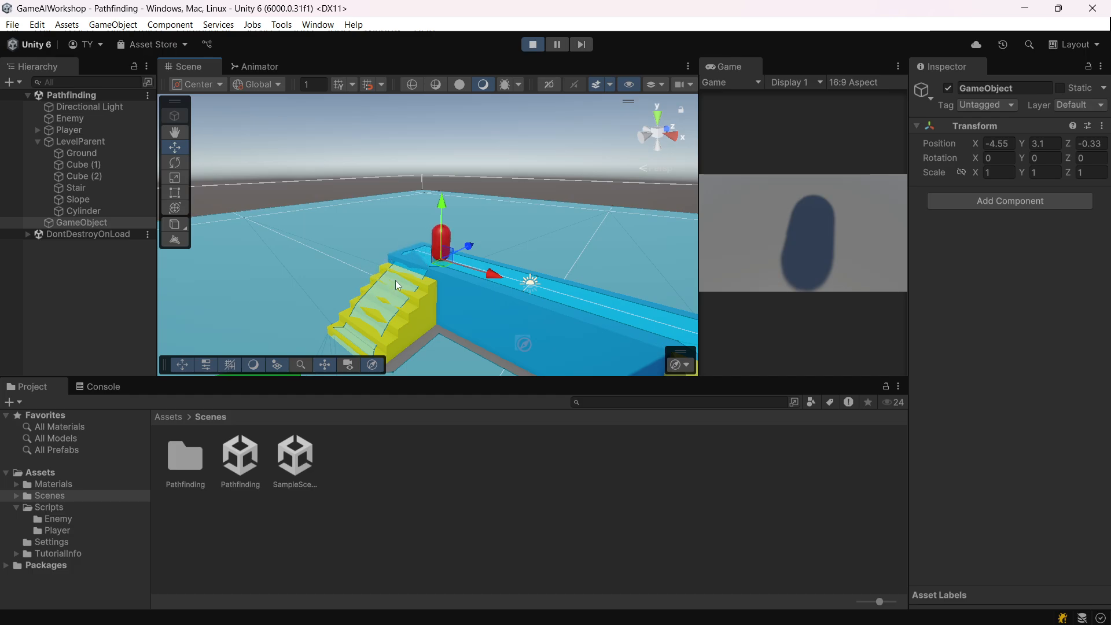
{"action": "scroll", "coordinate": [396, 283], "scroll_direction": "up", "scroll_amount": 2}
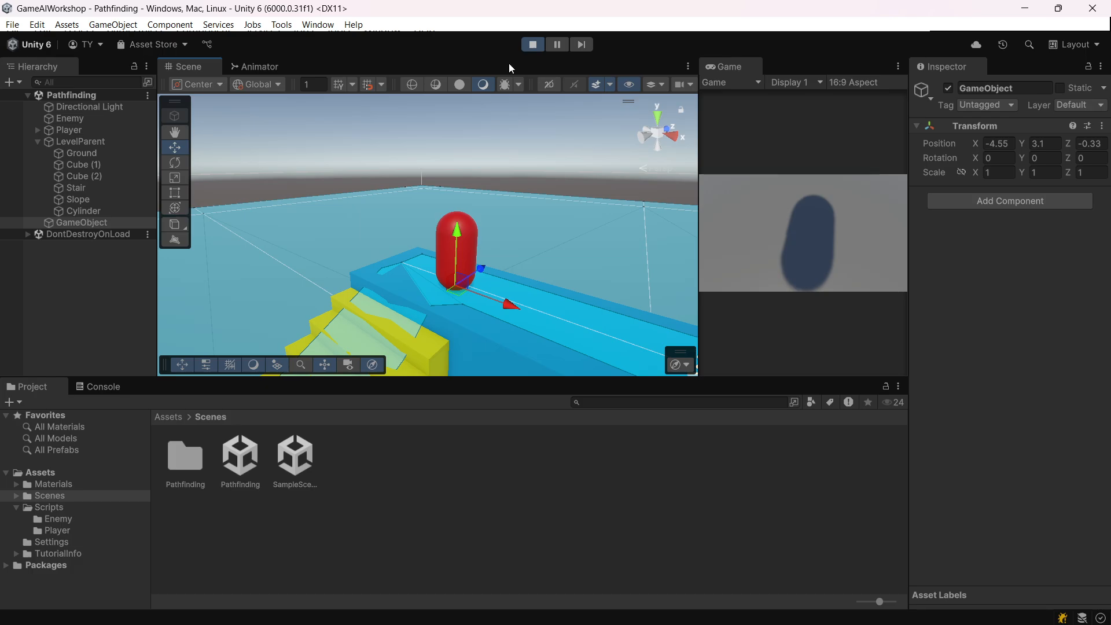
{"action": "left_click", "coordinate": [538, 44]}
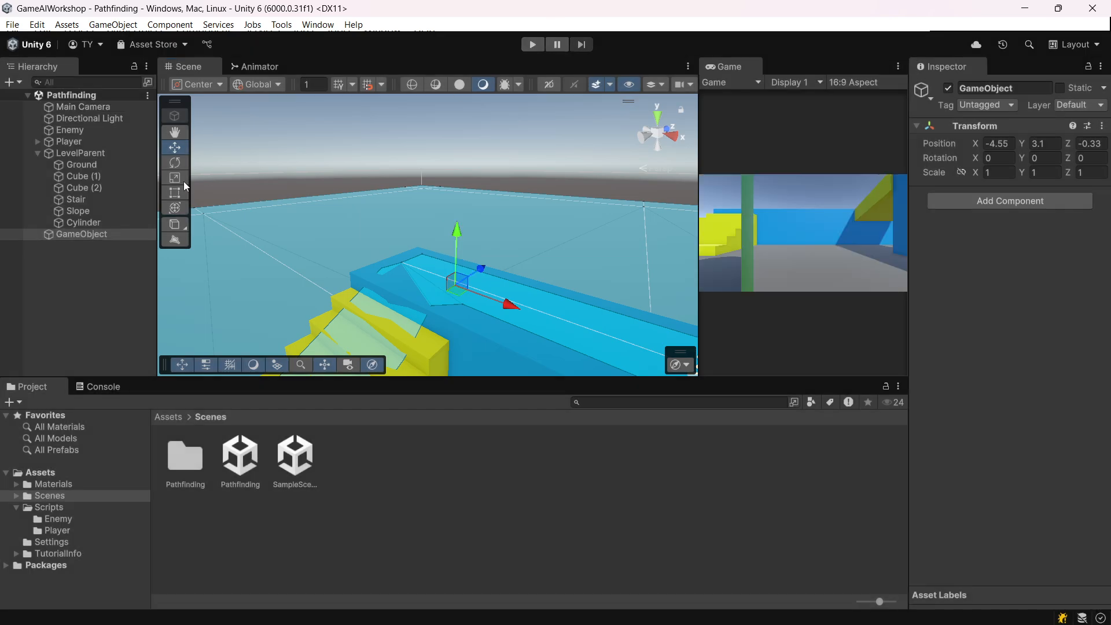
Add a Rigidbody component to the Enemy and save the scene.
{"action": "left_click", "coordinate": [81, 141]}
{"action": "left_click", "coordinate": [93, 130]}
{"action": "scroll", "coordinate": [1102, 305], "scroll_direction": "down", "scroll_amount": 10}
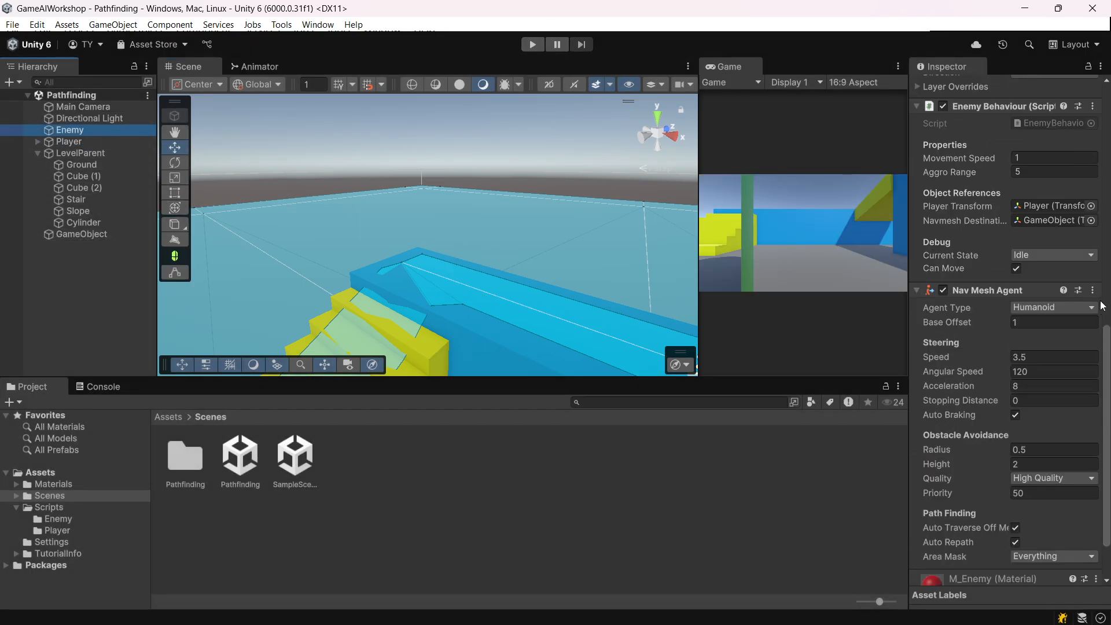
{"action": "scroll", "coordinate": [1102, 305], "scroll_direction": "down", "scroll_amount": 1}
{"action": "scroll", "coordinate": [1082, 296], "scroll_direction": "up", "scroll_amount": 12}
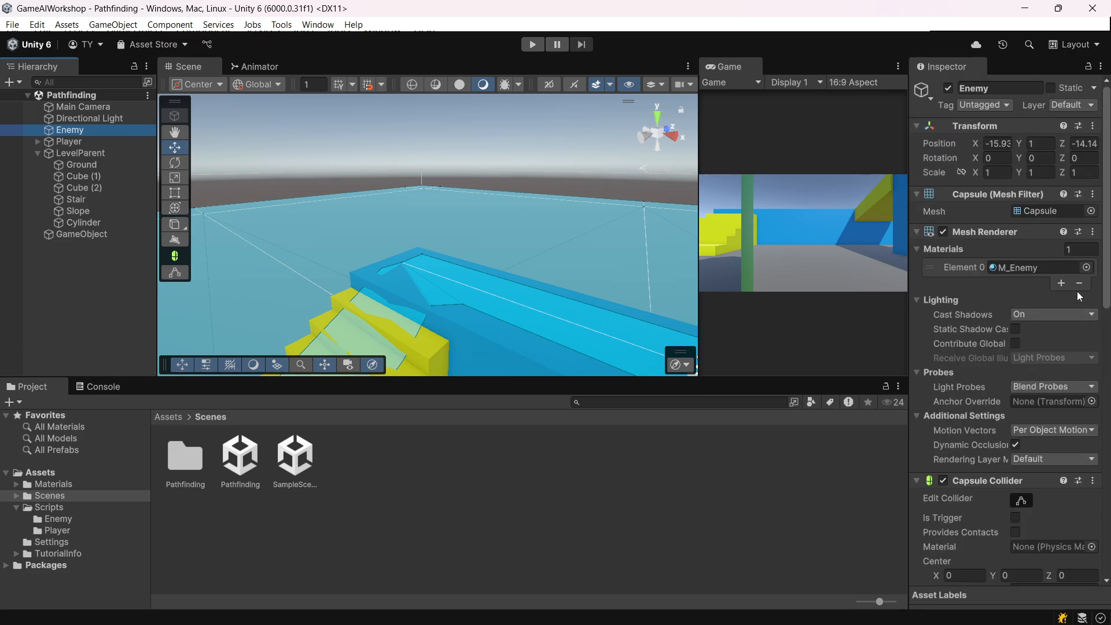
{"action": "scroll", "coordinate": [1082, 290], "scroll_direction": "down", "scroll_amount": 12}
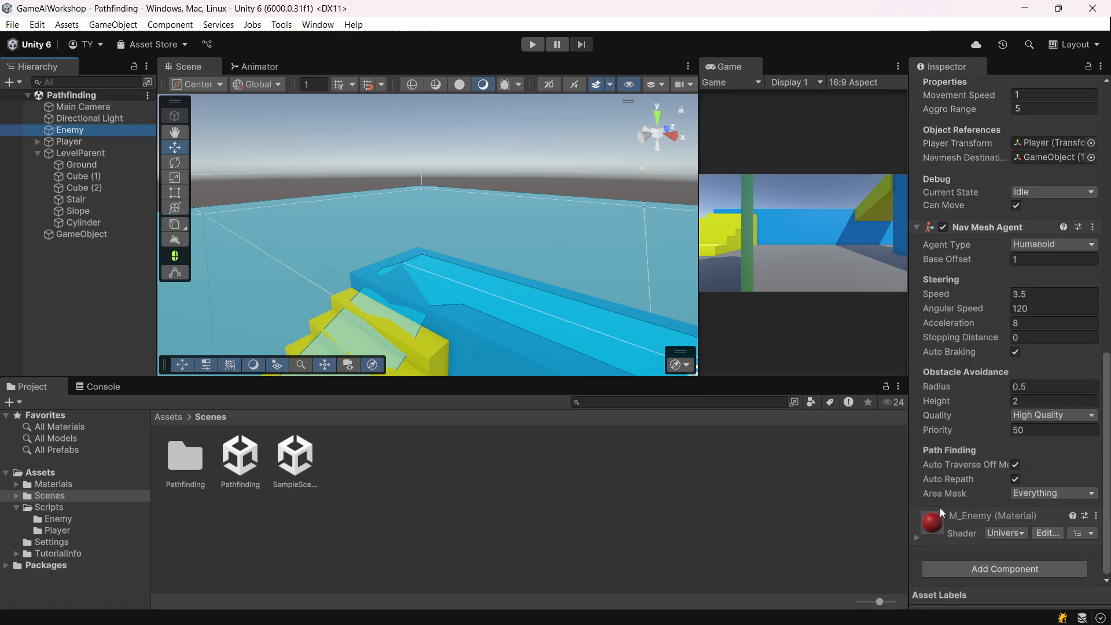
{"action": "left_click", "coordinate": [944, 562]}
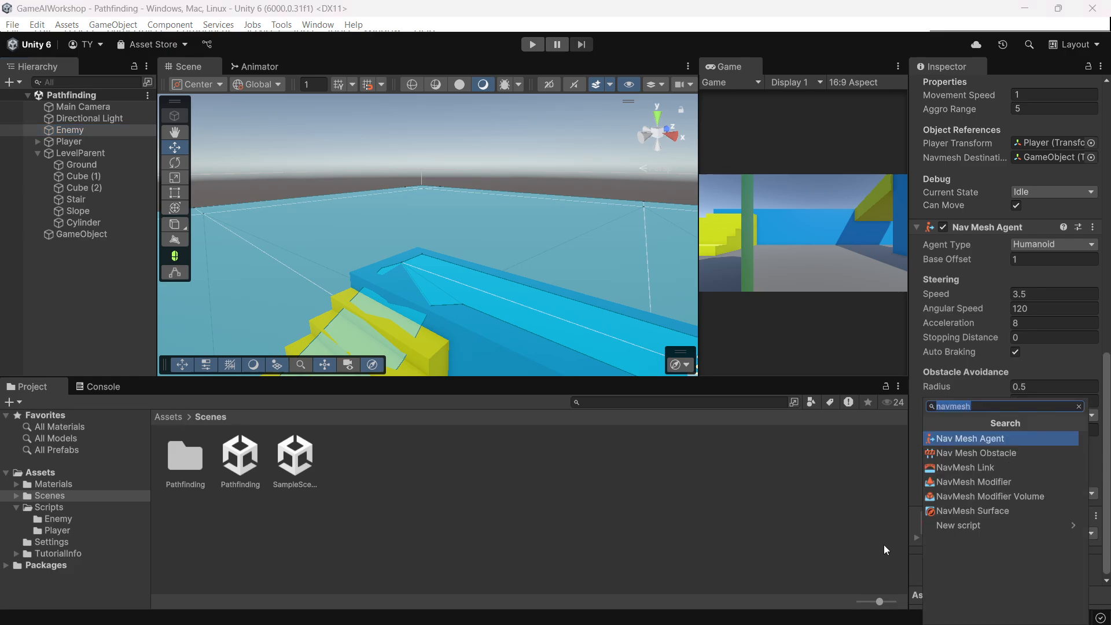
{"action": "type", "text": "rigidbo"}
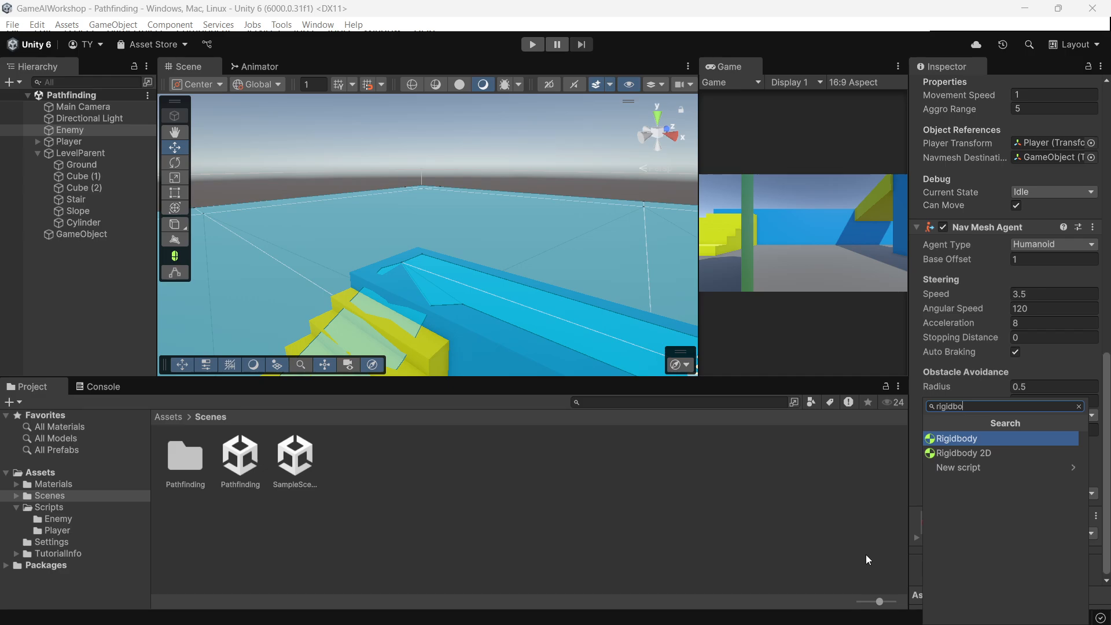
{"action": "key", "text": "Return"}
{"action": "key", "text": "ctrl+s"}
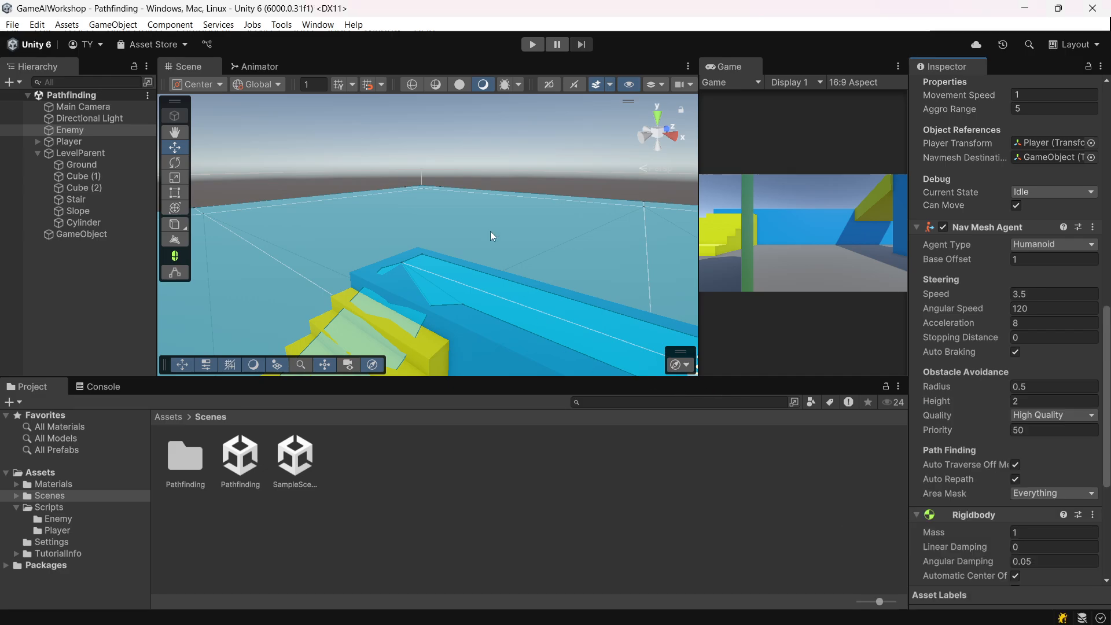
{"action": "scroll", "coordinate": [485, 227], "scroll_direction": "down", "scroll_amount": 5}
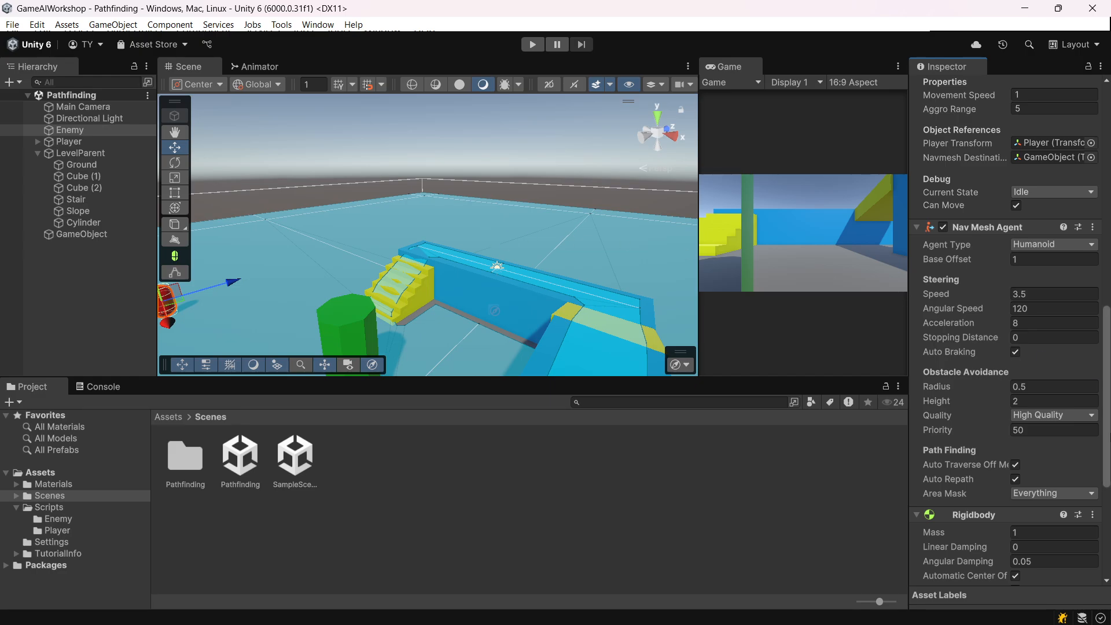
Play the scene, watch how the Enemy with its Rigidbody moves around the stairs, and stop the playback.
{"action": "scroll", "coordinate": [1006, 347], "scroll_direction": "down", "scroll_amount": 4}
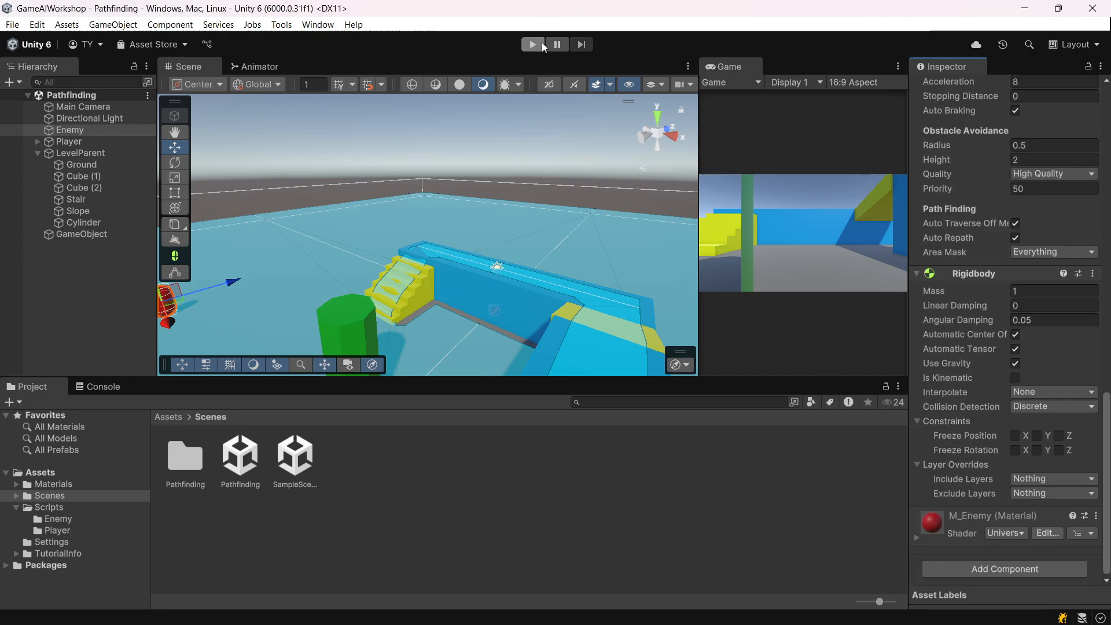
{"action": "left_click", "coordinate": [532, 44]}
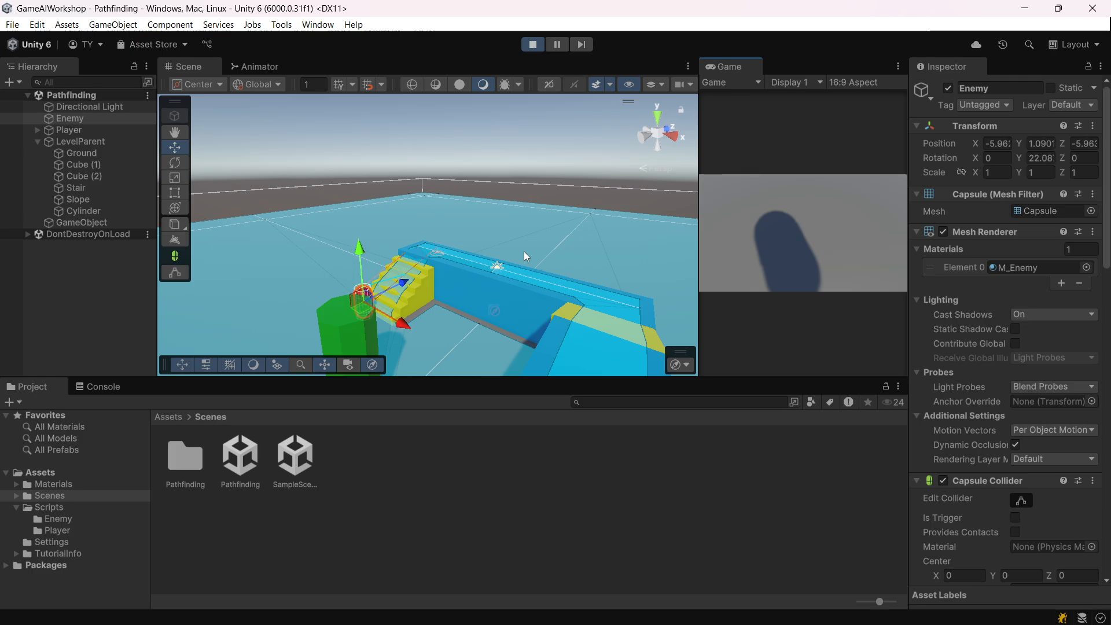
{"action": "right_click_drag", "start_coordinate": [523, 251], "coordinate": [345, 262]}
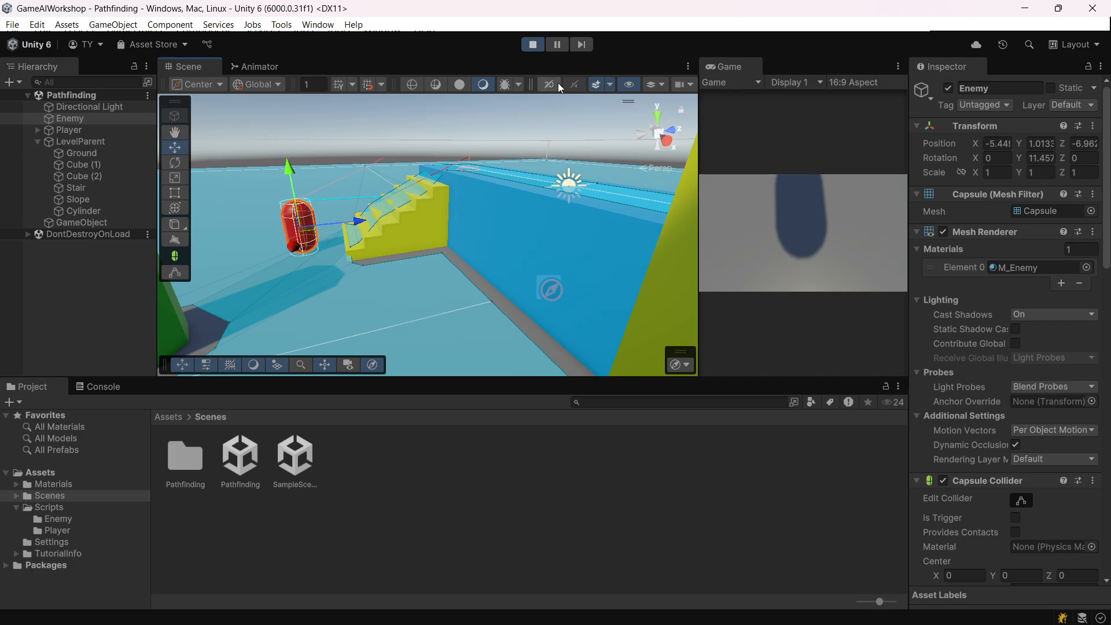
{"action": "left_click", "coordinate": [533, 44]}
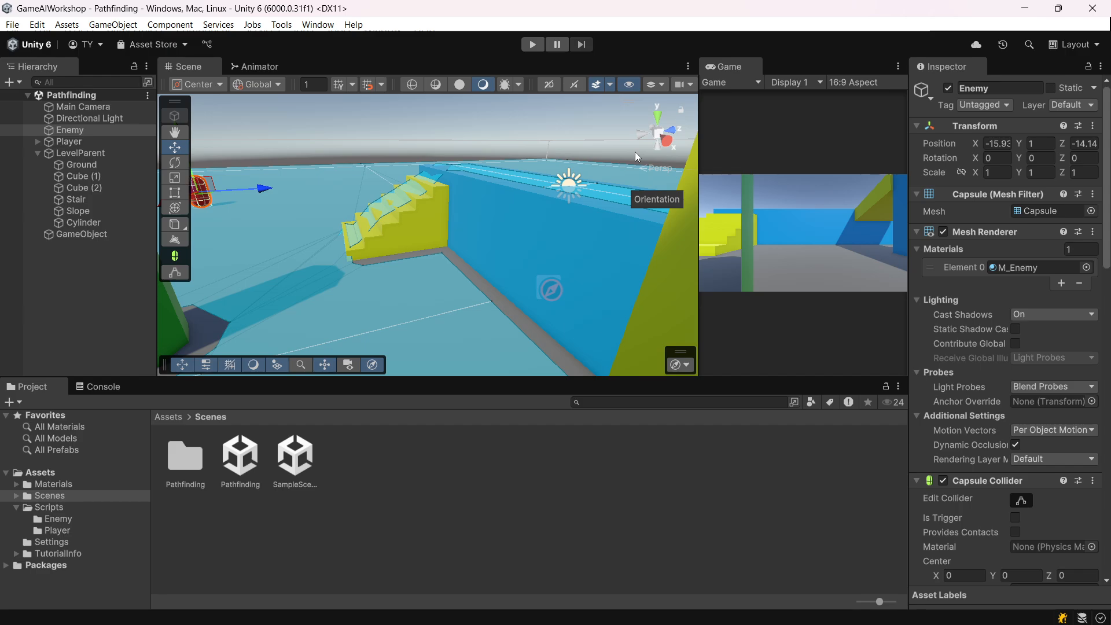
{"action": "scroll", "coordinate": [442, 232], "scroll_direction": "down", "scroll_amount": 3}
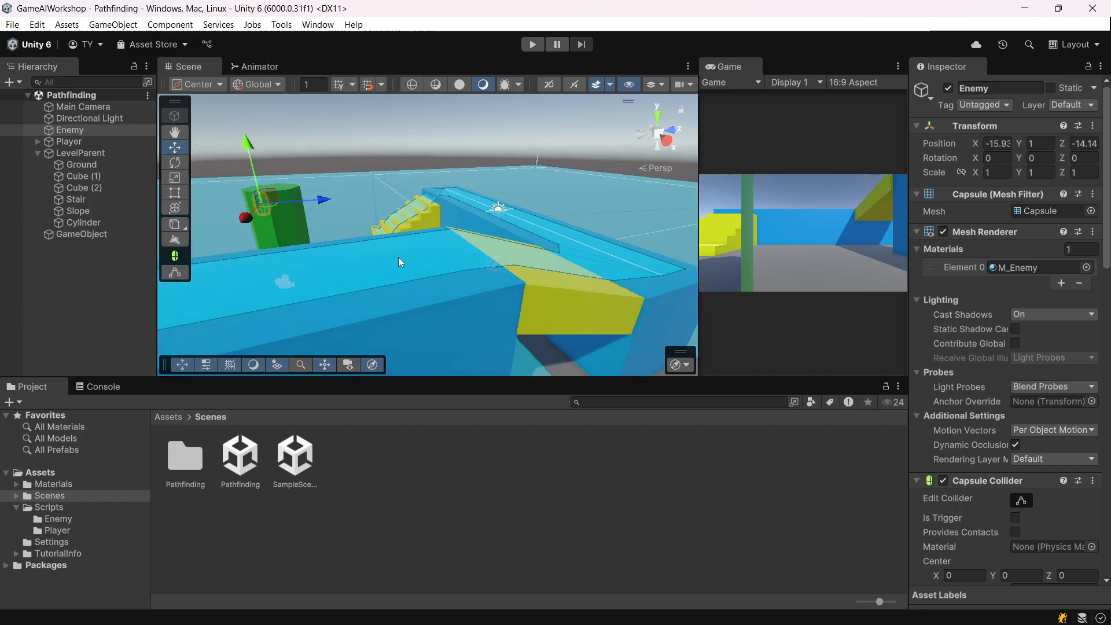
{"action": "scroll", "coordinate": [1077, 282], "scroll_direction": "down", "scroll_amount": 5}
{"action": "scroll", "coordinate": [1079, 287], "scroll_direction": "down", "scroll_amount": 6}
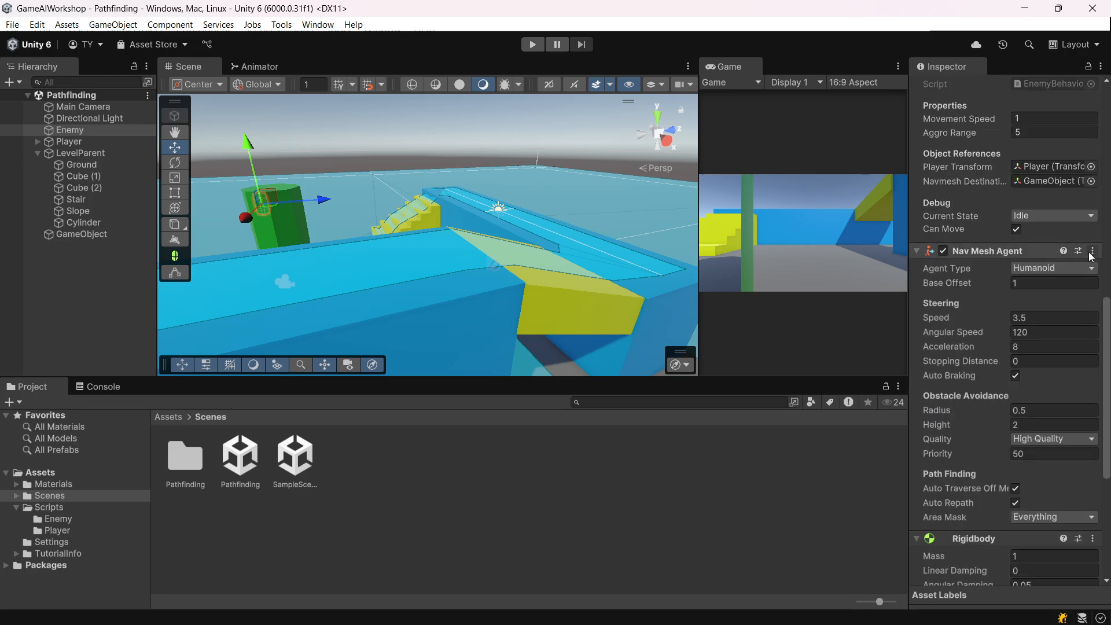
{"action": "left_click", "coordinate": [1093, 251]}
{"action": "left_click", "coordinate": [1027, 288]}
{"action": "scroll", "coordinate": [578, 196], "scroll_direction": "down", "scroll_amount": 3}
{"action": "middle_click_drag", "start_coordinate": [579, 196], "coordinate": [555, 240]}
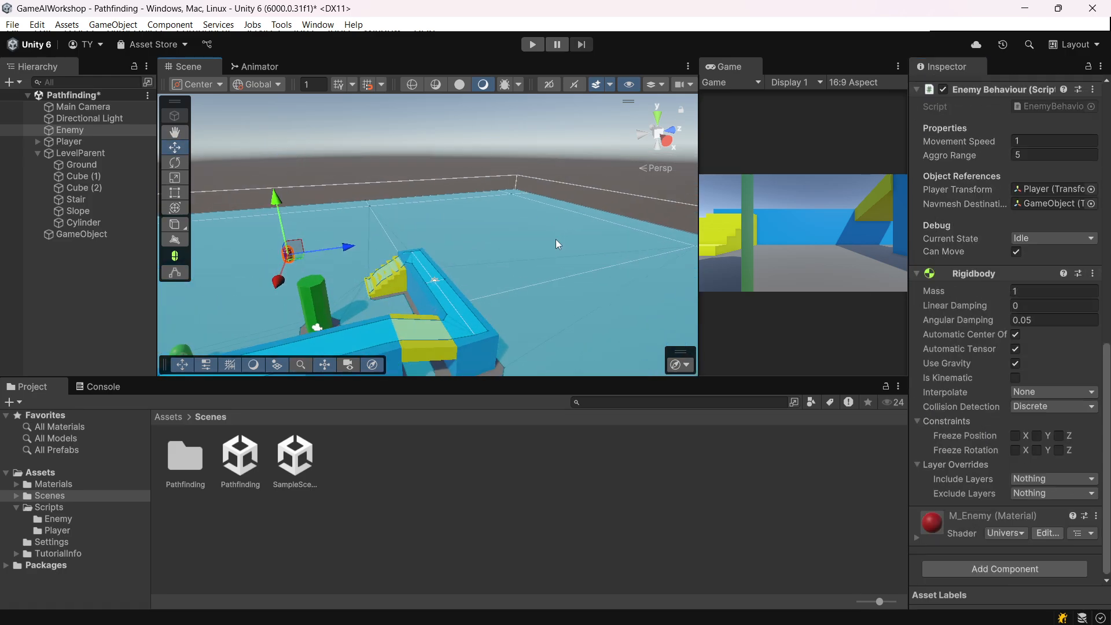
{"action": "key", "text": "ctrl+s"}
{"action": "key", "text": "ctrl+z"}
Remove the Rigidbody component from the Enemy and save the scene.
{"action": "scroll", "coordinate": [1080, 296], "scroll_direction": "down", "scroll_amount": 8}
{"action": "left_click", "coordinate": [1092, 287]}
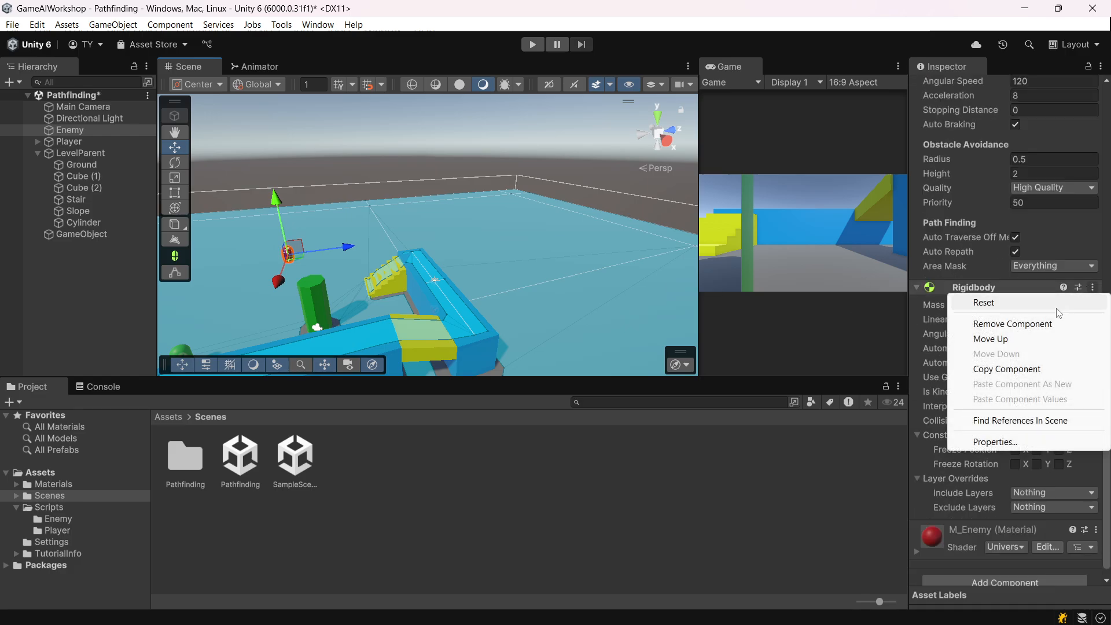
{"action": "left_click", "coordinate": [1012, 323]}
{"action": "key", "text": "ctrl+s"}
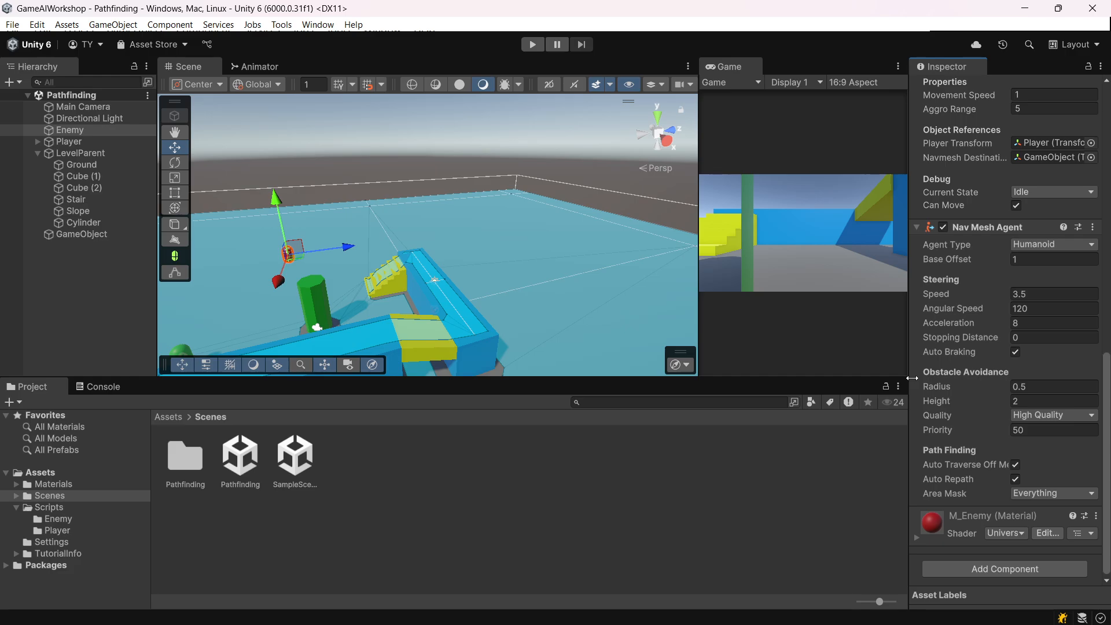
{"action": "scroll", "coordinate": [363, 294], "scroll_direction": "up", "scroll_amount": 6}
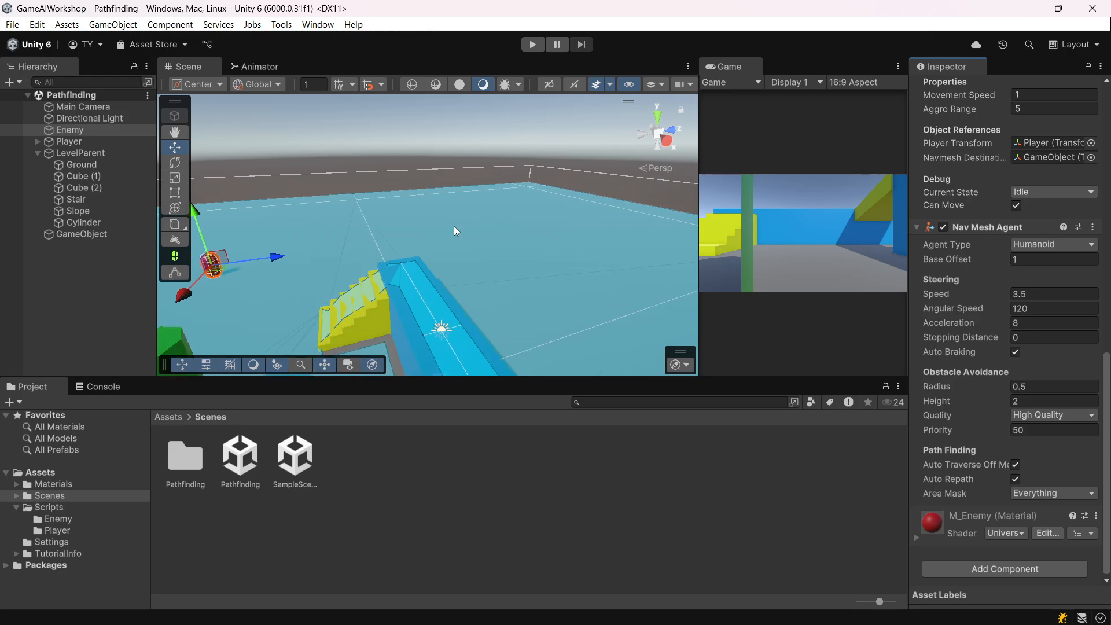
{"action": "scroll", "coordinate": [262, 222], "scroll_direction": "down", "scroll_amount": 6}
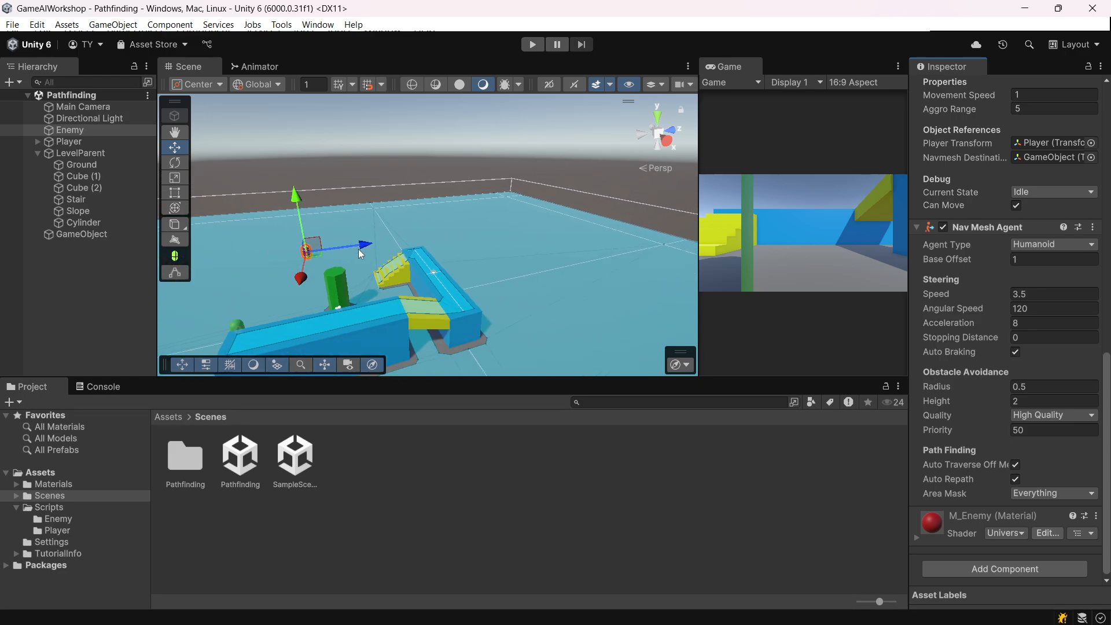
{"action": "middle_click_drag", "start_coordinate": [359, 248], "coordinate": [424, 225]}
Switch to Visual Studio and clear the m_NavmeshDestination.position argument from the SetDestination call in Update() of EnemyBehaviour.cs.
{"action": "key", "text": "alt+Tab"}
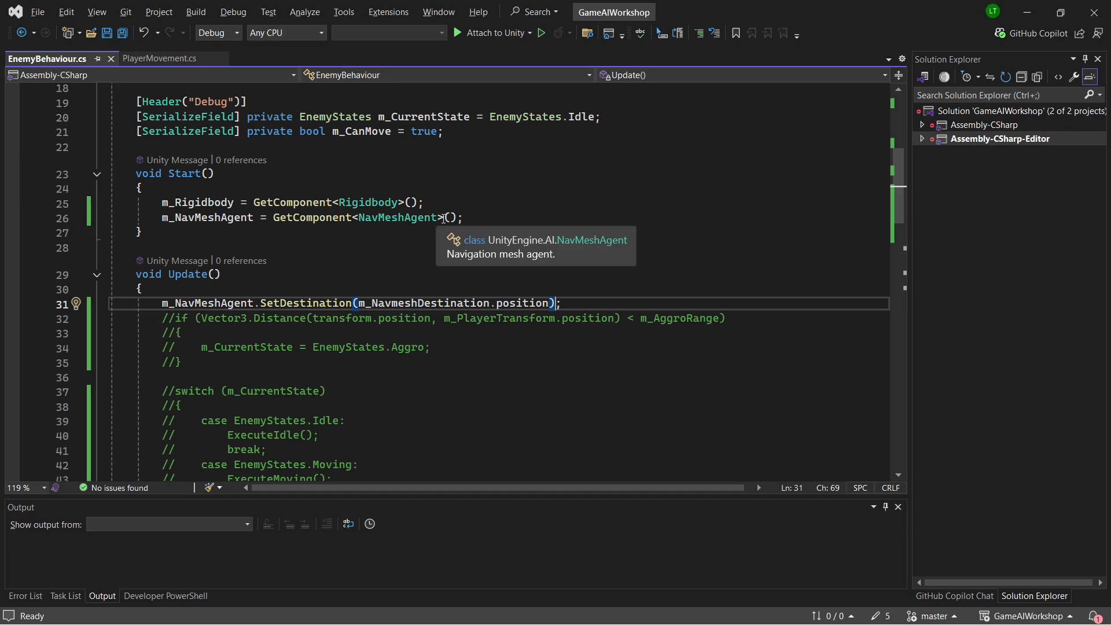
{"action": "scroll", "coordinate": [498, 228], "scroll_direction": "down", "scroll_amount": 3}
{"action": "scroll", "coordinate": [491, 231], "scroll_direction": "up", "scroll_amount": 1}
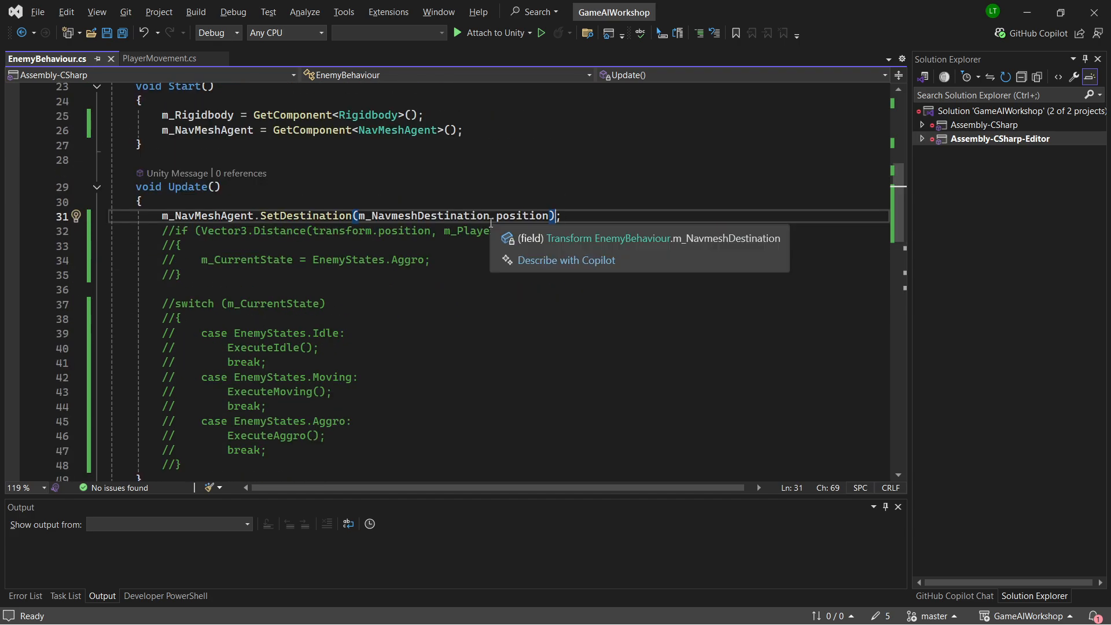
{"action": "key", "text": "Up"}
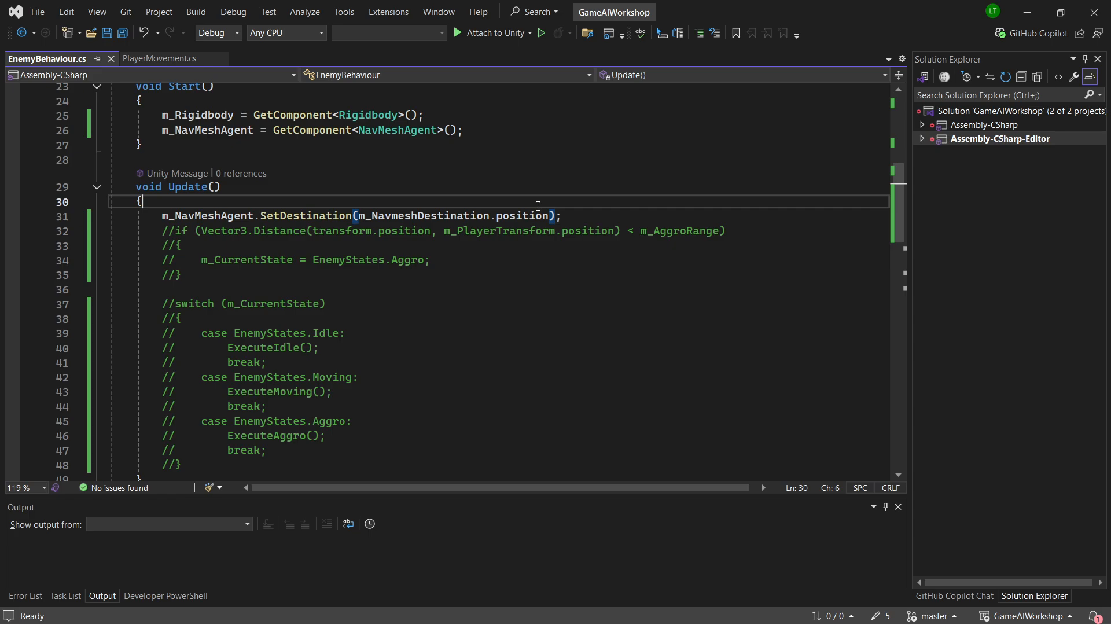
{"action": "double_click", "coordinate": [513, 215]}
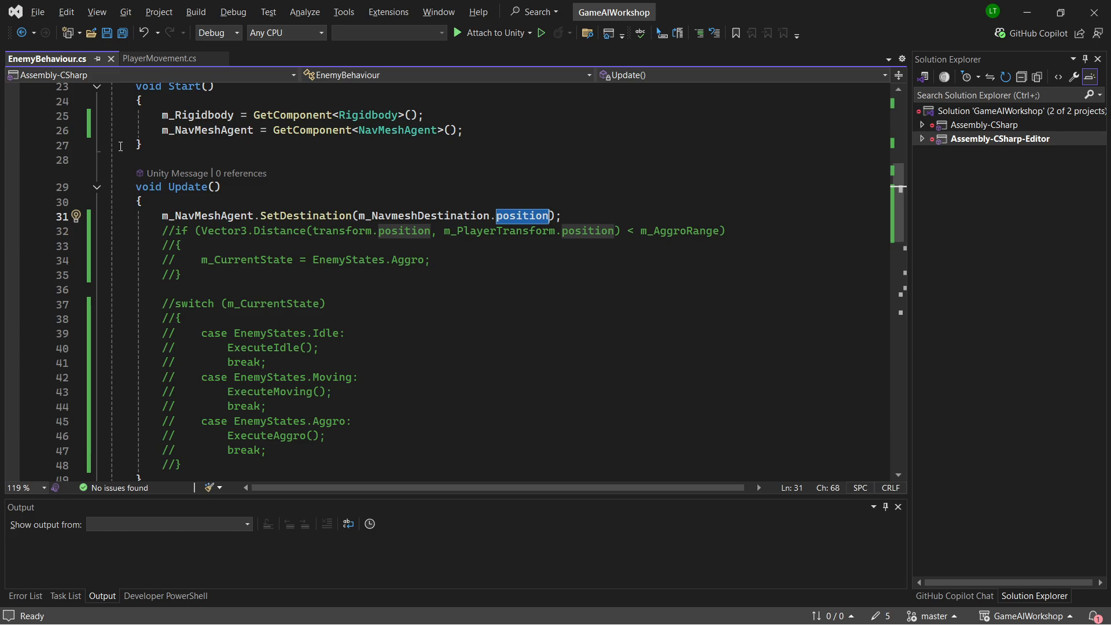
{"action": "key", "text": "BackSpace"}
{"action": "key", "text": "BackSpace"}
{"action": "key", "text": "Right"}
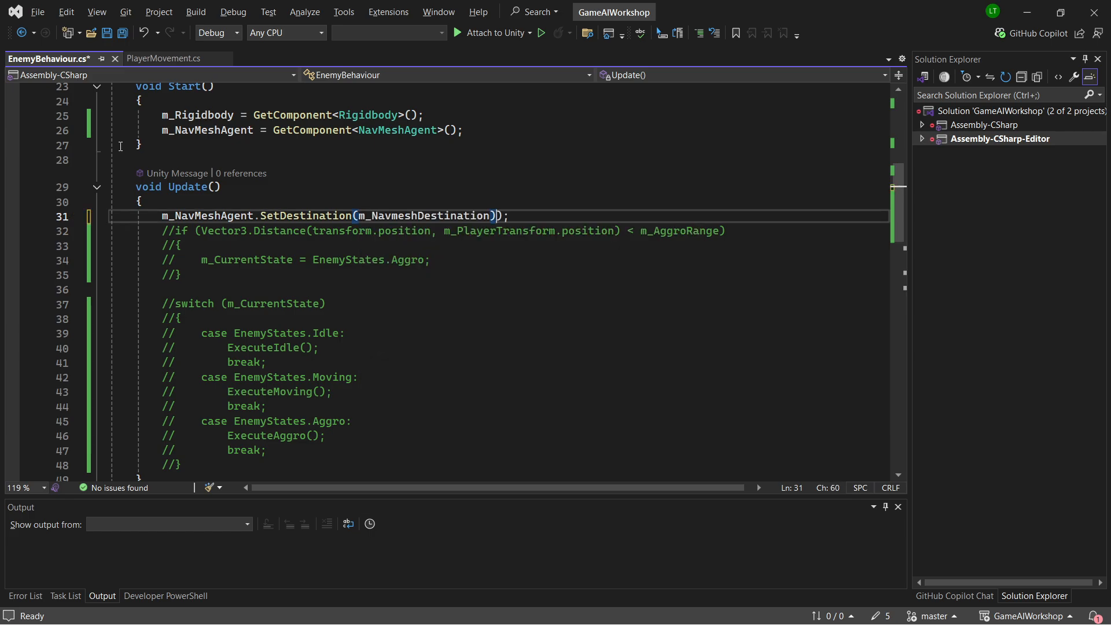
{"action": "key", "text": "Left"}
{"action": "key", "text": "ctrl+BackSpace"}
Pass m_PlayerTransform.position to the SetDestination call and save the EnemyBehaviour.cs script.
{"action": "type", "text": "m_Pl"}
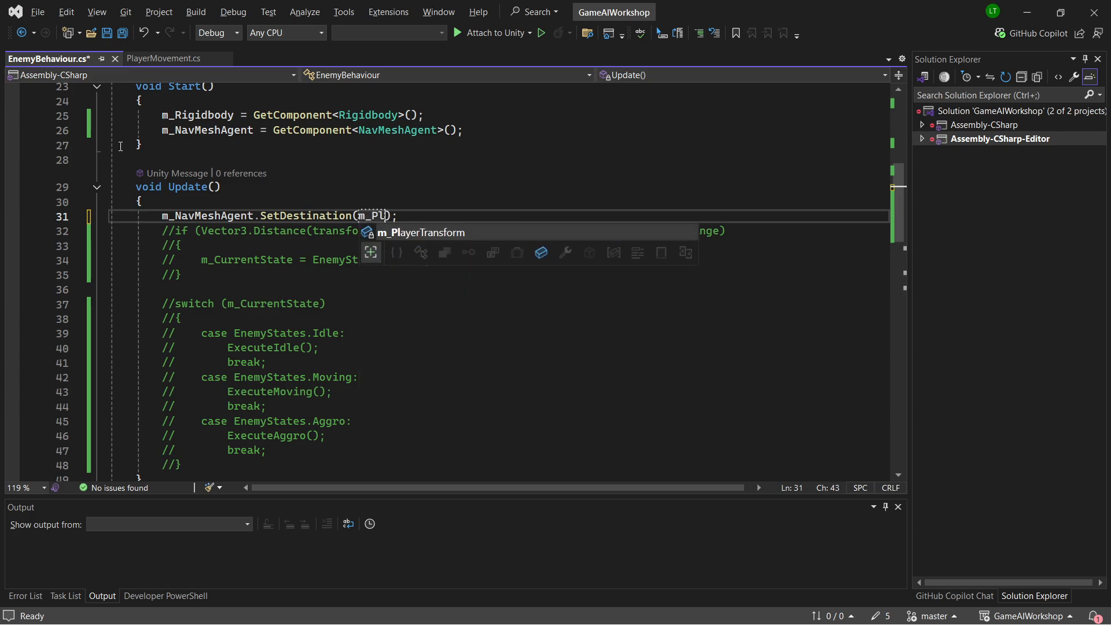
{"action": "key", "text": "Tab"}
{"action": "type", "text": "."}
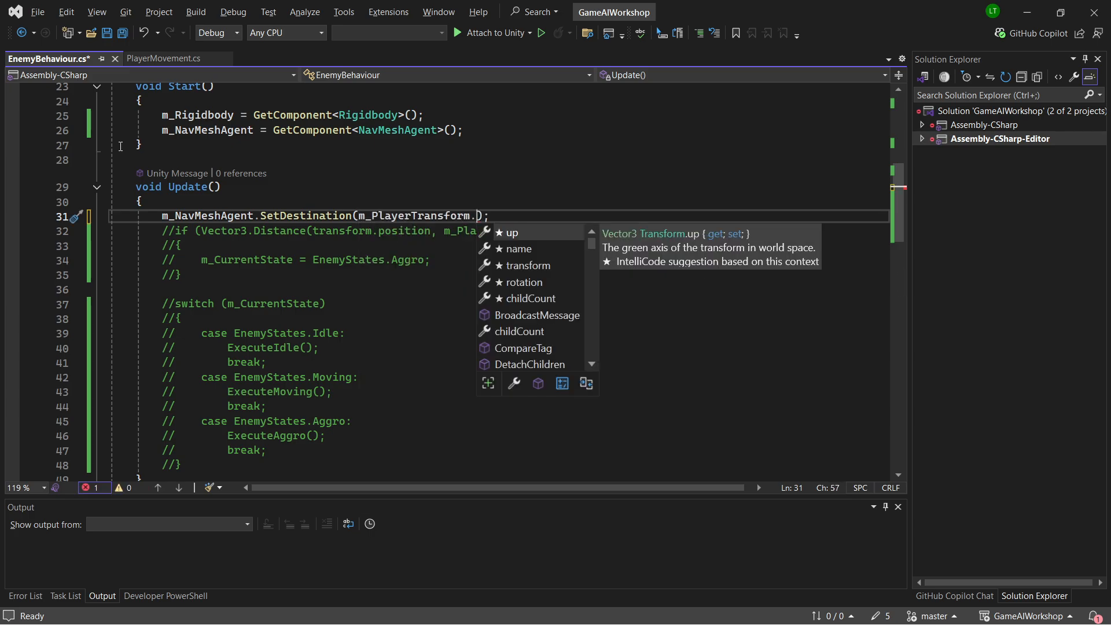
{"action": "type", "text": "d"}
{"action": "key", "text": "BackSpace"}
{"action": "type", "text": "osition"}
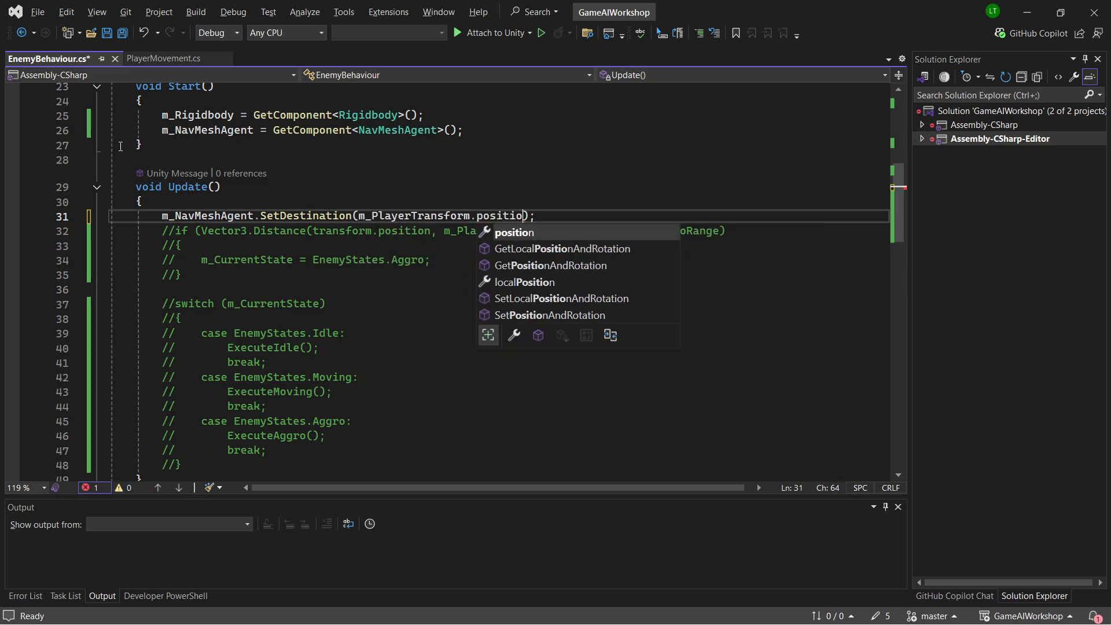
{"action": "key", "text": "ctrl+s"}
Switch to Unity, play the scene with the Enemy and Player in view, and watch how the Enemy moves toward the Player.
{"action": "key", "text": "alt+Tab"}
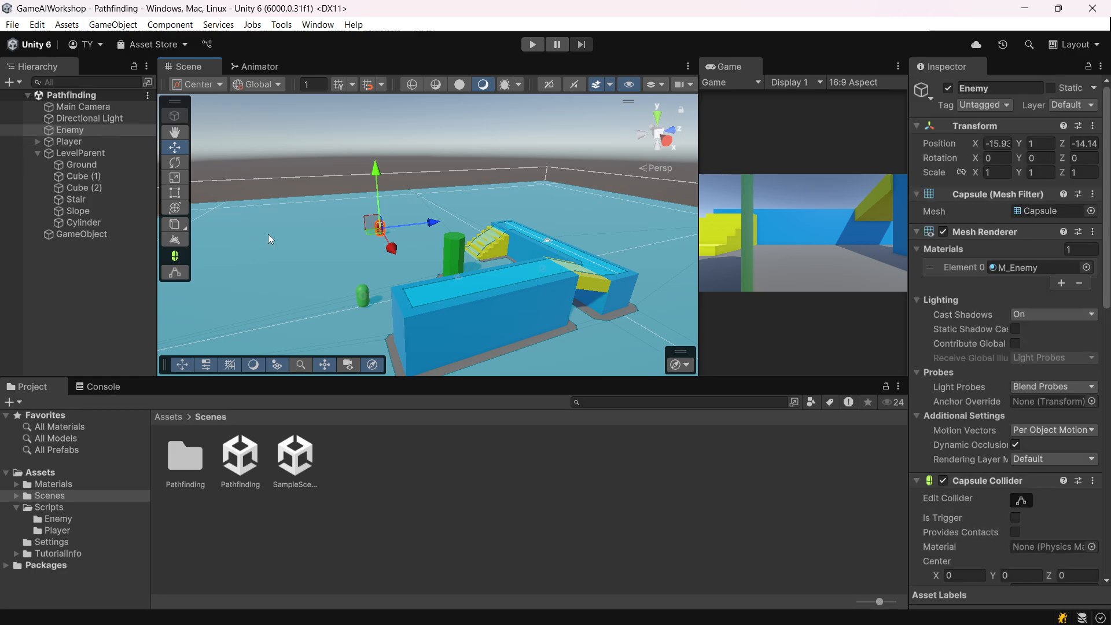
{"action": "scroll", "coordinate": [336, 265], "scroll_direction": "down", "scroll_amount": 2}
{"action": "scroll", "coordinate": [379, 255], "scroll_direction": "up", "scroll_amount": 5}
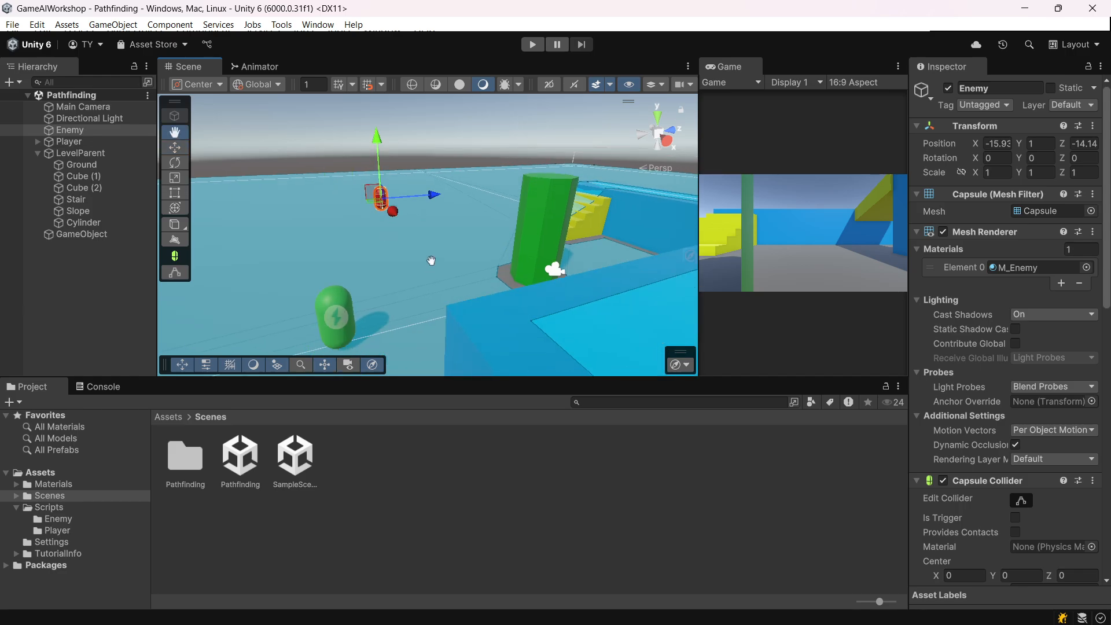
{"action": "right_click_drag", "start_coordinate": [420, 279], "coordinate": [408, 266]}
{"action": "middle_click_drag", "start_coordinate": [408, 266], "coordinate": [474, 254]}
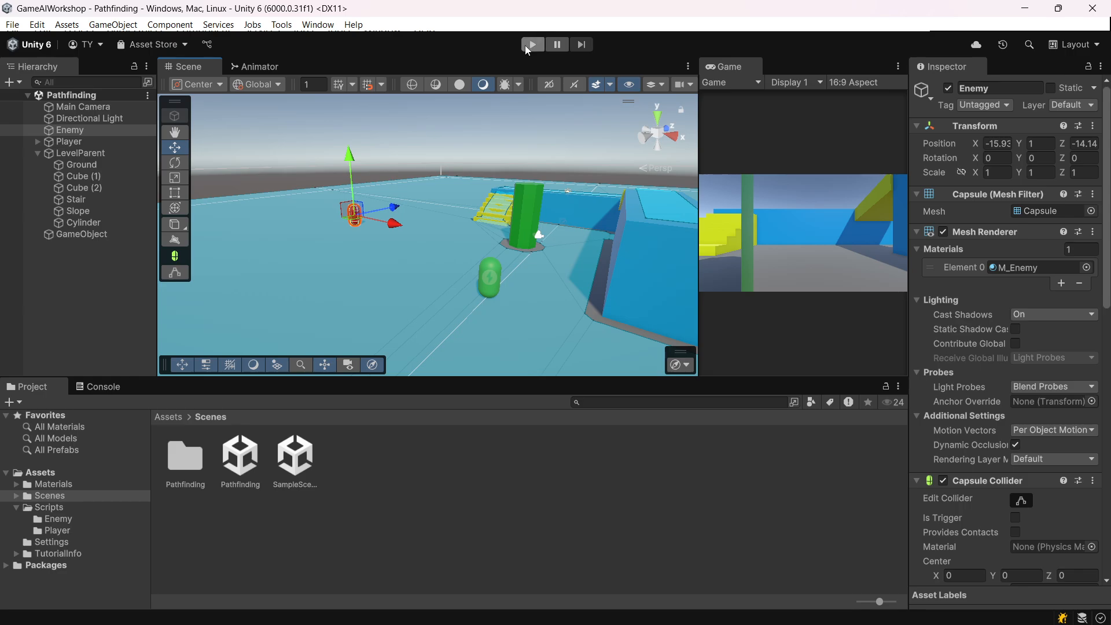
{"action": "scroll", "coordinate": [1034, 339], "scroll_direction": "down", "scroll_amount": 10}
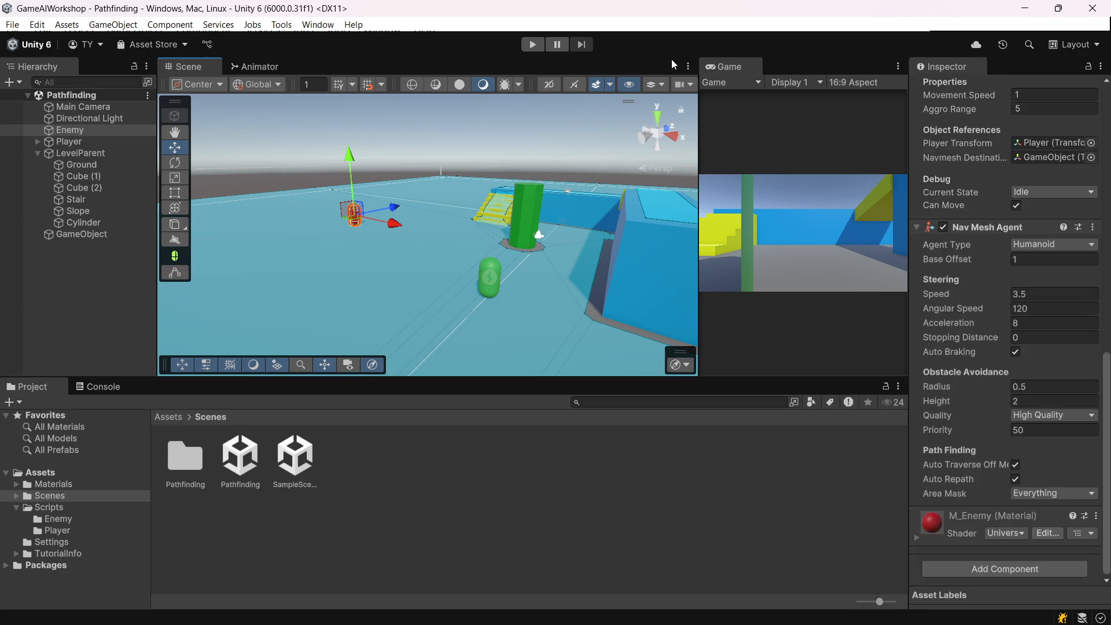
{"action": "left_click", "coordinate": [530, 48]}
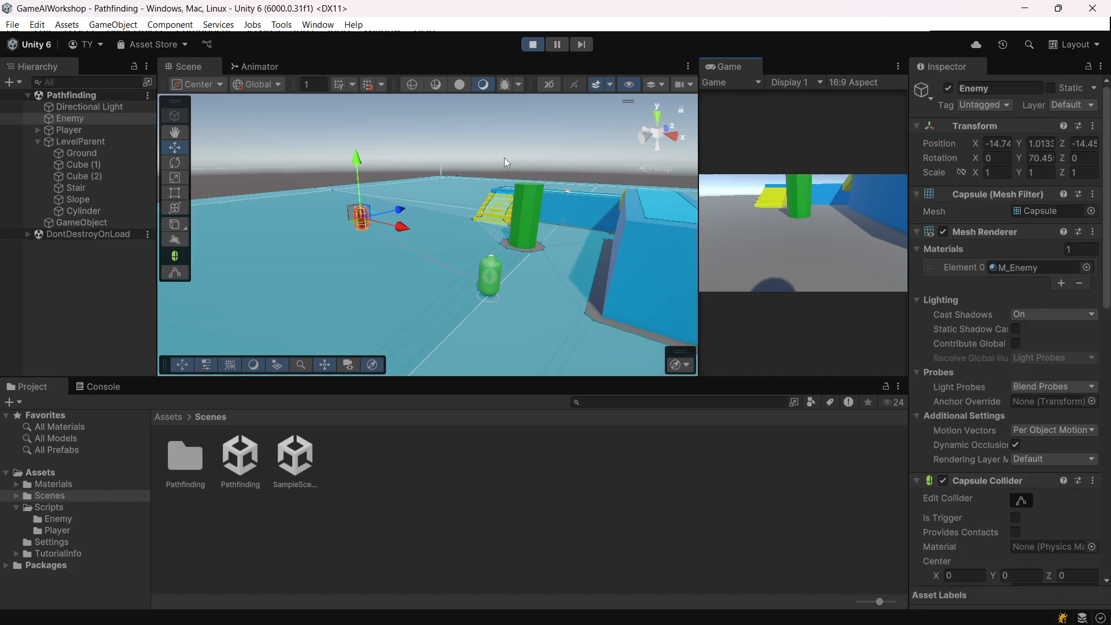
{"action": "left_click", "coordinate": [576, 297]}
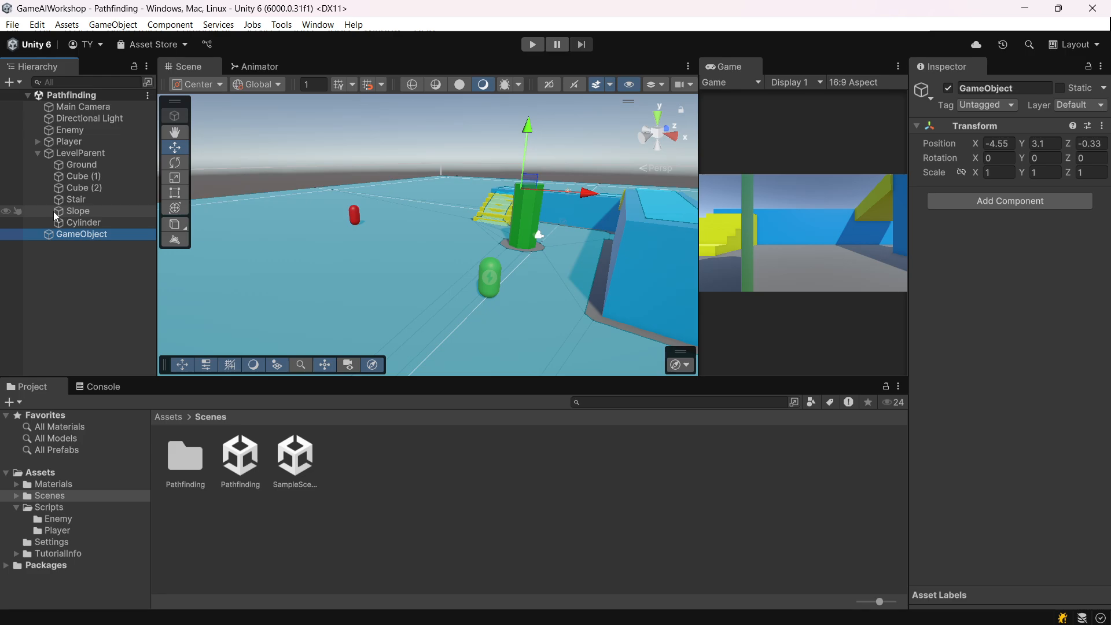
Select the Enemy and examine the steering settings of its Nav Mesh Agent.
{"action": "left_click", "coordinate": [75, 164]}
{"action": "left_click", "coordinate": [93, 142]}
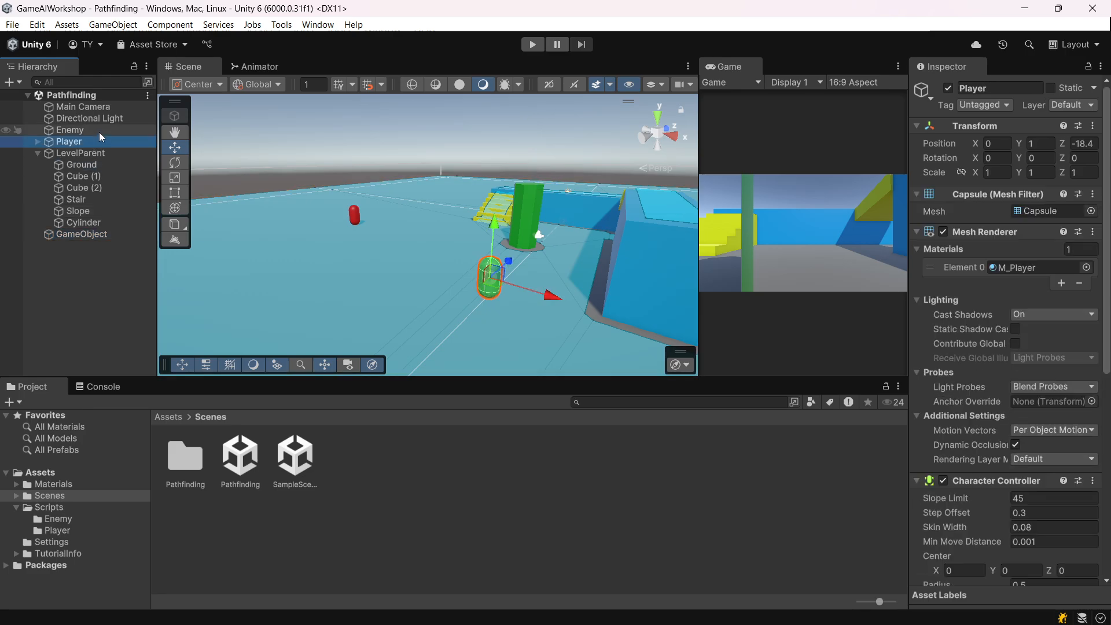
{"action": "left_click", "coordinate": [98, 131]}
{"action": "scroll", "coordinate": [1083, 342], "scroll_direction": "down", "scroll_amount": 10}
{"action": "scroll", "coordinate": [1070, 307], "scroll_direction": "down", "scroll_amount": 5}
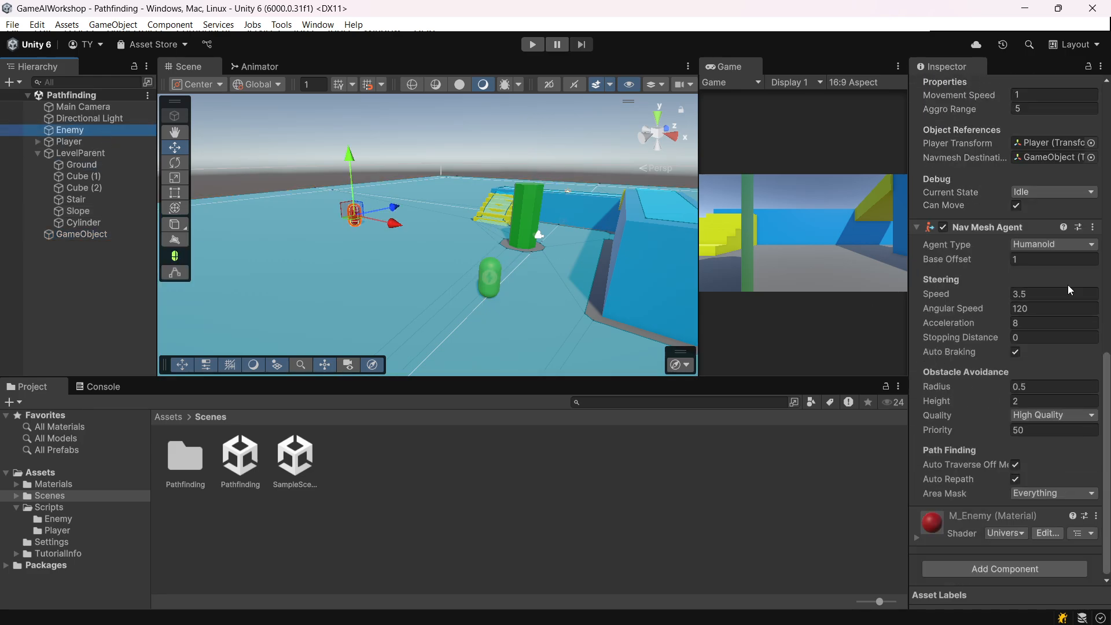
{"action": "left_click", "coordinate": [1039, 295]}
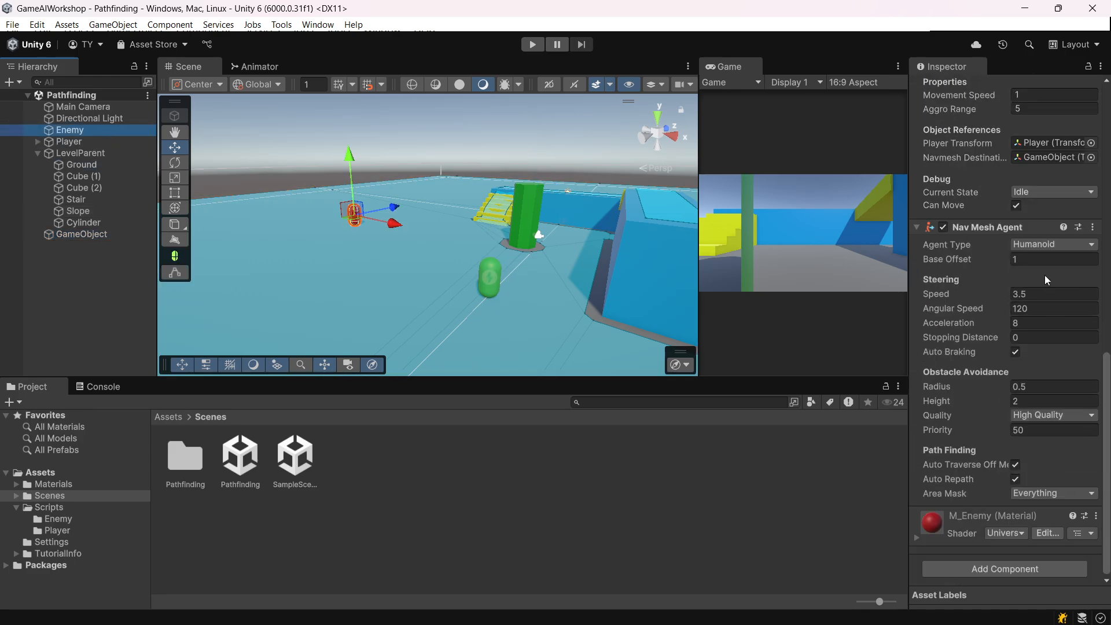
Play the scene again with LevelParent selected to show its NavMesh, and take control of the Player in the Game view.
{"action": "left_click", "coordinate": [533, 45]}
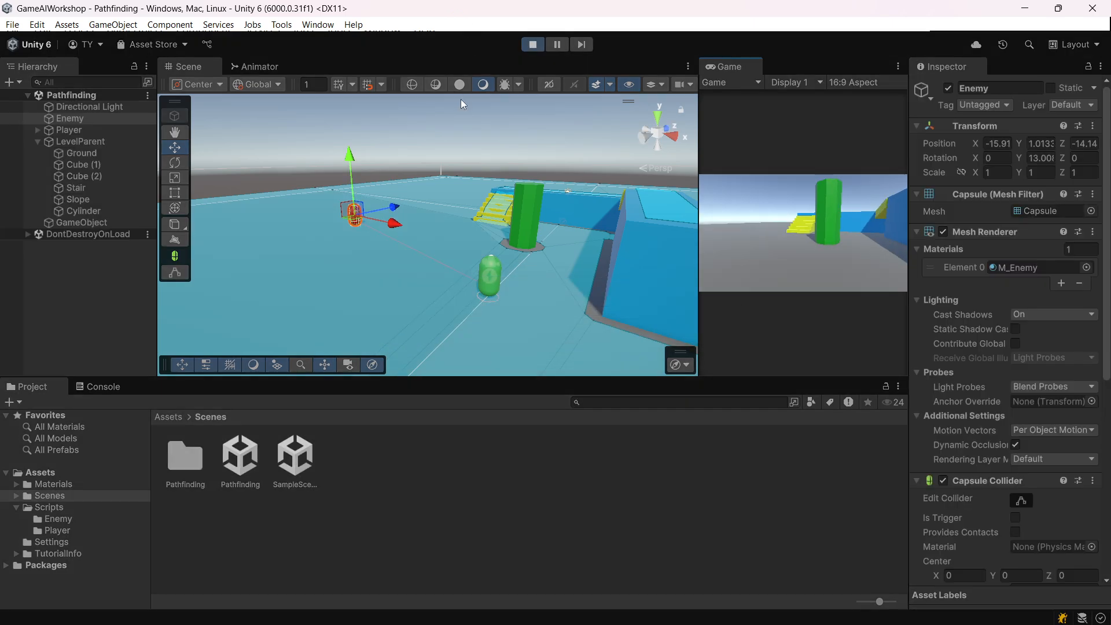
{"action": "left_click", "coordinate": [493, 215]}
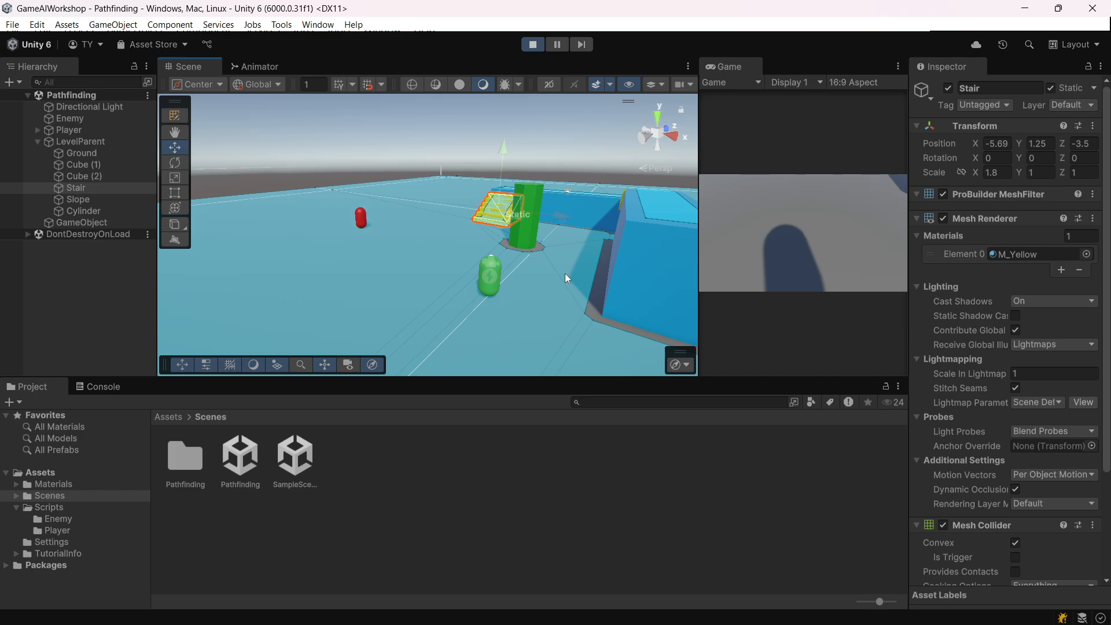
{"action": "left_click", "coordinate": [91, 219]}
{"action": "left_click", "coordinate": [93, 143]}
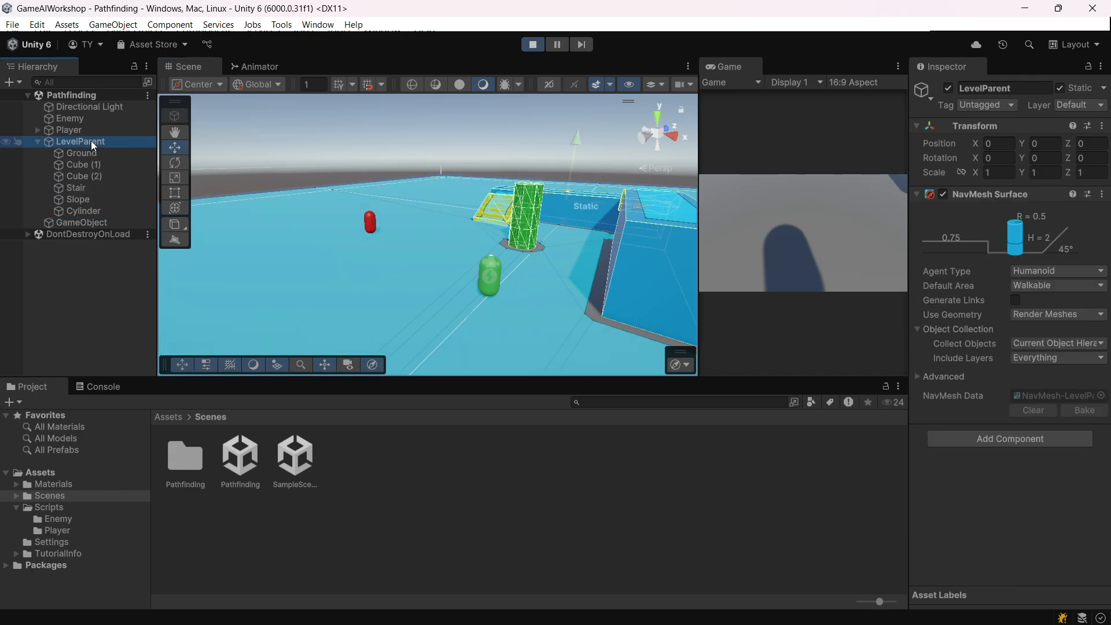
{"action": "left_click", "coordinate": [898, 233]}
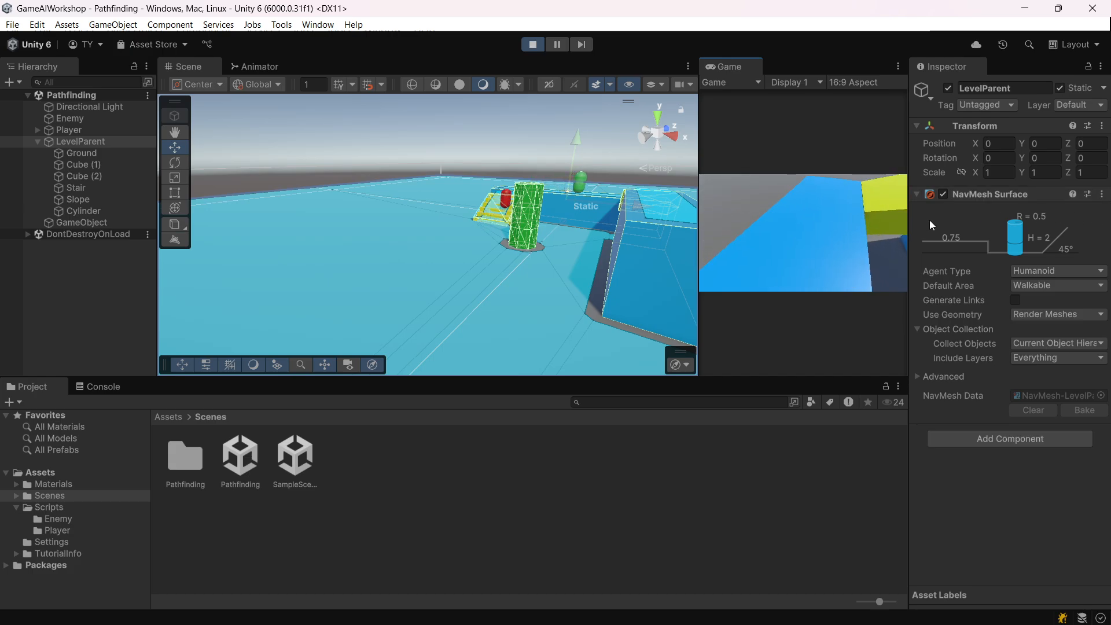
Examine from several angles how the Enemy follows the Player over the ramp and raised walkways during playback.
{"action": "scroll", "coordinate": [550, 213], "scroll_direction": "up", "scroll_amount": 4}
{"action": "middle_click_drag", "start_coordinate": [550, 213], "coordinate": [443, 264]}
{"action": "scroll", "coordinate": [433, 241], "scroll_direction": "up", "scroll_amount": 2}
{"action": "scroll", "coordinate": [434, 241], "scroll_direction": "up", "scroll_amount": 2}
{"action": "left_click", "coordinate": [801, 241]}
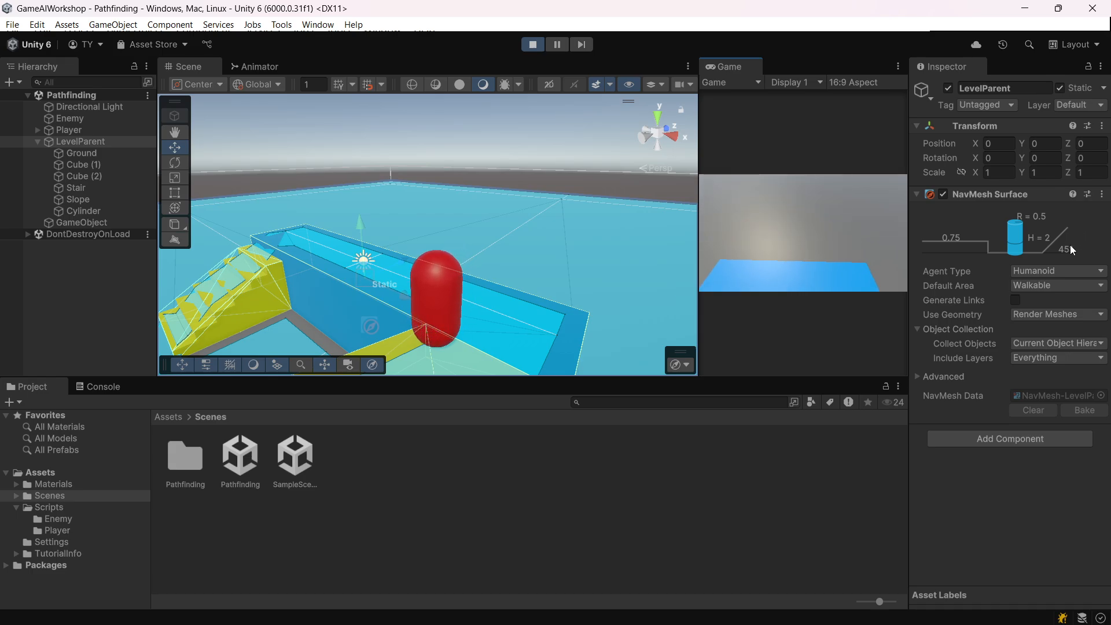
{"action": "scroll", "coordinate": [446, 248], "scroll_direction": "down", "scroll_amount": 10}
{"action": "middle_click_drag", "start_coordinate": [437, 270], "coordinate": [493, 255]}
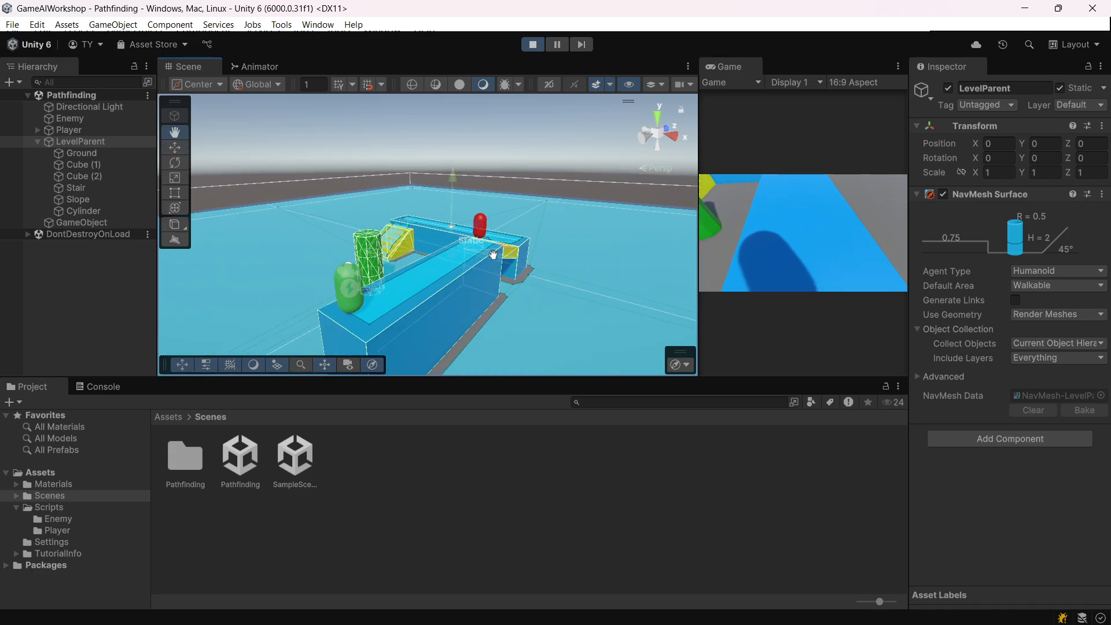
{"action": "scroll", "coordinate": [573, 270], "scroll_direction": "up", "scroll_amount": 3}
{"action": "left_click_drag", "start_coordinate": [573, 270], "coordinate": [422, 322], "text": "alt"}
{"action": "scroll", "coordinate": [583, 290], "scroll_direction": "down", "scroll_amount": 6}
{"action": "middle_click_drag", "start_coordinate": [583, 290], "coordinate": [556, 280]}
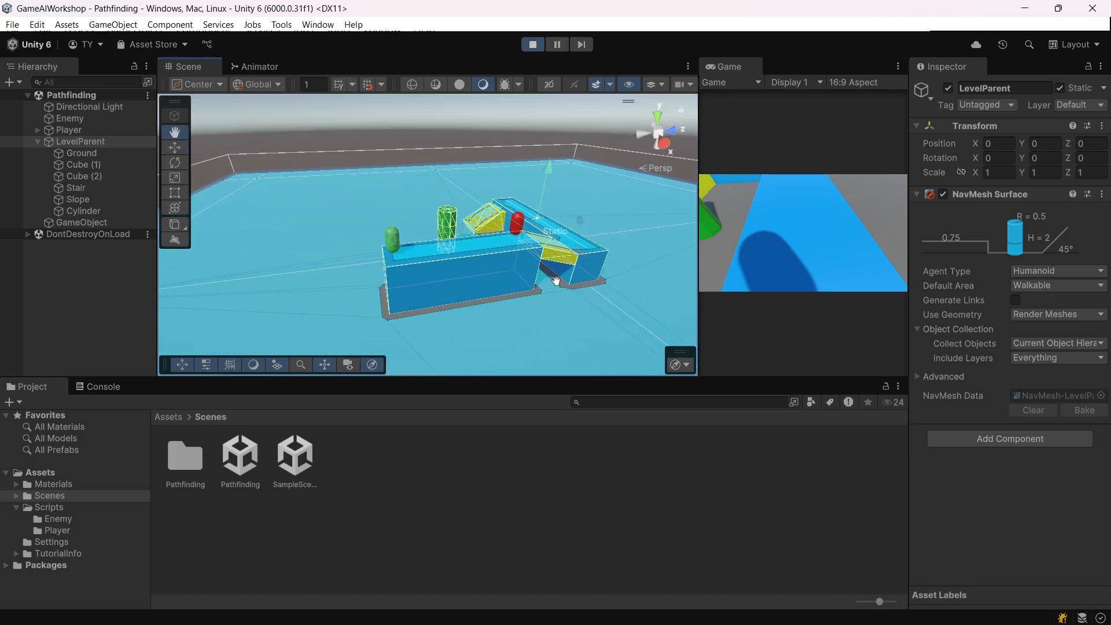
Examine how the Enemy behaves while the Player leaves the raised walkway for the ground, and stop playback.
{"action": "scroll", "coordinate": [541, 249], "scroll_direction": "up", "scroll_amount": 7}
{"action": "scroll", "coordinate": [596, 250], "scroll_direction": "down", "scroll_amount": 5}
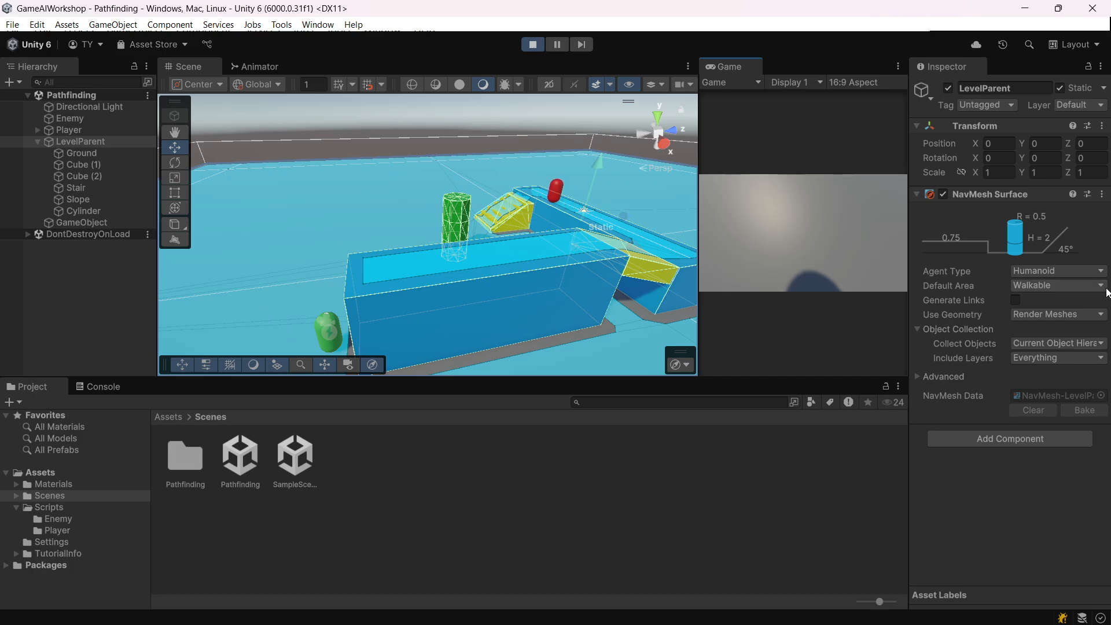
{"action": "middle_click_drag", "start_coordinate": [455, 321], "coordinate": [349, 273]}
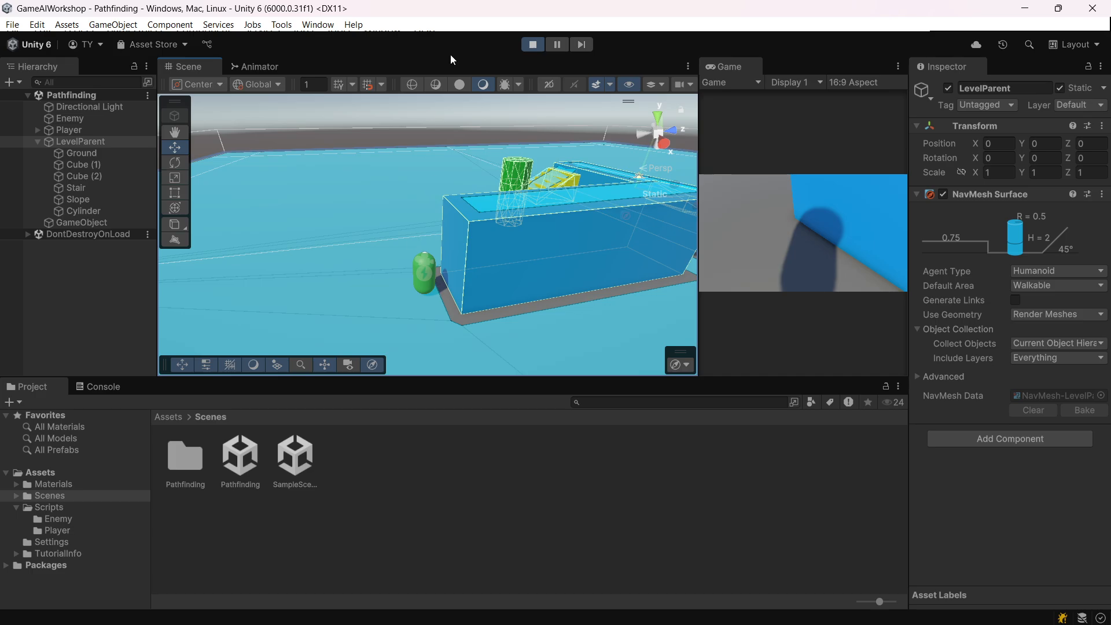
{"action": "left_click", "coordinate": [530, 45]}
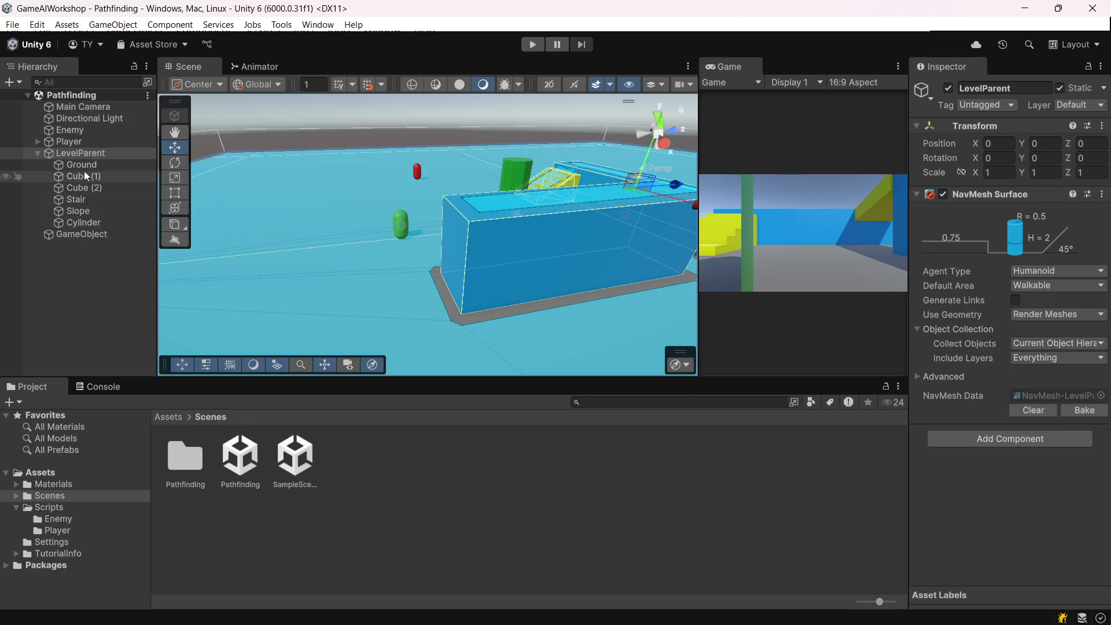
Enable Generate Links on LevelParent's NavMesh Surface, keep Render Meshes as its geometry, and bake the NavMesh again.
{"action": "left_click", "coordinate": [84, 154]}
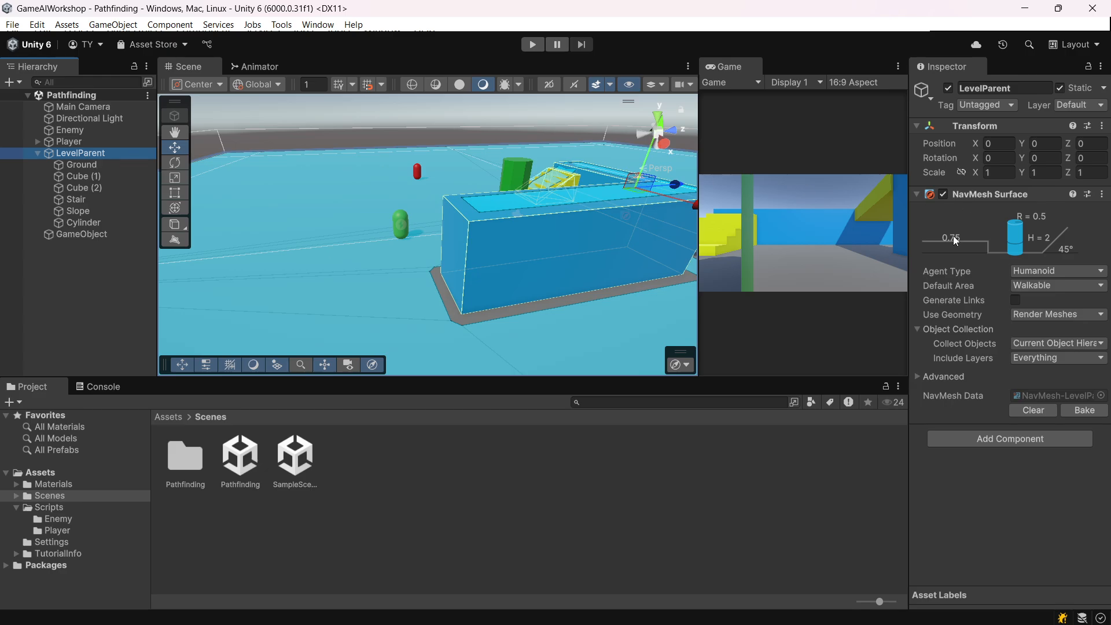
{"action": "left_click", "coordinate": [1015, 300]}
{"action": "left_click", "coordinate": [943, 376]}
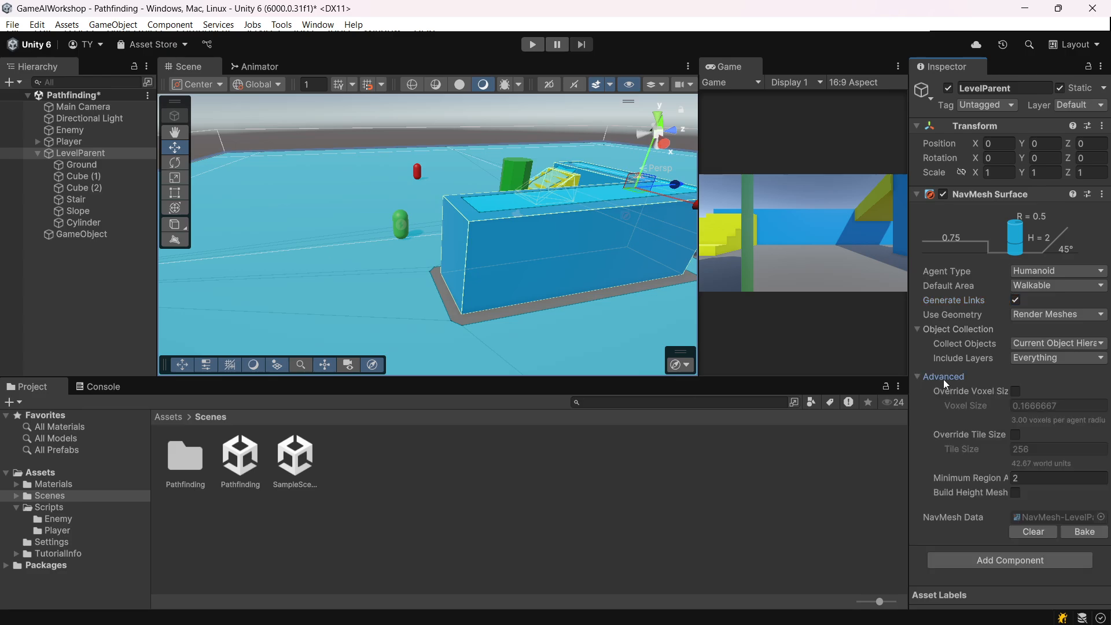
{"action": "left_click", "coordinate": [952, 376]}
{"action": "left_click", "coordinate": [1032, 316]}
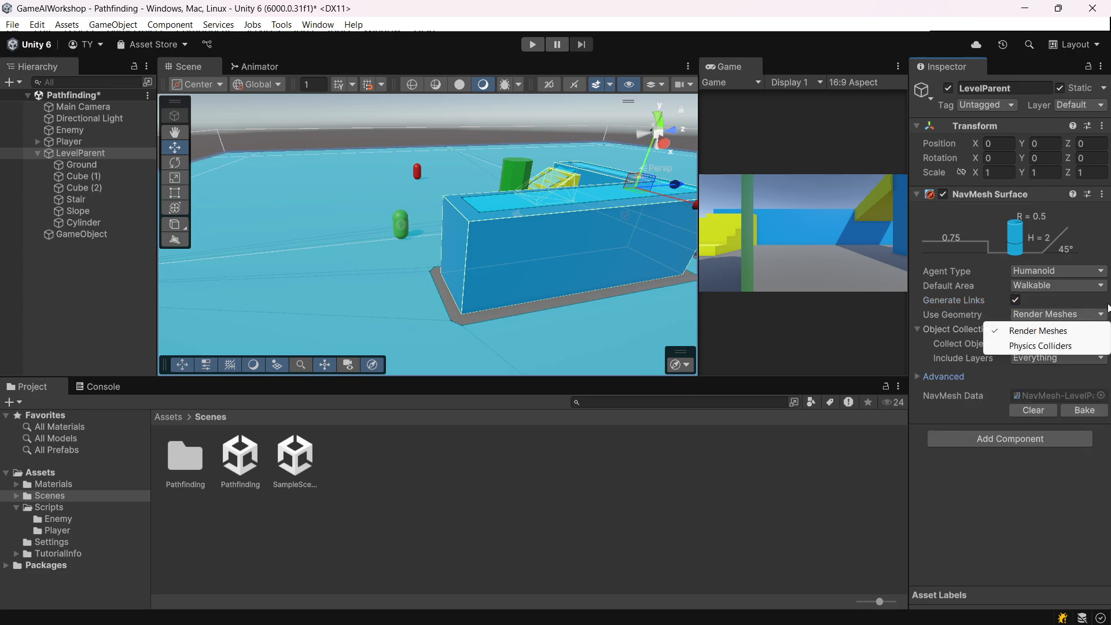
{"action": "key", "text": "Escape"}
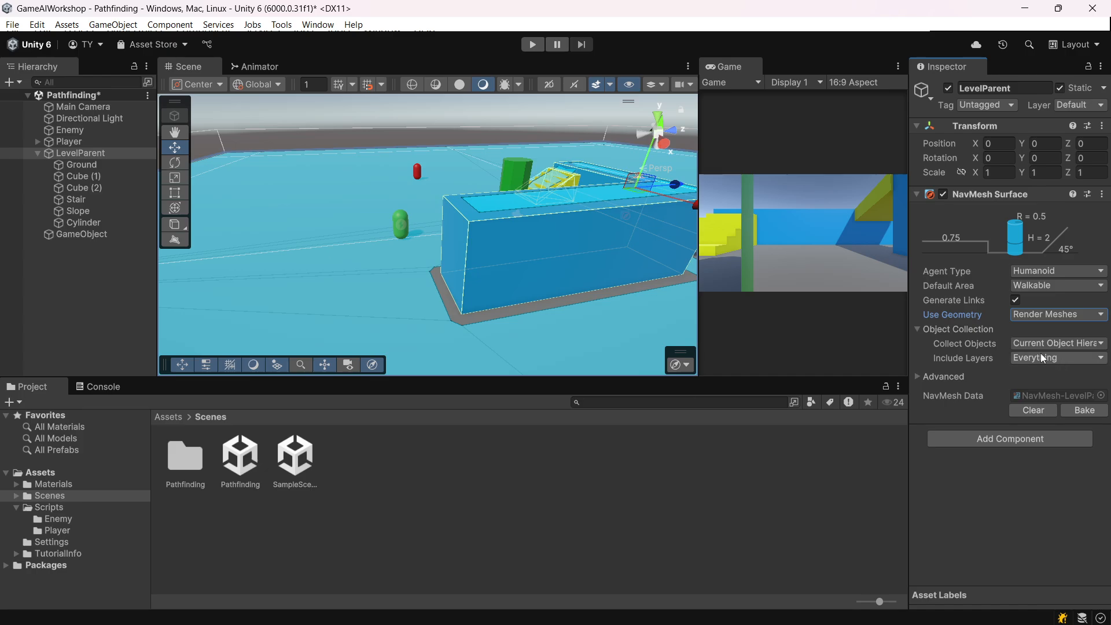
{"action": "left_click", "coordinate": [1082, 411]}
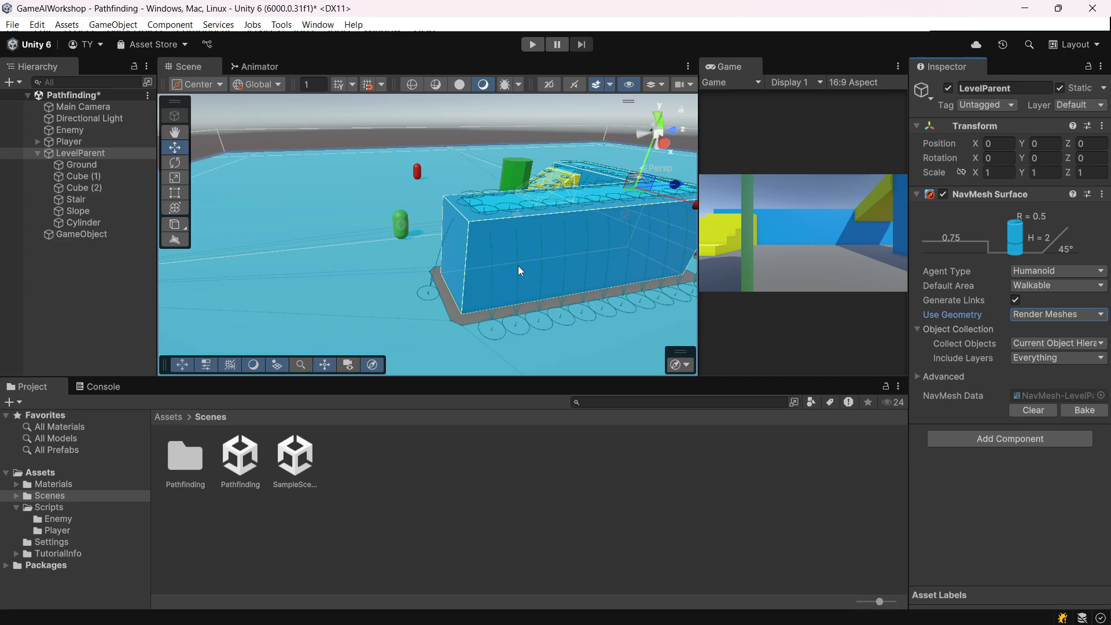
{"action": "middle_click_drag", "start_coordinate": [496, 269], "coordinate": [454, 239]}
{"action": "scroll", "coordinate": [439, 267], "scroll_direction": "down", "scroll_amount": 3}
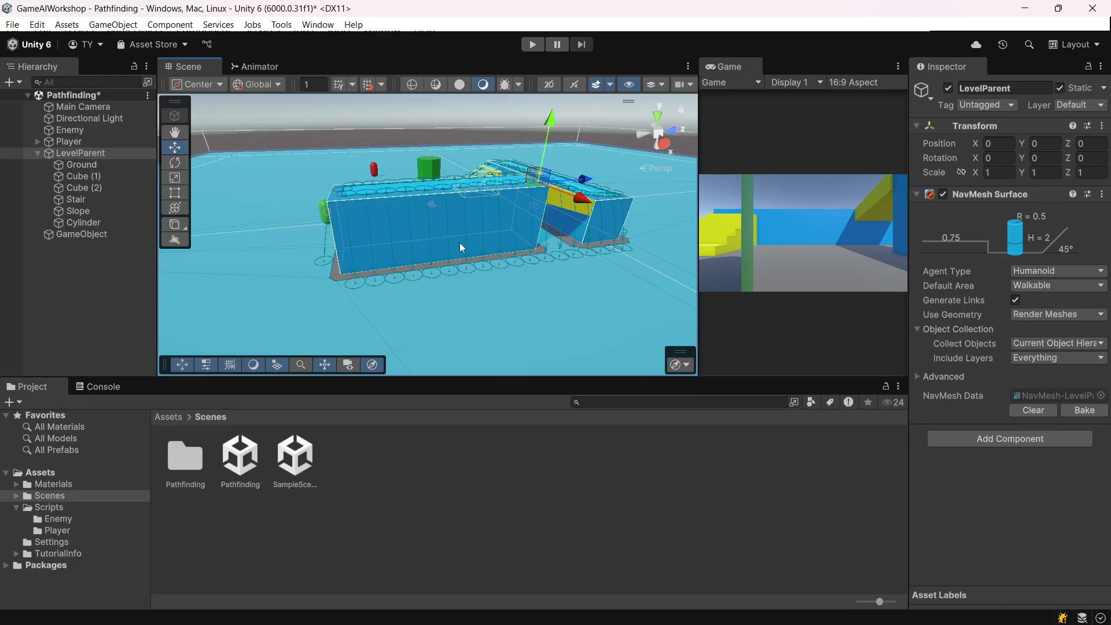
Open the Humanoid agent settings from the NavMesh Surface and examine the Generated Links values.
{"action": "left_click", "coordinate": [1048, 271]}
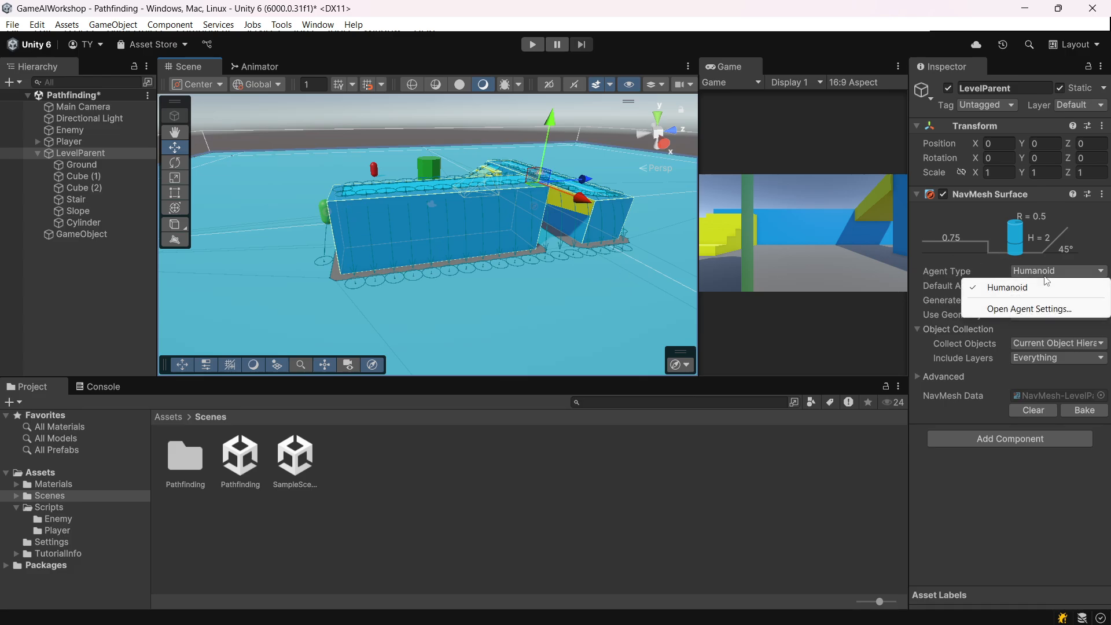
{"action": "left_click", "coordinate": [1029, 315]}
{"action": "left_click", "coordinate": [1101, 256]}
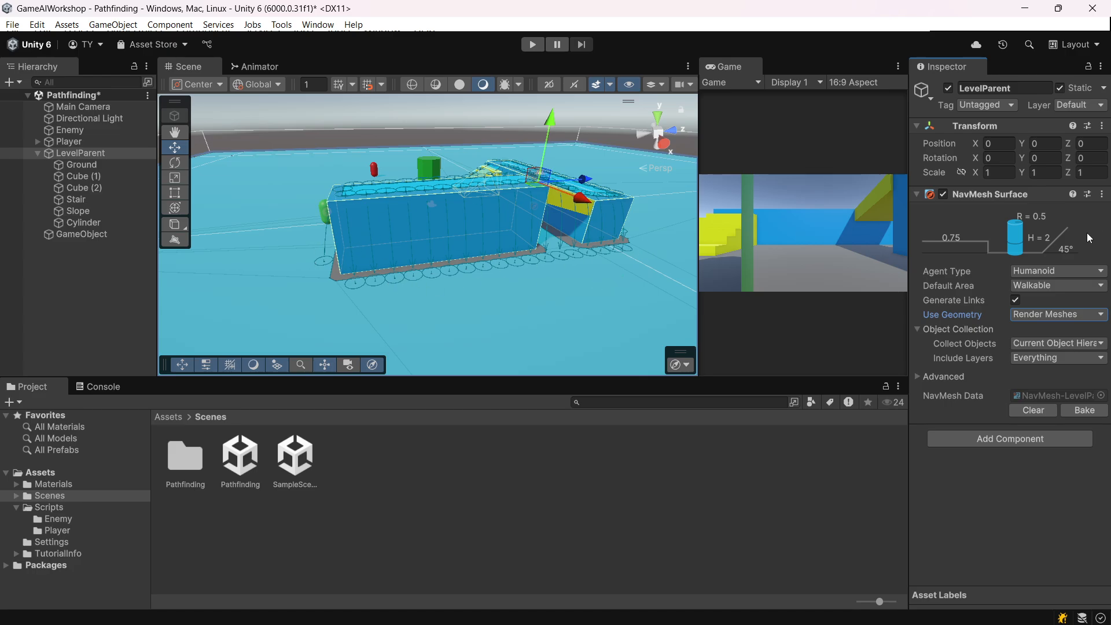
{"action": "left_click", "coordinate": [1047, 272]}
{"action": "left_click", "coordinate": [1029, 308]}
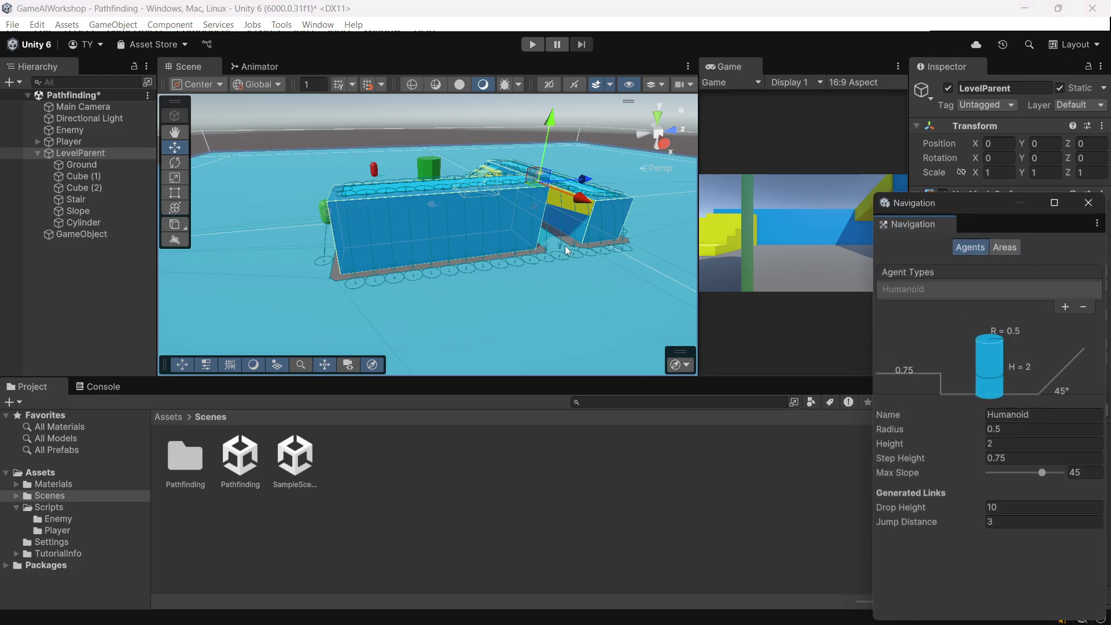
{"action": "left_click", "coordinate": [1007, 509]}
{"action": "left_click", "coordinate": [1093, 209]}
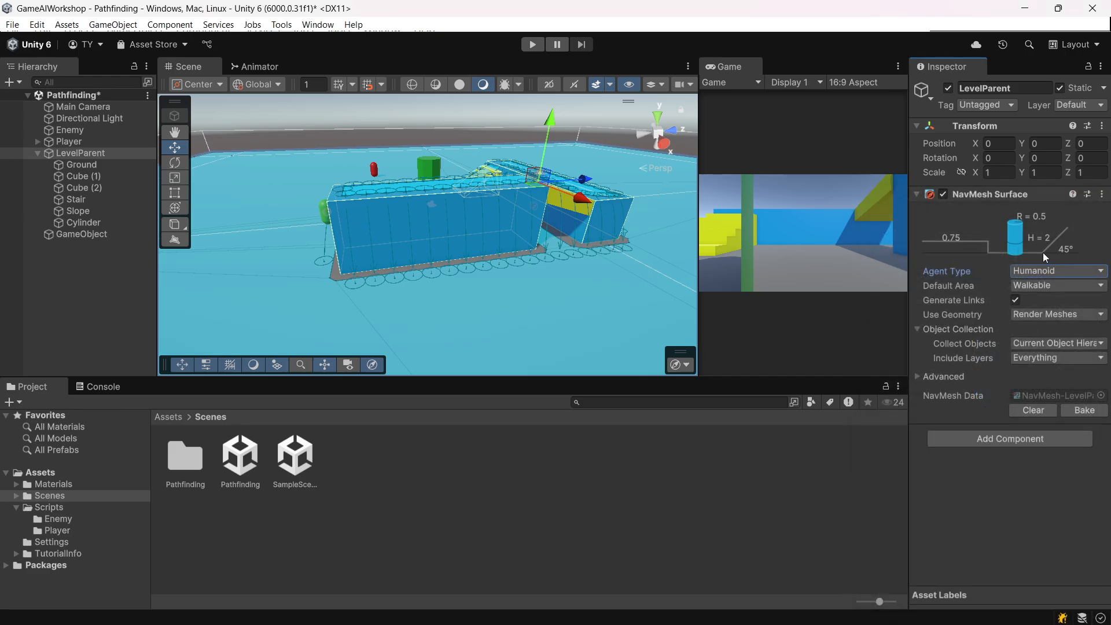
Set the Humanoid agent's Drop Height and Jump Distance to 0 and rebake LevelParent's NavMesh.
{"action": "left_click", "coordinate": [1055, 271]}
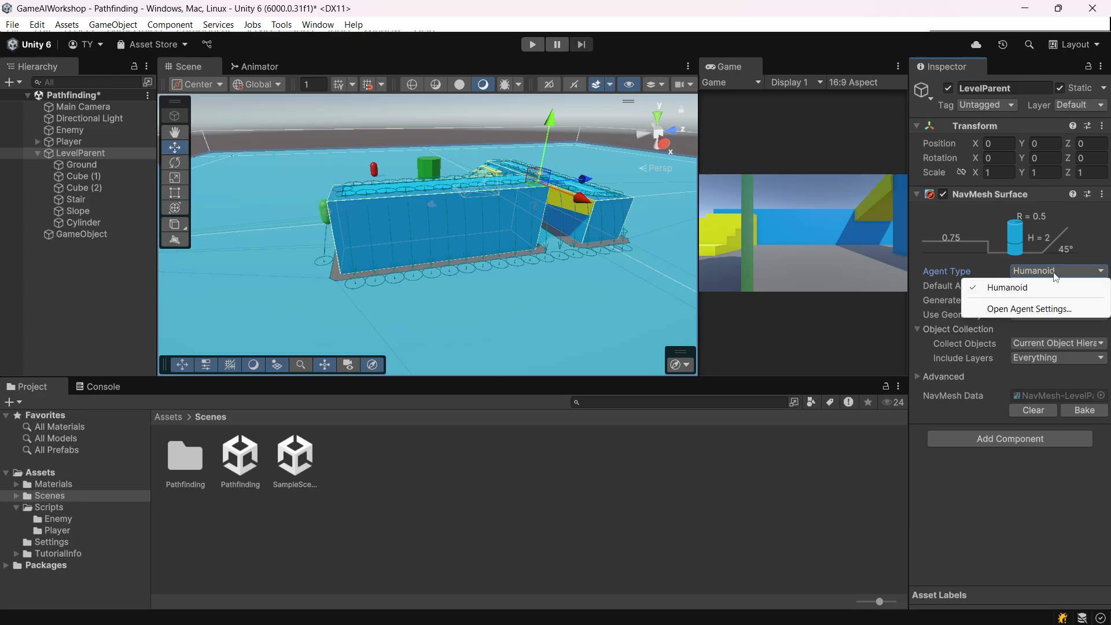
{"action": "left_click", "coordinate": [1021, 309]}
{"action": "left_click_drag", "start_coordinate": [999, 214], "coordinate": [986, 124]}
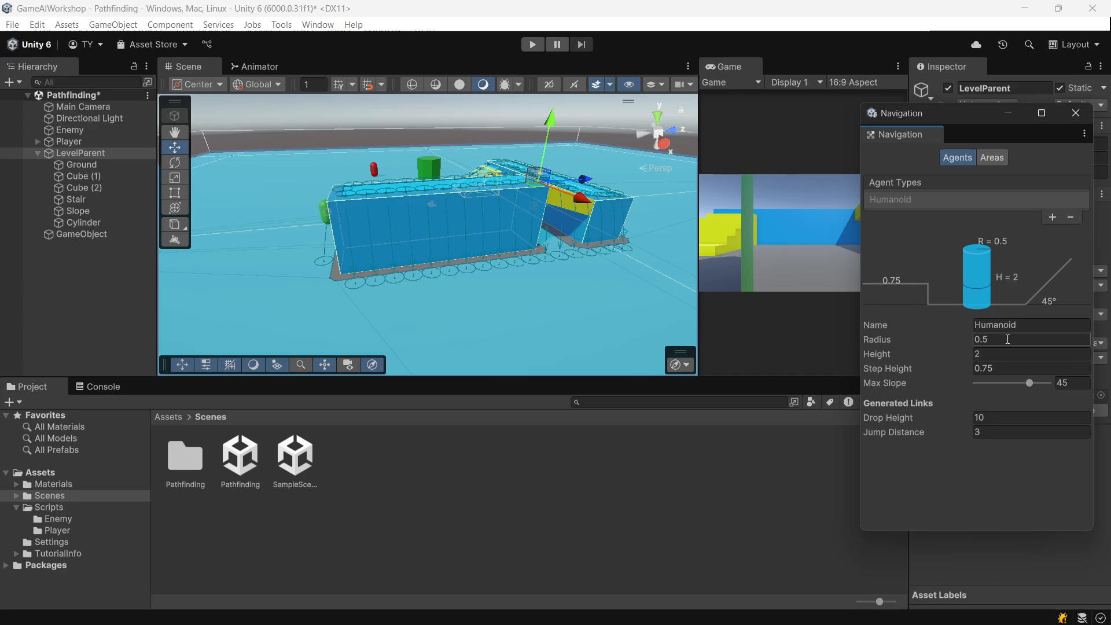
{"action": "left_click", "coordinate": [993, 417]}
{"action": "type", "text": "0"}
{"action": "key", "text": "Tab"}
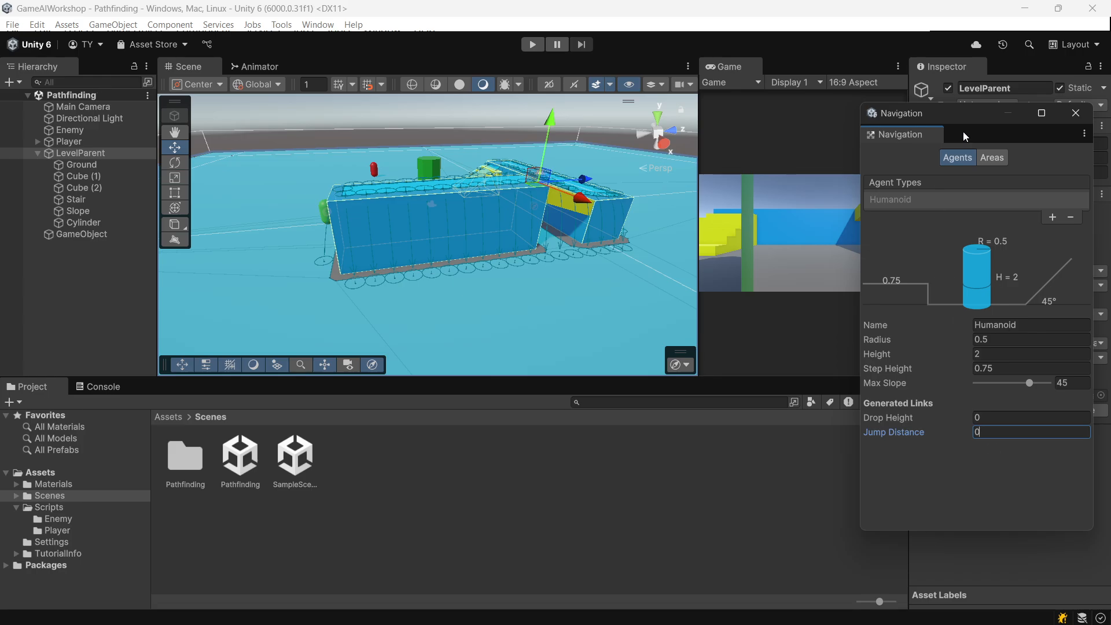
{"action": "left_click_drag", "start_coordinate": [963, 131], "coordinate": [750, 300]}
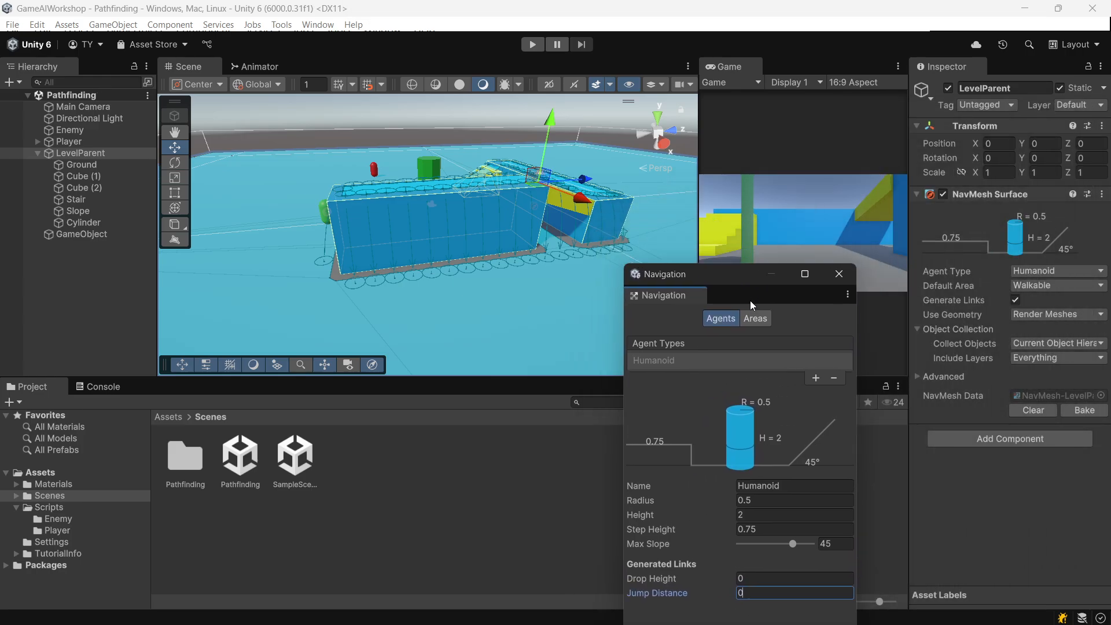
{"action": "left_click", "coordinate": [1075, 408]}
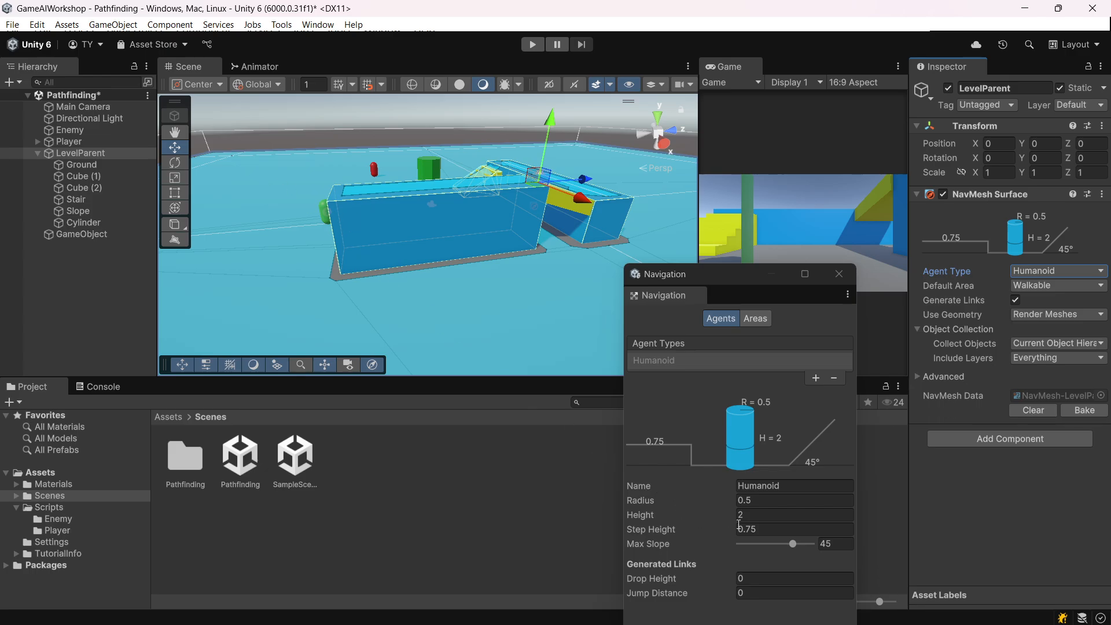
Set the Humanoid agent's Drop Height to 5 and rebake the NavMesh.
{"action": "left_click_drag", "start_coordinate": [727, 270], "coordinate": [762, 132]}
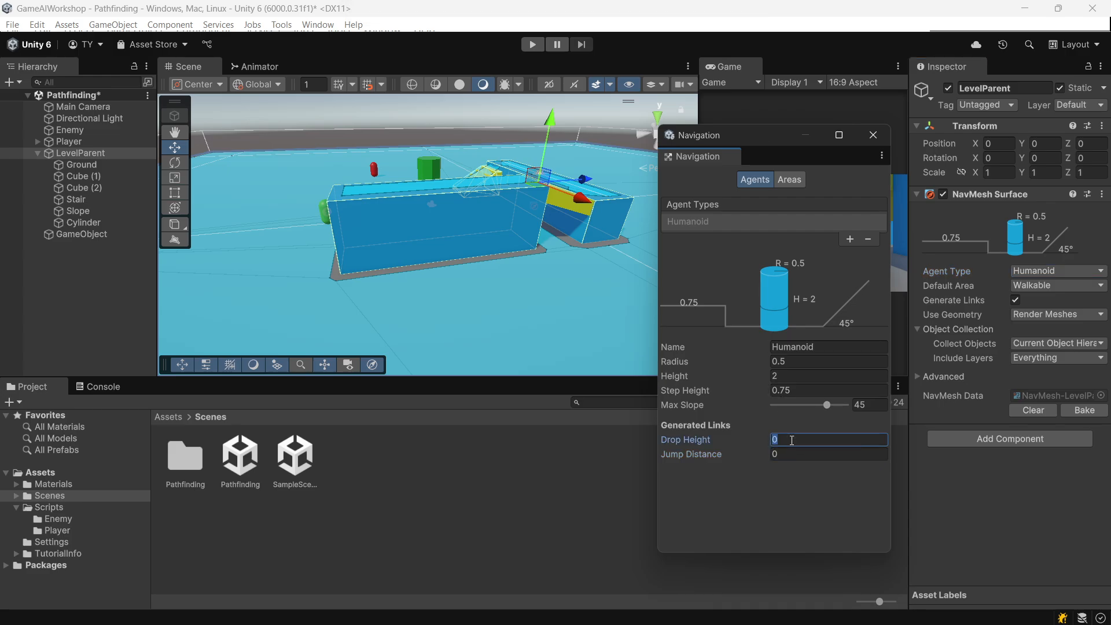
{"action": "type", "text": "5"}
{"action": "left_click", "coordinate": [1084, 410]}
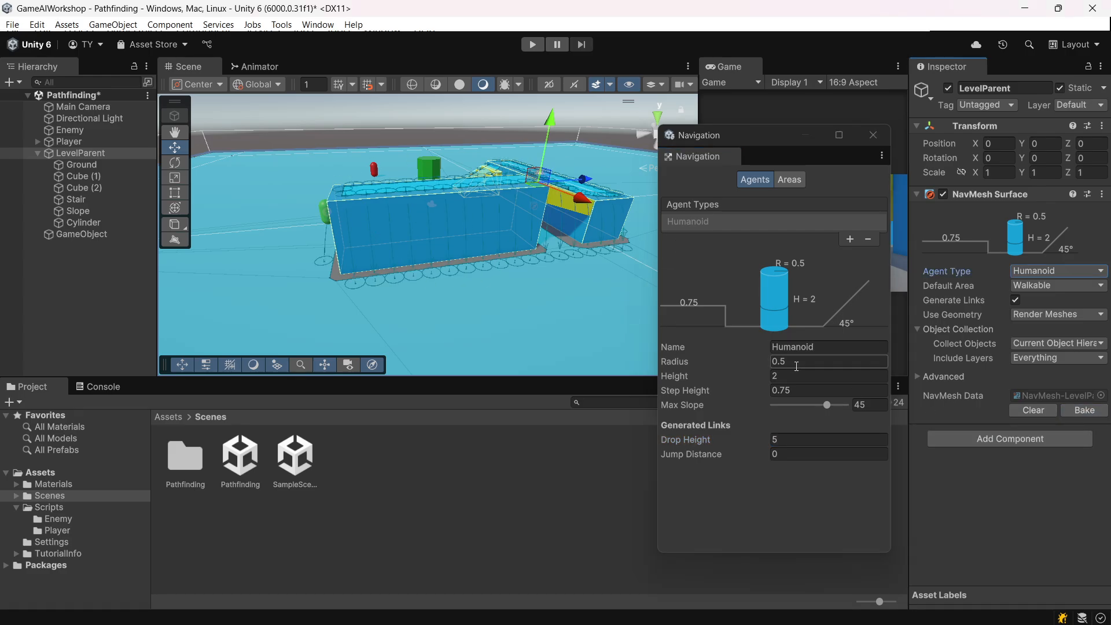
Set the Drop Height to 1, rebake the NavMesh, and check the links around the level blocks.
{"action": "left_click", "coordinate": [788, 438]}
{"action": "type", "text": "1"}
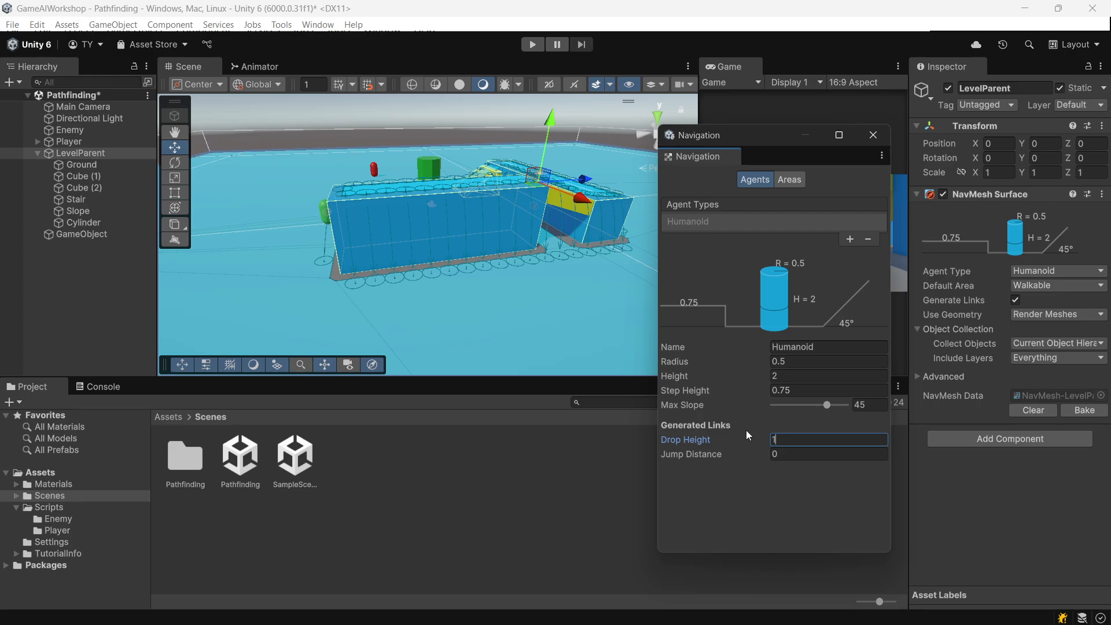
{"action": "left_click", "coordinate": [1083, 413]}
{"action": "scroll", "coordinate": [467, 206], "scroll_direction": "down", "scroll_amount": 3}
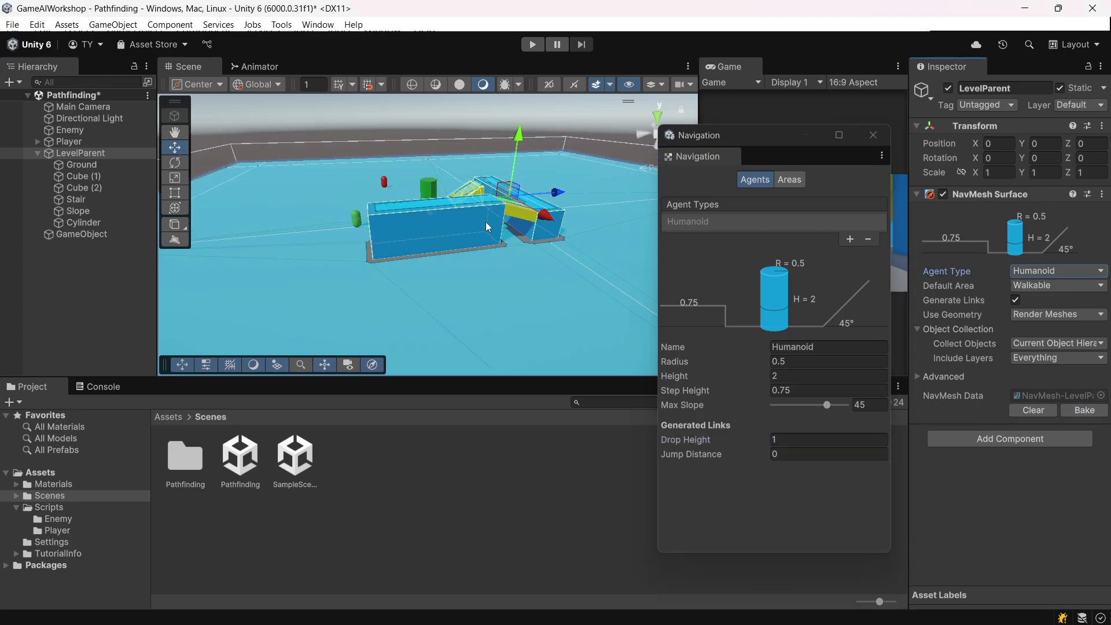
{"action": "scroll", "coordinate": [485, 222], "scroll_direction": "up", "scroll_amount": 5}
{"action": "middle_click_drag", "start_coordinate": [451, 163], "coordinate": [481, 238]}
{"action": "right_click_drag", "start_coordinate": [482, 237], "coordinate": [489, 308]}
{"action": "middle_click_drag", "start_coordinate": [488, 308], "coordinate": [542, 283]}
Set the Drop Height to 2, rebake the NavMesh, and inspect the drop links around the yellow steps and blocks.
{"action": "left_click", "coordinate": [830, 440]}
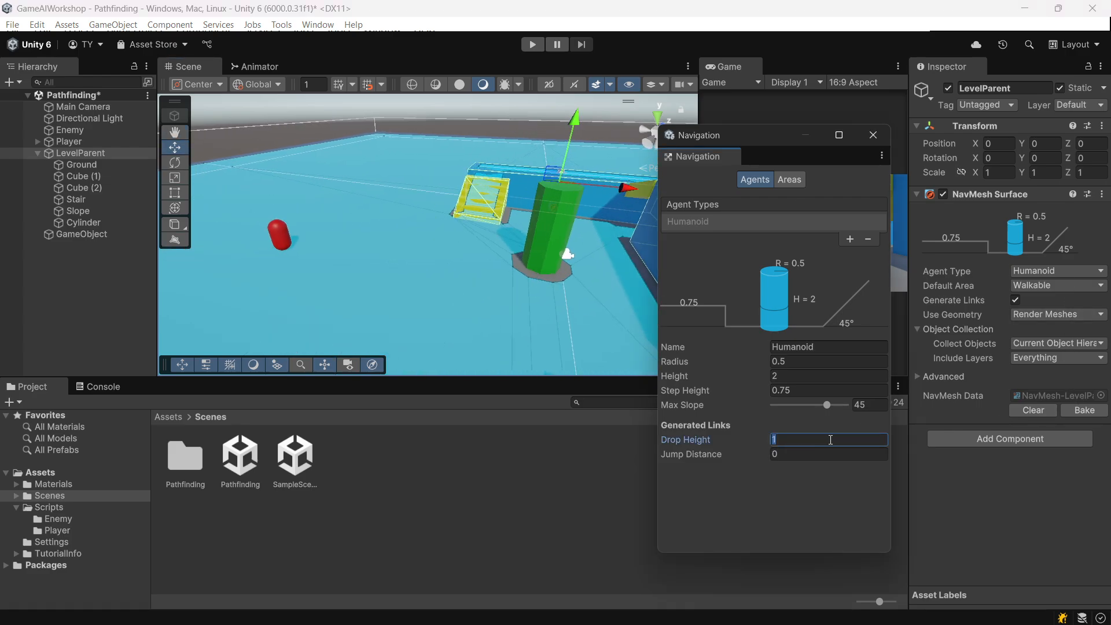
{"action": "type", "text": "2"}
{"action": "left_click", "coordinate": [1084, 410]}
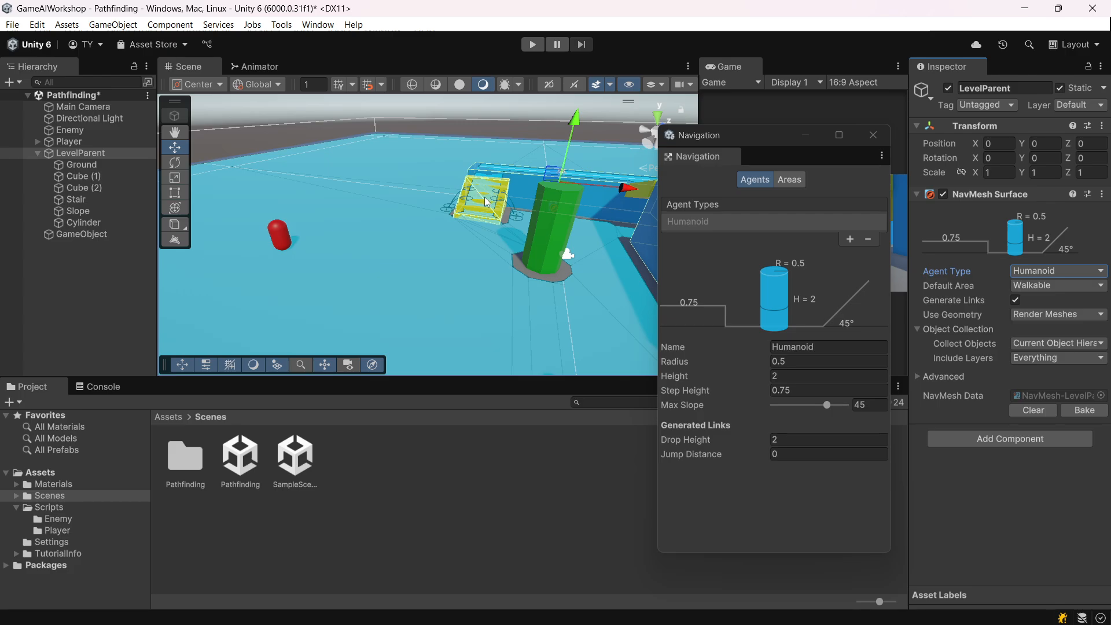
{"action": "scroll", "coordinate": [484, 197], "scroll_direction": "up", "scroll_amount": 4}
{"action": "middle_click_drag", "start_coordinate": [531, 178], "coordinate": [477, 294]}
{"action": "scroll", "coordinate": [532, 278], "scroll_direction": "down", "scroll_amount": 3}
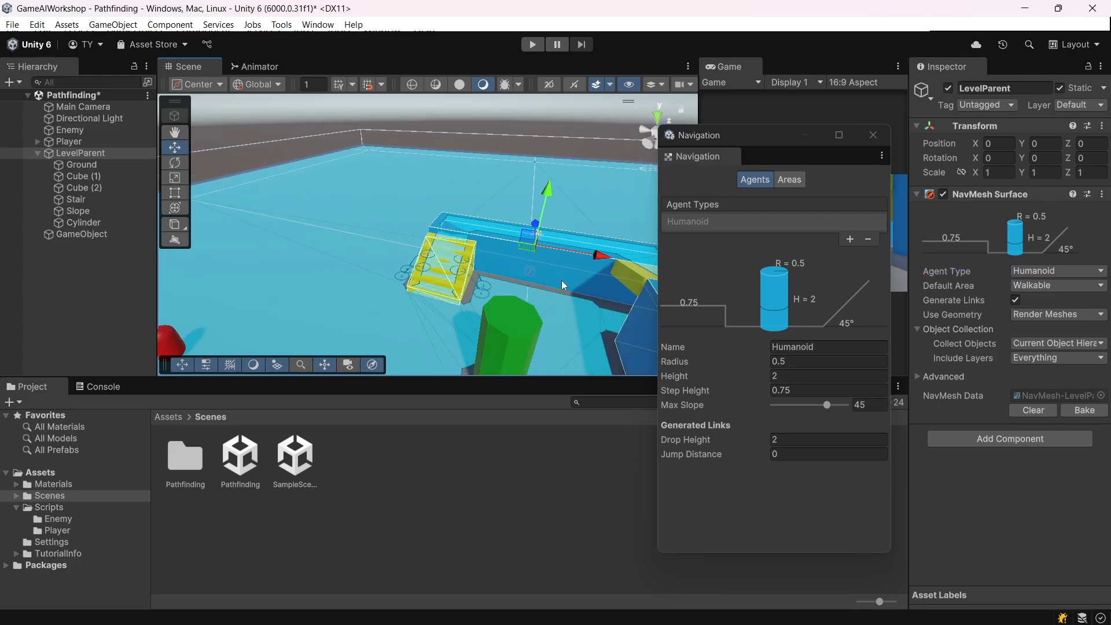
{"action": "right_click_drag", "start_coordinate": [562, 281], "coordinate": [509, 231]}
{"action": "scroll", "coordinate": [509, 231], "scroll_direction": "down", "scroll_amount": 3}
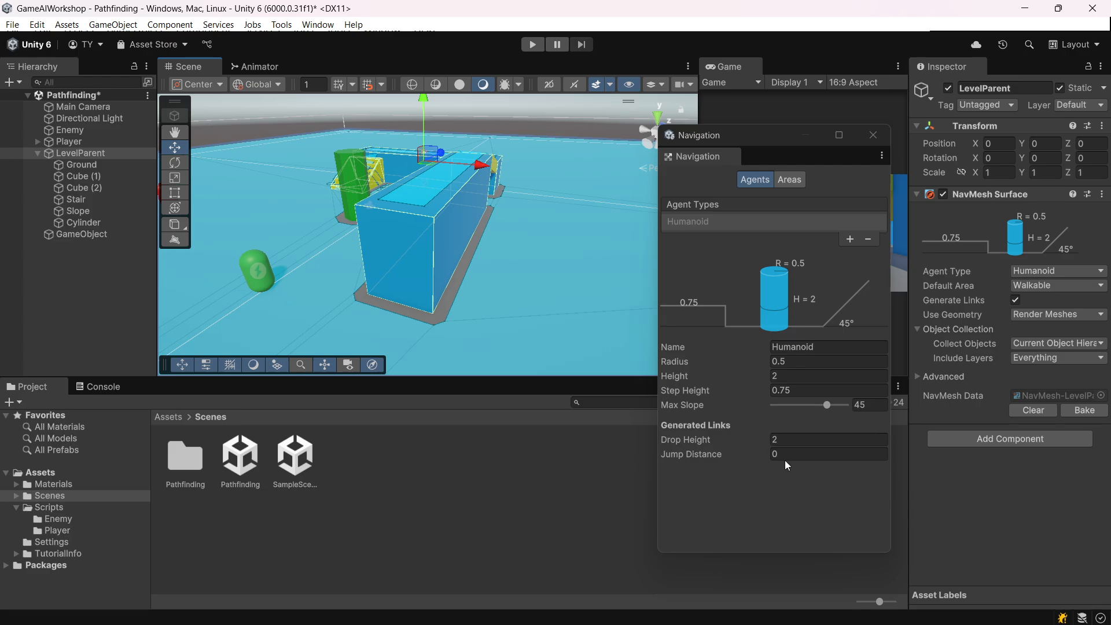
Set the Humanoid agent's Drop Height to 3, rebake, and inspect the links from above.
{"action": "left_click", "coordinate": [776, 438]}
{"action": "type", "text": "3"}
{"action": "left_click", "coordinate": [1084, 411]}
{"action": "middle_click_drag", "start_coordinate": [470, 177], "coordinate": [459, 262]}
Set the Drop Height to 3.5, rebake the NavMesh, and compare the links on the two raised blocks.
{"action": "left_click", "coordinate": [802, 440]}
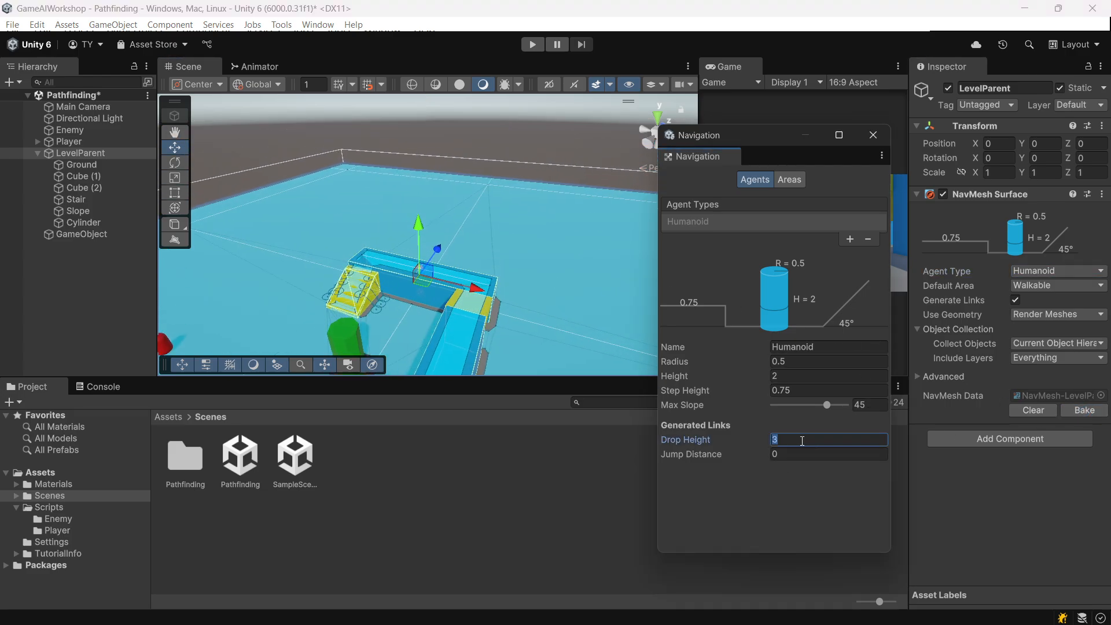
{"action": "left_click", "coordinate": [1085, 411]}
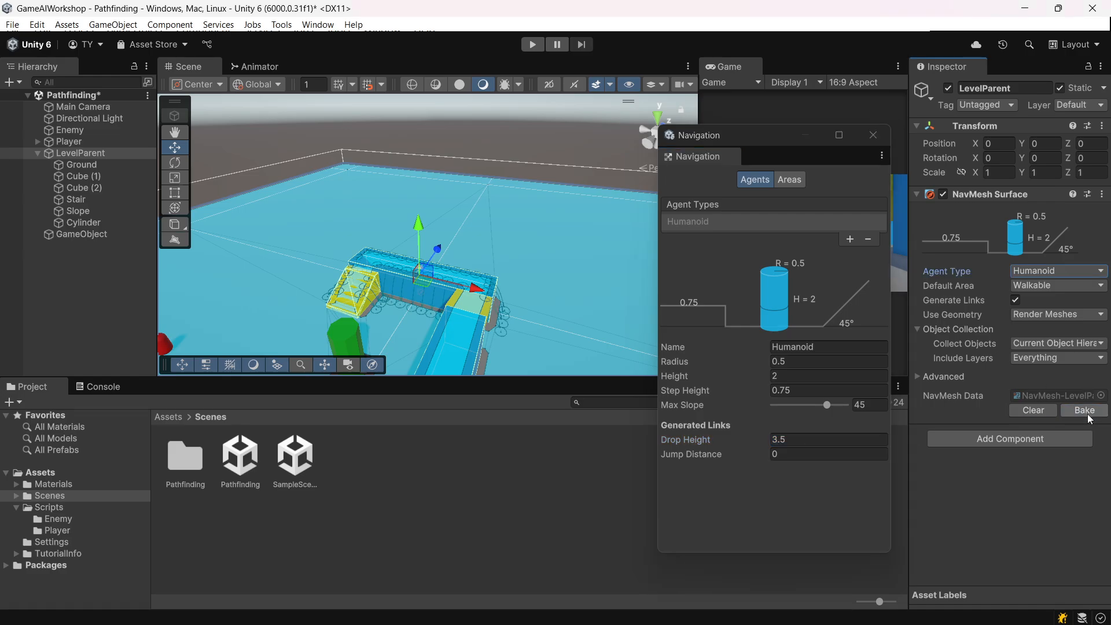
{"action": "left_click_drag", "start_coordinate": [509, 237], "coordinate": [319, 263], "text": "alt"}
{"action": "left_click_drag", "start_coordinate": [511, 213], "coordinate": [494, 264], "text": "alt"}
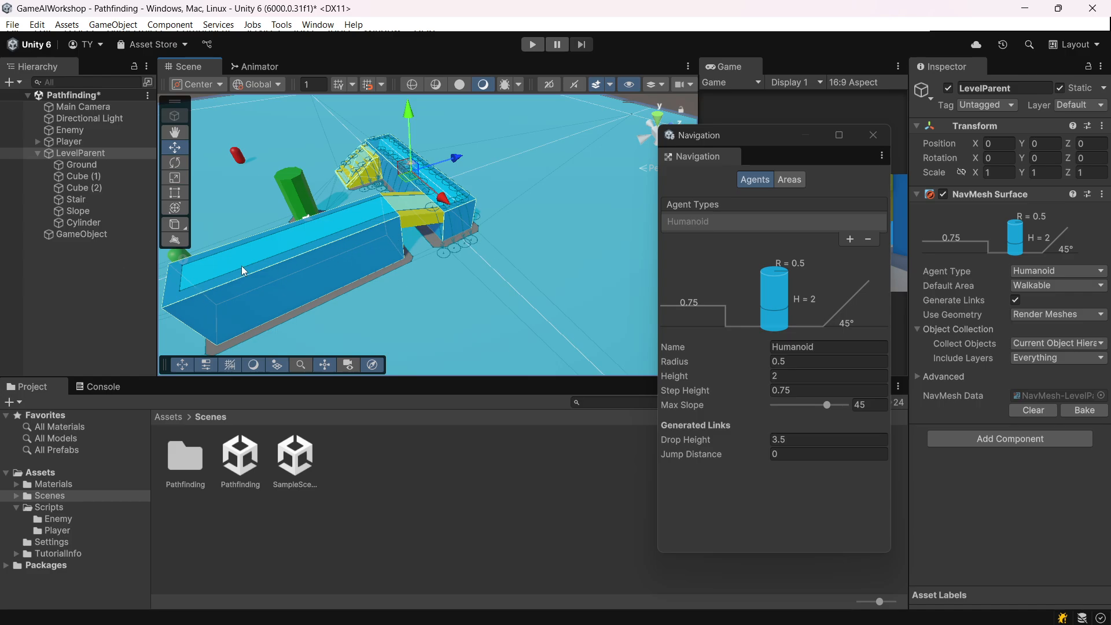
Set the Humanoid agent's Drop Height to 10 and rebake the NavMesh to generate links on both raised blocks.
{"action": "left_click", "coordinate": [822, 440]}
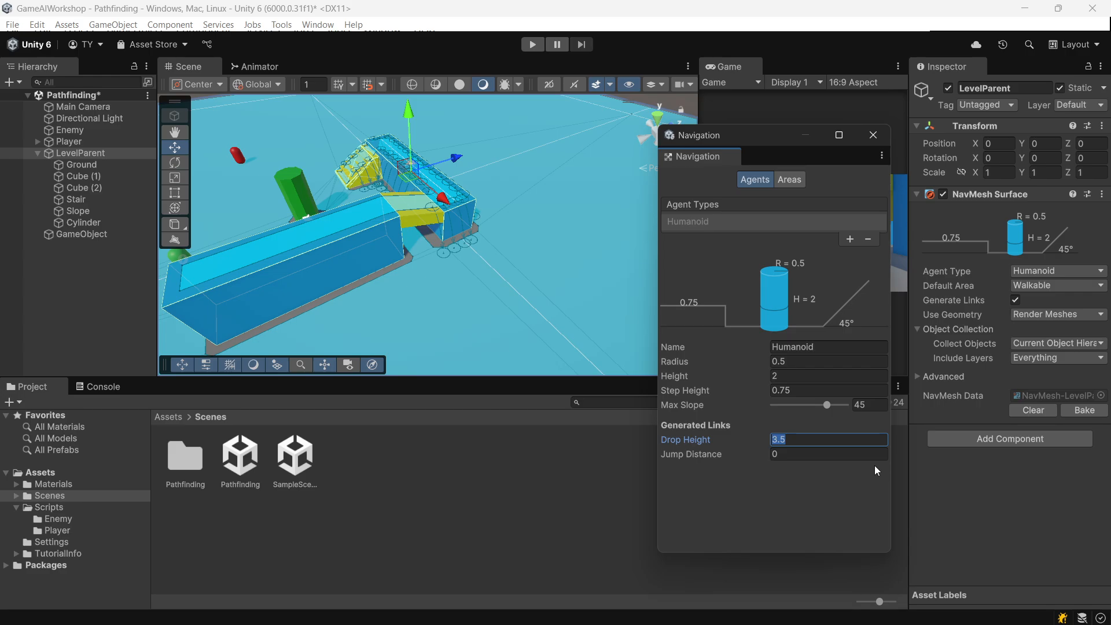
{"action": "type", "text": "10"}
{"action": "left_click", "coordinate": [1084, 410]}
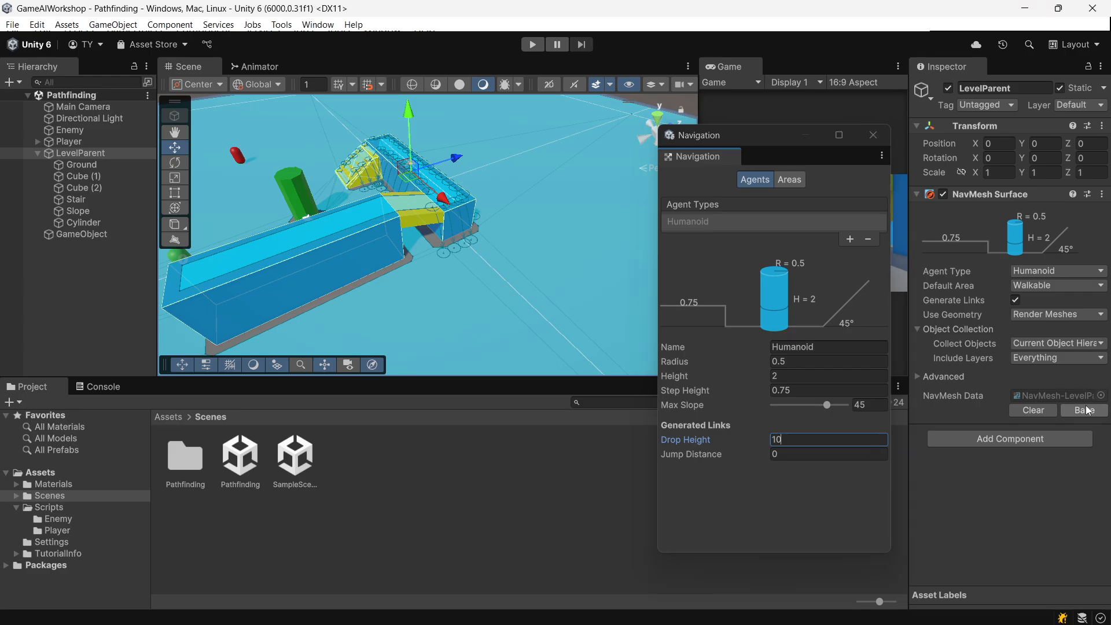
{"action": "left_click", "coordinate": [331, 243]}
{"action": "scroll", "coordinate": [318, 274], "scroll_direction": "down", "scroll_amount": 6}
{"action": "middle_click_drag", "start_coordinate": [318, 274], "coordinate": [337, 248]}
Select the Player and move it up onto the top of the long raised block, Cube (2).
{"action": "key", "text": "w"}
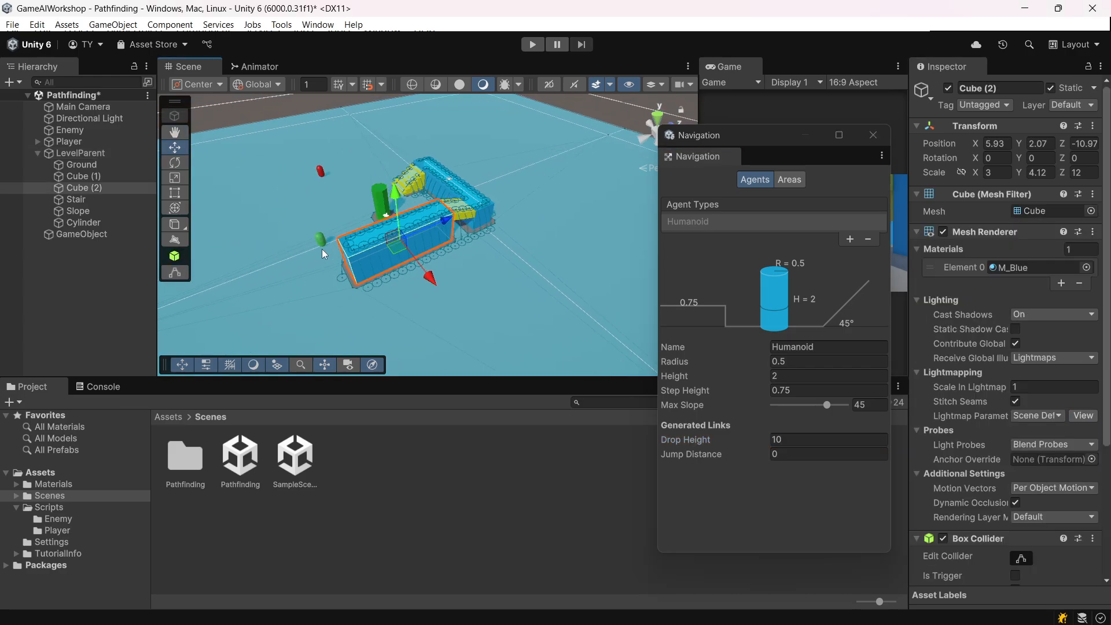
{"action": "left_click", "coordinate": [321, 248]}
{"action": "left_click", "coordinate": [318, 242]}
{"action": "left_click_drag", "start_coordinate": [339, 243], "coordinate": [316, 159]}
{"action": "left_click_drag", "start_coordinate": [337, 198], "coordinate": [358, 238]}
{"action": "right_click_drag", "start_coordinate": [359, 237], "coordinate": [337, 181]}
Move the Enemy onto the other raised block beside the yellow connecting piece, at about X 5.84, Y 3.76, Z -0.32.
{"action": "left_click", "coordinate": [318, 144]}
{"action": "left_click_drag", "start_coordinate": [340, 152], "coordinate": [592, 230]}
{"action": "left_click", "coordinate": [462, 148]}
{"action": "left_click", "coordinate": [456, 128]}
{"action": "left_click_drag", "start_coordinate": [597, 276], "coordinate": [577, 304]}
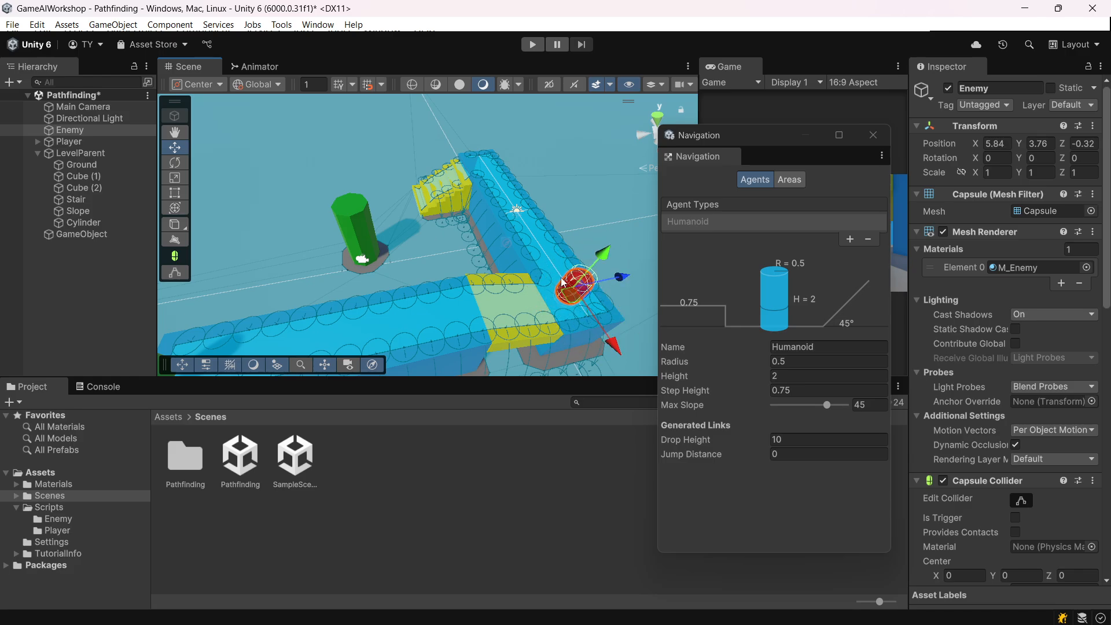
Close the Navigation settings and play the scene with both characters on the raised blocks.
{"action": "left_click", "coordinate": [873, 135]}
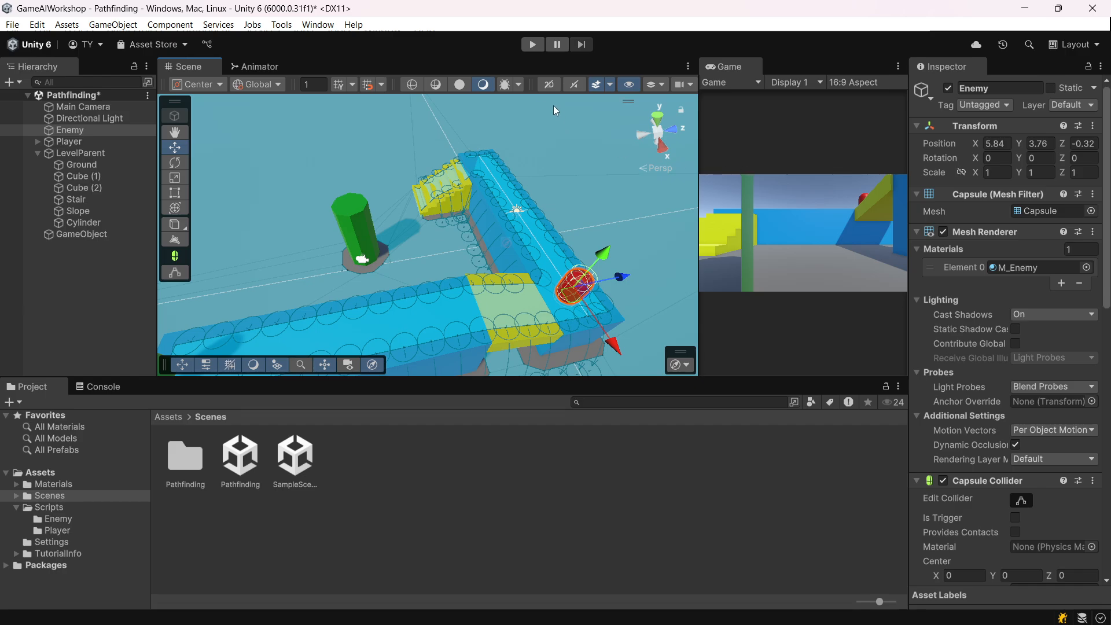
{"action": "left_click", "coordinate": [532, 46]}
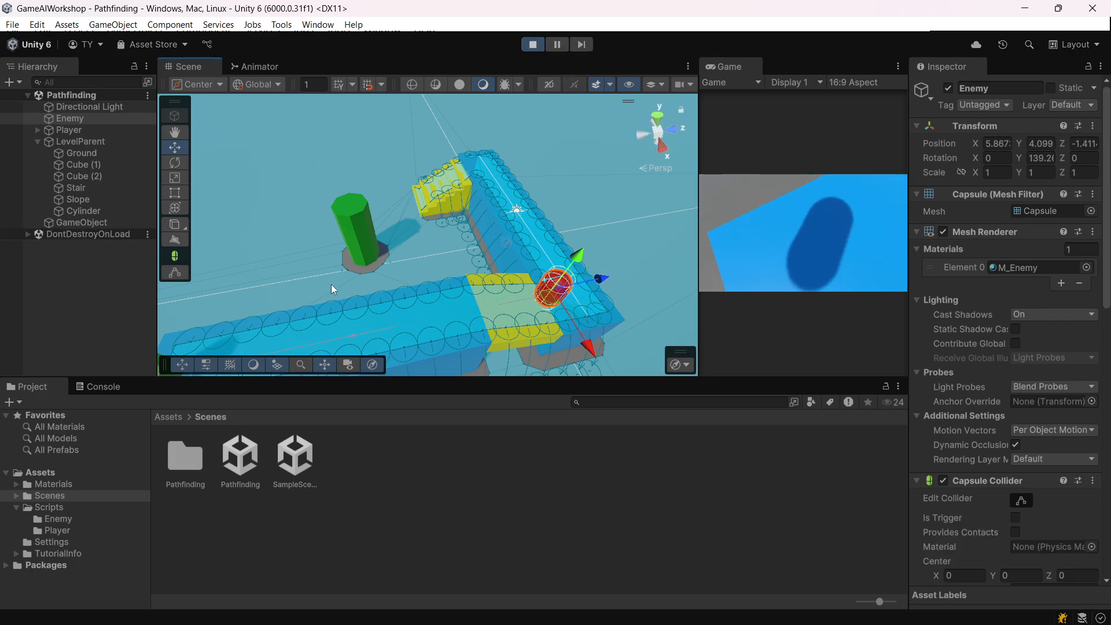
Watch the Enemy chase the Player across the raised blocks and down to the ground in play mode, ending with play mode stopped.
{"action": "left_click", "coordinate": [313, 289]}
{"action": "middle_click_drag", "start_coordinate": [304, 295], "coordinate": [373, 236]}
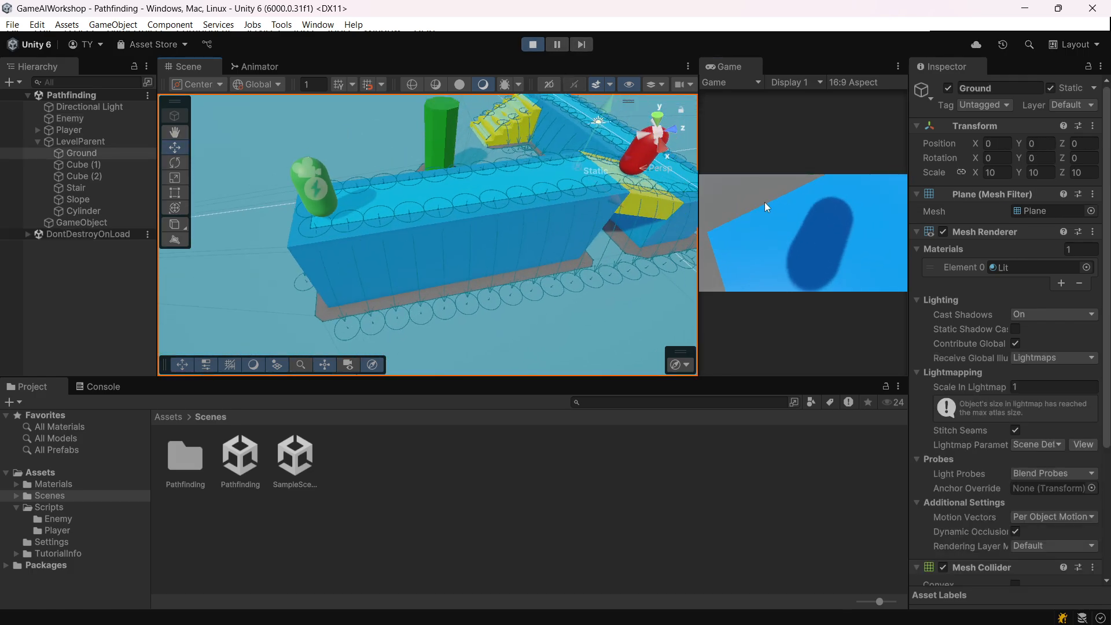
{"action": "left_click", "coordinate": [544, 213]}
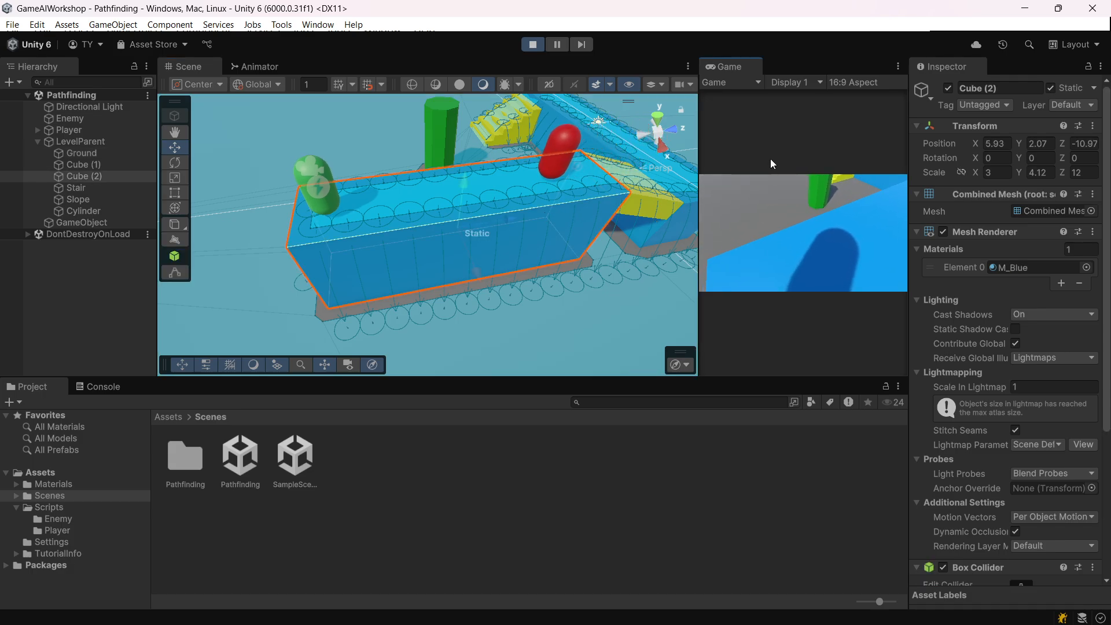
{"action": "left_click_drag", "start_coordinate": [698, 173], "coordinate": [666, 174]}
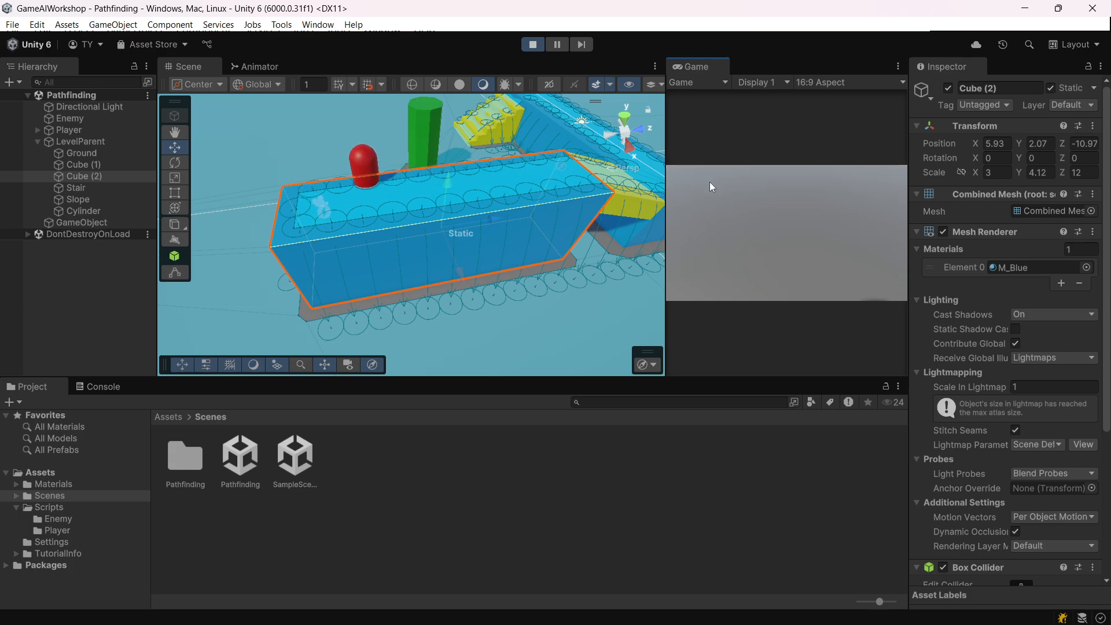
{"action": "scroll", "coordinate": [466, 233], "scroll_direction": "down", "scroll_amount": 4}
{"action": "left_click_drag", "start_coordinate": [372, 228], "coordinate": [530, 248], "text": "alt"}
{"action": "scroll", "coordinate": [550, 214], "scroll_direction": "up", "scroll_amount": 4}
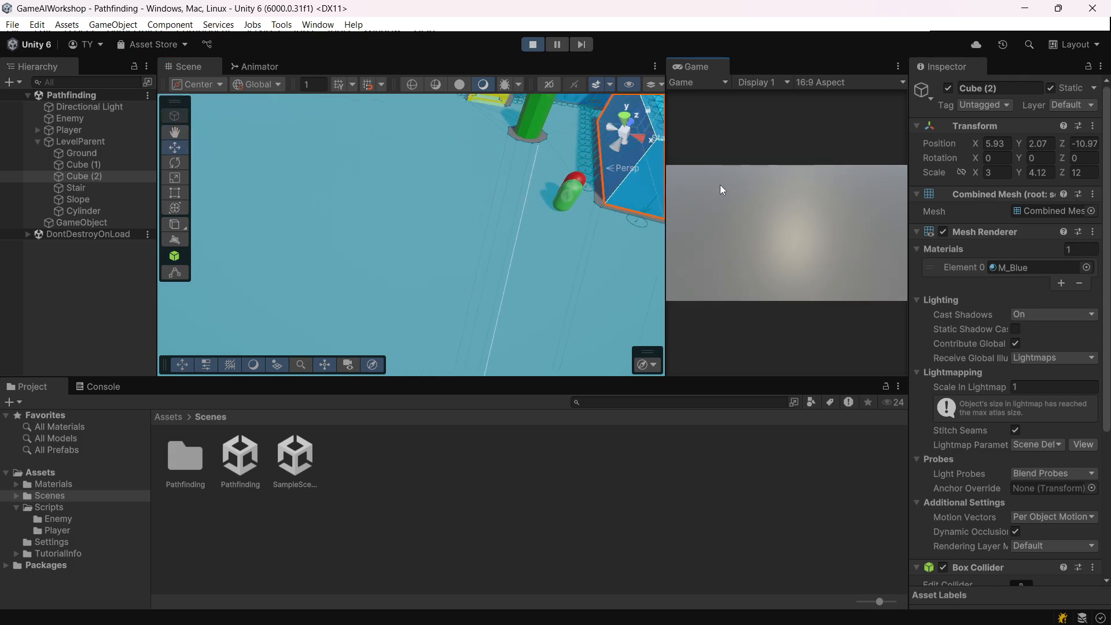
{"action": "left_click", "coordinate": [537, 46]}
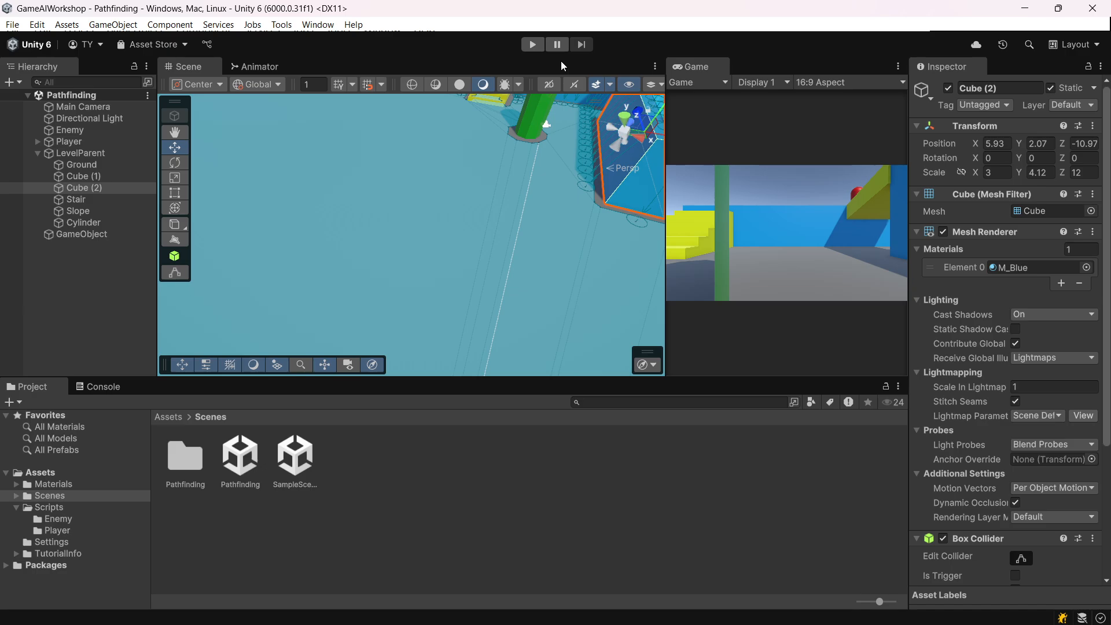
Duplicate the long raised block, Cube (2), and move the copy along X to 10.97, leaving a gap between the two blocks.
{"action": "scroll", "coordinate": [504, 280], "scroll_direction": "down", "scroll_amount": 3}
{"action": "middle_click_drag", "start_coordinate": [504, 280], "coordinate": [356, 248]}
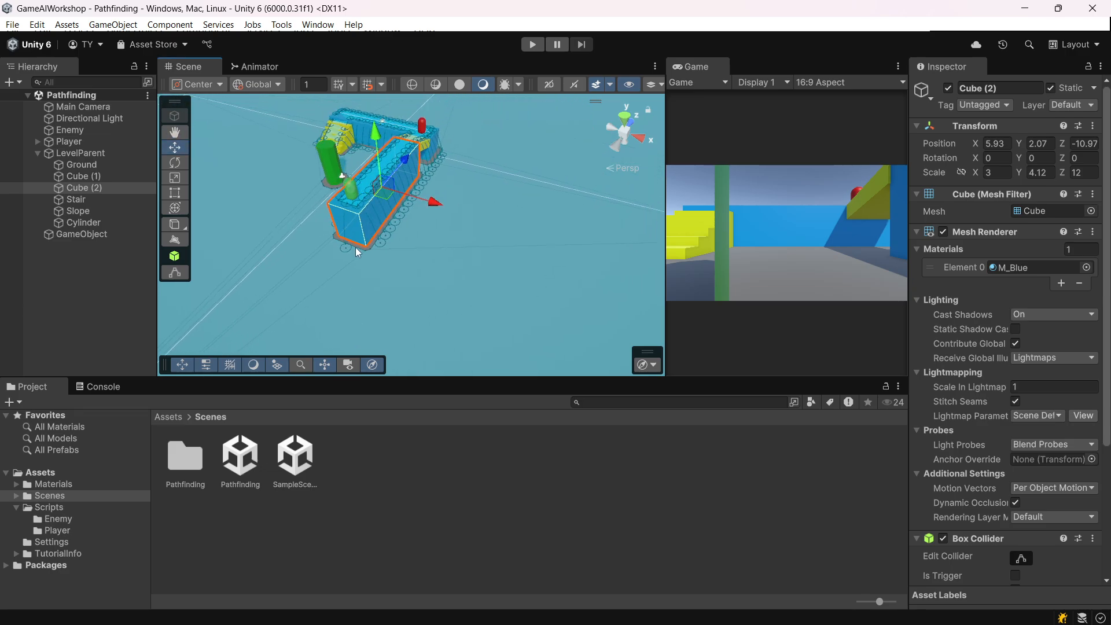
{"action": "left_click", "coordinate": [355, 240]}
{"action": "scroll", "coordinate": [358, 240], "scroll_direction": "up", "scroll_amount": 3}
{"action": "middle_click_drag", "start_coordinate": [363, 179], "coordinate": [415, 246]}
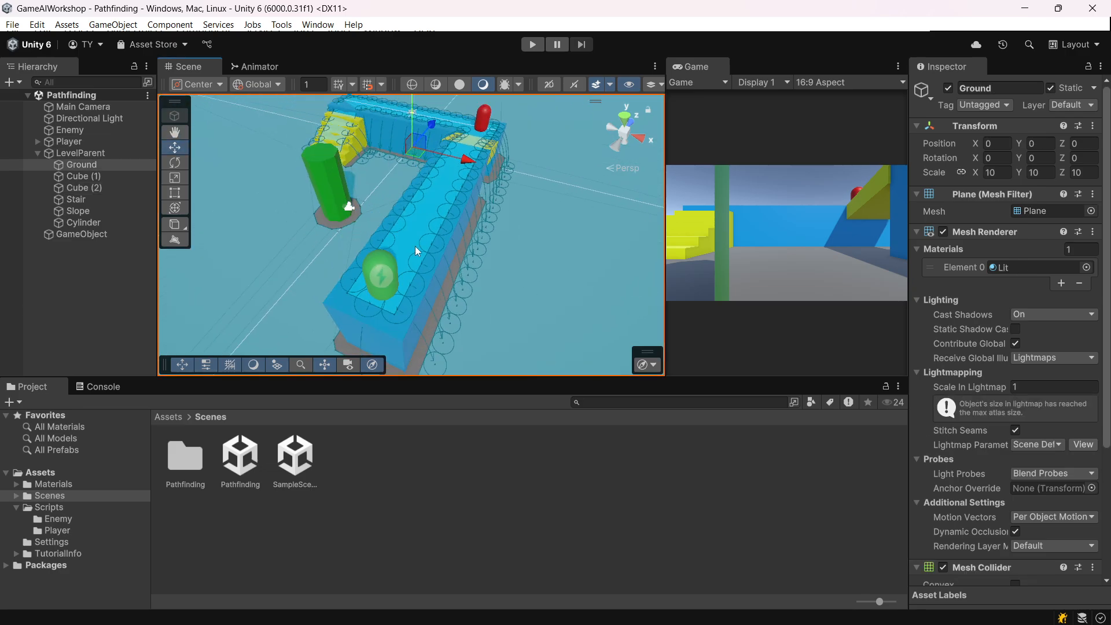
{"action": "left_click", "coordinate": [415, 245]}
{"action": "middle_click_drag", "start_coordinate": [544, 283], "coordinate": [491, 275]}
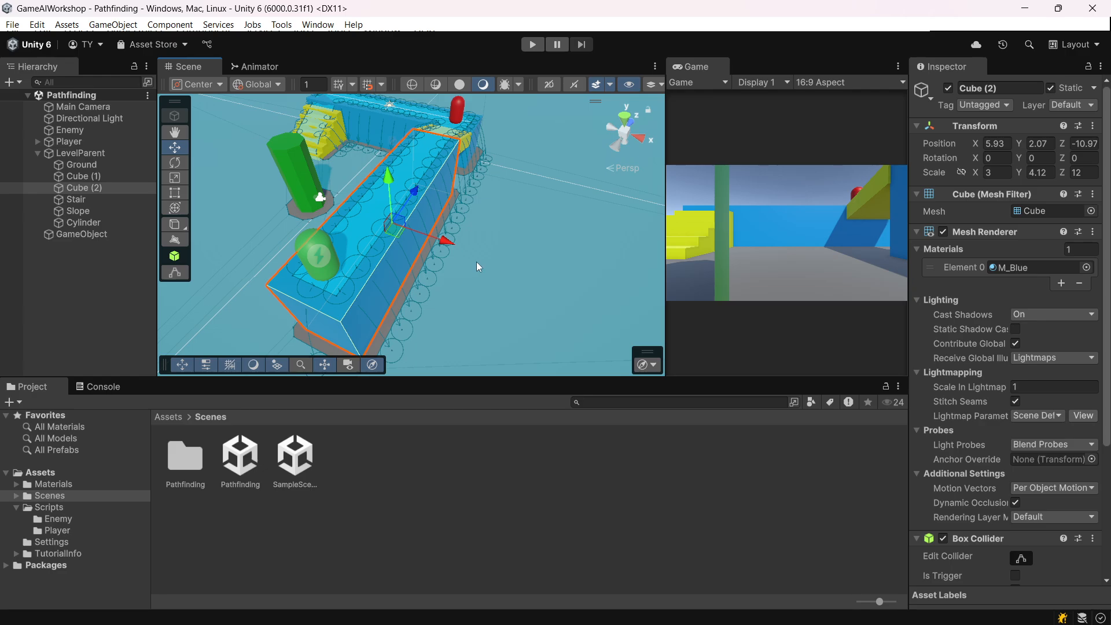
{"action": "left_click_drag", "start_coordinate": [437, 242], "coordinate": [543, 276]}
{"action": "key", "text": "ctrl+z"}
{"action": "key", "text": "ctrl+d"}
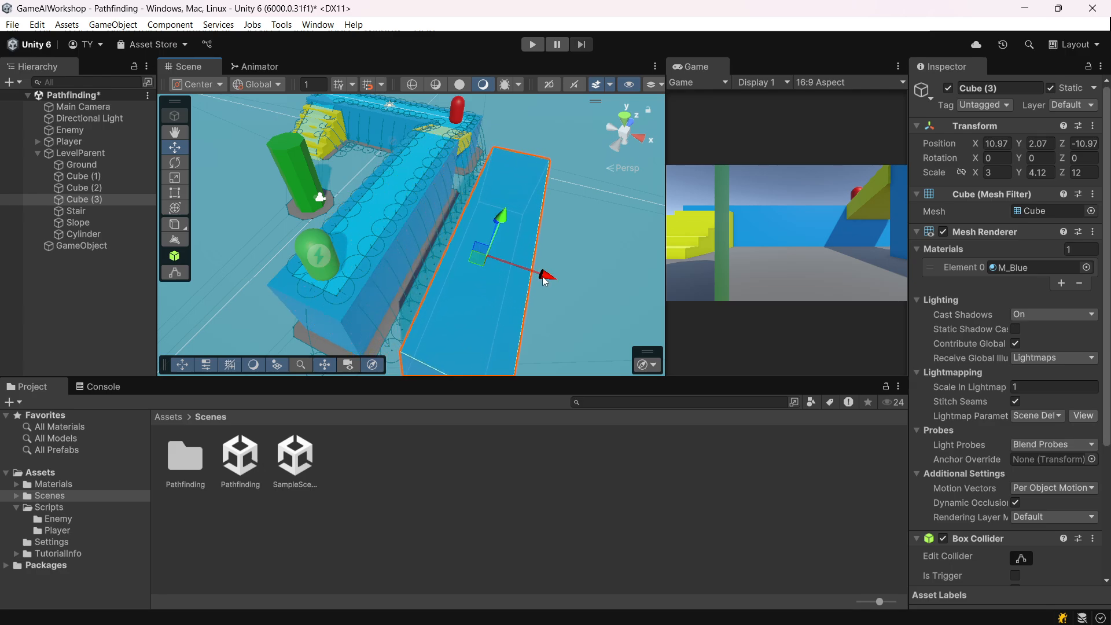
Open the agent settings of LevelParent's NavMesh Surface, set the Humanoid's Jump Distance to 3, and save the scene.
{"action": "scroll", "coordinate": [479, 252], "scroll_direction": "down", "scroll_amount": 3}
{"action": "middle_click_drag", "start_coordinate": [479, 252], "coordinate": [529, 227]}
{"action": "scroll", "coordinate": [528, 225], "scroll_direction": "up", "scroll_amount": 3}
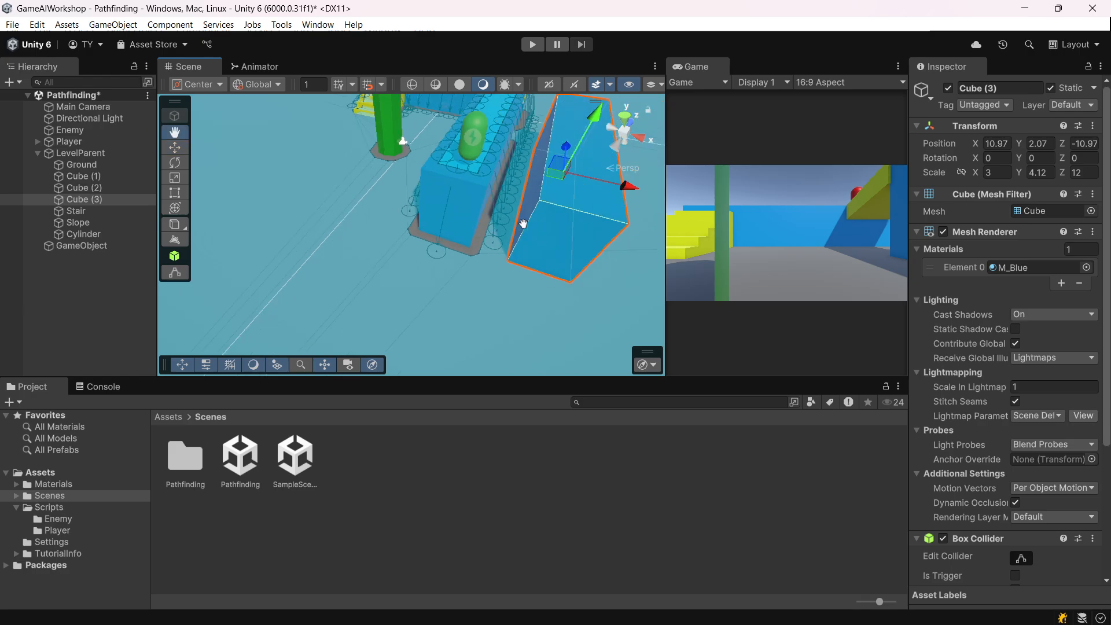
{"action": "key", "text": "f"}
{"action": "middle_click_drag", "start_coordinate": [406, 231], "coordinate": [498, 233]}
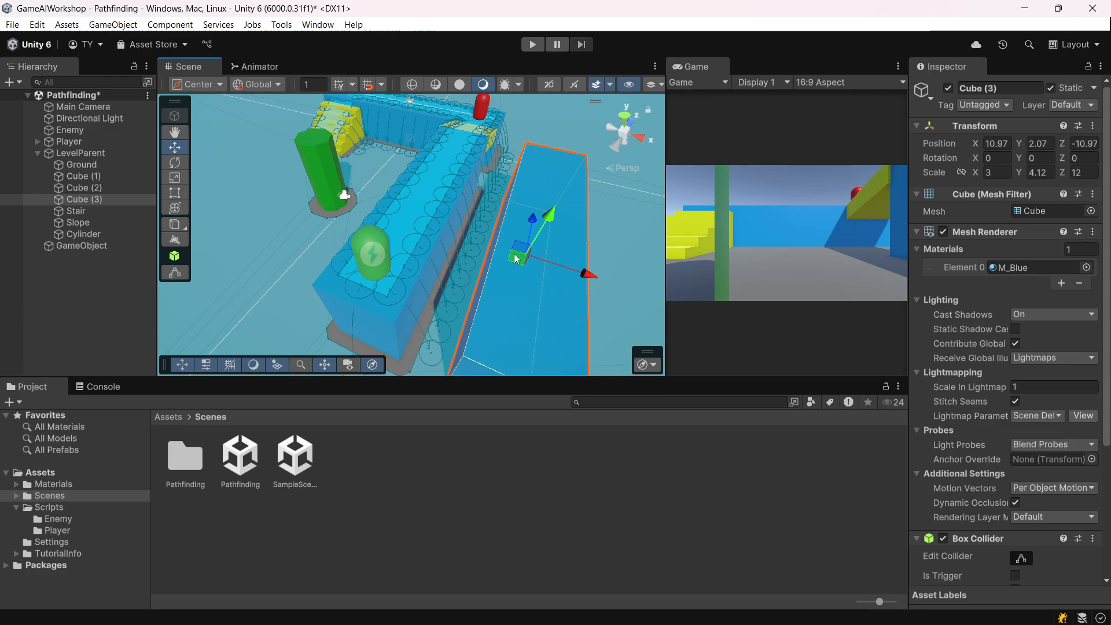
{"action": "middle_click_drag", "start_coordinate": [512, 242], "coordinate": [524, 199]}
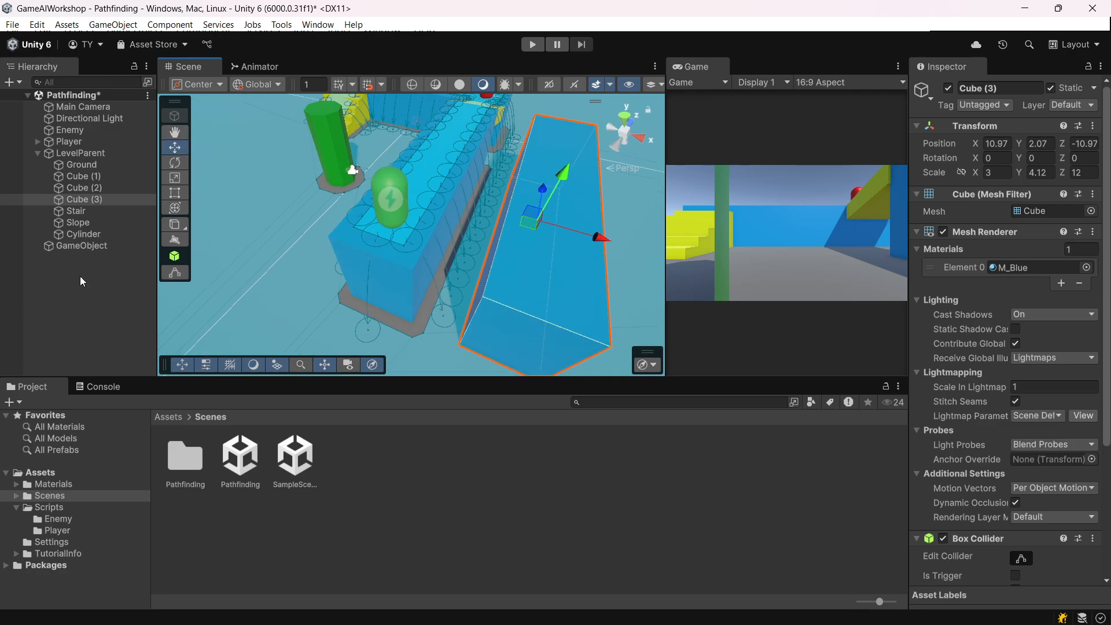
{"action": "left_click", "coordinate": [81, 153]}
{"action": "left_click", "coordinate": [1052, 270]}
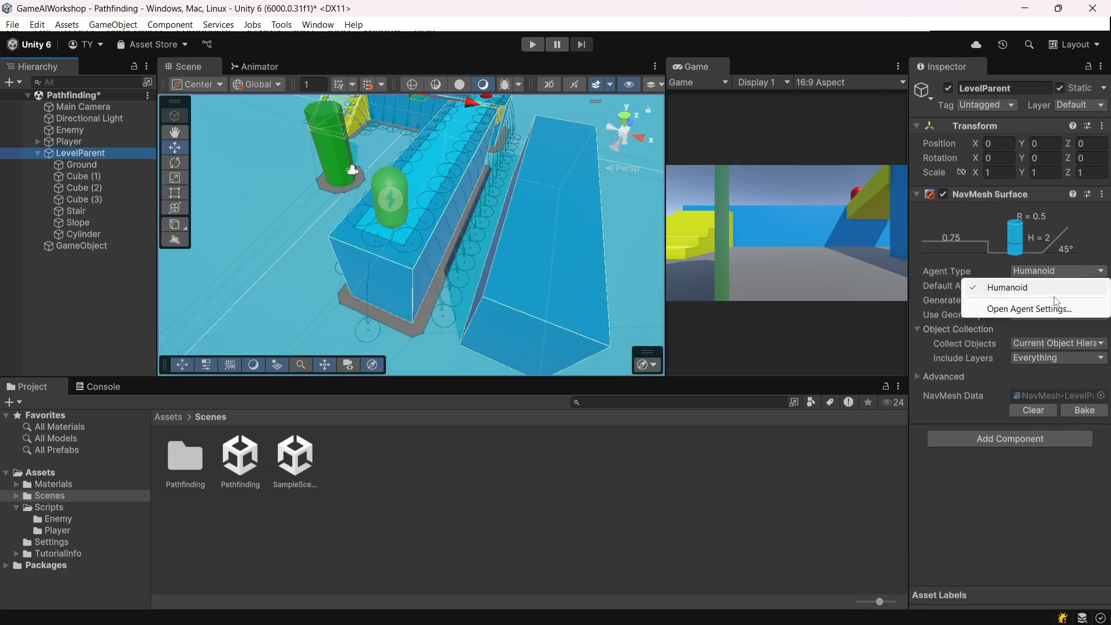
{"action": "left_click", "coordinate": [1048, 315]}
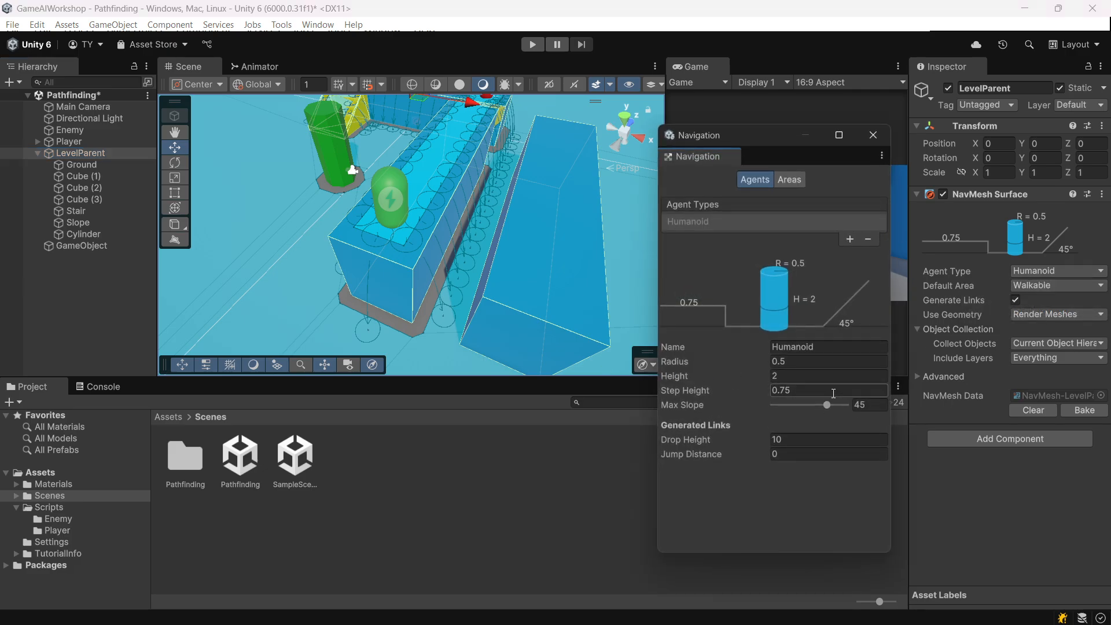
{"action": "left_click", "coordinate": [839, 454]}
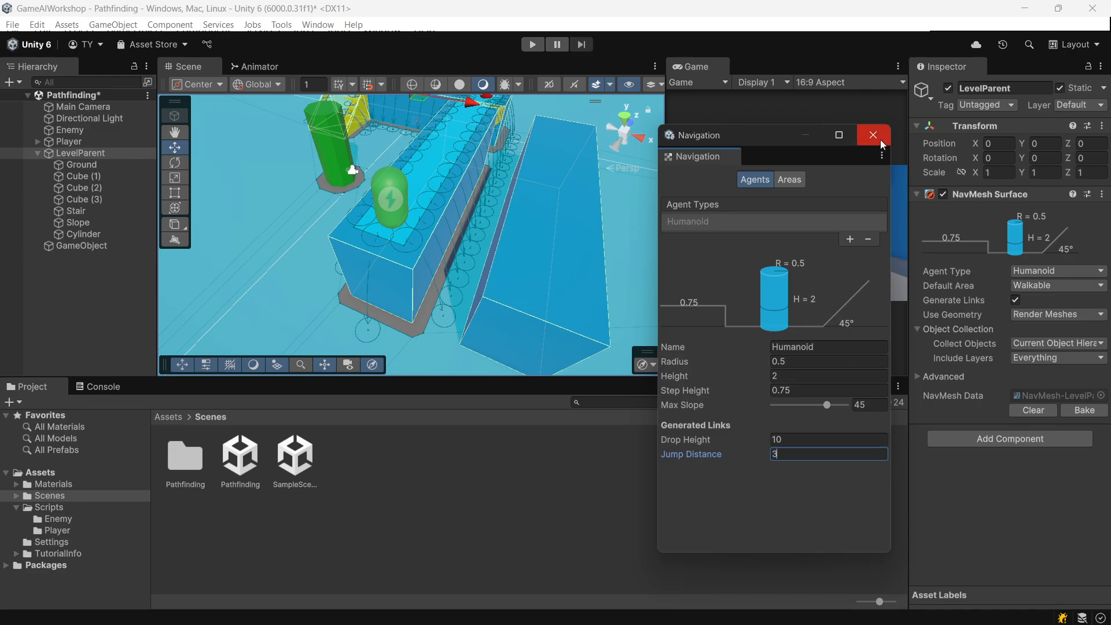
{"action": "key", "text": "ctrl+s"}
Rebake LevelParent's NavMesh and inspect the generated links in the gap between the two long raised blocks.
{"action": "left_click", "coordinate": [1084, 410]}
{"action": "scroll", "coordinate": [577, 297], "scroll_direction": "up", "scroll_amount": 5}
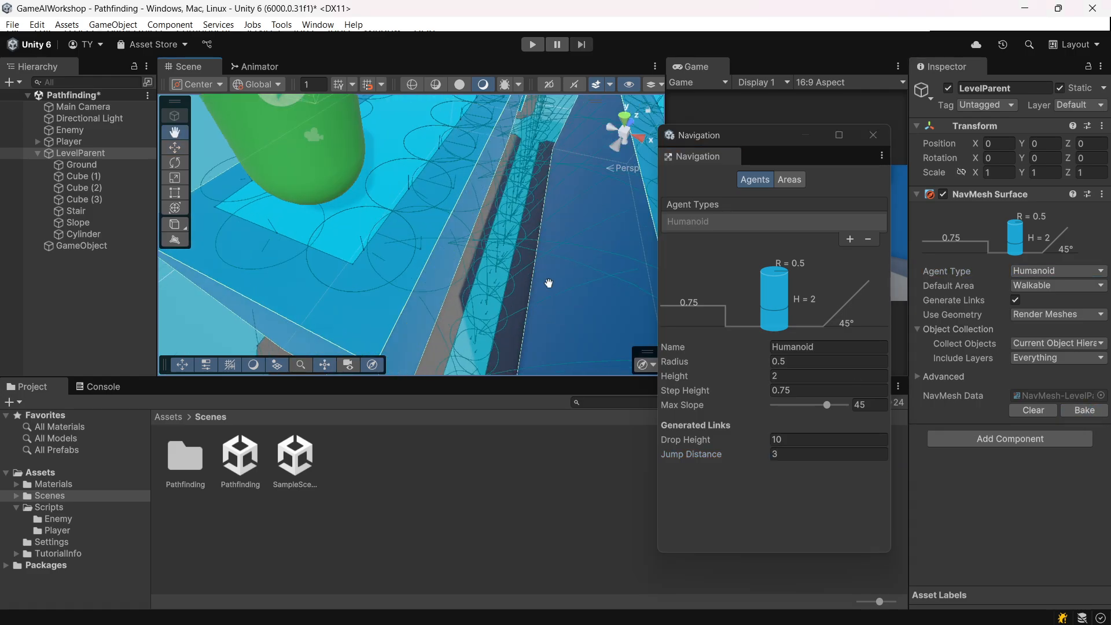
{"action": "scroll", "coordinate": [549, 283], "scroll_direction": "down", "scroll_amount": 5}
{"action": "scroll", "coordinate": [457, 255], "scroll_direction": "up", "scroll_amount": 3}
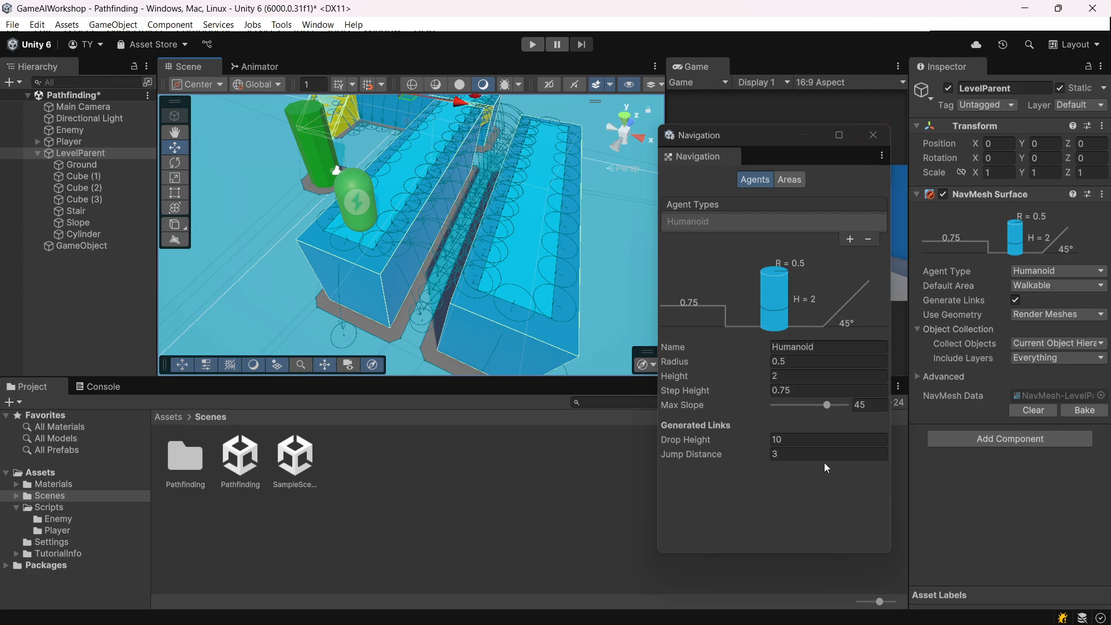
Set the Humanoid agent's Drop Height to 0, then rebake the level's NavMesh and save the scene.
{"action": "left_click", "coordinate": [796, 439]}
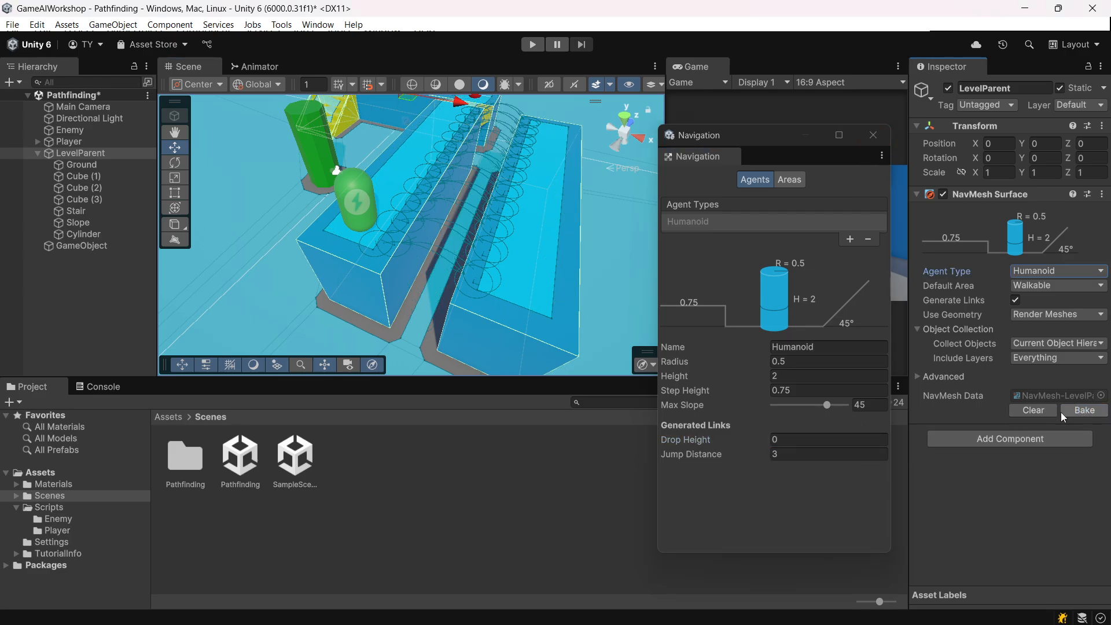
{"action": "scroll", "coordinate": [456, 250], "scroll_direction": "up", "scroll_amount": 5}
{"action": "key", "text": "ctrl+s"}
{"action": "scroll", "coordinate": [439, 264], "scroll_direction": "down", "scroll_amount": 5}
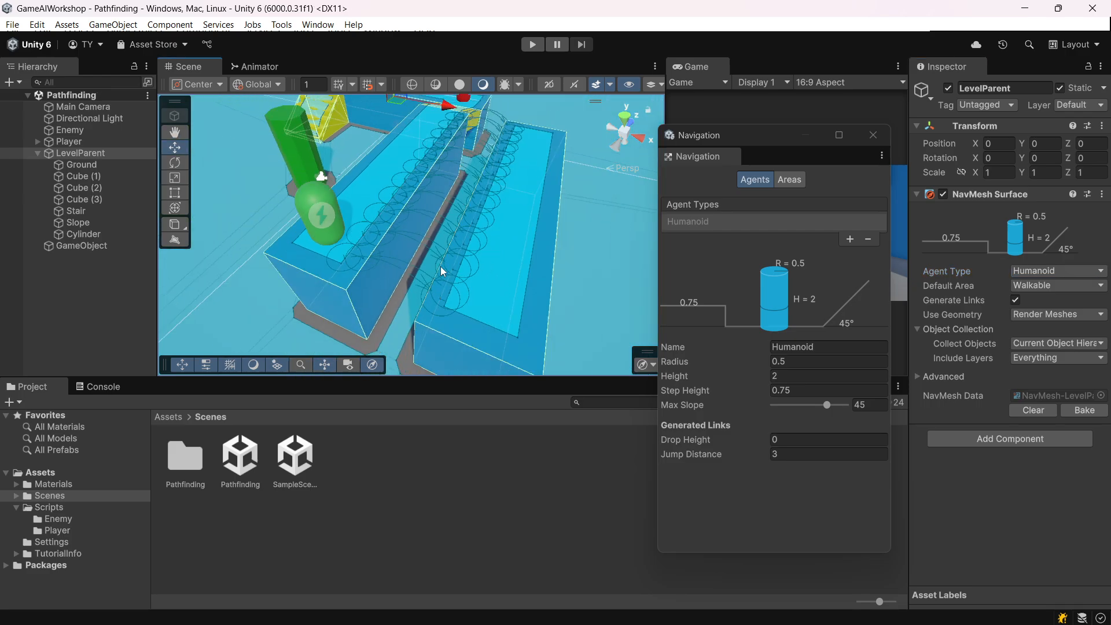
Examine the generated jump links between the two long blocks.
{"action": "scroll", "coordinate": [441, 267], "scroll_direction": "up", "scroll_amount": 5}
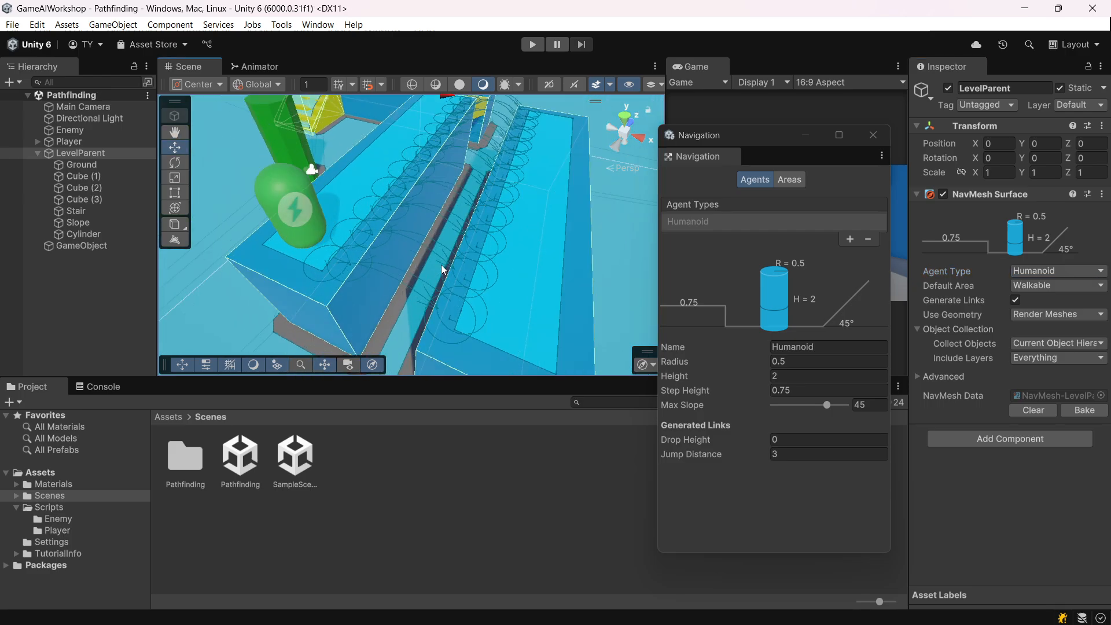
{"action": "scroll", "coordinate": [422, 156], "scroll_direction": "down", "scroll_amount": 3}
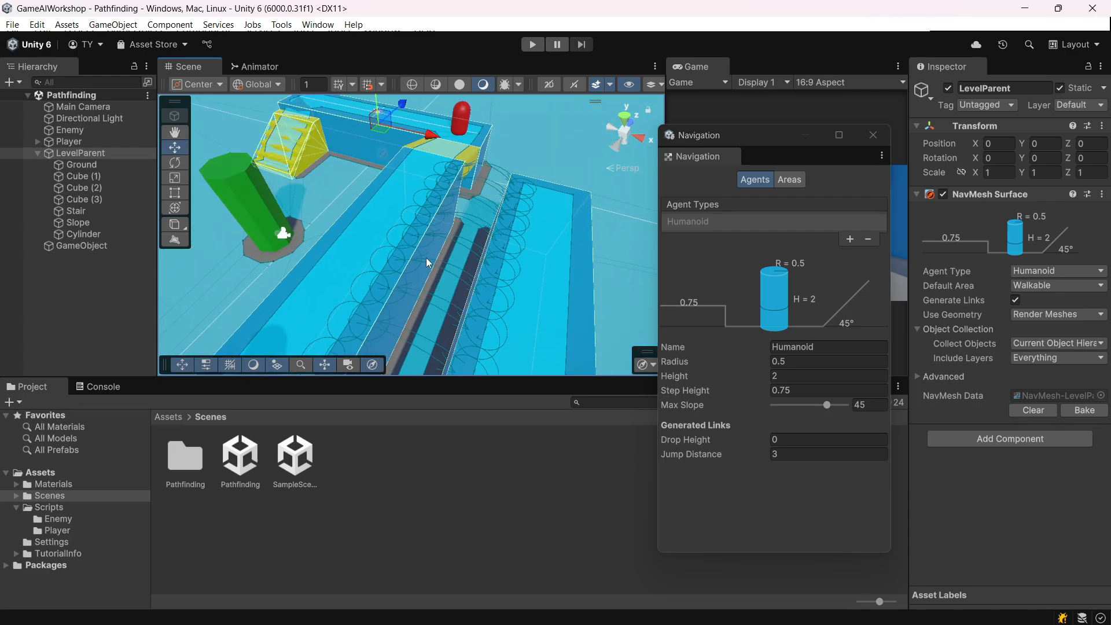
{"action": "scroll", "coordinate": [485, 125], "scroll_direction": "up", "scroll_amount": 3}
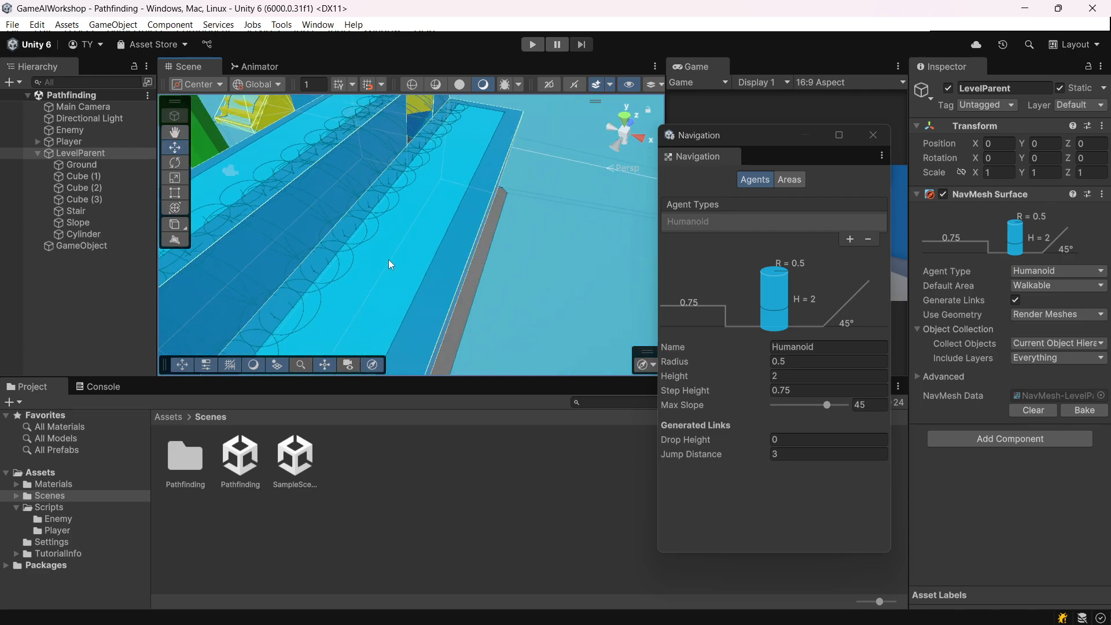
{"action": "scroll", "coordinate": [451, 253], "scroll_direction": "down", "scroll_amount": 4}
{"action": "mouse_move", "coordinate": [485, 253]}
{"action": "middle_mouse_down"}
{"action": "mouse_move", "coordinate": [488, 238]}
{"action": "mouse_move", "coordinate": [477, 236]}
{"action": "middle_mouse_up"}
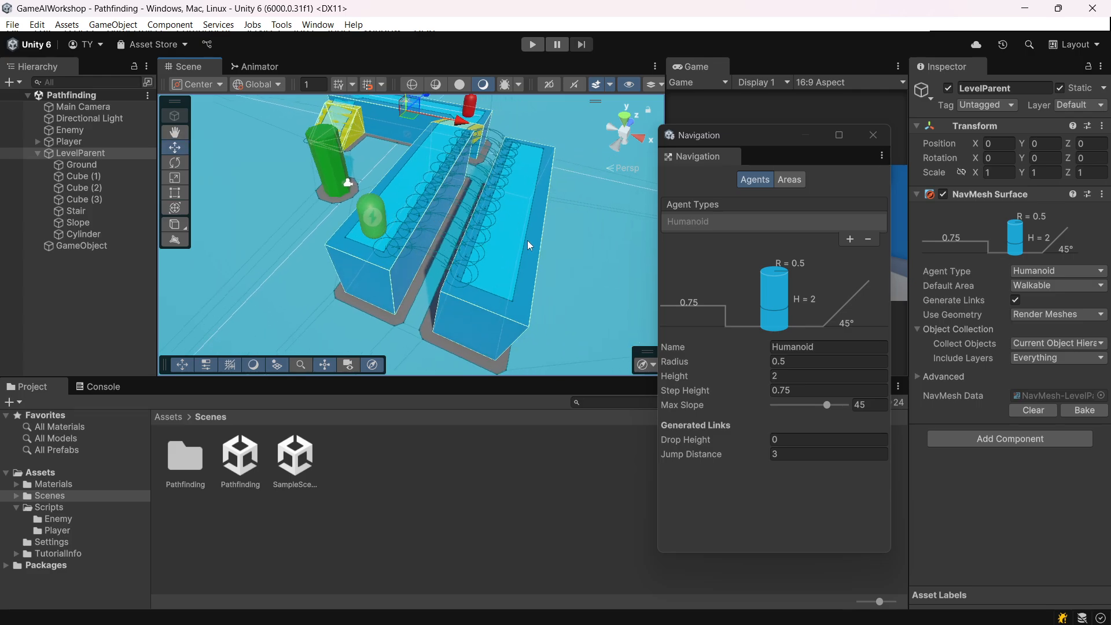
{"action": "scroll", "coordinate": [535, 229], "scroll_direction": "up", "scroll_amount": 3}
{"action": "middle_click_drag", "start_coordinate": [544, 218], "coordinate": [512, 235]}
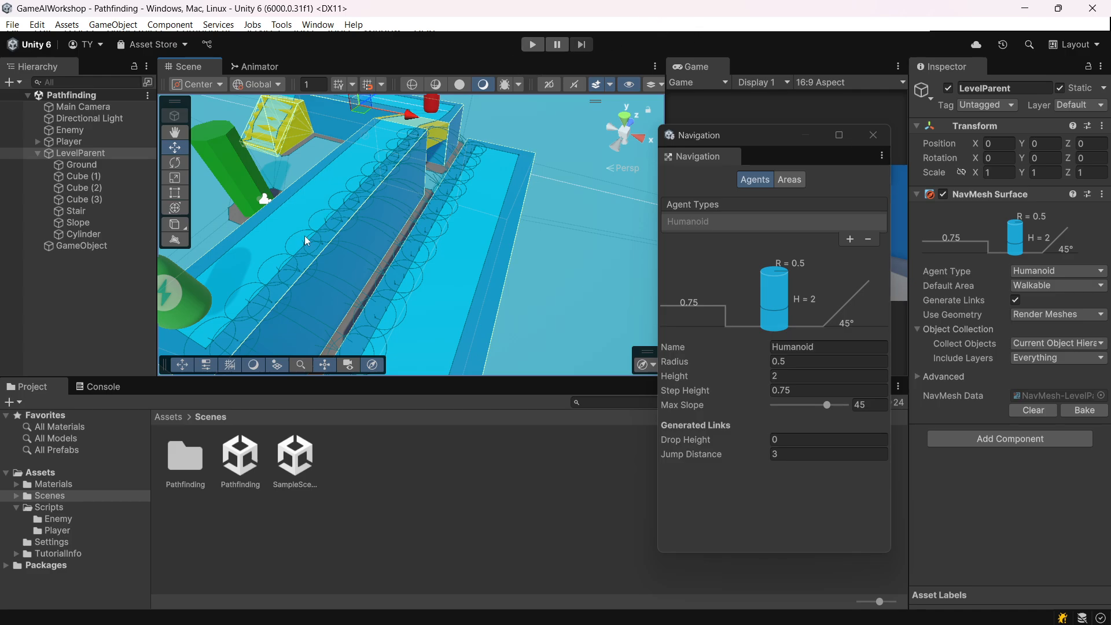
Move the Player onto the outer long block, at about X 10.66, Y 5.48, Z -15.88.
{"action": "middle_click_drag", "start_coordinate": [305, 236], "coordinate": [328, 235]}
{"action": "left_click", "coordinate": [304, 265]}
{"action": "left_click_drag", "start_coordinate": [340, 284], "coordinate": [572, 353]}
Play the scene to test whether the Enemy reaches the Player across the gap, then stop and save the scene.
{"action": "left_click", "coordinate": [540, 44]}
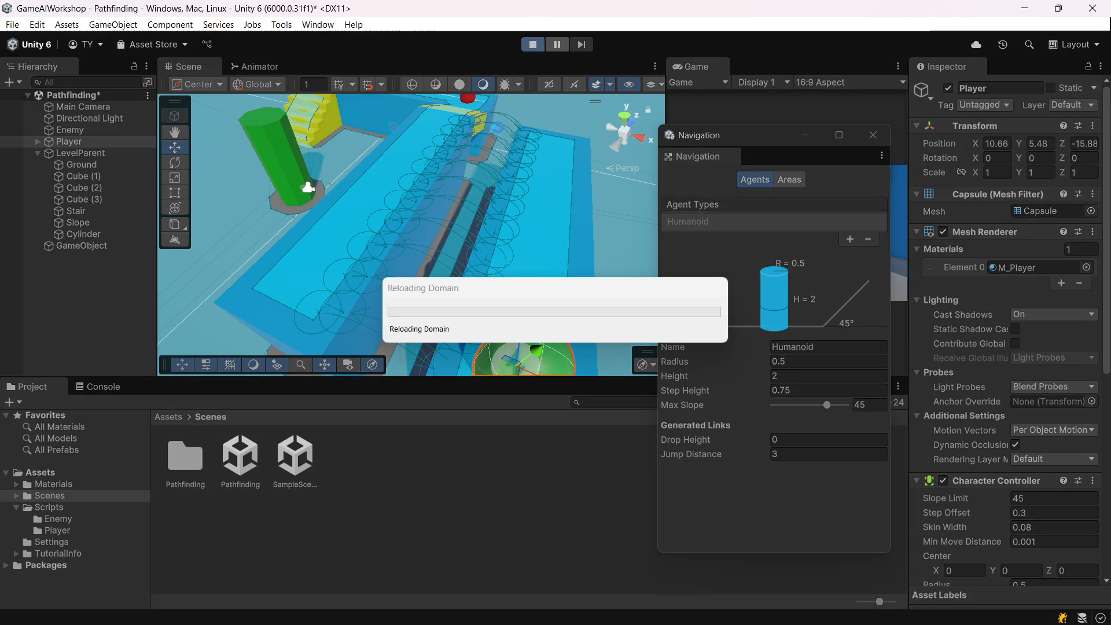
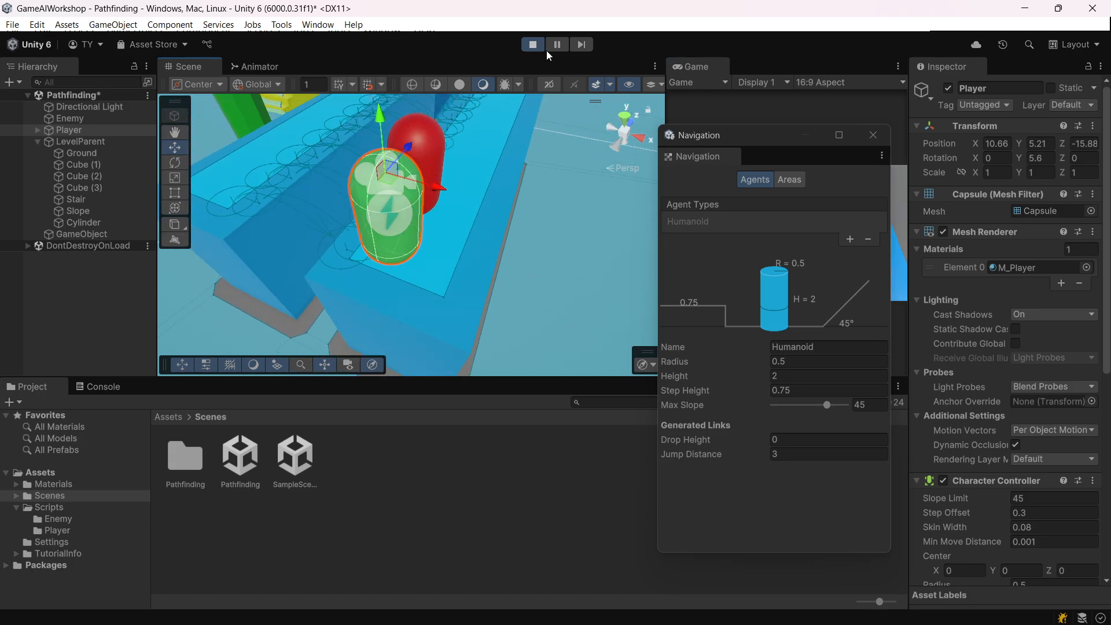
{"action": "left_click", "coordinate": [535, 45]}
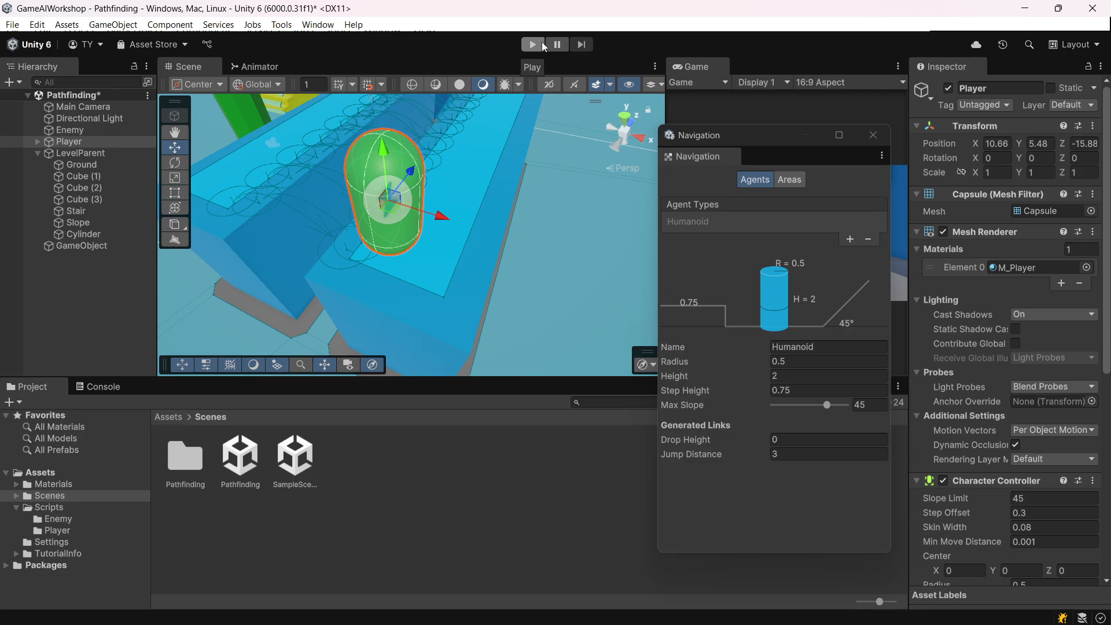
{"action": "key", "text": "ctrl+s"}
Review the Player's movement settings and re-enter the Humanoid agent's Jump Distance as 3.
{"action": "scroll", "coordinate": [397, 148], "scroll_direction": "down", "scroll_amount": 5}
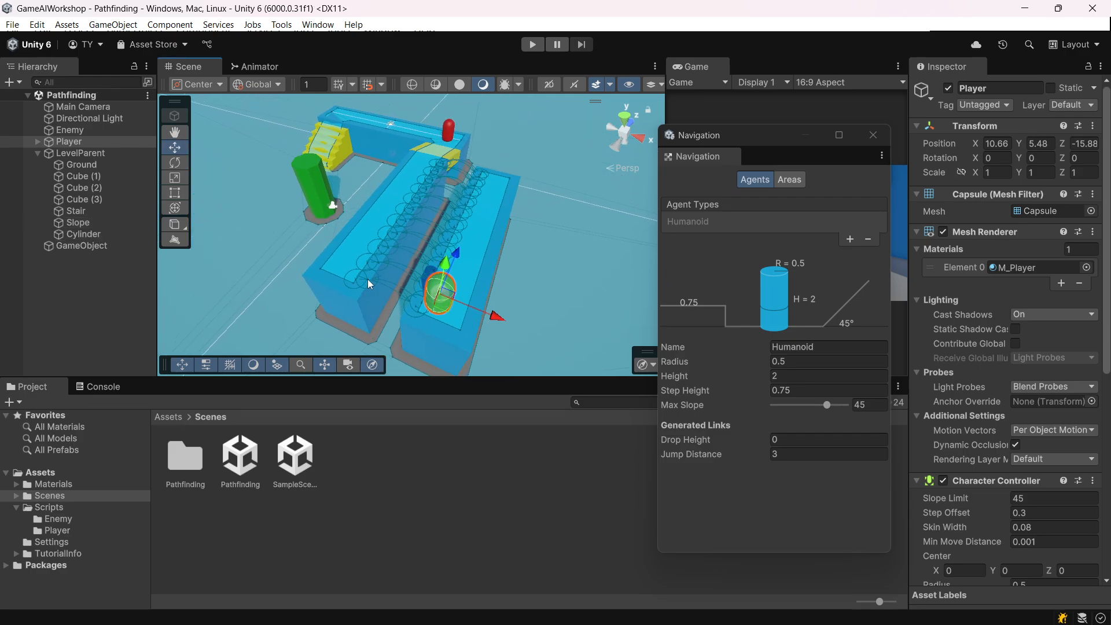
{"action": "scroll", "coordinate": [1036, 405], "scroll_direction": "down", "scroll_amount": 10}
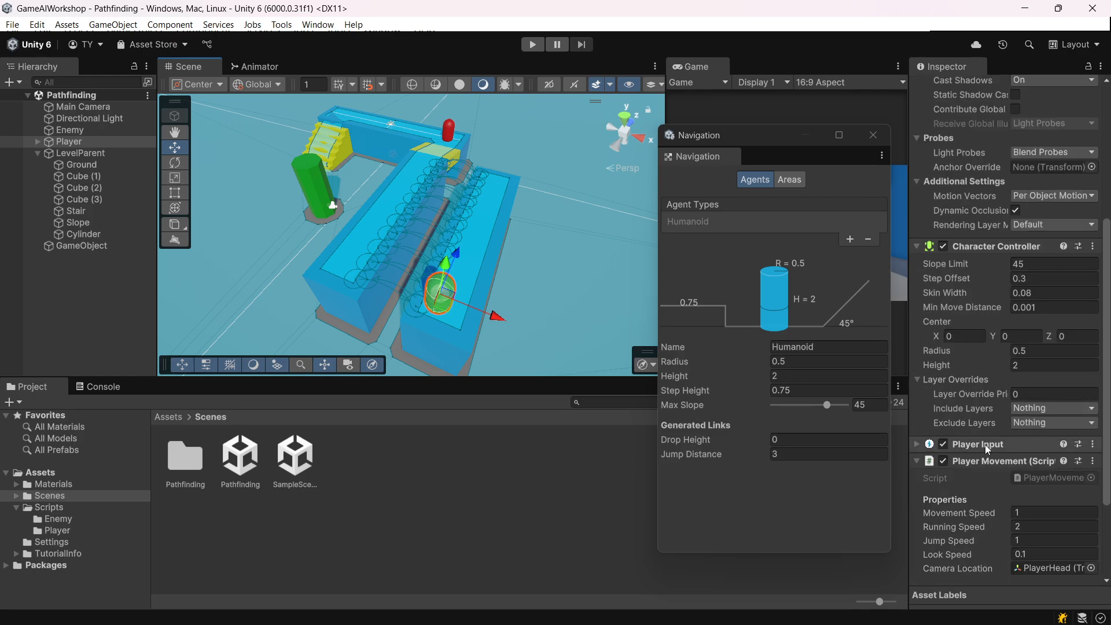
{"action": "scroll", "coordinate": [984, 444], "scroll_direction": "down", "scroll_amount": 3}
{"action": "left_click", "coordinate": [796, 455]}
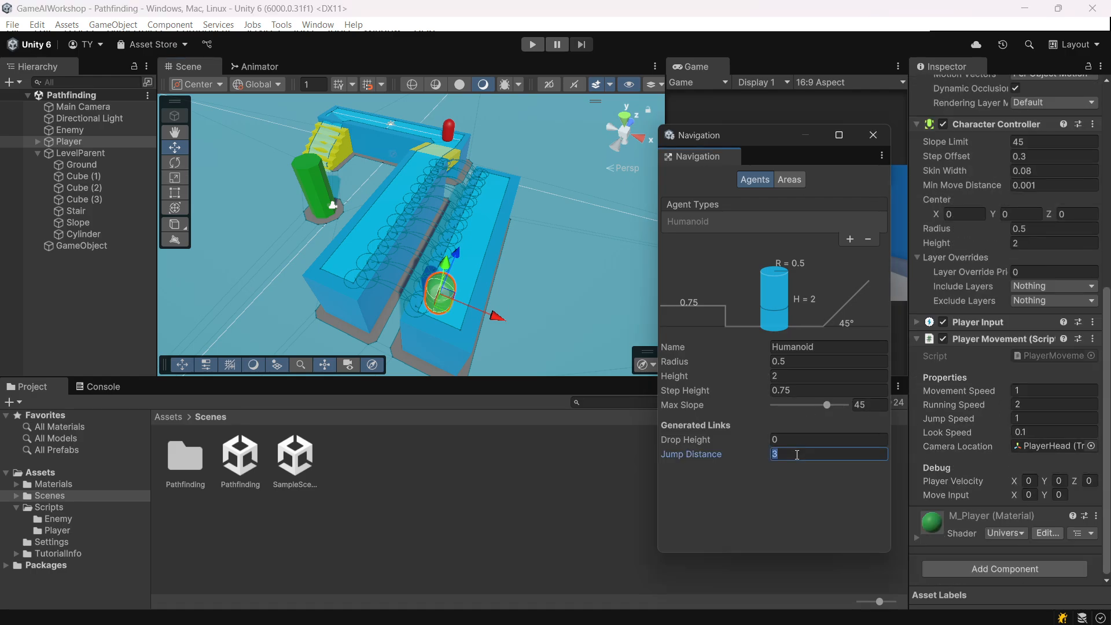
{"action": "key", "text": "BackSpace"}
{"action": "type", "text": "3"}
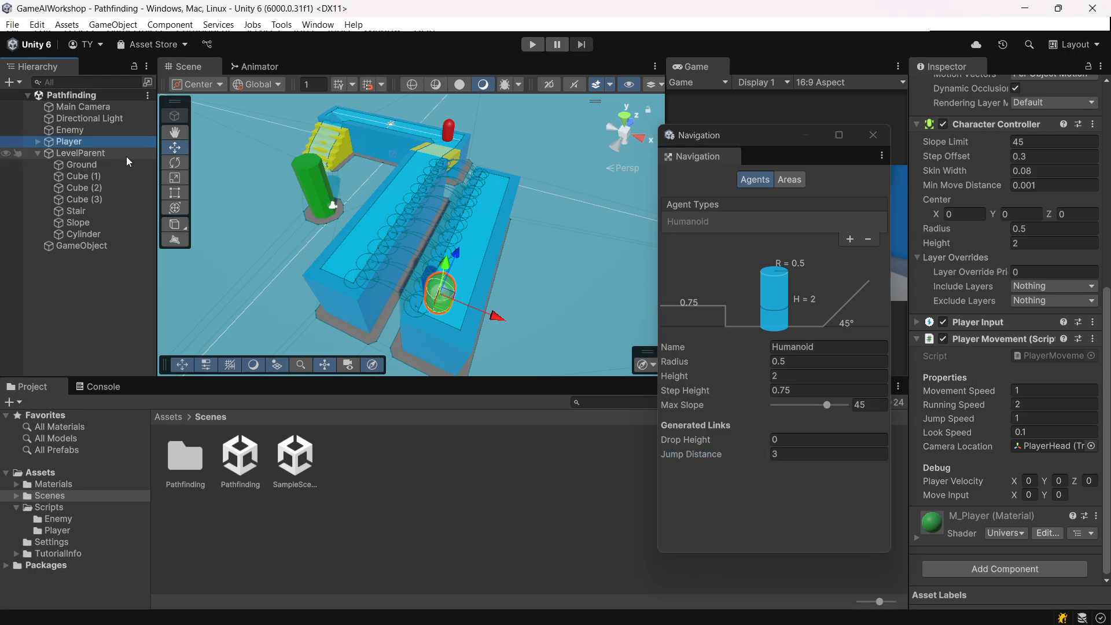
Turn off Generate Links on LevelParent's NavMesh Surface.
{"action": "left_click", "coordinate": [115, 153]}
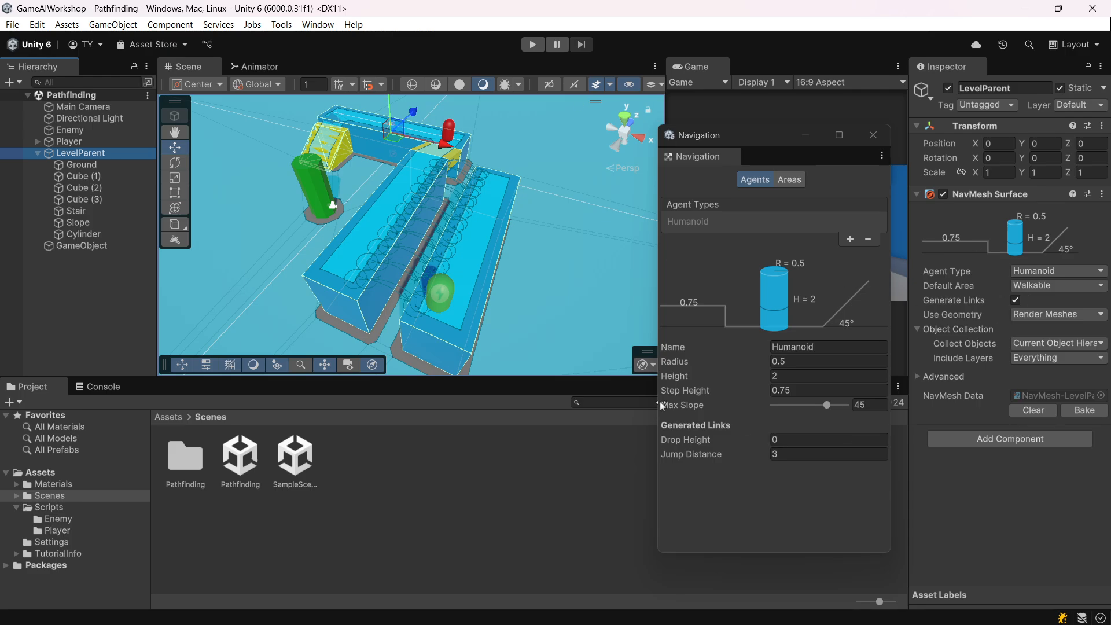
{"action": "scroll", "coordinate": [451, 182], "scroll_direction": "up", "scroll_amount": 4}
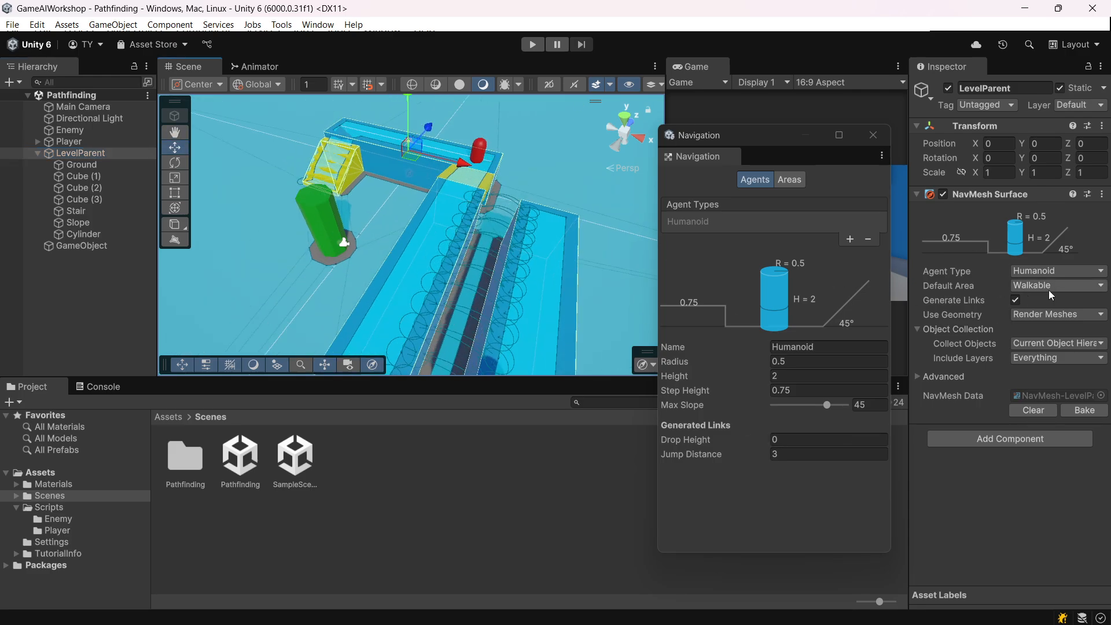
{"action": "left_click", "coordinate": [1015, 301]}
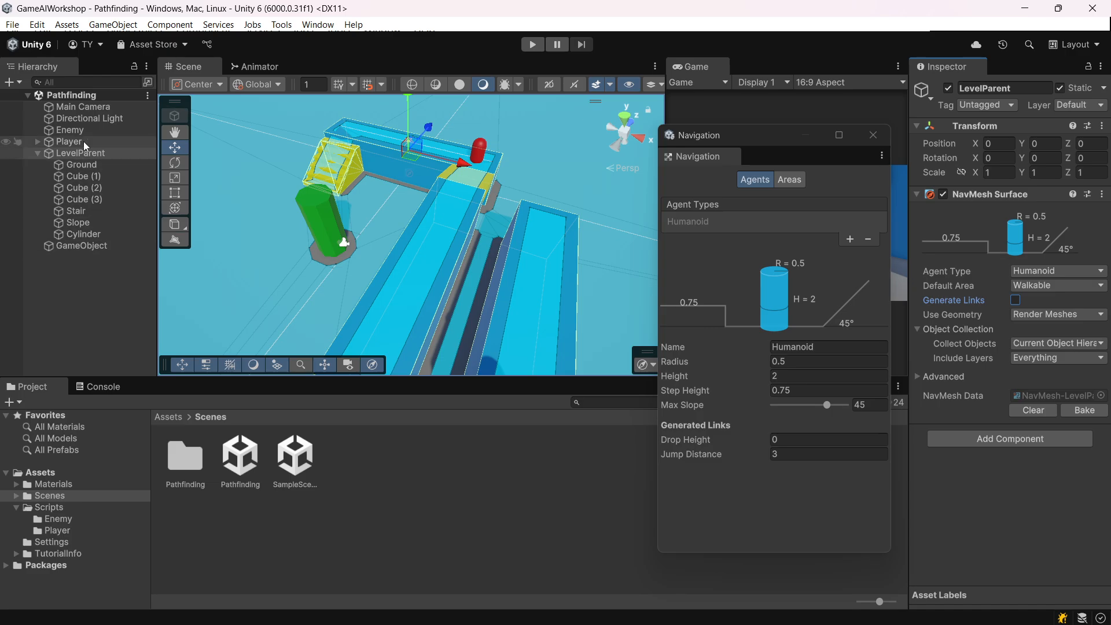
Create an empty child object under LevelParent and add a NavMesh Link component to it.
{"action": "right_click", "coordinate": [79, 156]}
{"action": "left_click", "coordinate": [172, 321]}
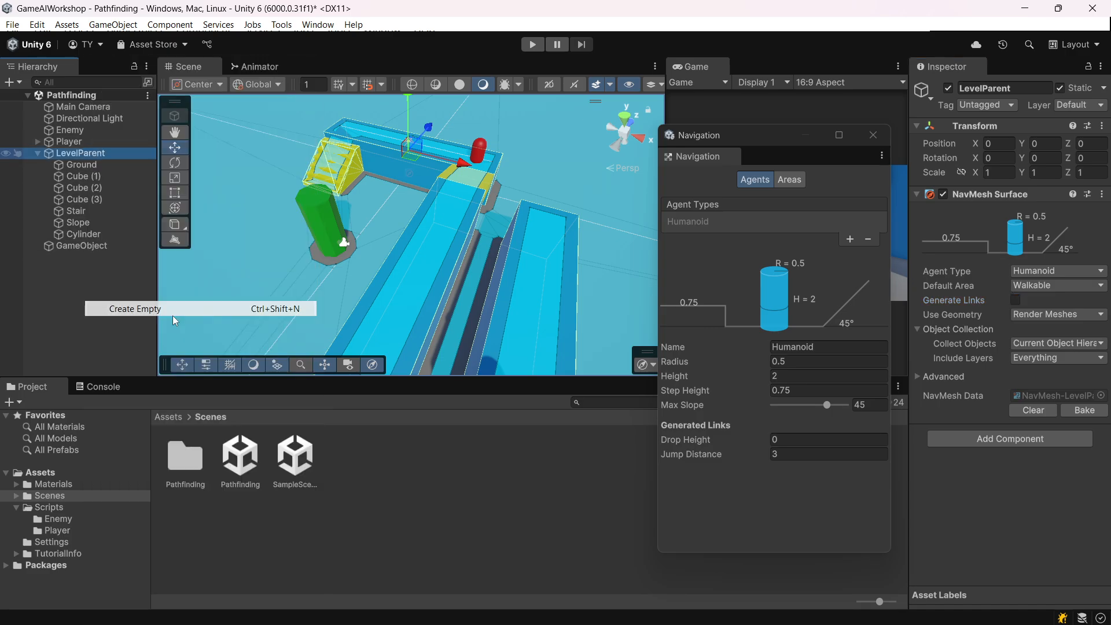
{"action": "right_click", "coordinate": [100, 248]}
{"action": "left_click", "coordinate": [1032, 207]}
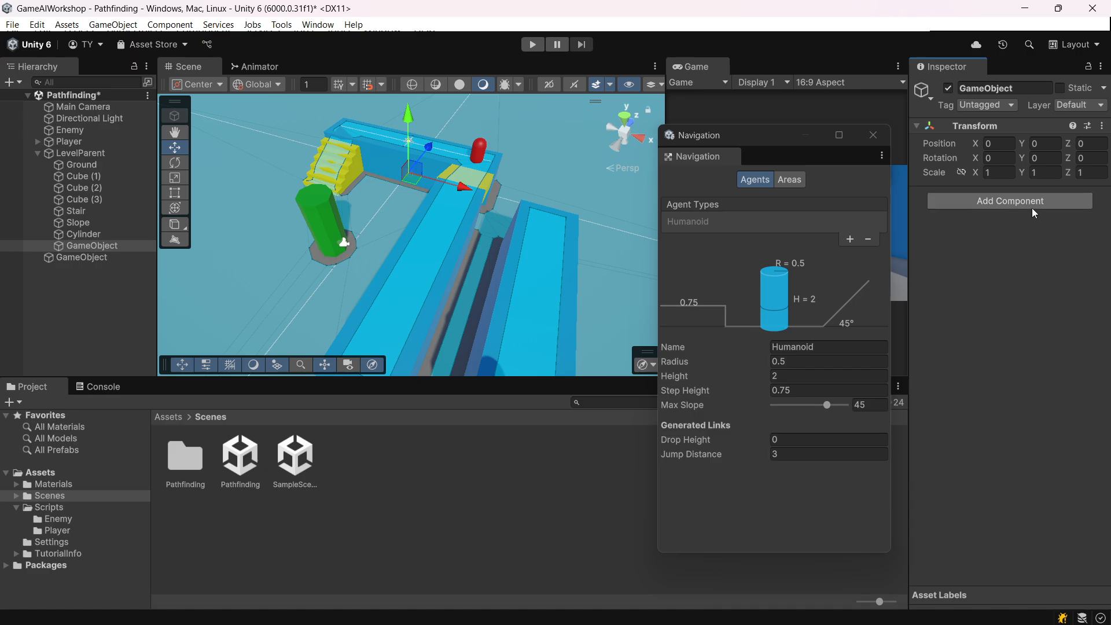
{"action": "key", "text": "Down"}
{"action": "key", "text": "Down"}
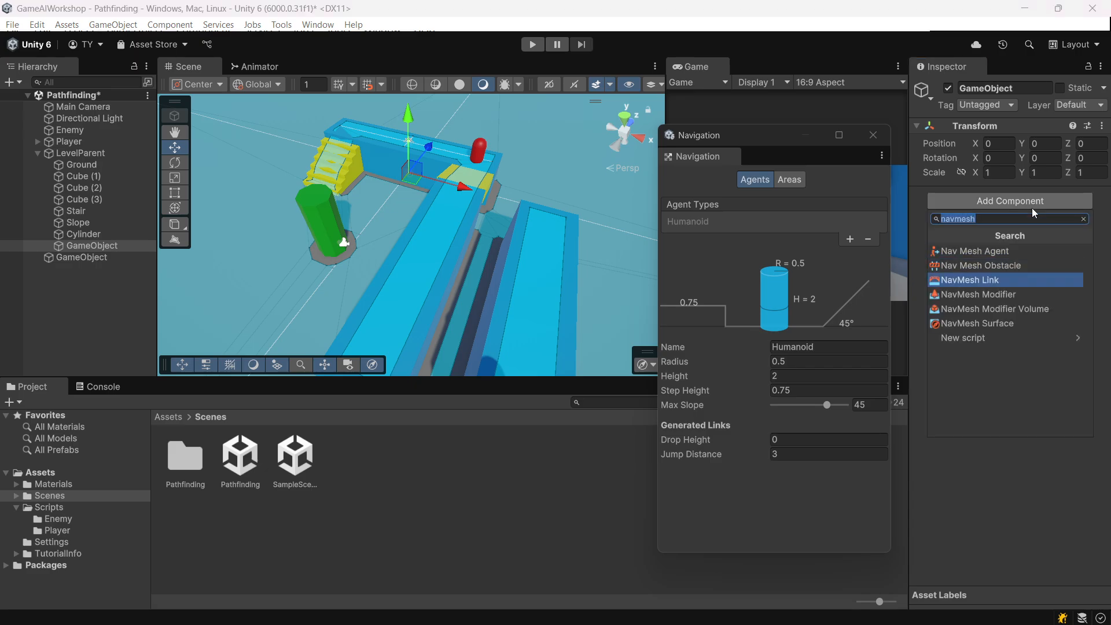
{"action": "key", "text": "Return"}
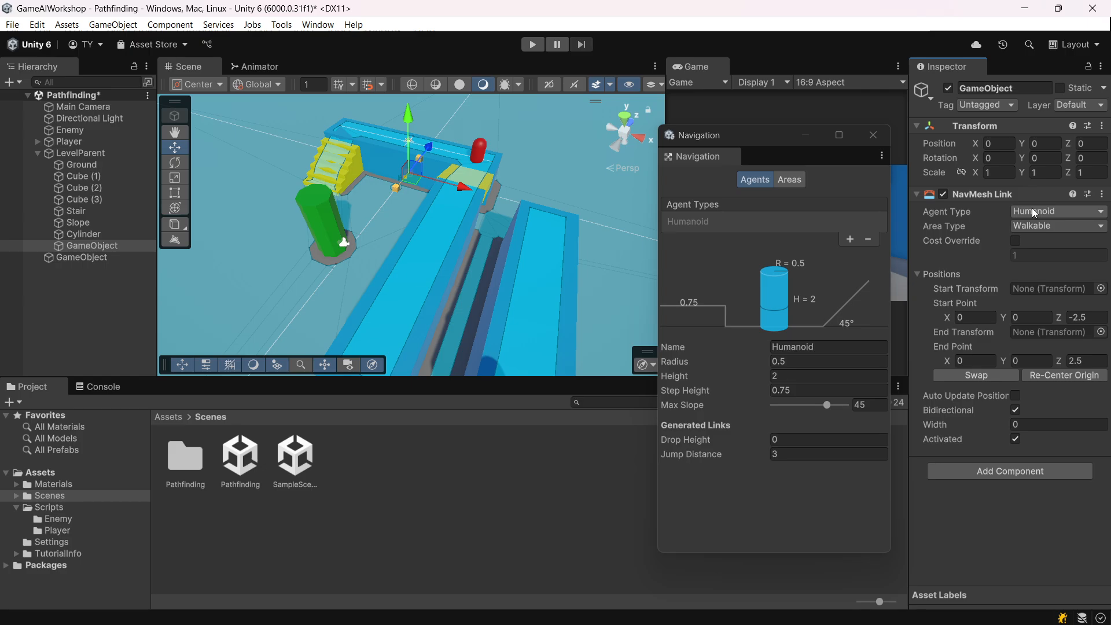
Move the link object into the gap between the two long blocks, at about X 8.97, Y 4.25, Z -11.63.
{"action": "scroll", "coordinate": [485, 222], "scroll_direction": "down", "scroll_amount": 2}
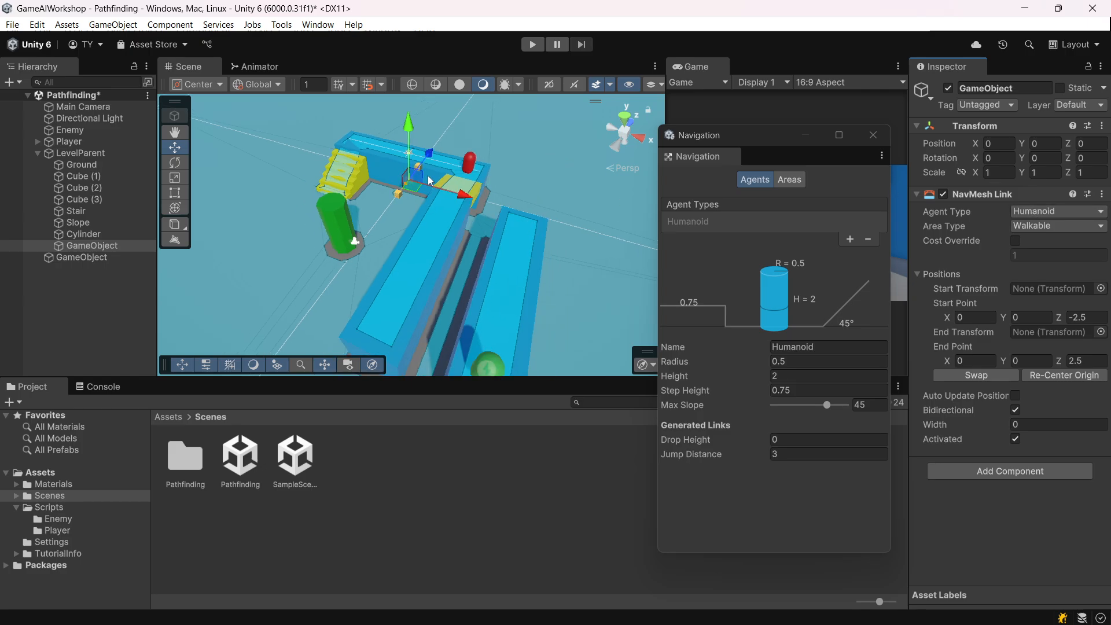
{"action": "left_click_drag", "start_coordinate": [440, 186], "coordinate": [521, 288]}
{"action": "scroll", "coordinate": [515, 188], "scroll_direction": "up", "scroll_amount": 2}
{"action": "middle_click_drag", "start_coordinate": [575, 260], "coordinate": [510, 233]}
{"action": "scroll", "coordinate": [516, 266], "scroll_direction": "down", "scroll_amount": 4}
{"action": "scroll", "coordinate": [434, 244], "scroll_direction": "up", "scroll_amount": 2}
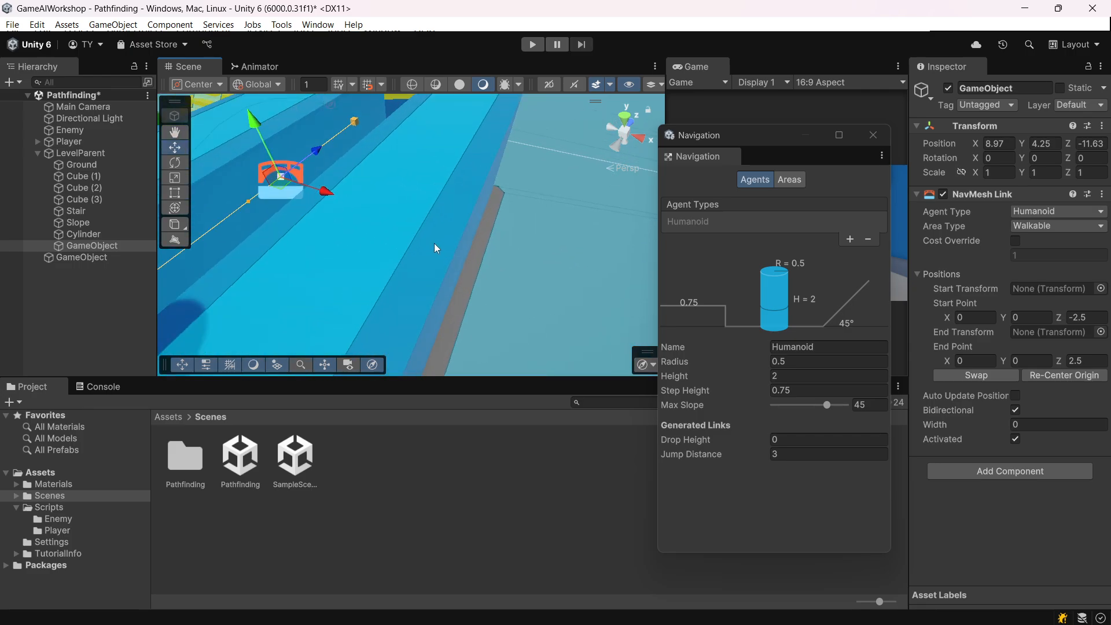
Lengthen the NavMesh Link along the gap with Start Point Z at about -5.47 and End Point Z at about 5.62.
{"action": "middle_click_drag", "start_coordinate": [434, 244], "coordinate": [470, 260]}
{"action": "scroll", "coordinate": [481, 281], "scroll_direction": "down", "scroll_amount": 3}
{"action": "right_click_drag", "start_coordinate": [584, 284], "coordinate": [610, 266]}
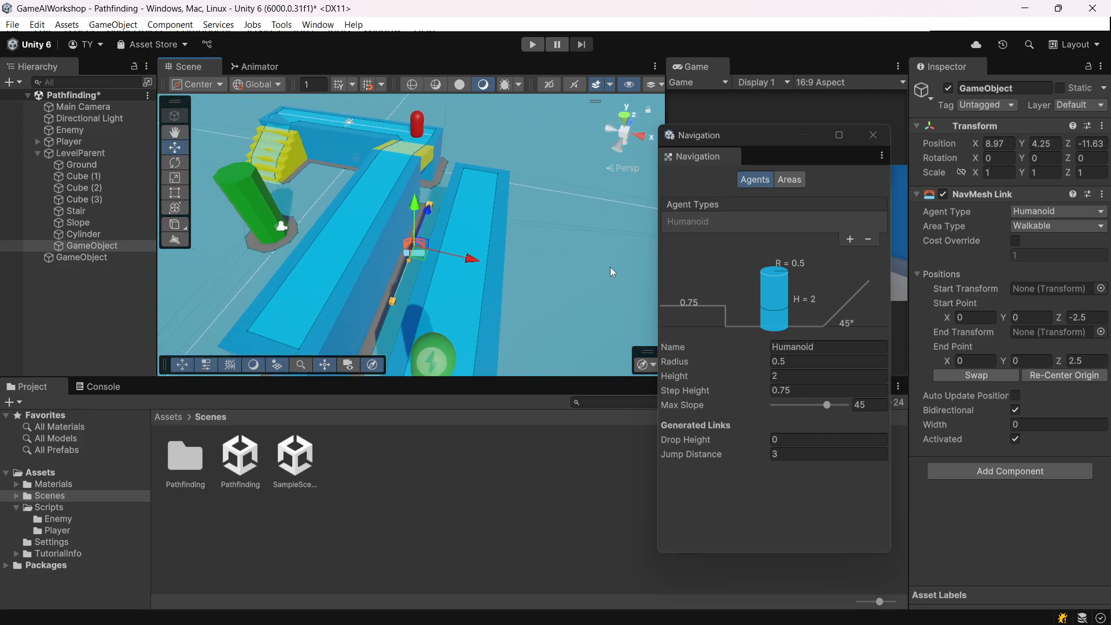
{"action": "middle_click_drag", "start_coordinate": [457, 295], "coordinate": [498, 247]}
{"action": "right_click_drag", "start_coordinate": [498, 248], "coordinate": [596, 266]}
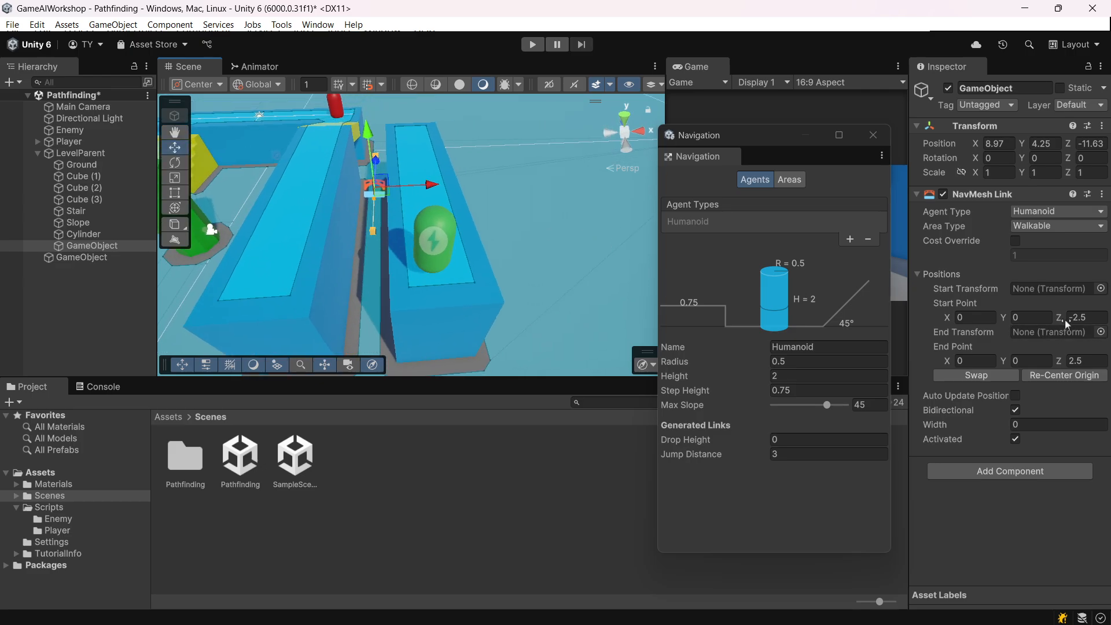
{"action": "left_click_drag", "start_coordinate": [1064, 319], "coordinate": [1028, 322]}
{"action": "left_click_drag", "start_coordinate": [1061, 362], "coordinate": [10, 375]}
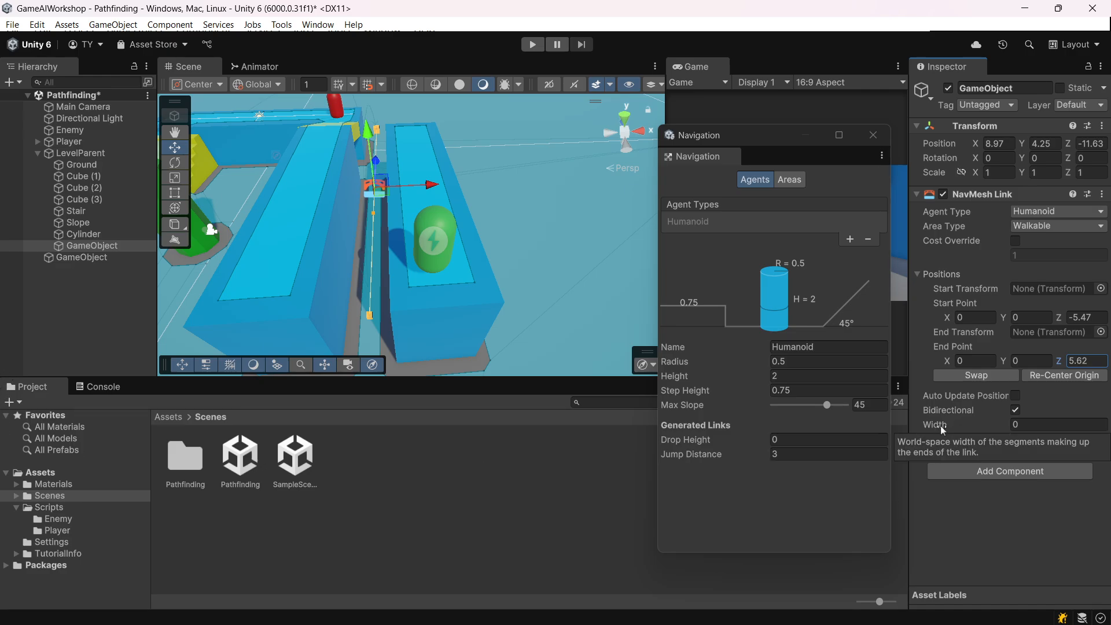
Widen the NavMesh Link to about 3.78 and recentre it over both blocks at about X 8.52, Z -11.11.
{"action": "left_click_drag", "start_coordinate": [943, 430], "coordinate": [790, 371]}
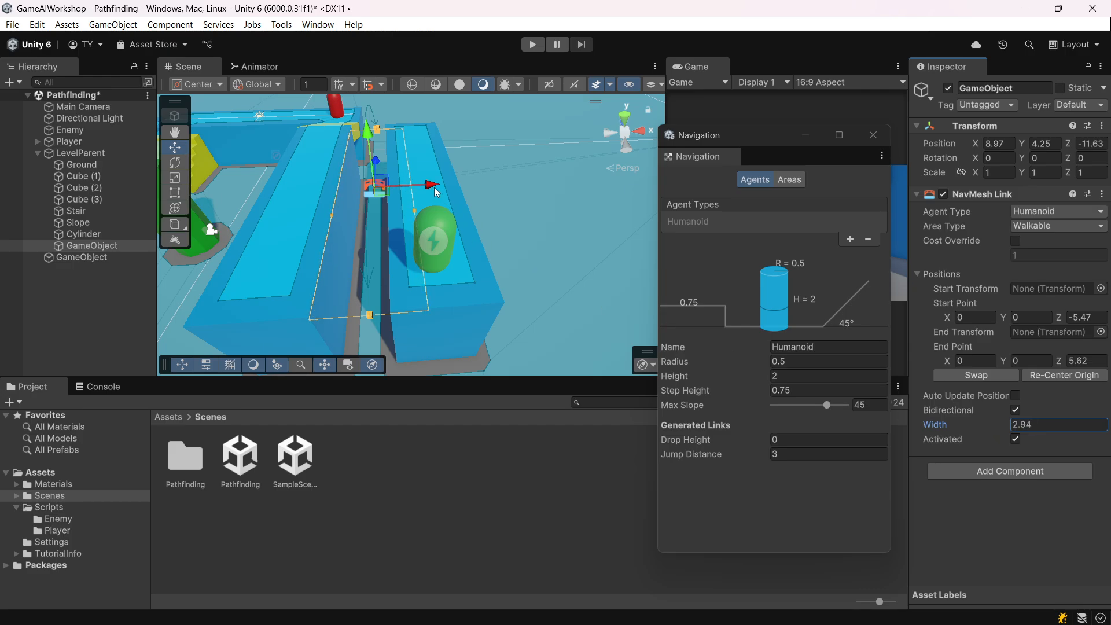
{"action": "left_click_drag", "start_coordinate": [433, 184], "coordinate": [412, 185]}
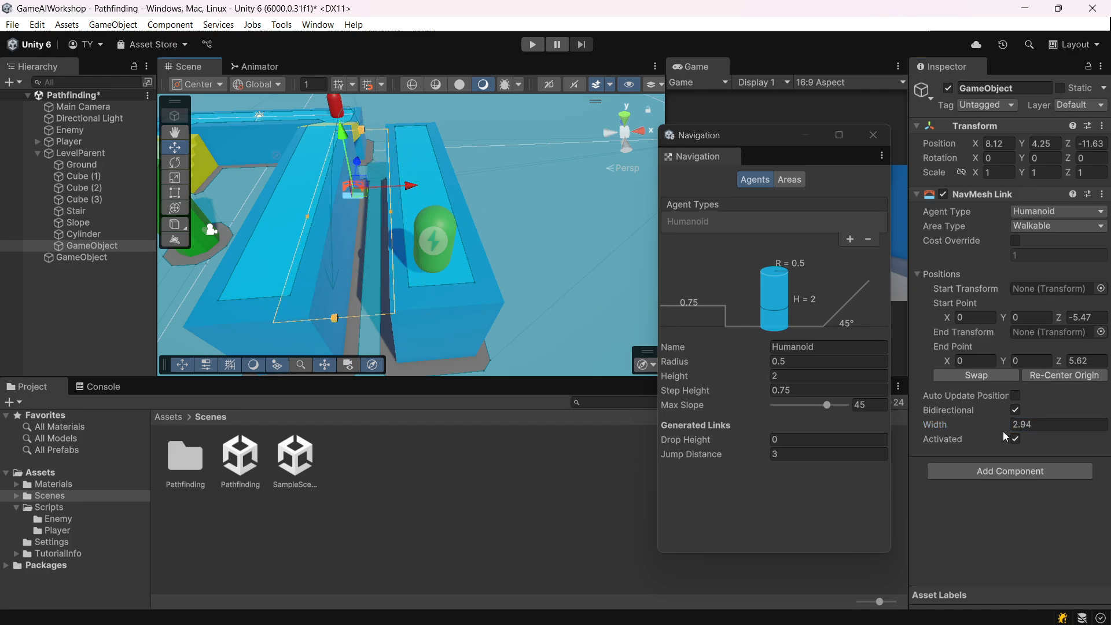
{"action": "left_click_drag", "start_coordinate": [951, 430], "coordinate": [942, 409]}
{"action": "left_click_drag", "start_coordinate": [406, 185], "coordinate": [428, 184]}
{"action": "right_click_drag", "start_coordinate": [455, 166], "coordinate": [437, 207]}
{"action": "middle_click_drag", "start_coordinate": [438, 206], "coordinate": [426, 231]}
{"action": "left_click_drag", "start_coordinate": [378, 216], "coordinate": [390, 192]}
{"action": "scroll", "coordinate": [463, 213], "scroll_direction": "down", "scroll_amount": 6}
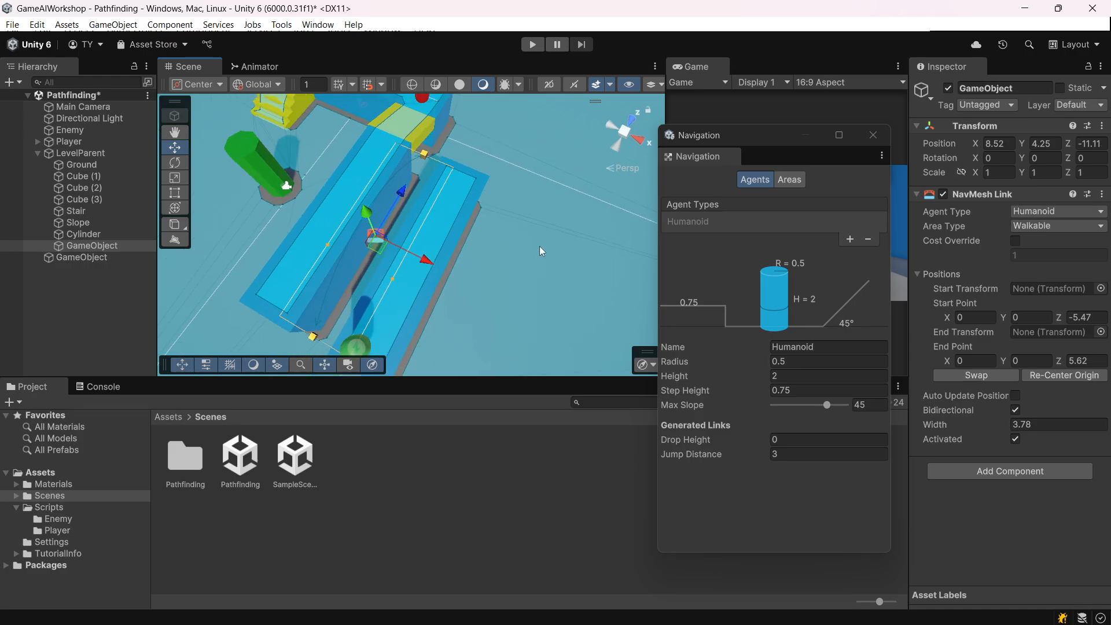
Set the NavMesh Link's Area Type to Jump and save the scene, keeping the Humanoid agent type.
{"action": "left_click", "coordinate": [1048, 225]}
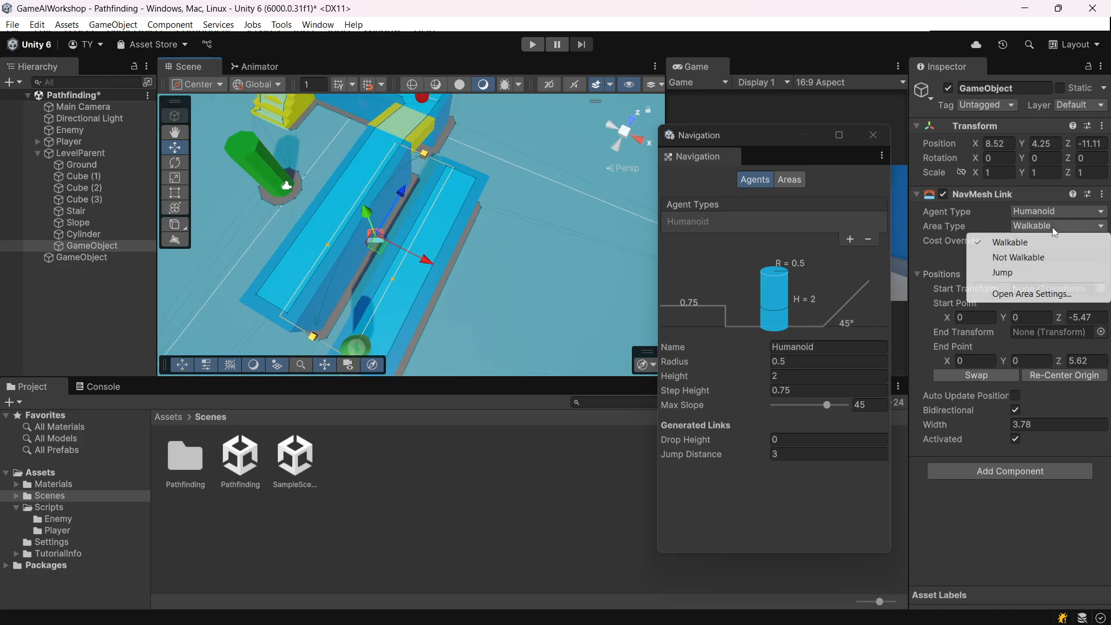
{"action": "left_click", "coordinate": [1004, 273]}
{"action": "key", "text": "ctrl+s"}
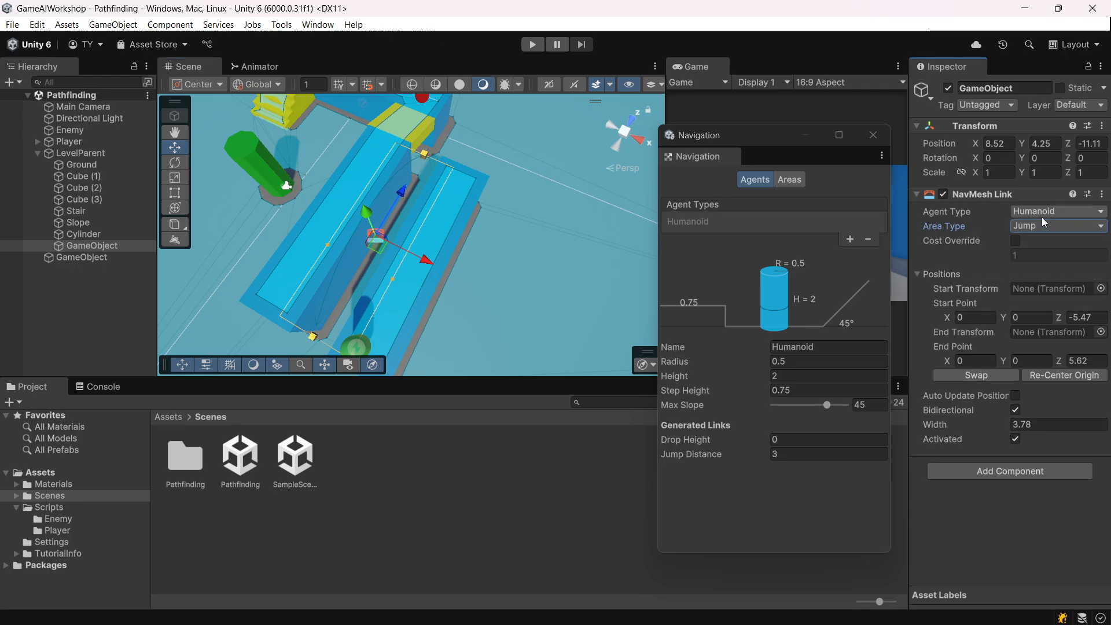
{"action": "left_click", "coordinate": [1045, 215]}
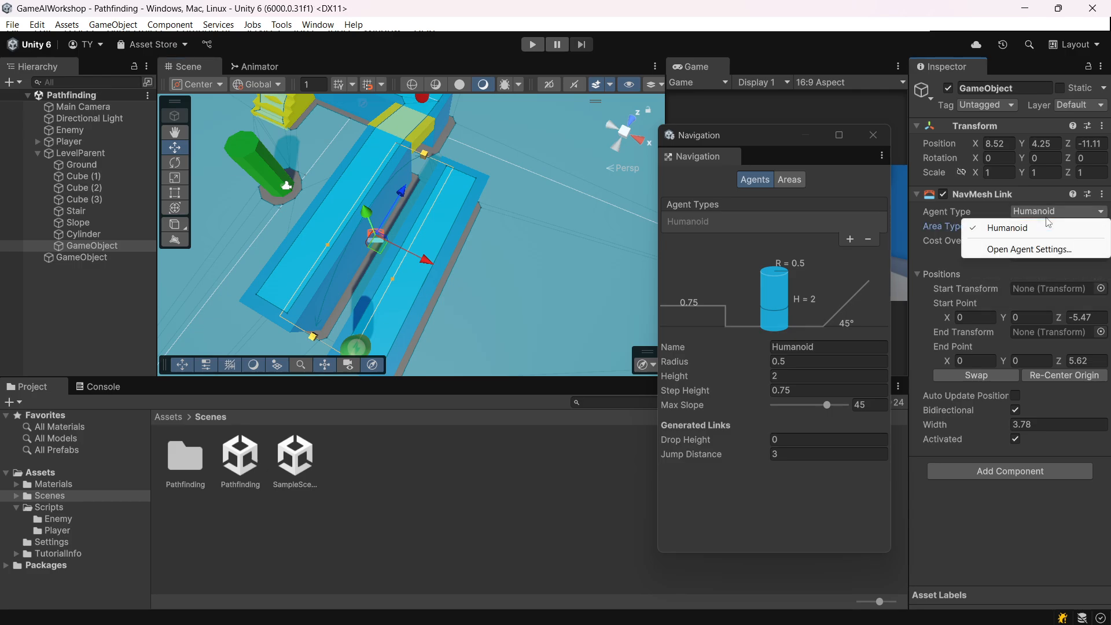
{"action": "left_click", "coordinate": [1106, 276]}
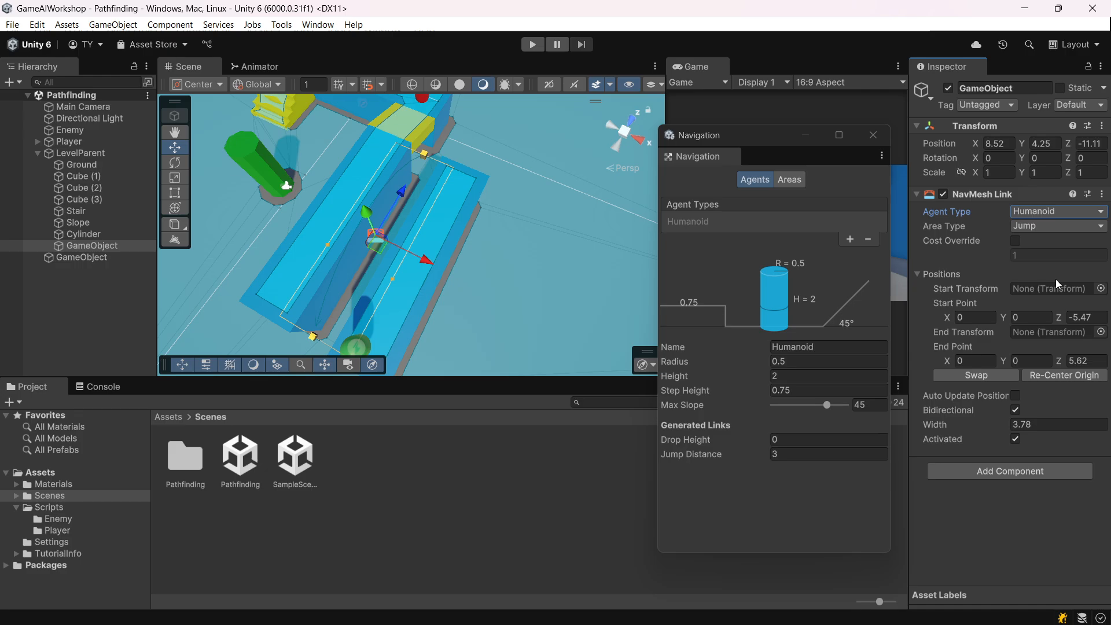
Rebake the NavMesh Surface on LevelParent and check the link area between the blocks.
{"action": "left_click", "coordinate": [81, 152]}
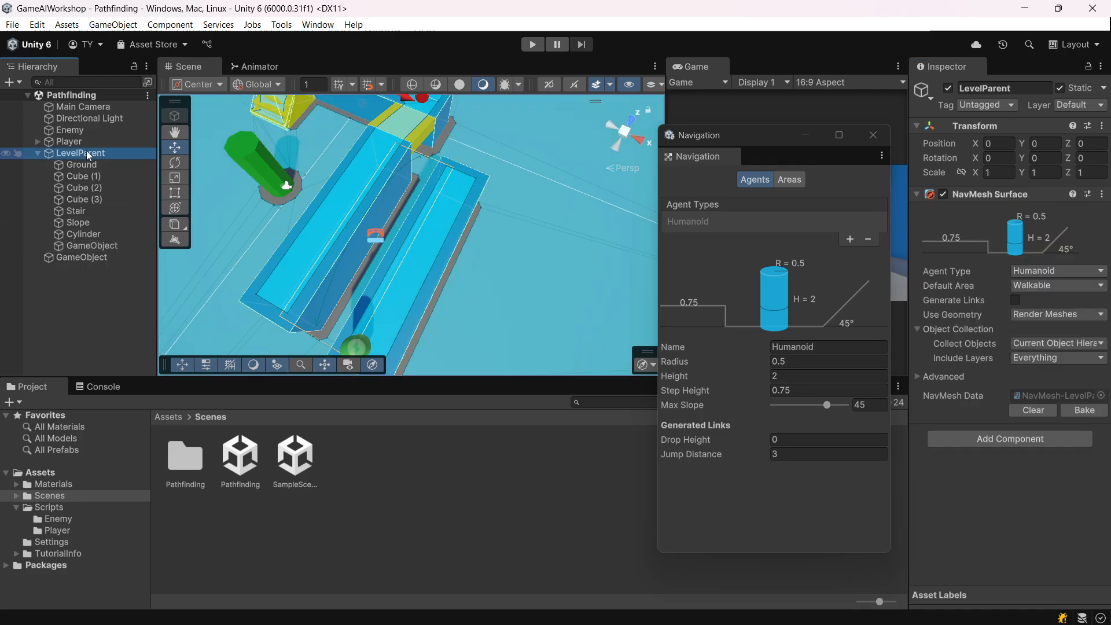
{"action": "left_click", "coordinate": [1075, 412]}
{"action": "scroll", "coordinate": [464, 228], "scroll_direction": "up", "scroll_amount": 3}
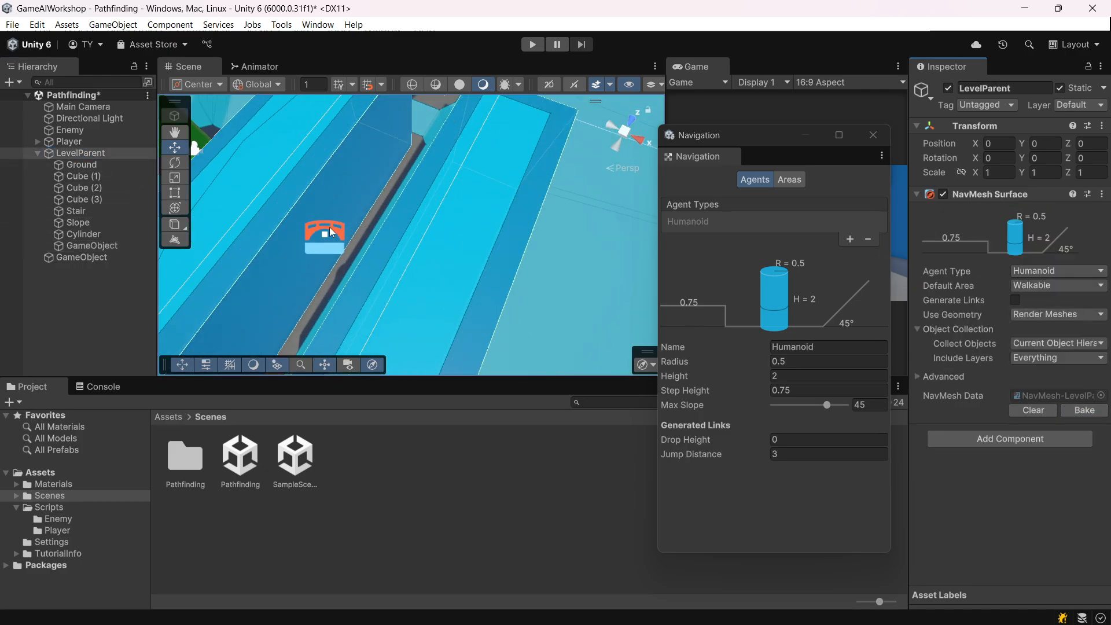
Set the Width of the NavMesh Link between the two blocks to 5.
{"action": "middle_click_drag", "start_coordinate": [327, 231], "coordinate": [489, 244]}
{"action": "scroll", "coordinate": [449, 248], "scroll_direction": "down", "scroll_amount": 4}
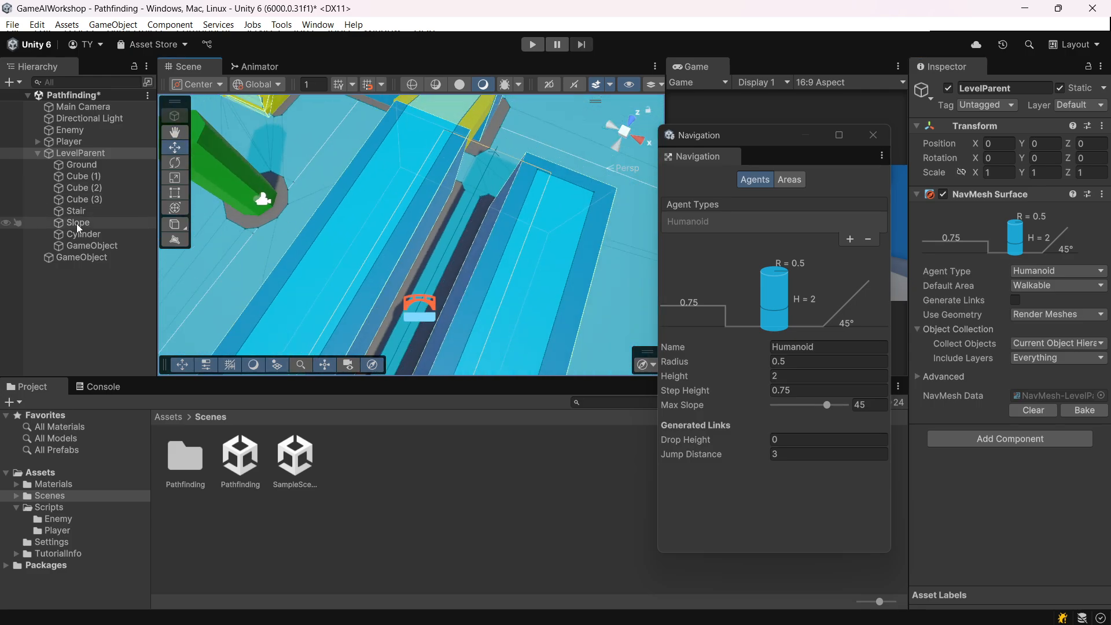
{"action": "left_click", "coordinate": [72, 247]}
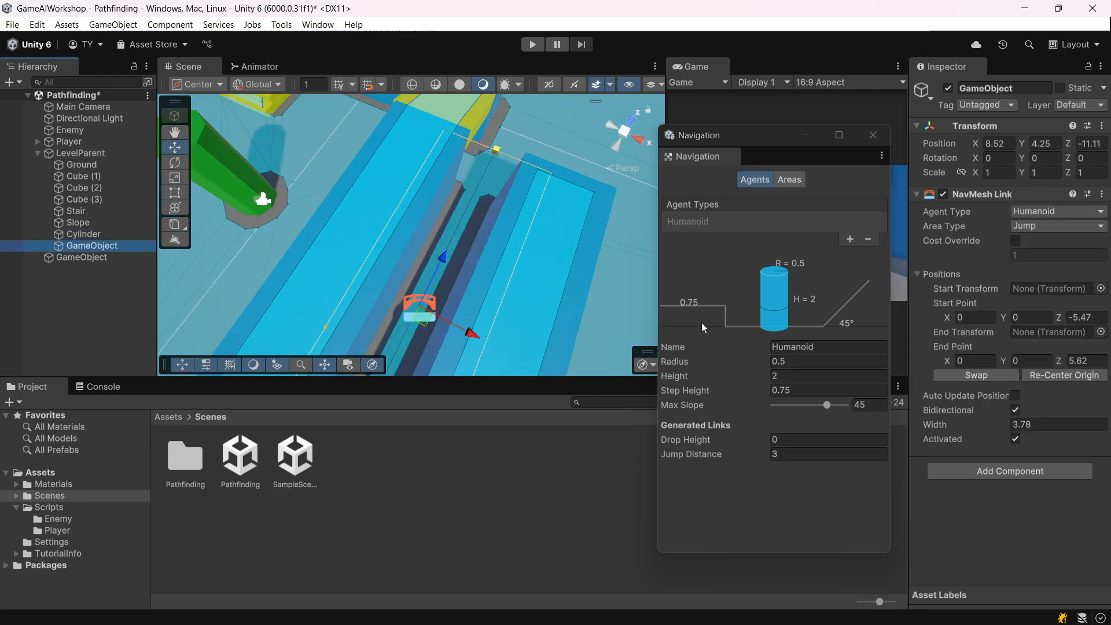
{"action": "middle_click_drag", "start_coordinate": [453, 290], "coordinate": [431, 249]}
{"action": "scroll", "coordinate": [433, 255], "scroll_direction": "down", "scroll_amount": 2}
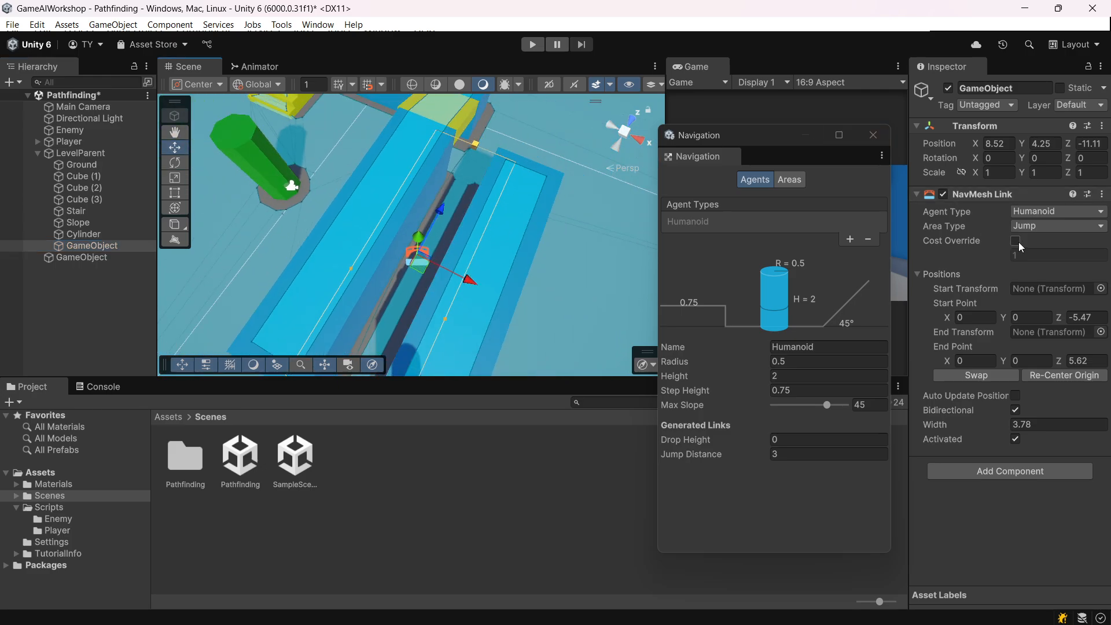
{"action": "left_click", "coordinate": [1014, 424]}
{"action": "left_click_drag", "start_coordinate": [935, 419], "coordinate": [954, 421]}
{"action": "left_click", "coordinate": [1066, 428]}
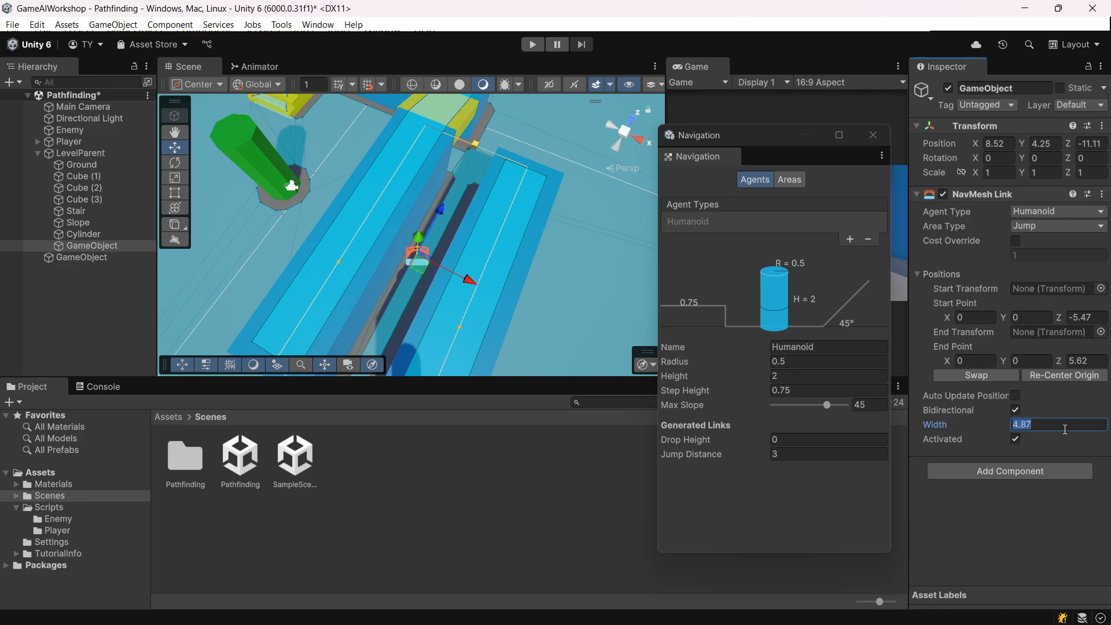
{"action": "type", "text": "5"}
Set the Humanoid agent's Jump Distance to 7 and rebake the NavMesh Surface on LevelParent.
{"action": "left_click", "coordinate": [806, 454]}
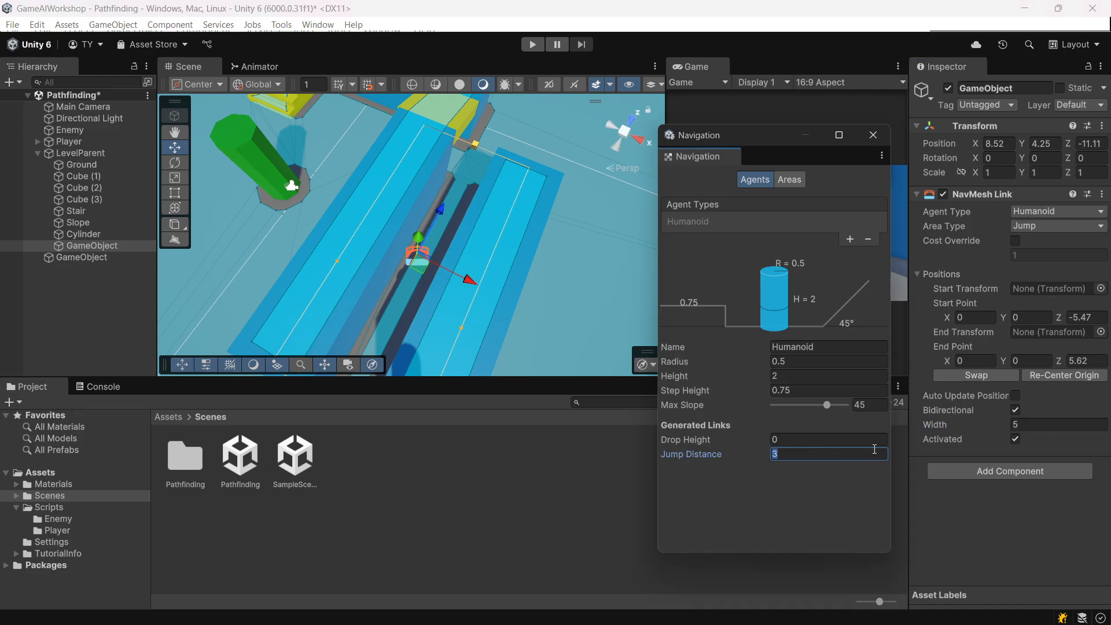
{"action": "type", "text": "7"}
{"action": "left_click", "coordinate": [81, 152]}
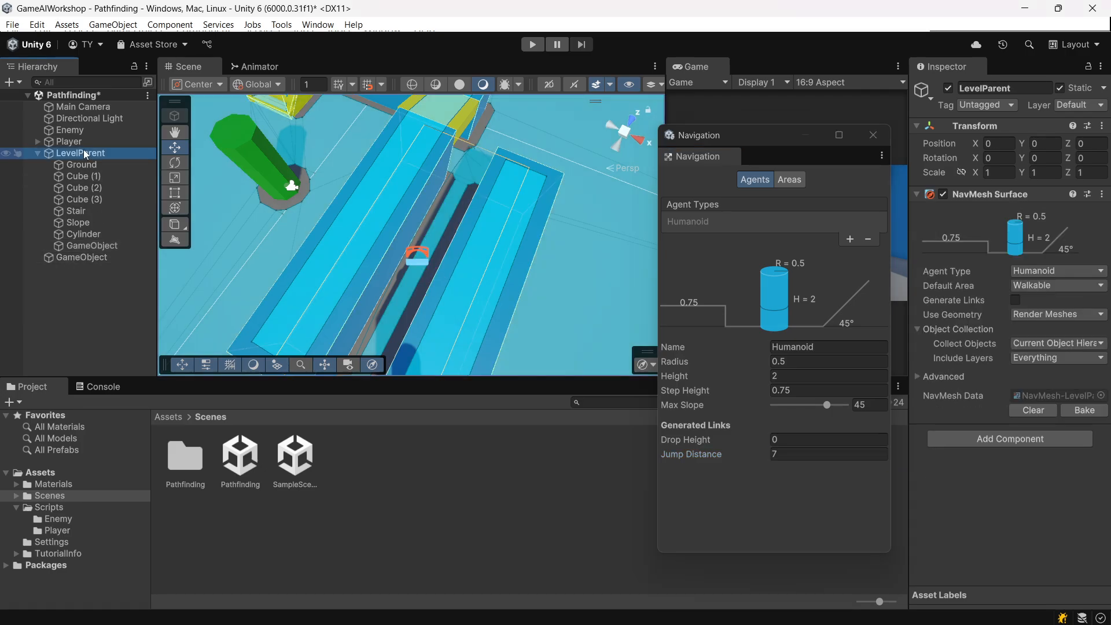
{"action": "left_click", "coordinate": [1085, 411]}
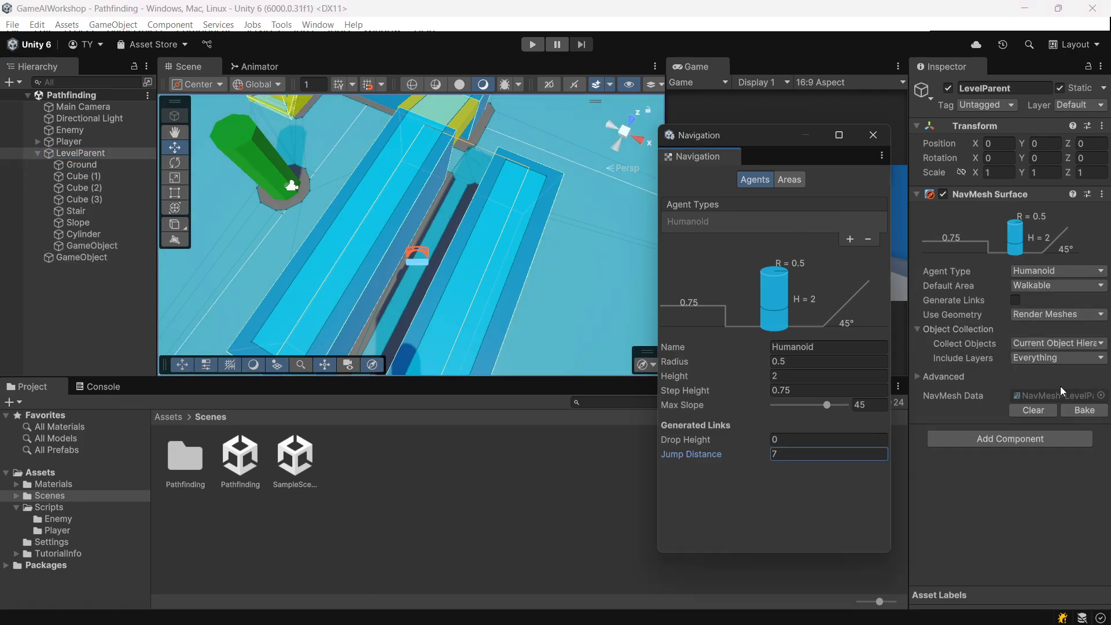
{"action": "scroll", "coordinate": [440, 230], "scroll_direction": "up", "scroll_amount": 4}
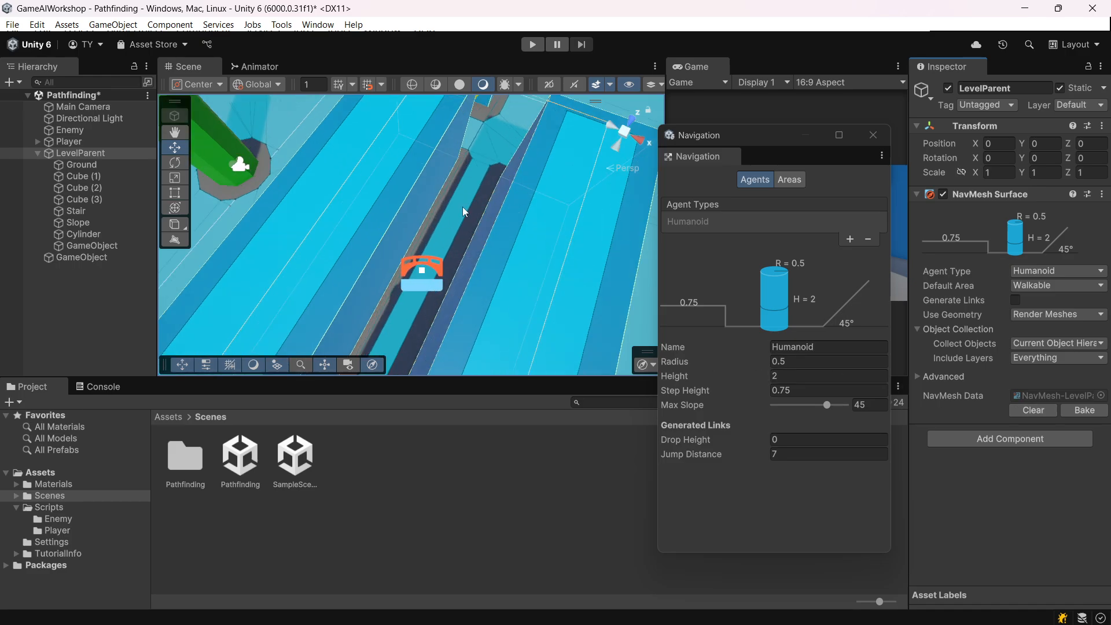
{"action": "middle_click_drag", "start_coordinate": [463, 207], "coordinate": [459, 140]}
{"action": "scroll", "coordinate": [441, 230], "scroll_direction": "down", "scroll_amount": 6}
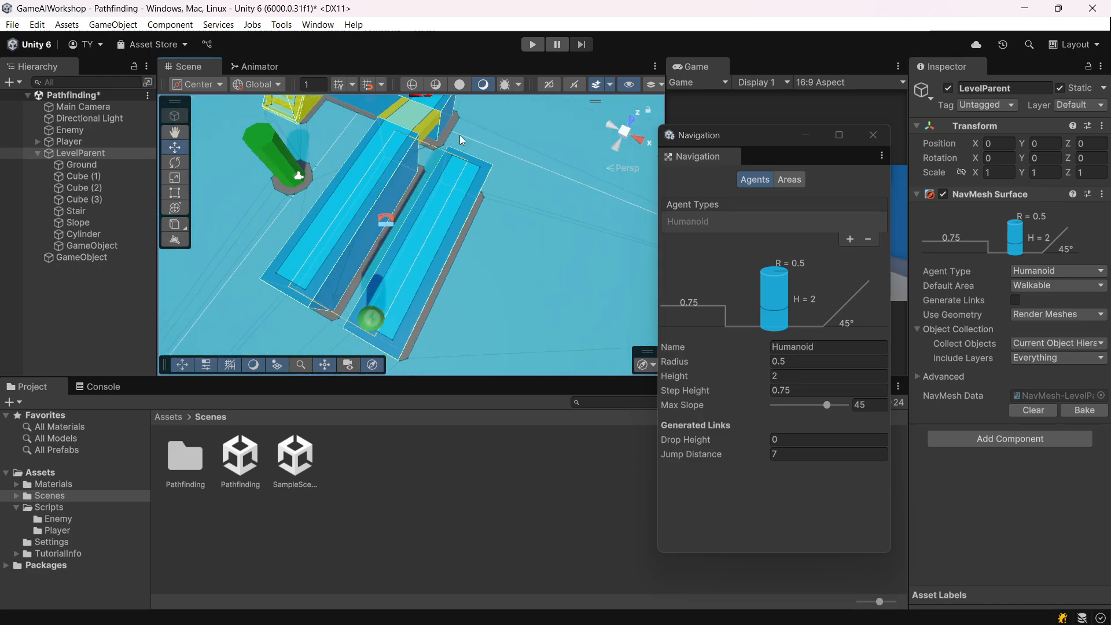
Play-test the scene, watch the enemy's route along the blocks towards the player, and stop the test.
{"action": "left_click", "coordinate": [531, 43]}
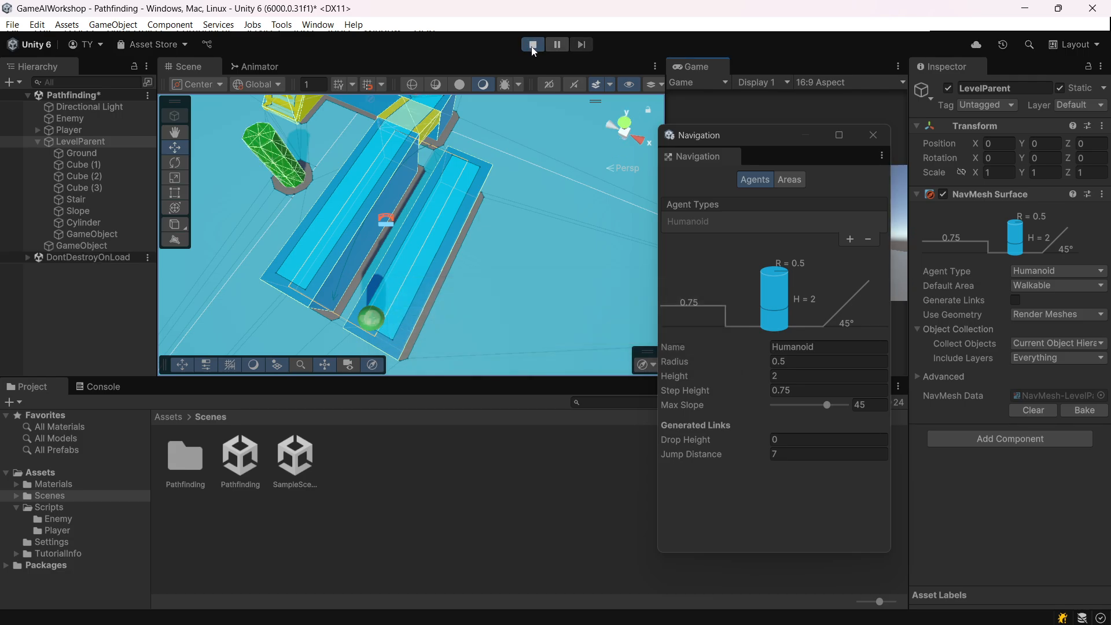
{"action": "scroll", "coordinate": [414, 198], "scroll_direction": "up", "scroll_amount": 3}
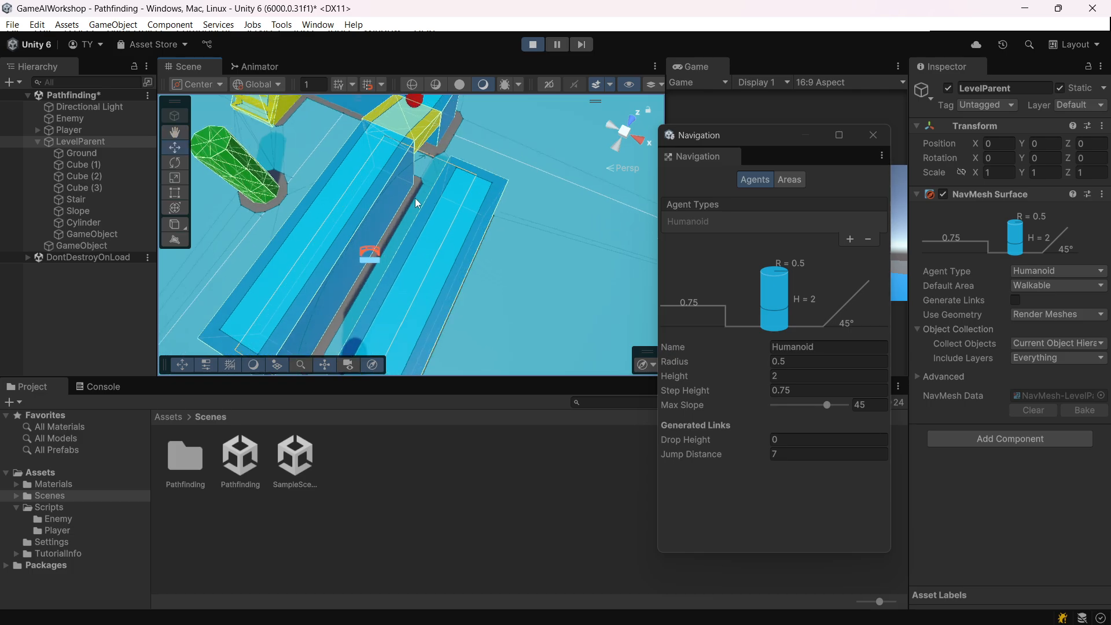
{"action": "scroll", "coordinate": [393, 188], "scroll_direction": "up", "scroll_amount": 3}
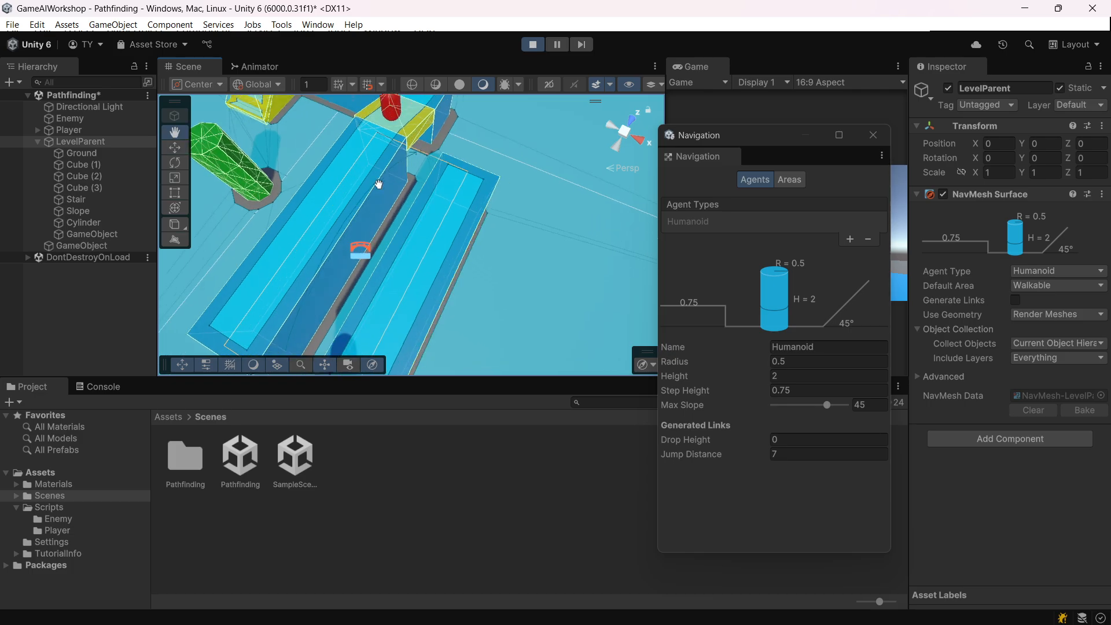
{"action": "right_click_drag", "start_coordinate": [384, 166], "coordinate": [424, 176]}
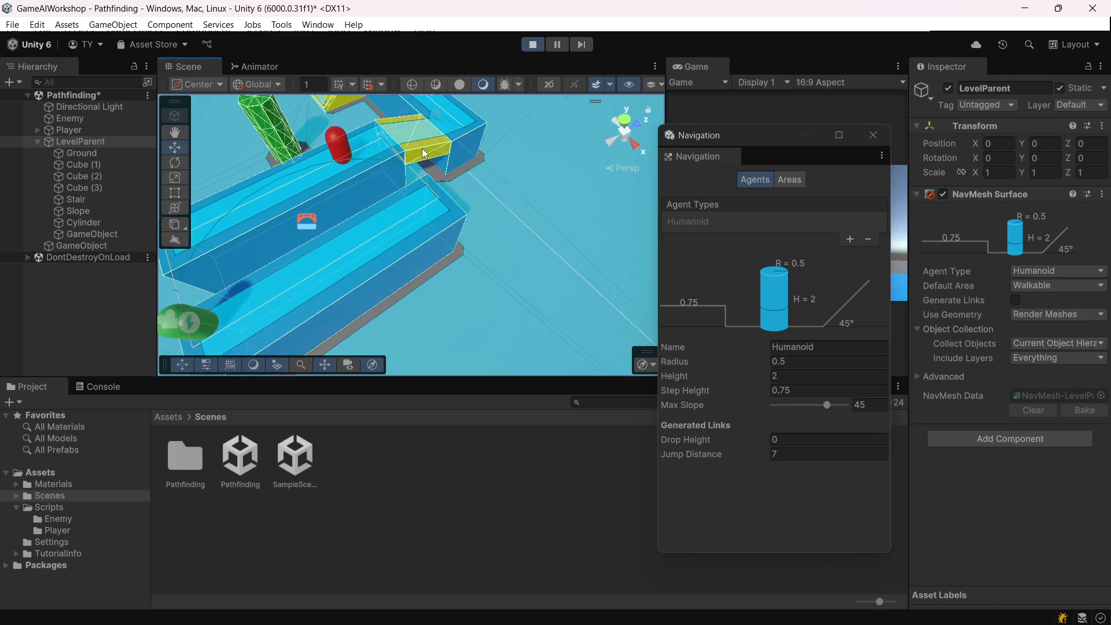
{"action": "left_click", "coordinate": [533, 44]}
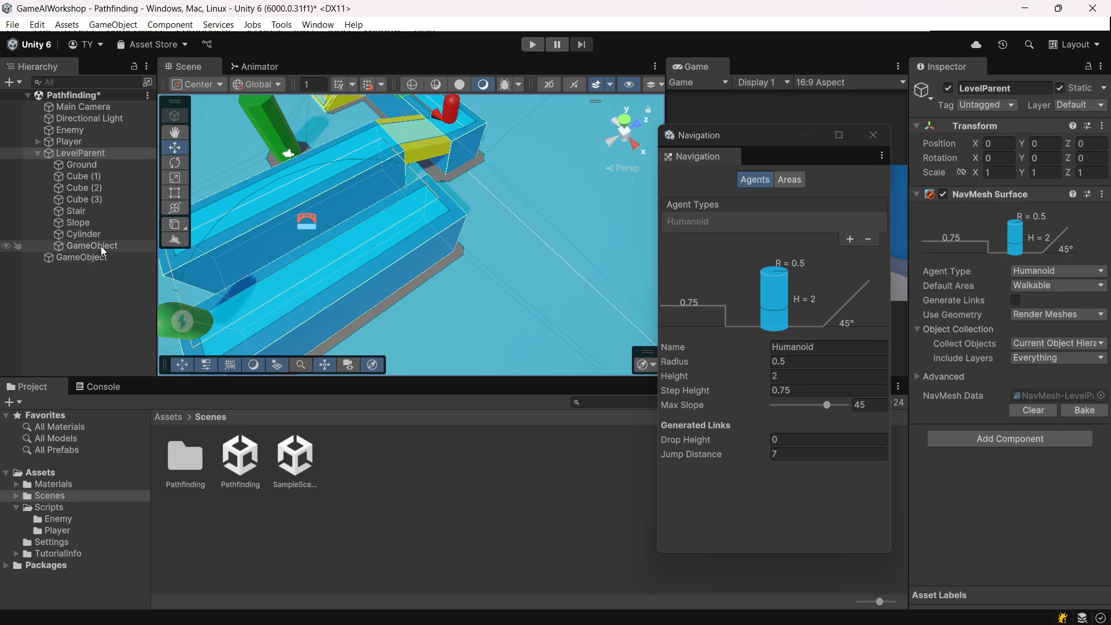
Rotate the NavMesh Link object to 90 degrees about Y so the link runs across the gap.
{"action": "left_click", "coordinate": [105, 246]}
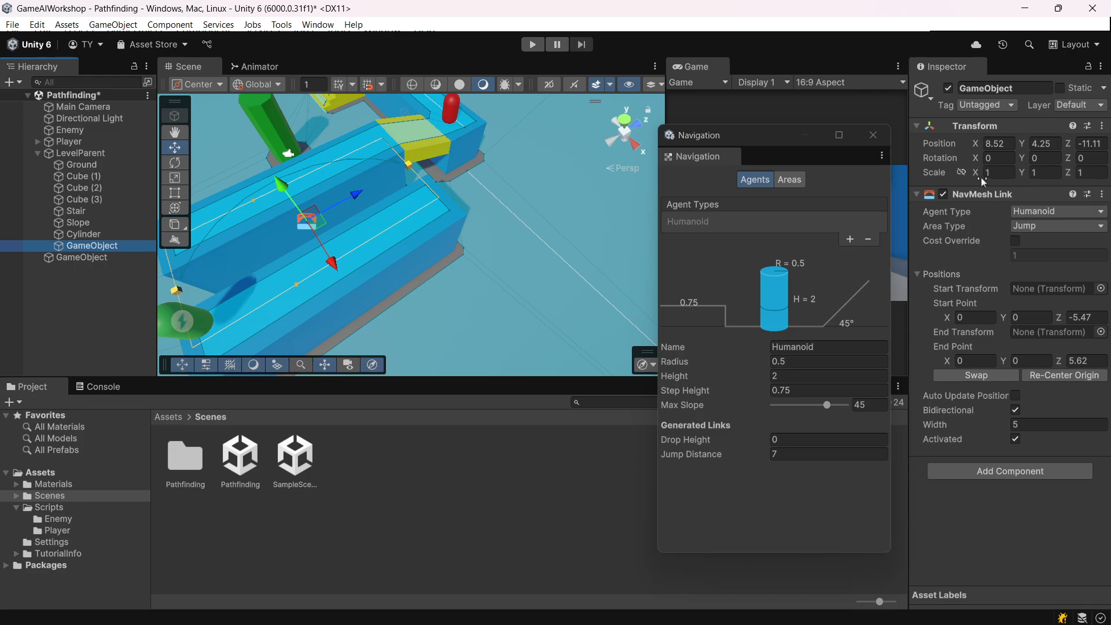
{"action": "left_click_drag", "start_coordinate": [977, 164], "coordinate": [803, 382]}
{"action": "key", "text": "ctrl+z"}
{"action": "left_click_drag", "start_coordinate": [1022, 160], "coordinate": [904, 348]}
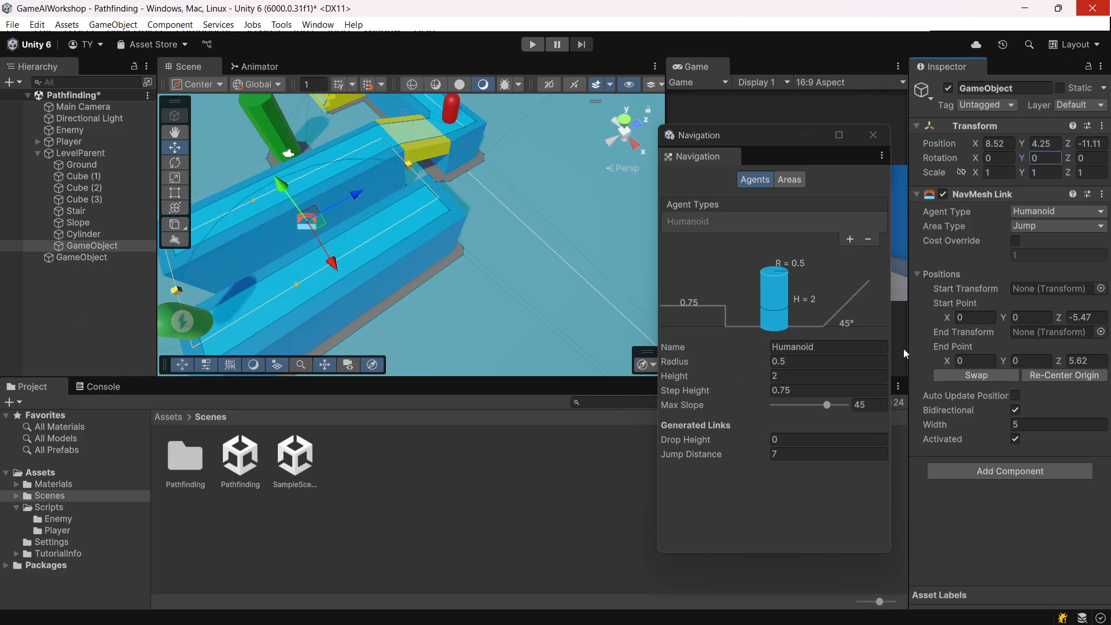
{"action": "left_click", "coordinate": [1047, 157]}
{"action": "type", "text": "90"}
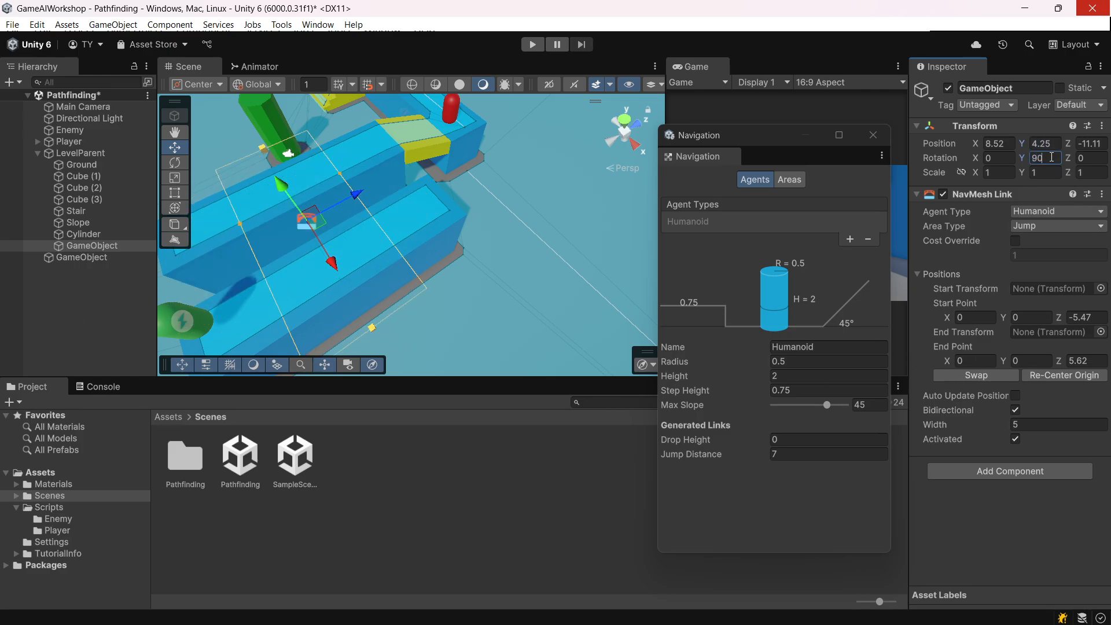
Set the NavMesh Link's Width to about 11.72, Start Point Z to about -2.15 and End Point Z to about 2.08, and save the scene.
{"action": "left_click_drag", "start_coordinate": [986, 431], "coordinate": [242, 297]}
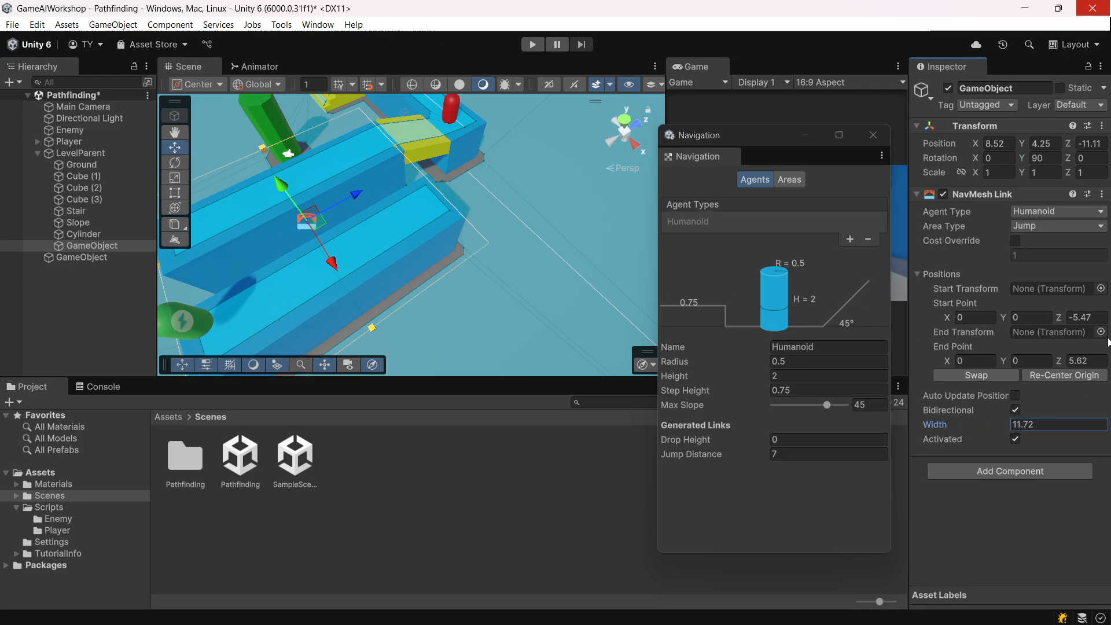
{"action": "left_click_drag", "start_coordinate": [1064, 316], "coordinate": [1106, 324]}
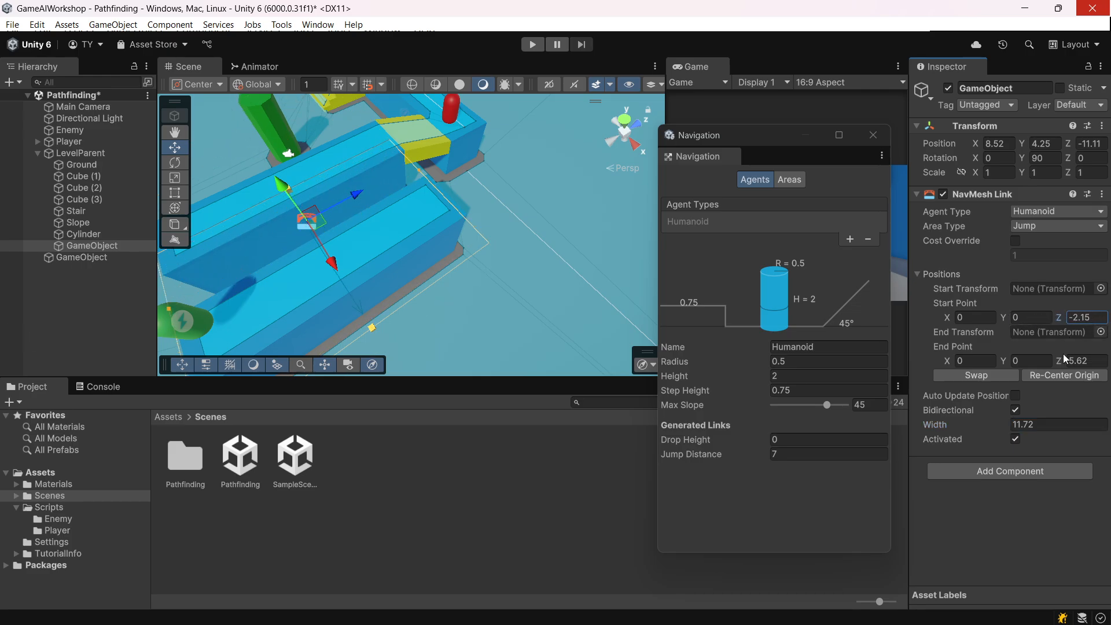
{"action": "left_click_drag", "start_coordinate": [1064, 354], "coordinate": [1022, 359]}
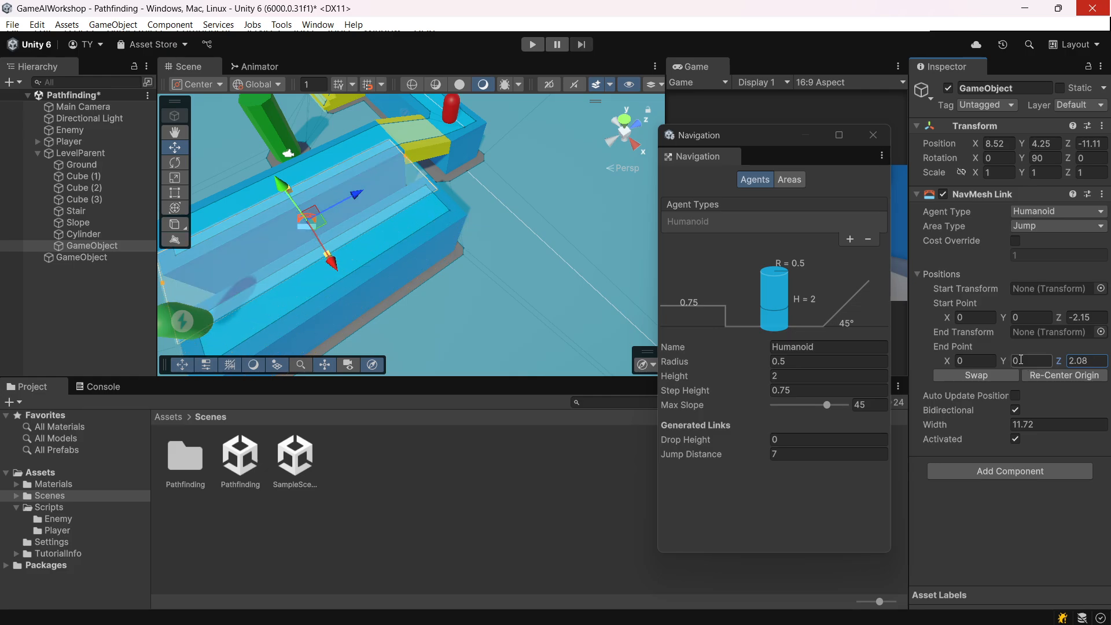
{"action": "middle_click_drag", "start_coordinate": [254, 298], "coordinate": [478, 221]}
{"action": "scroll", "coordinate": [440, 188], "scroll_direction": "up", "scroll_amount": 3}
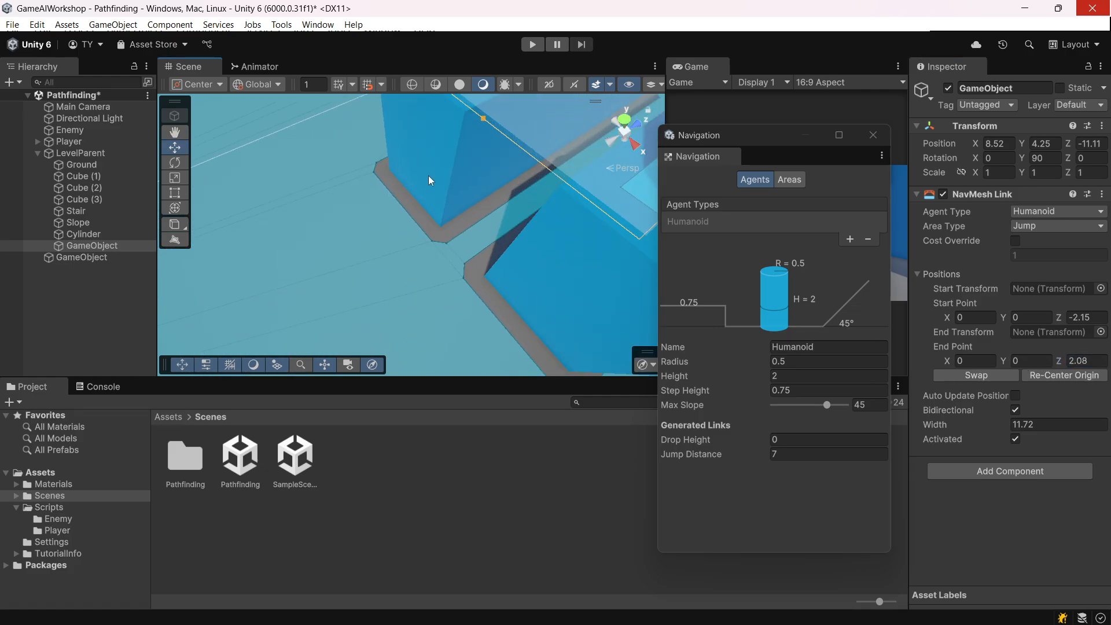
{"action": "scroll", "coordinate": [428, 175], "scroll_direction": "down", "scroll_amount": 5}
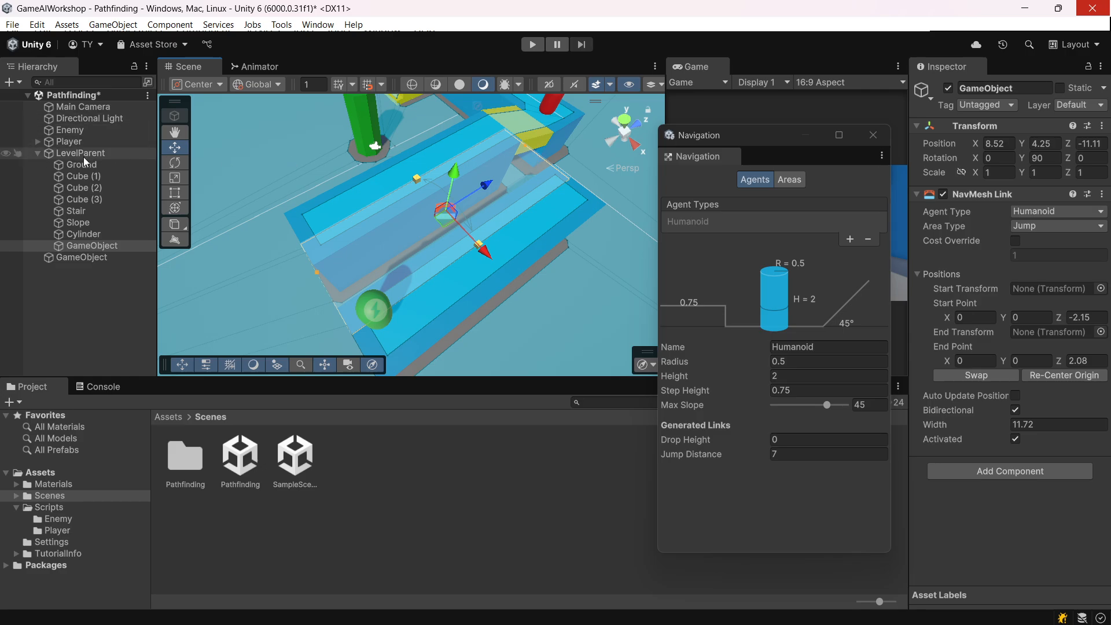
{"action": "key", "text": "ctrl+s"}
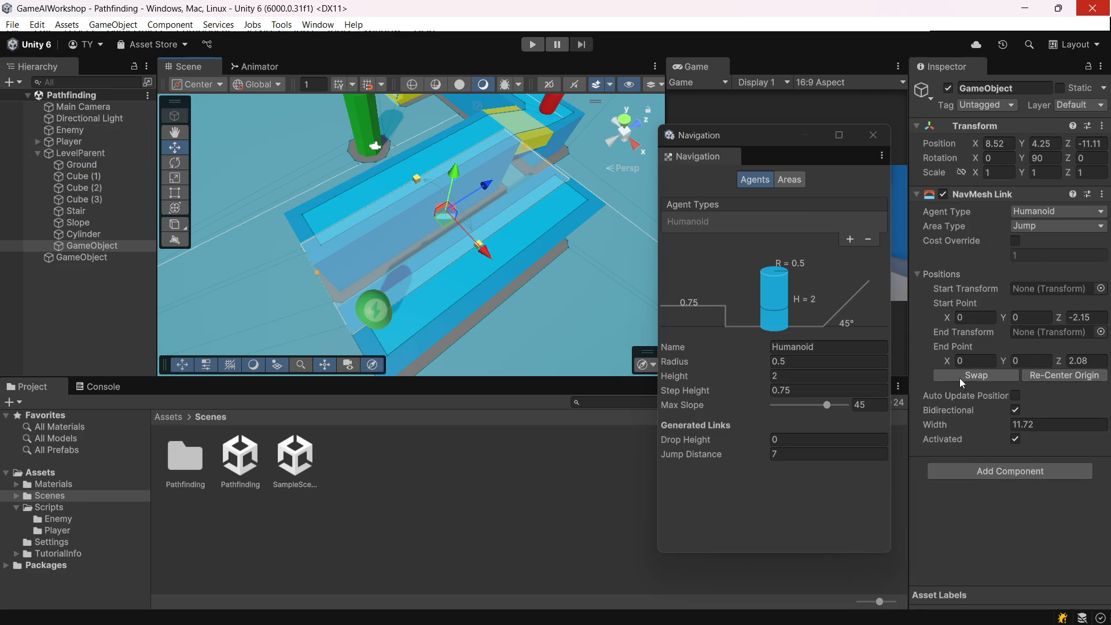
Rebake the NavMesh Surface on LevelParent and play-test the enemy's route across the gap.
{"action": "left_click", "coordinate": [86, 153]}
{"action": "left_click", "coordinate": [1085, 410]}
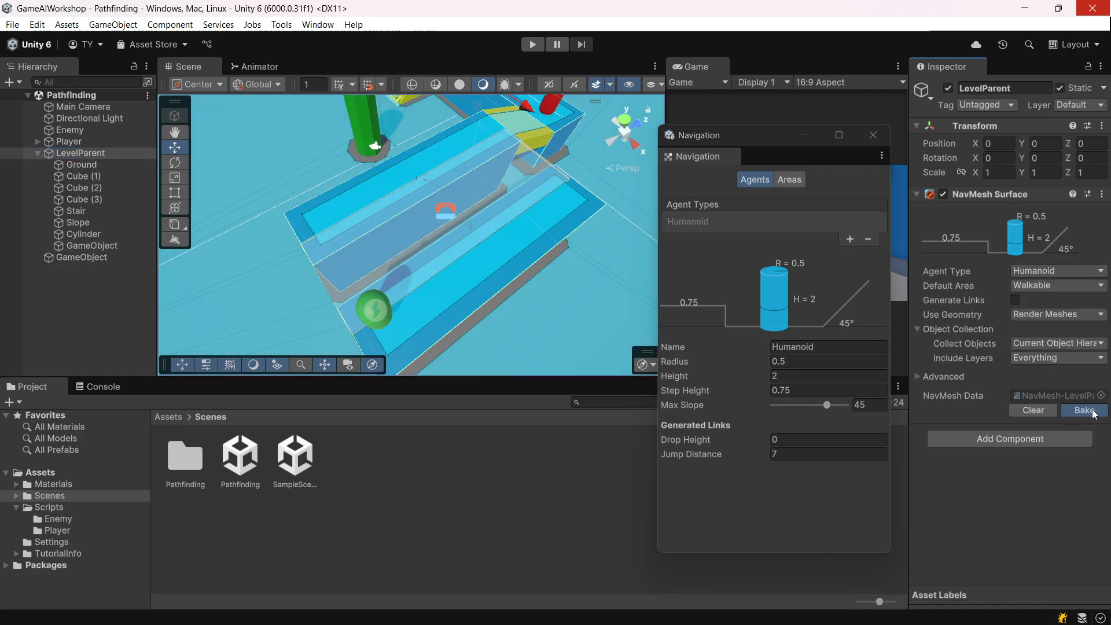
{"action": "left_click", "coordinate": [533, 45]}
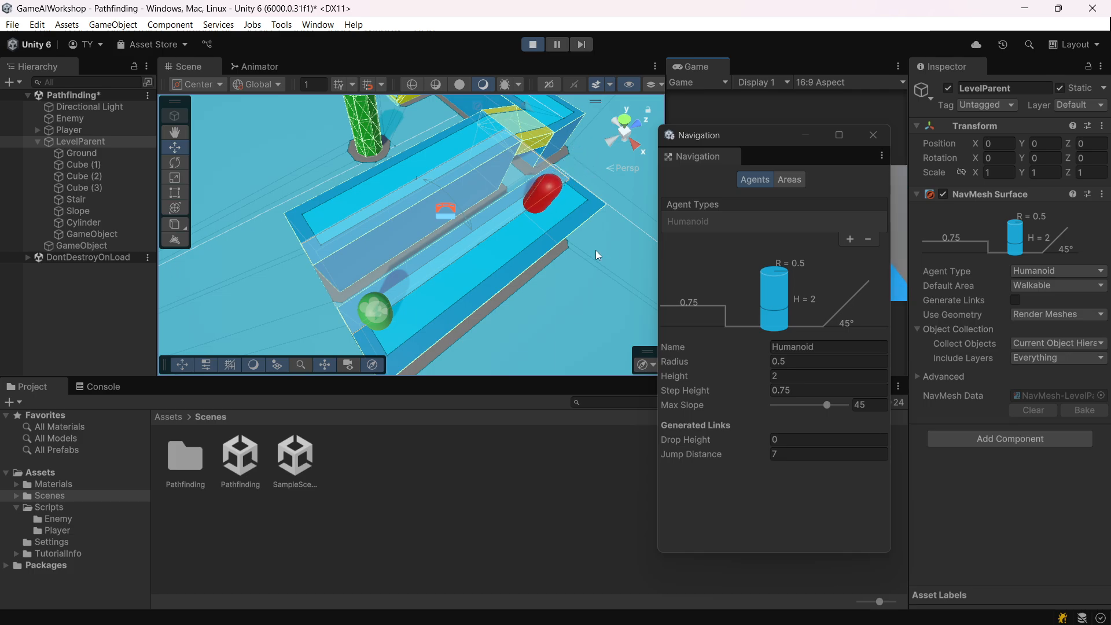
{"action": "left_click", "coordinate": [532, 45]}
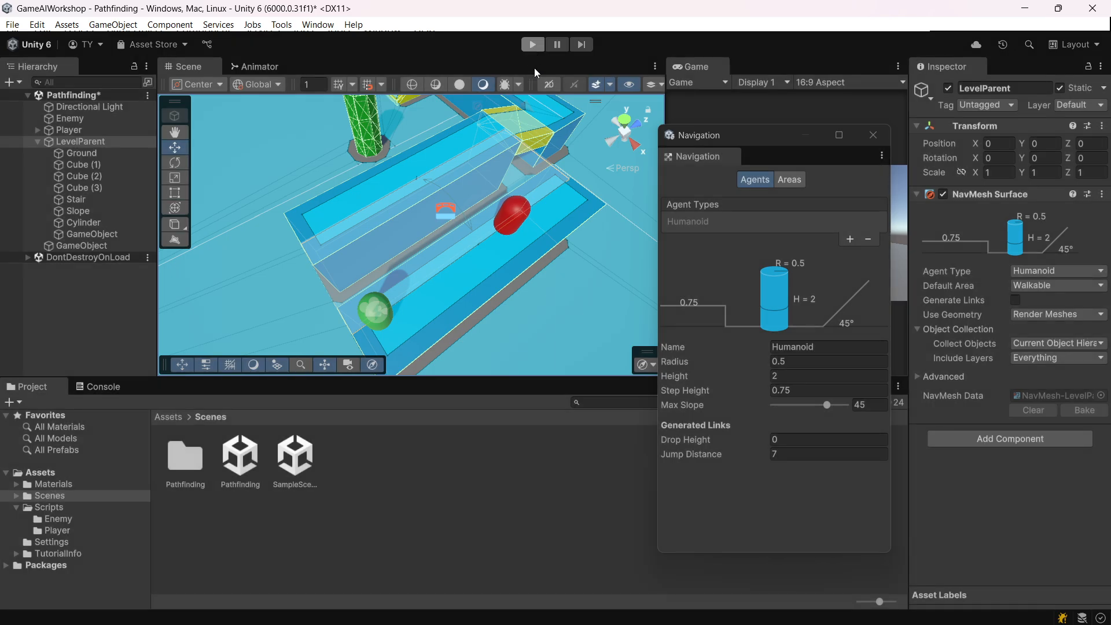
Move the Enemy onto the block beside the gap at about X 5.84, Y 5.26, Z -9.31 and play-test its crossing.
{"action": "left_click", "coordinate": [547, 109]}
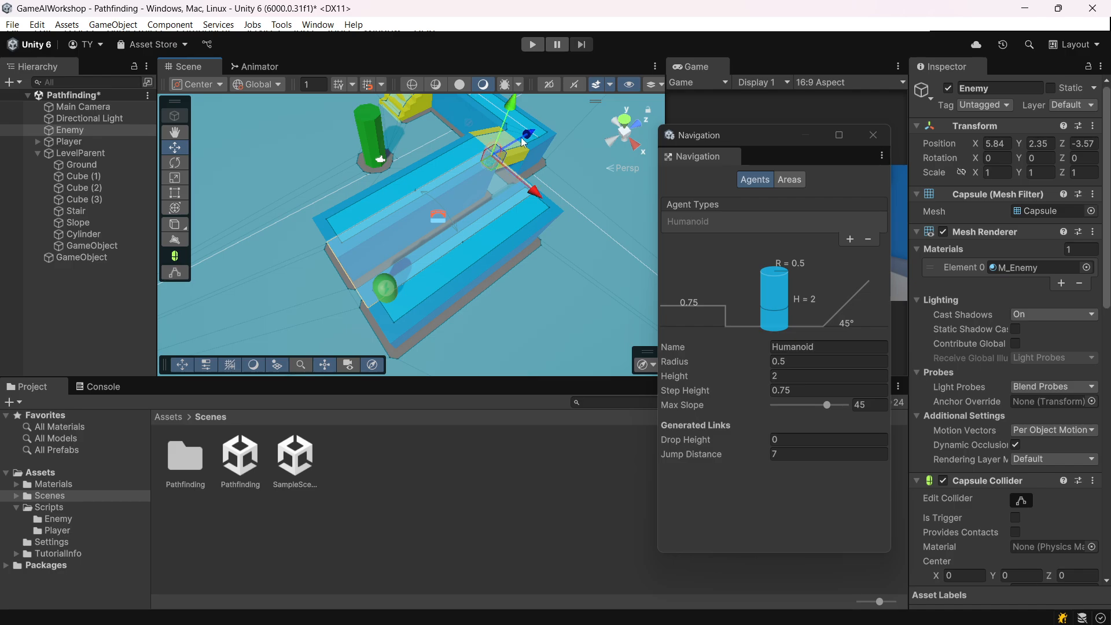
{"action": "key", "text": "ctrl+z"}
{"action": "left_click_drag", "start_coordinate": [537, 114], "coordinate": [443, 131]}
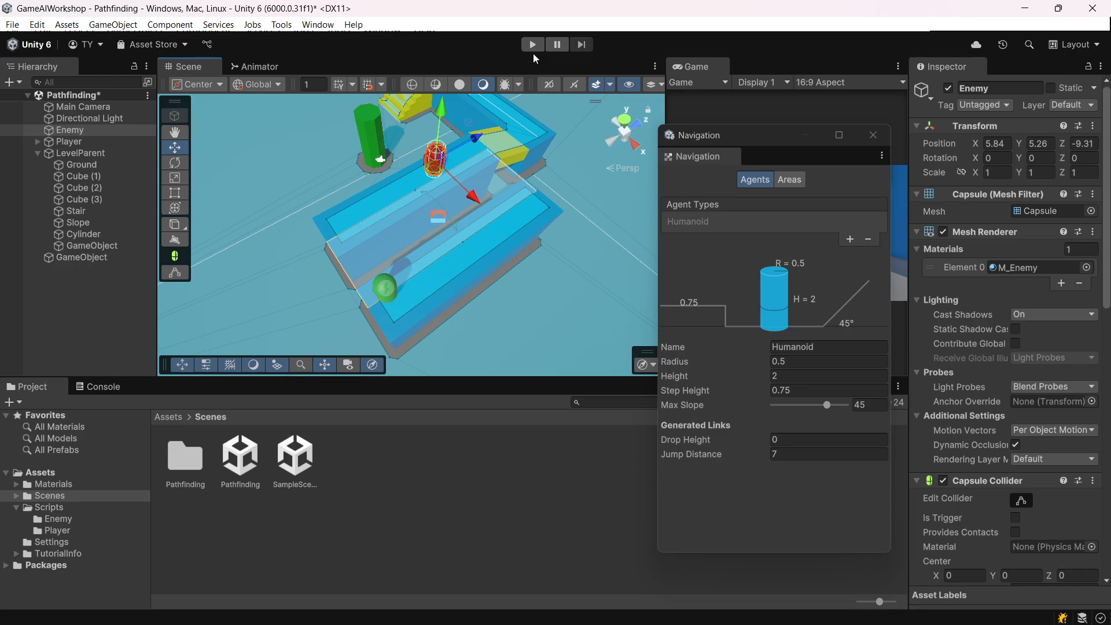
{"action": "left_click", "coordinate": [532, 46]}
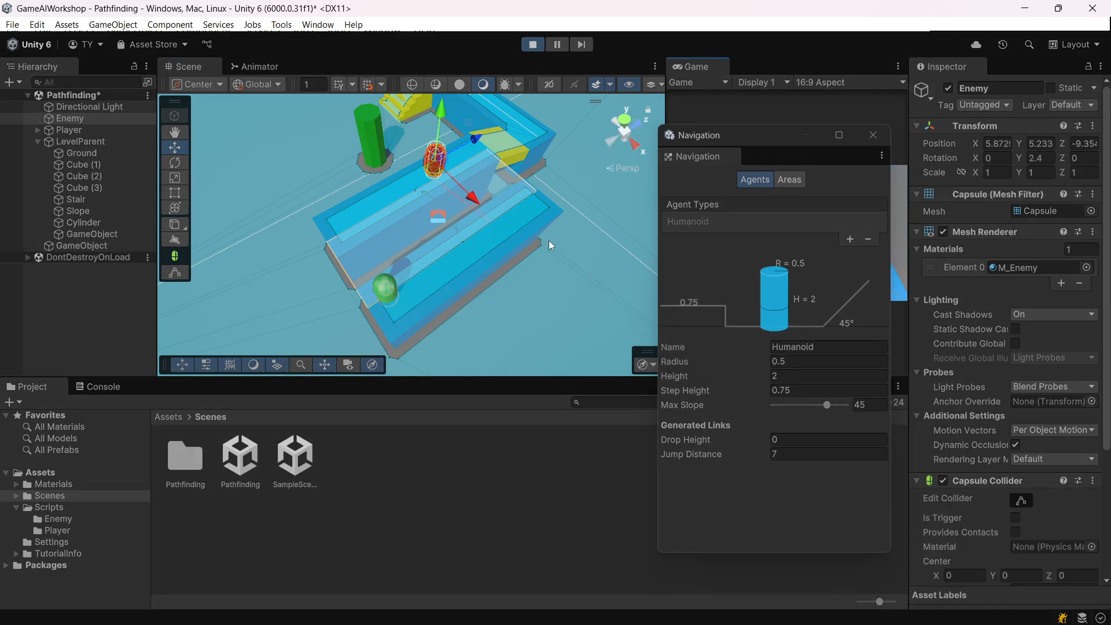
{"action": "left_click", "coordinate": [542, 47]}
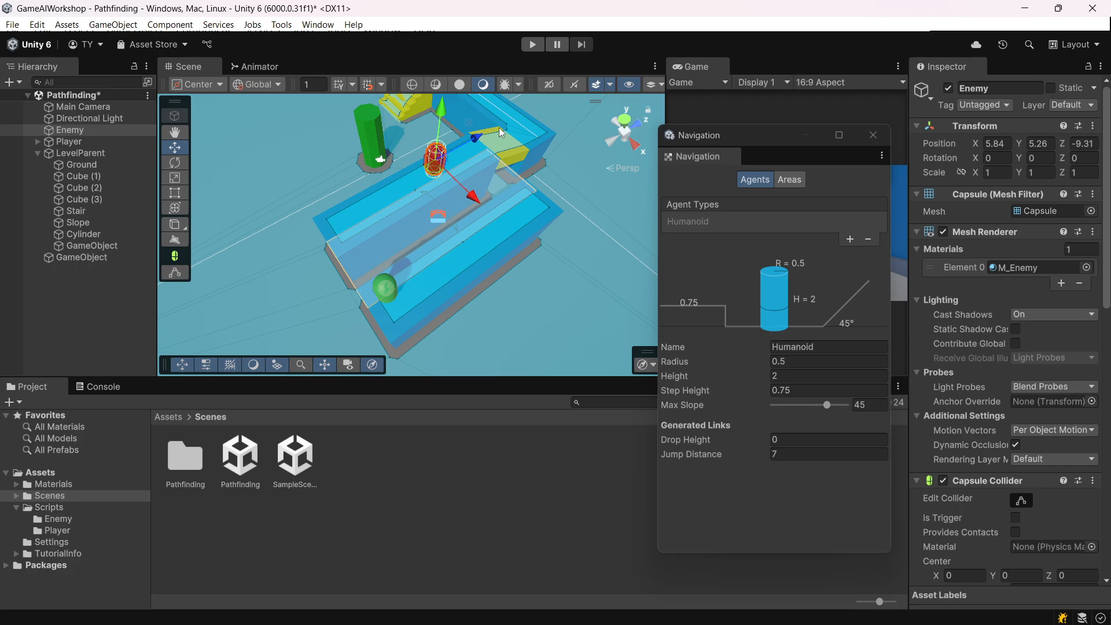
Narrow the NavMesh Link across the gap to a Width of about 1.51.
{"action": "left_click", "coordinate": [133, 248]}
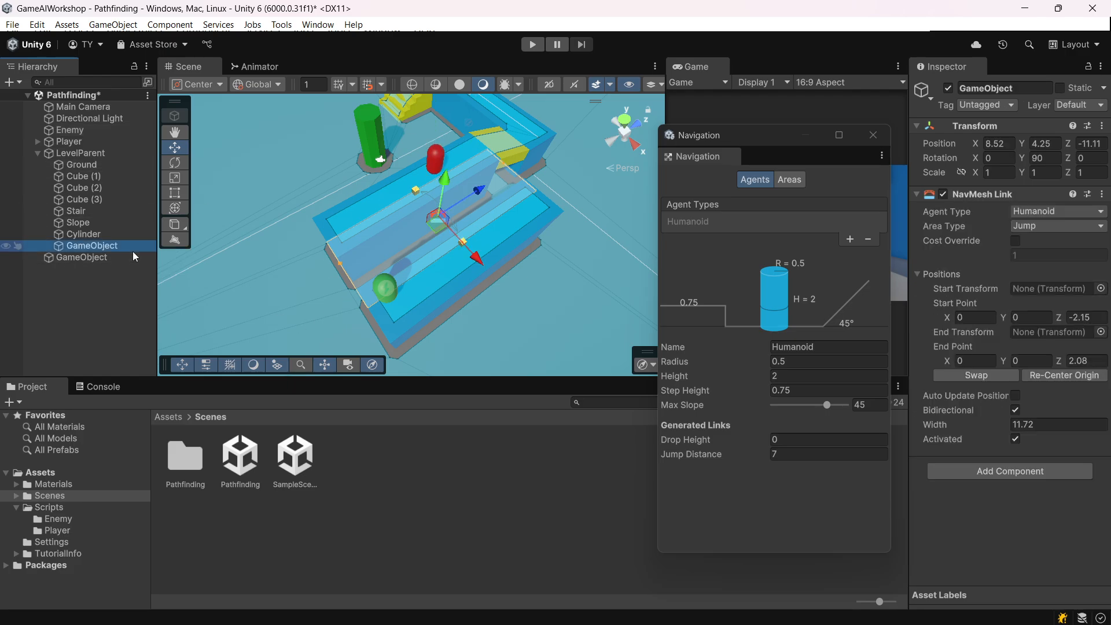
{"action": "left_click", "coordinate": [1068, 319]}
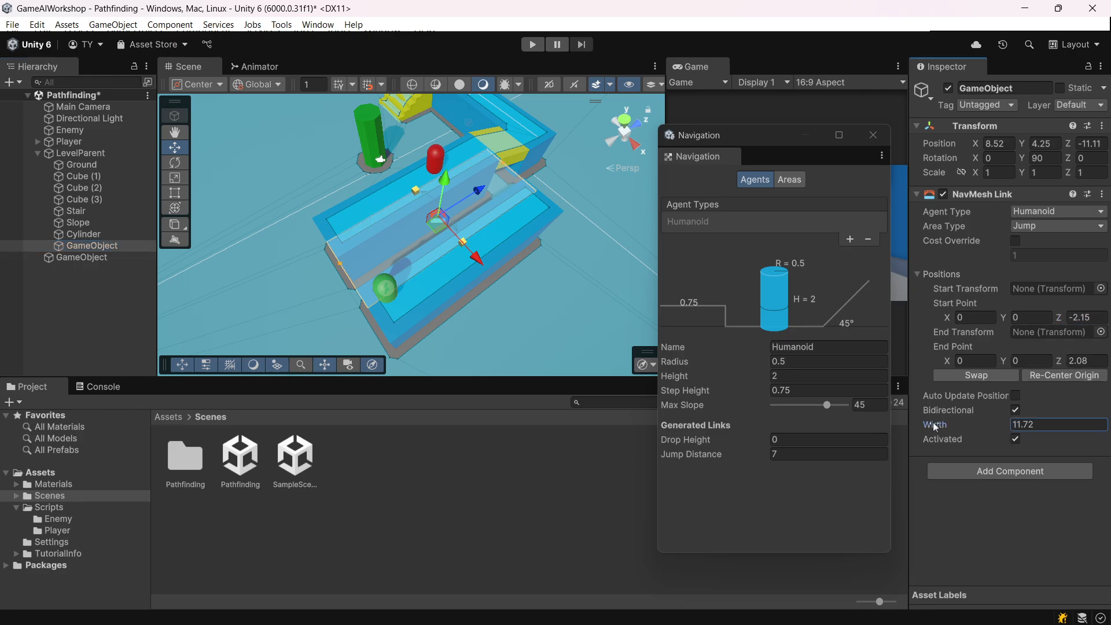
{"action": "left_click_drag", "start_coordinate": [934, 423], "coordinate": [399, 204]}
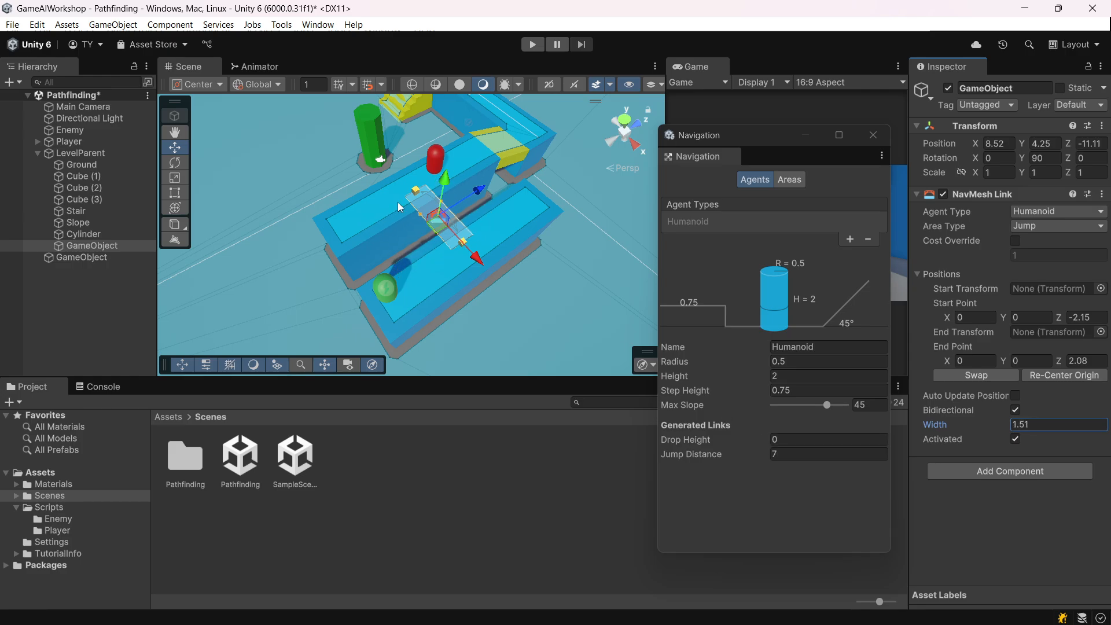
{"action": "left_click", "coordinate": [64, 234]}
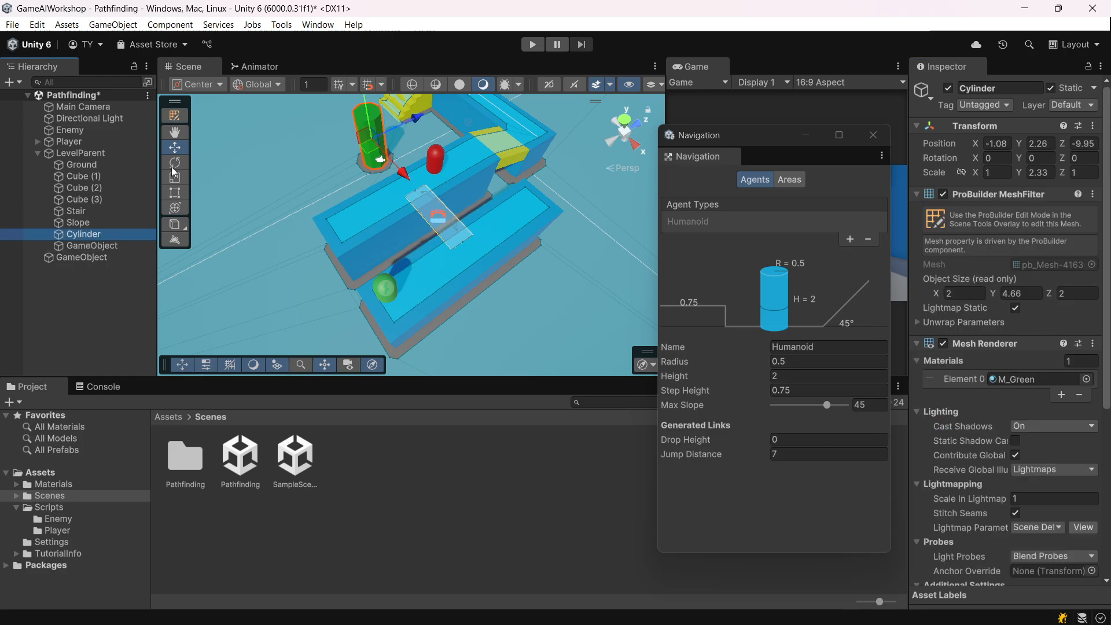
{"action": "left_click", "coordinate": [87, 253]}
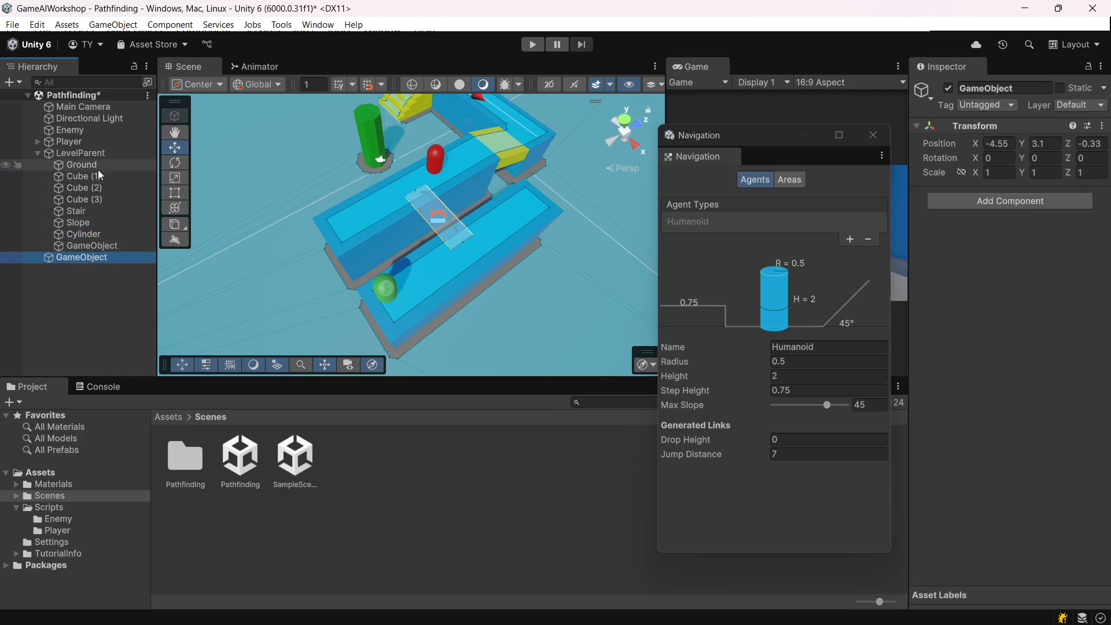
Move the Enemy onto the Cube (1) block at about X 5.84, Y 4.02, Z -0.09.
{"action": "left_click", "coordinate": [99, 153]}
{"action": "left_click_drag", "start_coordinate": [470, 142], "coordinate": [552, 123]}
{"action": "middle_click_drag", "start_coordinate": [533, 147], "coordinate": [329, 282]}
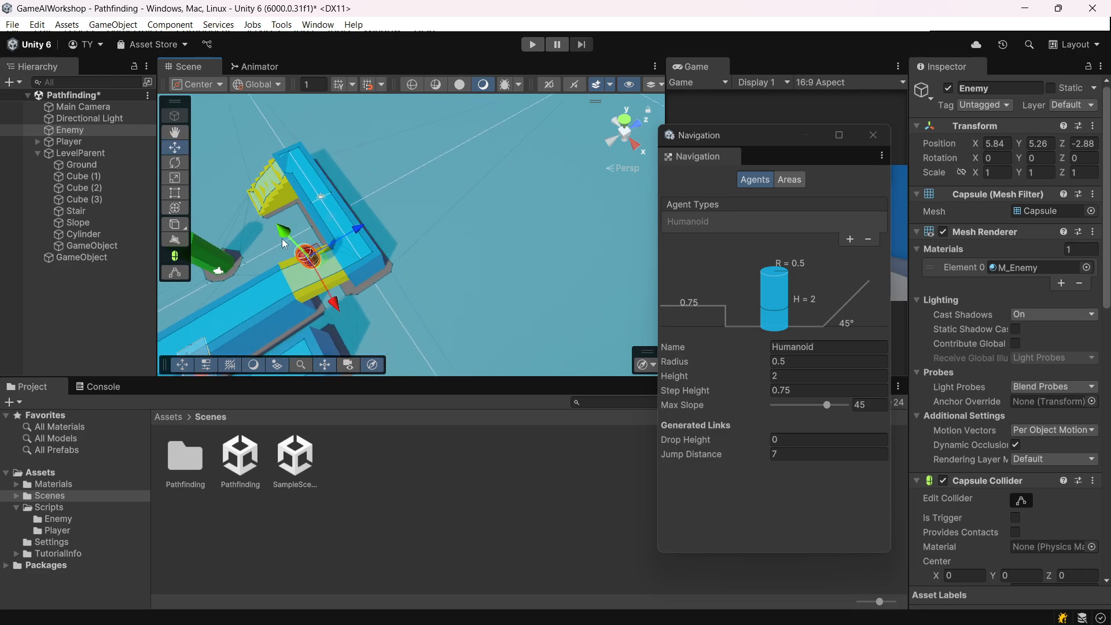
{"action": "left_click_drag", "start_coordinate": [283, 236], "coordinate": [300, 248]}
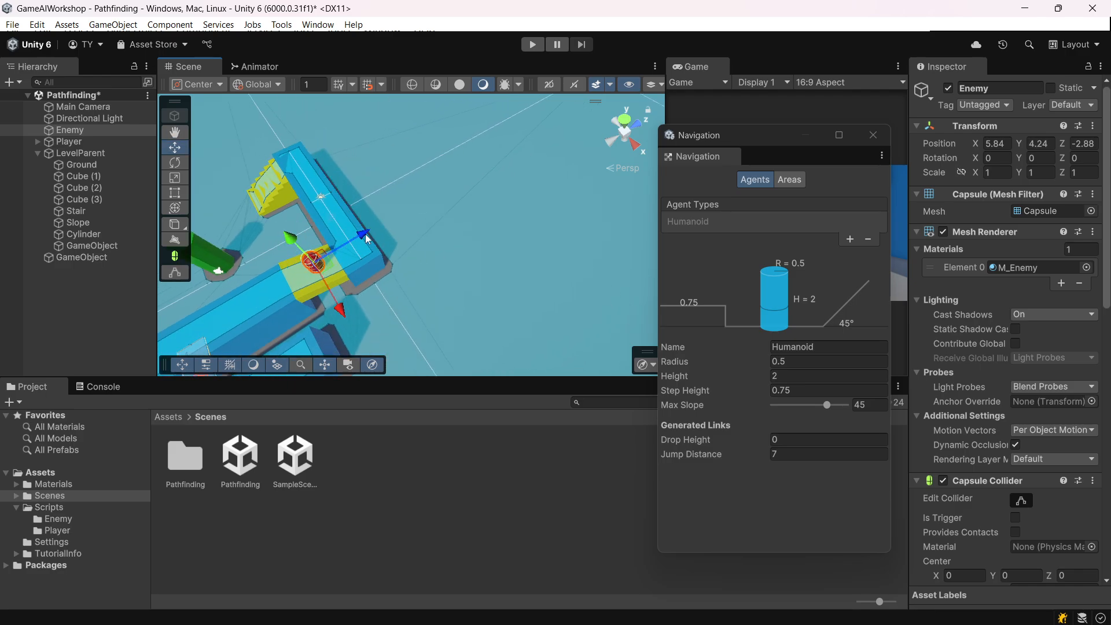
{"action": "left_click_drag", "start_coordinate": [365, 234], "coordinate": [405, 228]}
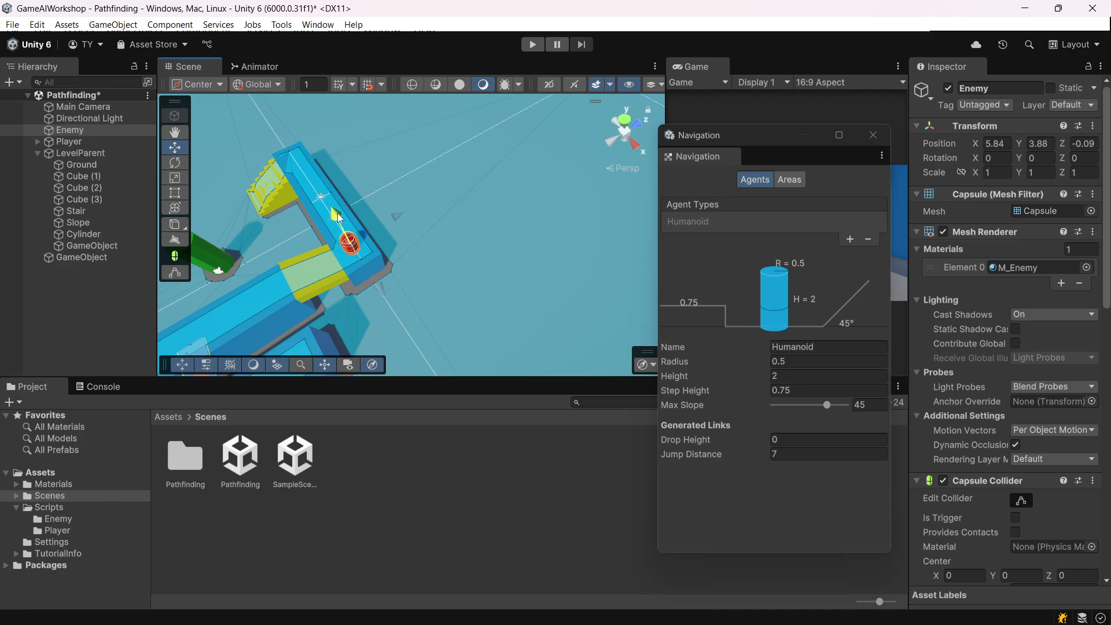
{"action": "left_click_drag", "start_coordinate": [338, 213], "coordinate": [335, 210]}
{"action": "middle_click_drag", "start_coordinate": [411, 271], "coordinate": [488, 197]}
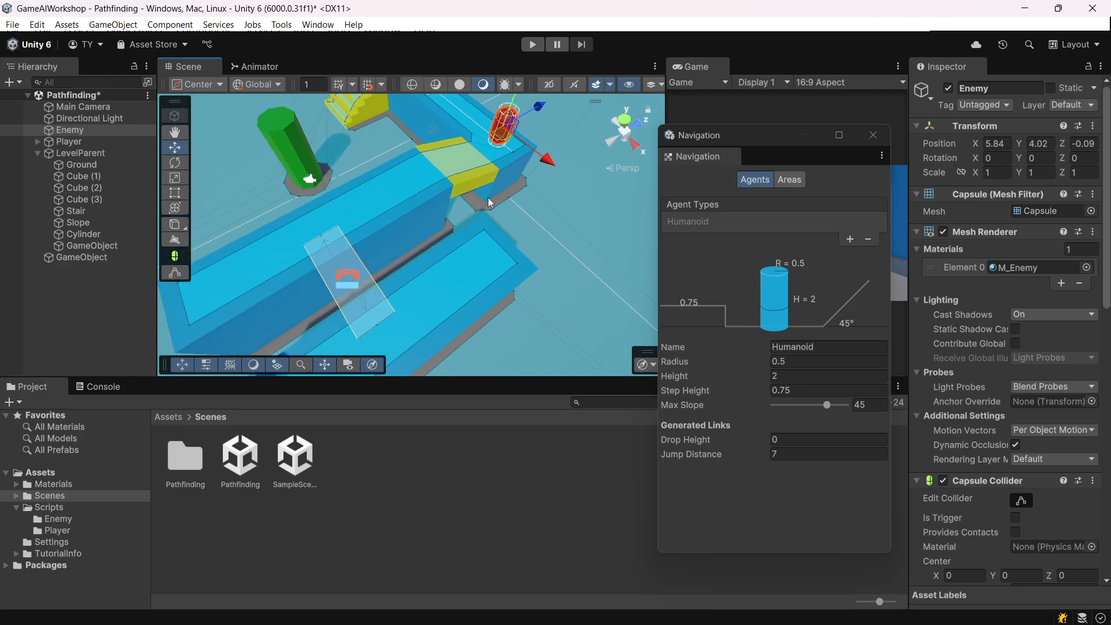
Play-test the Enemy's route from its new position over the narrowed NavMesh Link to the player, and stop the game.
{"action": "left_click", "coordinate": [541, 45]}
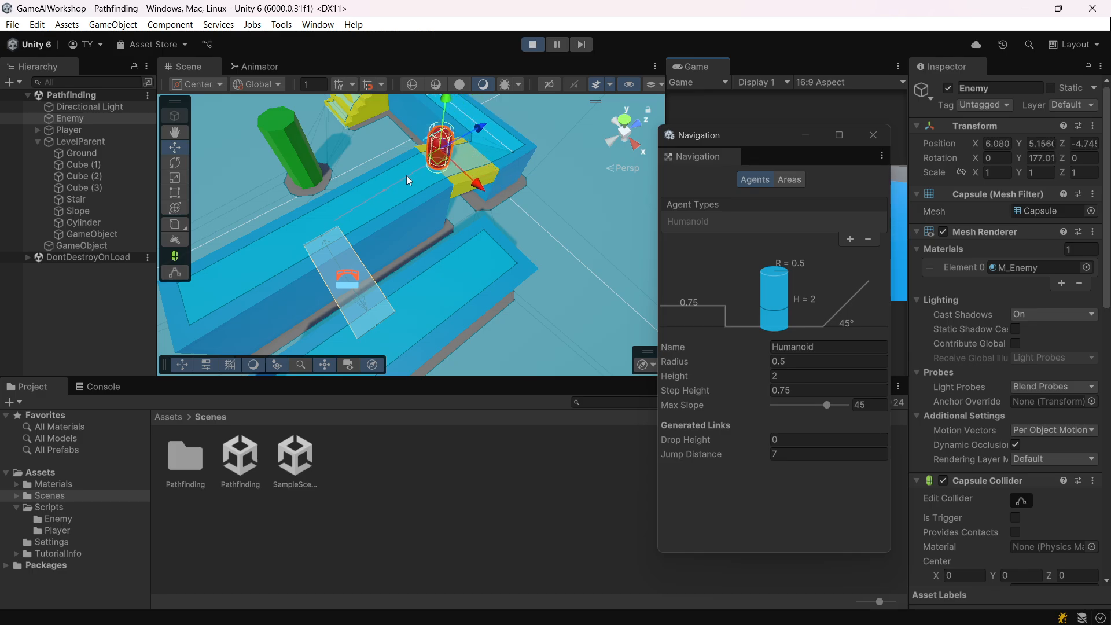
{"action": "middle_click_drag", "start_coordinate": [388, 259], "coordinate": [432, 234]}
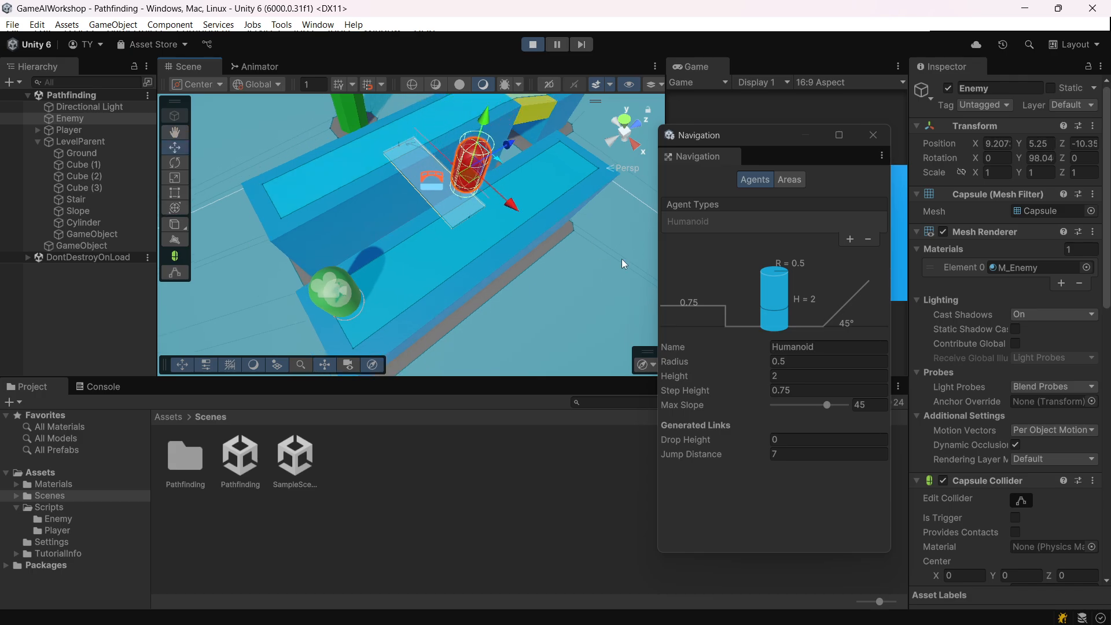
{"action": "left_click", "coordinate": [533, 44]}
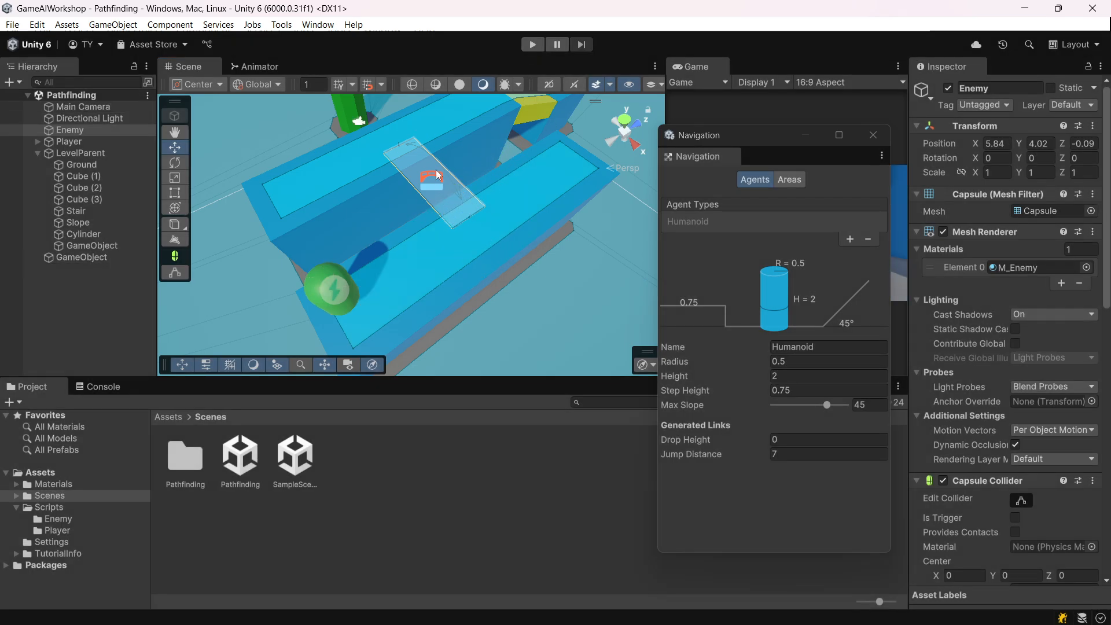
Set the Area Type of the NavMesh Link across the gap to Walkable and save the scene.
{"action": "left_click", "coordinate": [94, 152]}
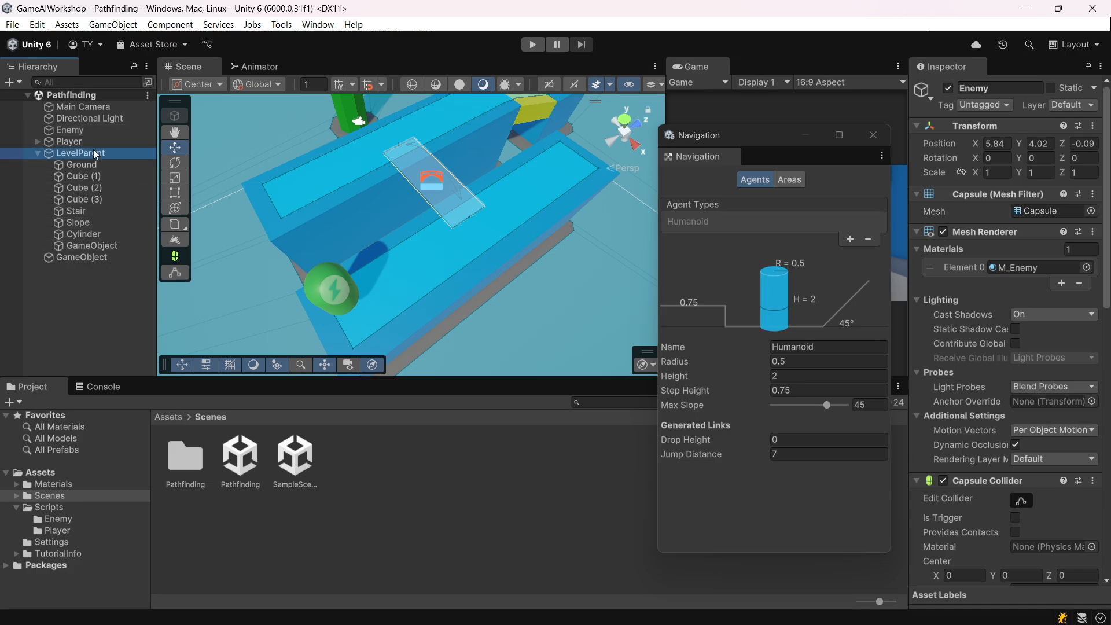
{"action": "left_click", "coordinate": [1052, 286]}
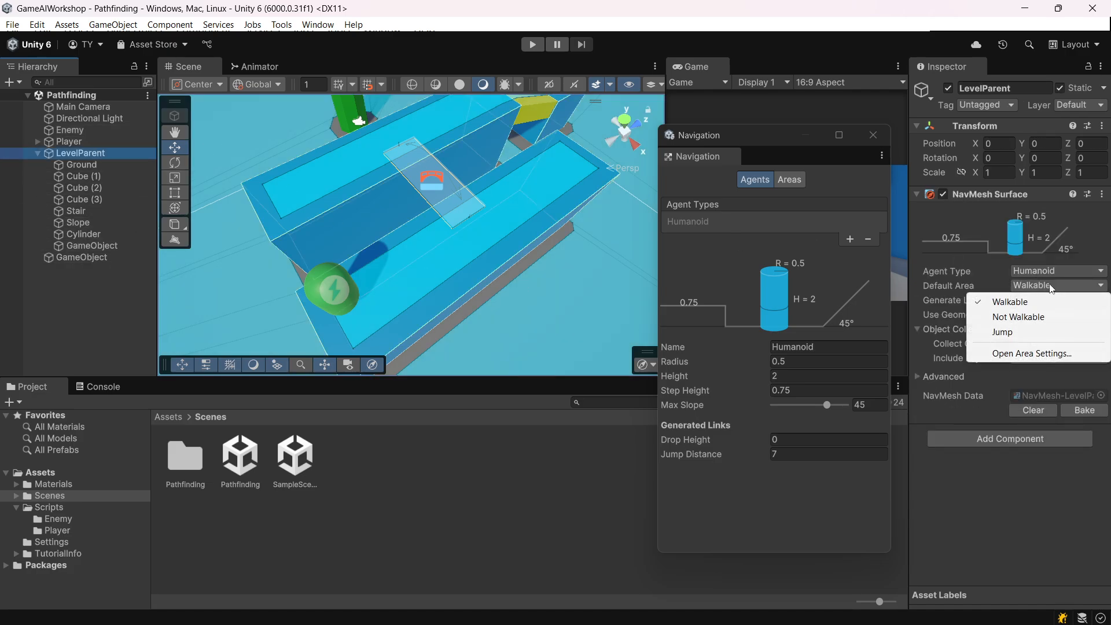
{"action": "left_click", "coordinate": [1022, 302]}
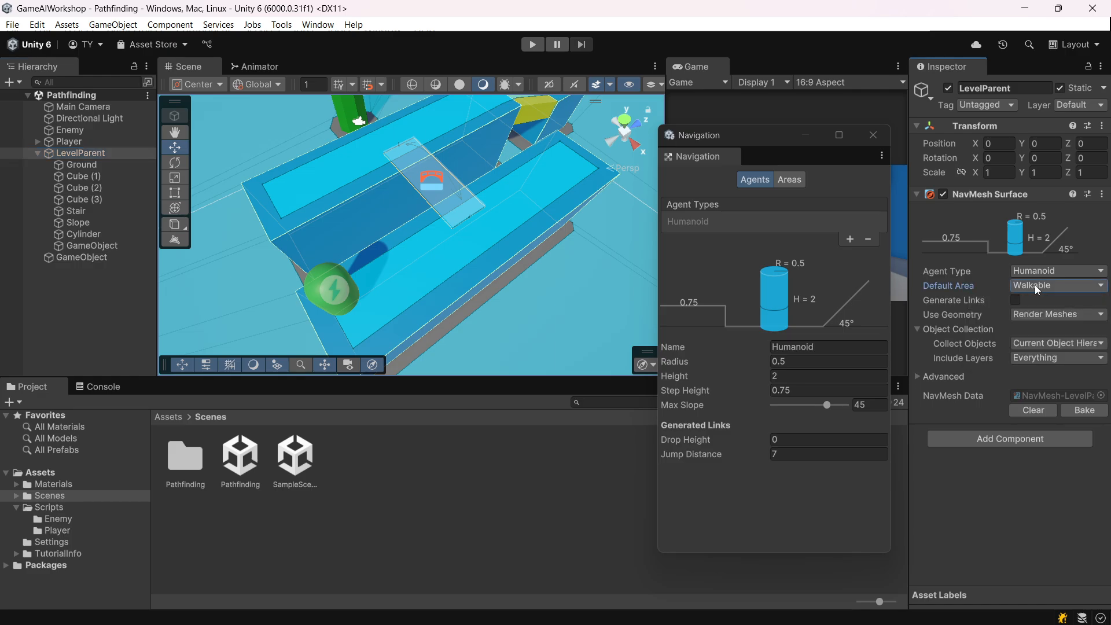
{"action": "left_click", "coordinate": [84, 256]}
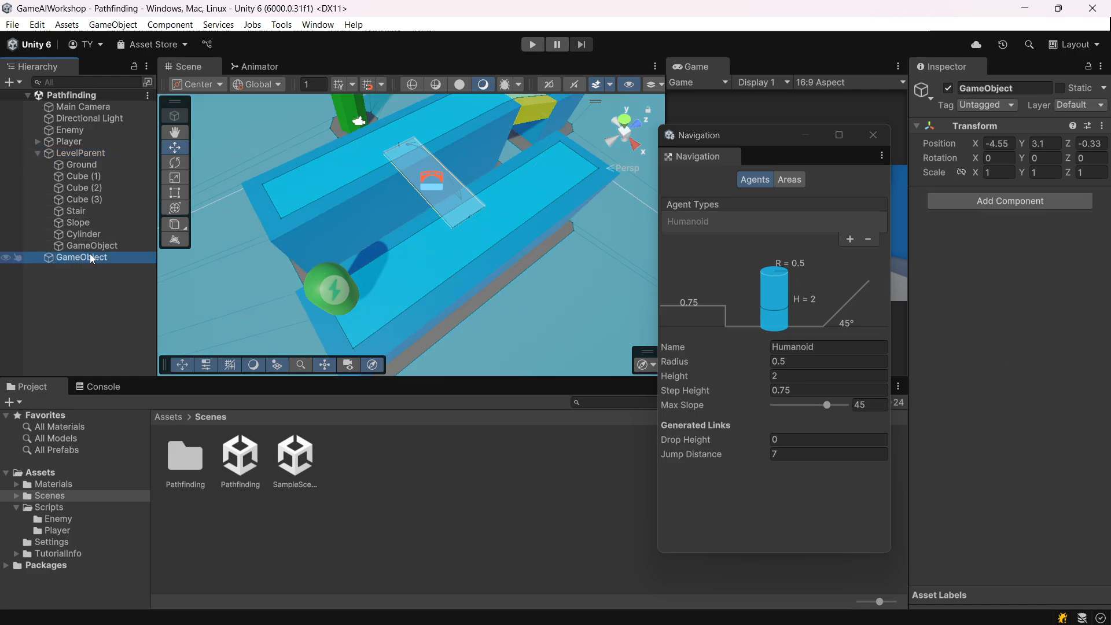
{"action": "left_click", "coordinate": [80, 167]}
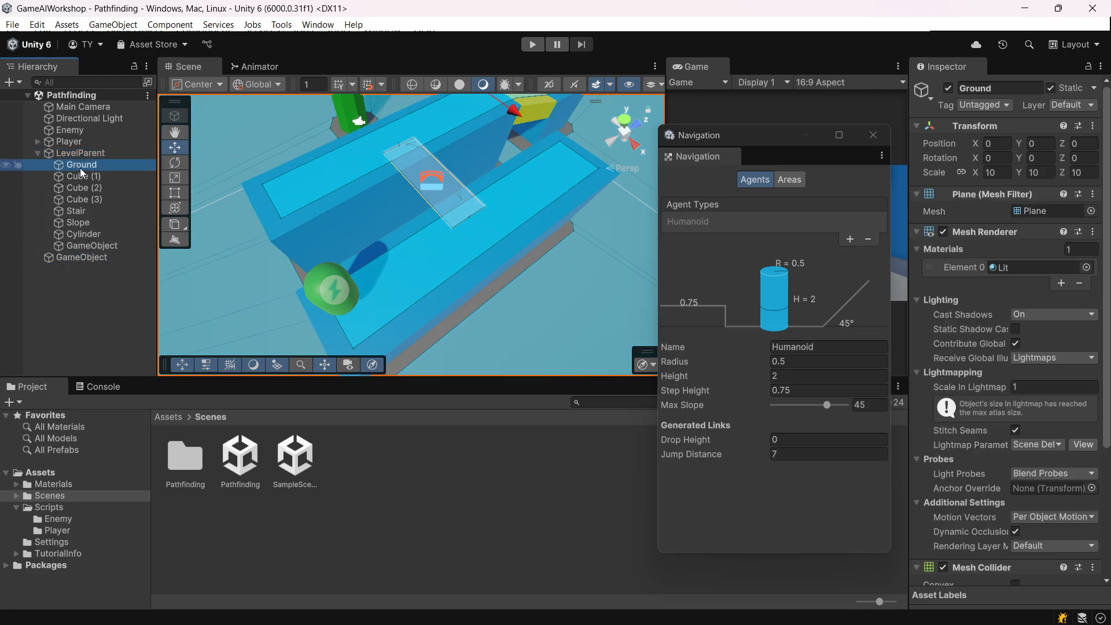
{"action": "left_click", "coordinate": [89, 243]}
{"action": "left_click", "coordinate": [1036, 226]}
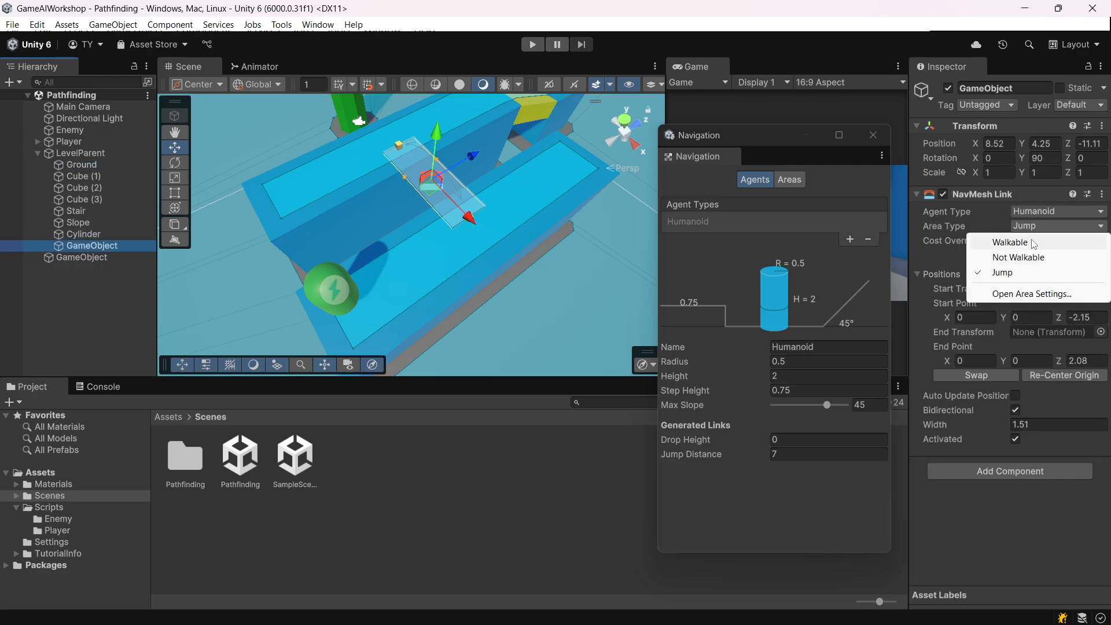
{"action": "left_click", "coordinate": [1035, 243]}
{"action": "left_click", "coordinate": [1067, 229]}
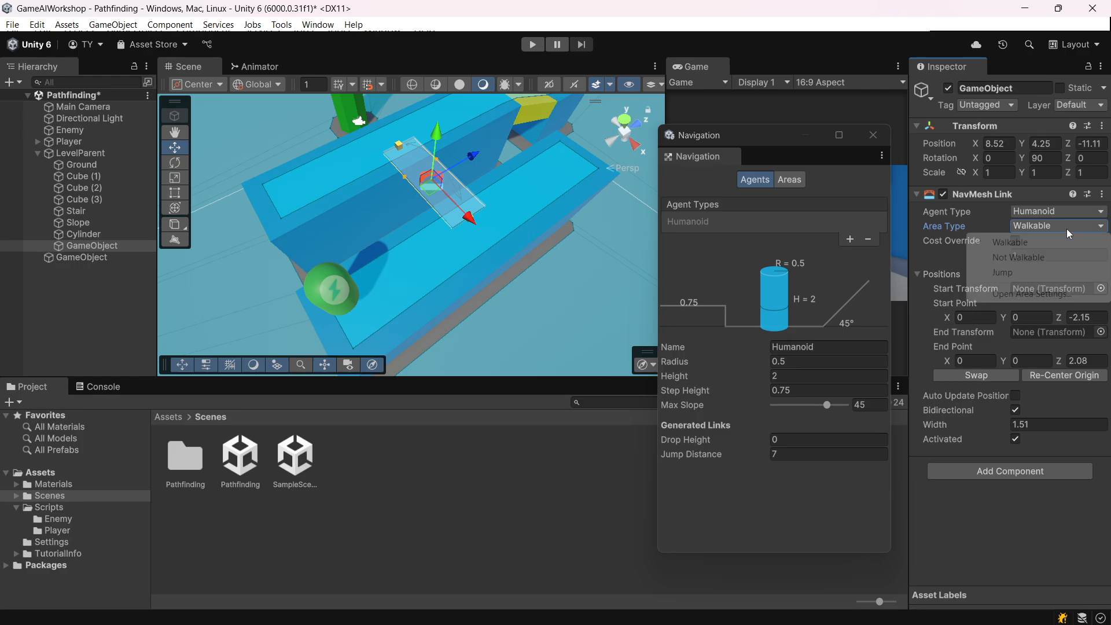
{"action": "left_click", "coordinate": [1066, 238]}
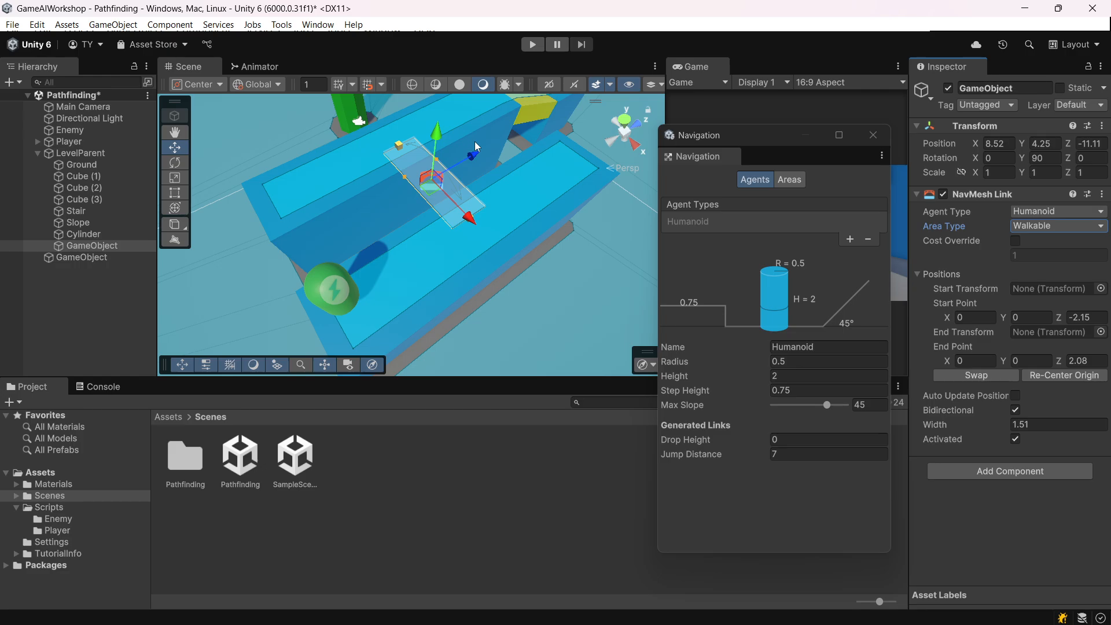
{"action": "key", "text": "ctrl+s"}
Define a new navigation area in the User 3 slot named Water with a Cost of 5.
{"action": "scroll", "coordinate": [345, 175], "scroll_direction": "down", "scroll_amount": 10}
{"action": "left_click", "coordinate": [320, 172]}
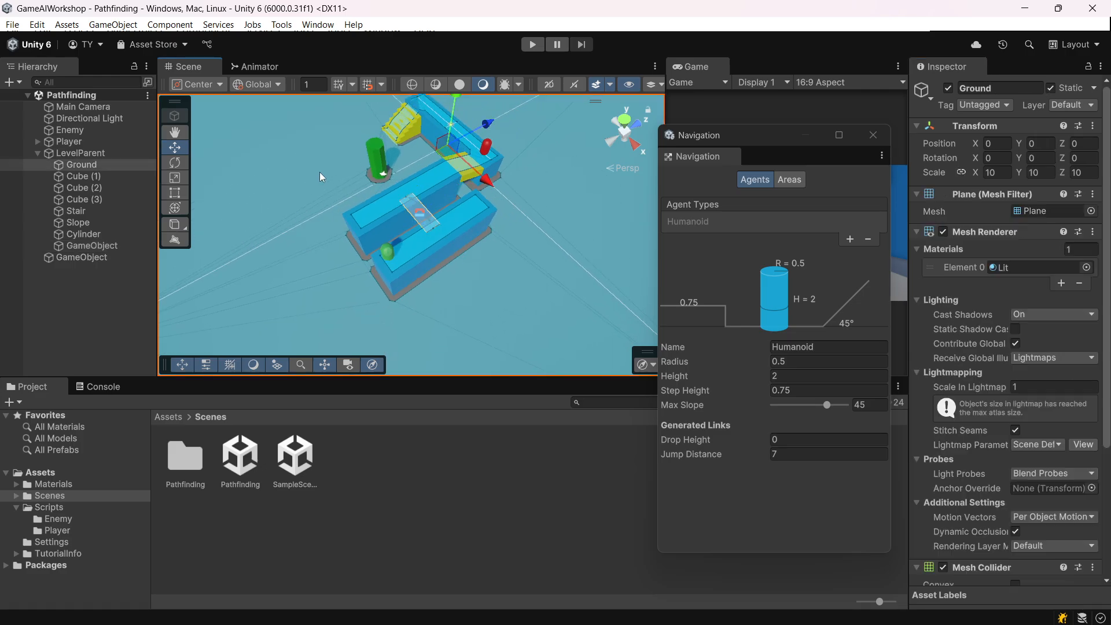
{"action": "scroll", "coordinate": [985, 418], "scroll_direction": "down", "scroll_amount": 3}
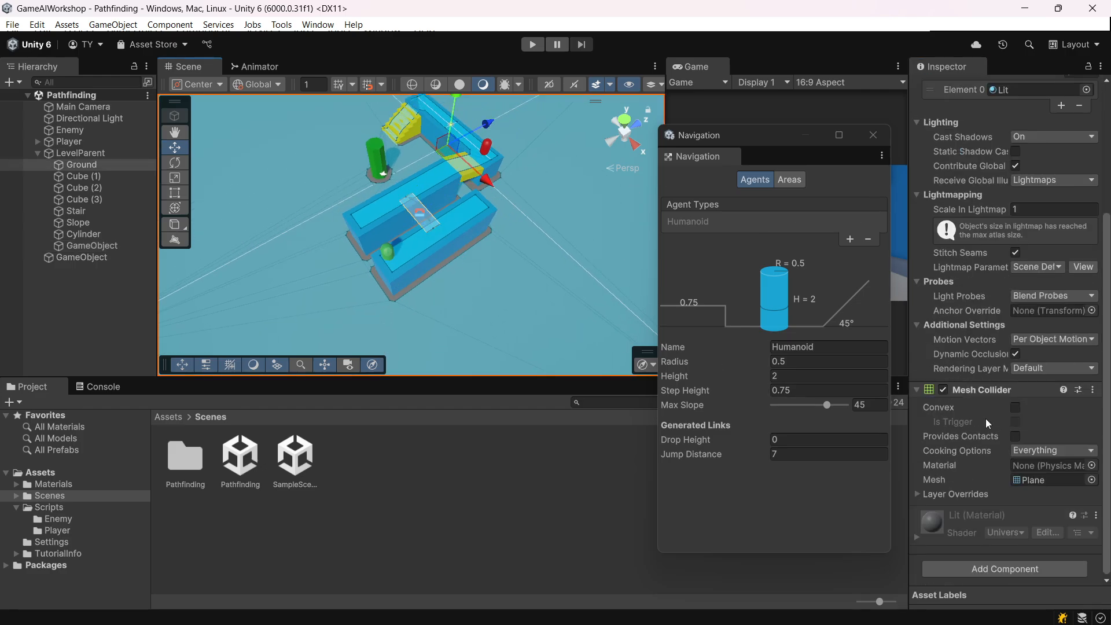
{"action": "left_click", "coordinate": [119, 157]}
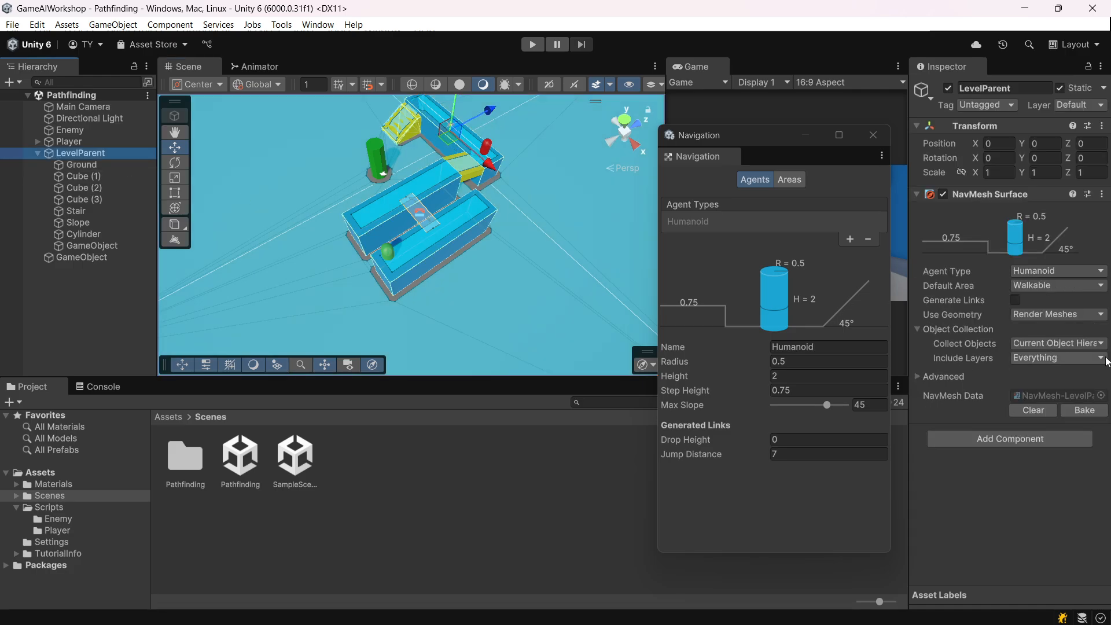
{"action": "left_click", "coordinate": [1046, 286]}
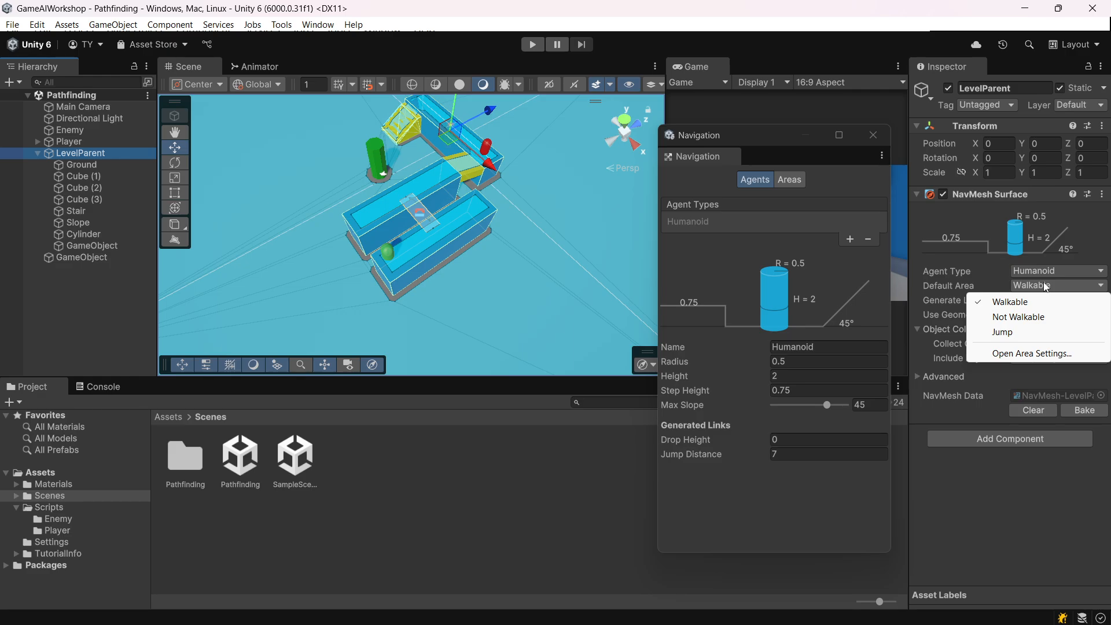
{"action": "left_click", "coordinate": [1032, 353]}
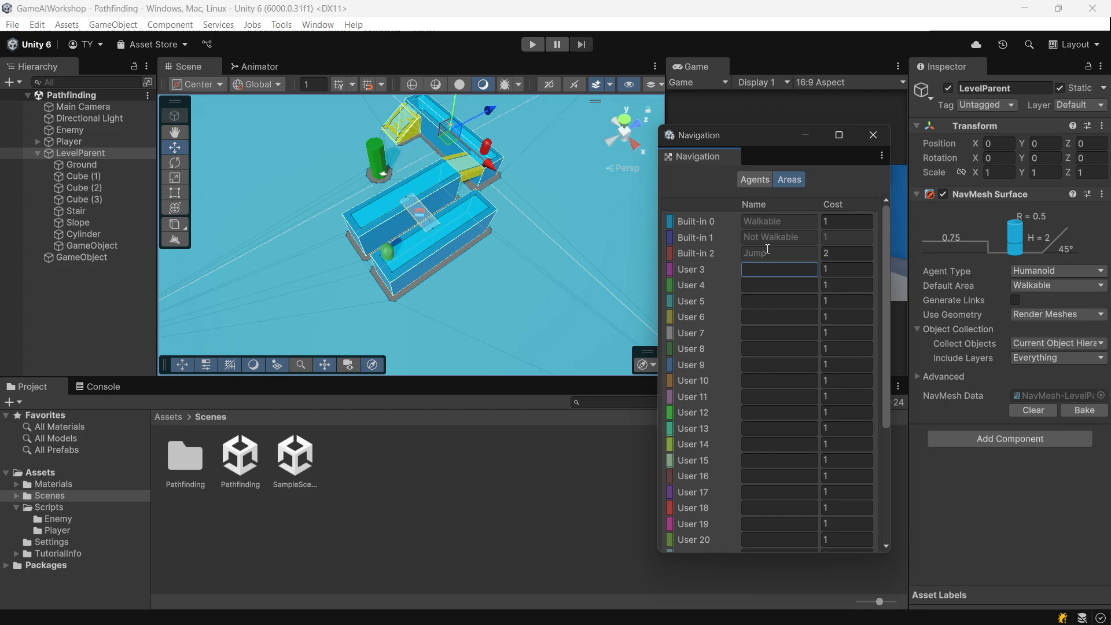
{"action": "left_click", "coordinate": [841, 272]}
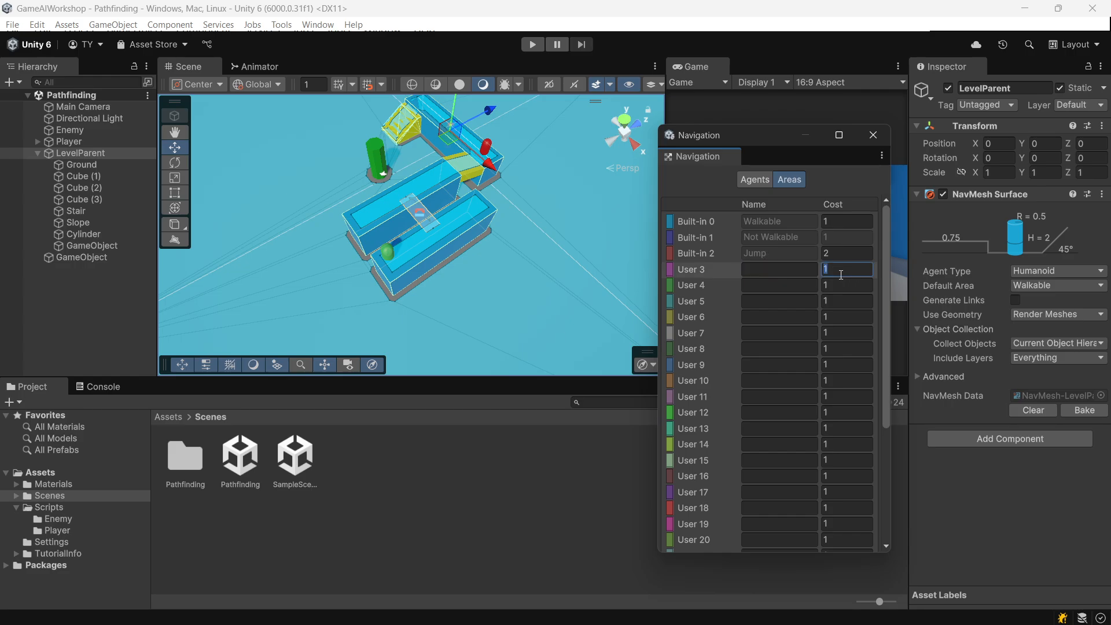
{"action": "left_click", "coordinate": [768, 273]}
{"action": "type", "text": "Water"}
{"action": "left_click", "coordinate": [839, 272]}
{"action": "type", "text": "5"}
Add a NavMesh Modifier component to Cube (3), the block on the player's side of the gap.
{"action": "left_click", "coordinate": [80, 155]}
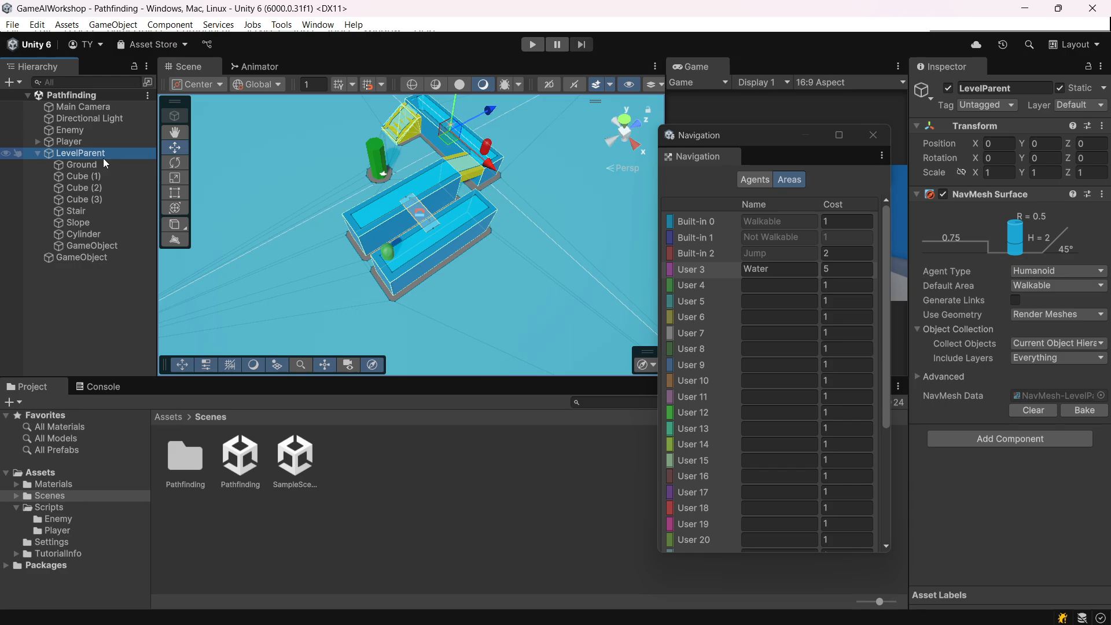
{"action": "key", "text": "f"}
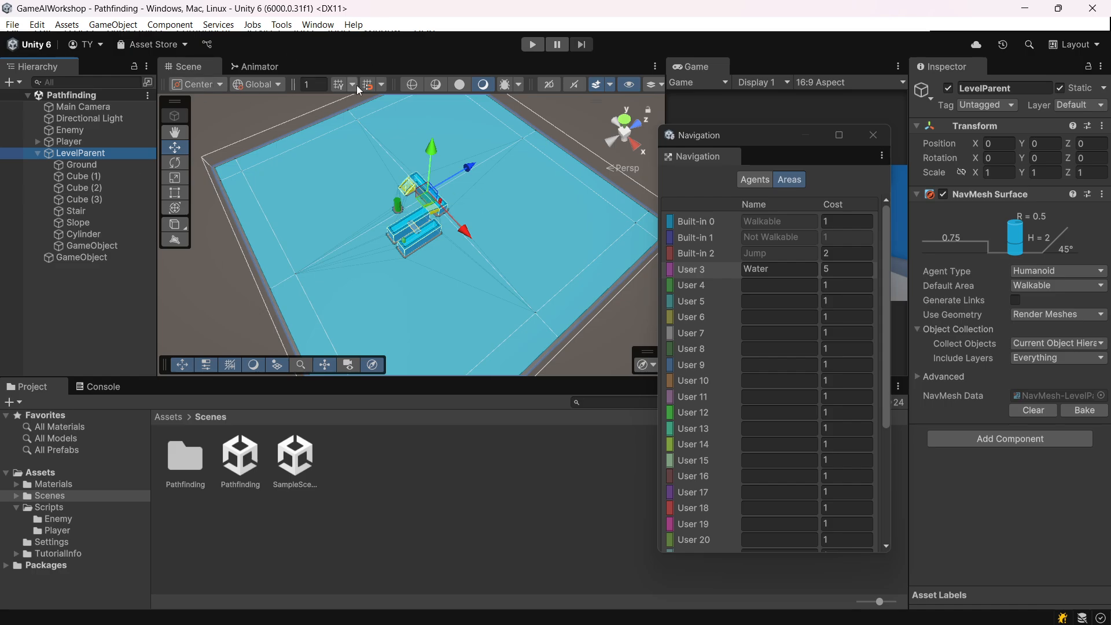
{"action": "scroll", "coordinate": [397, 201], "scroll_direction": "up", "scroll_amount": 2}
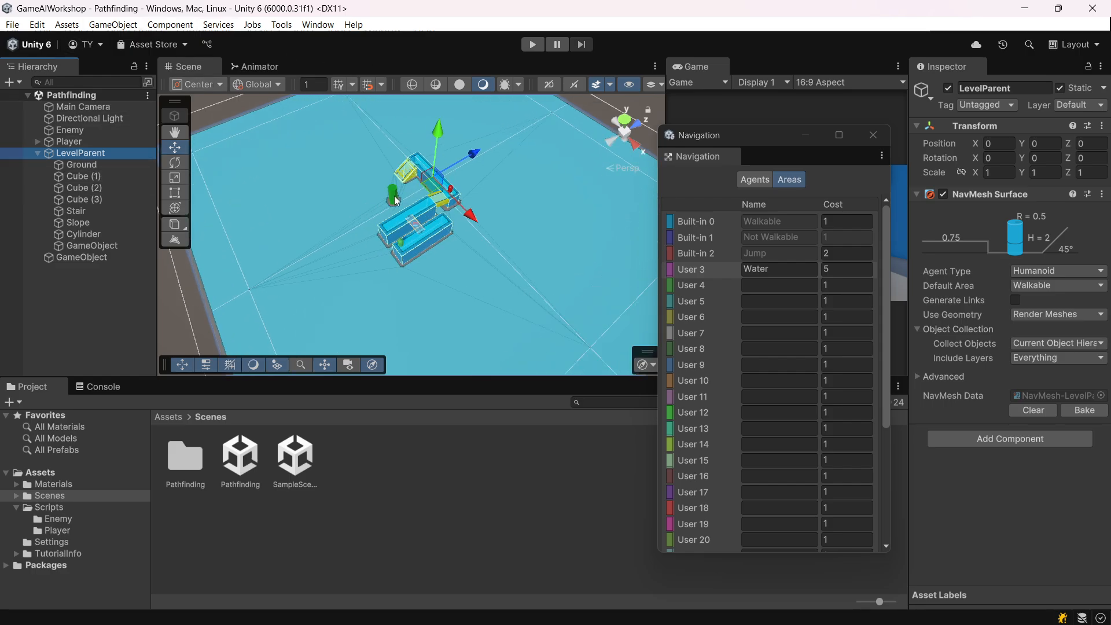
{"action": "scroll", "coordinate": [396, 201], "scroll_direction": "up", "scroll_amount": 6}
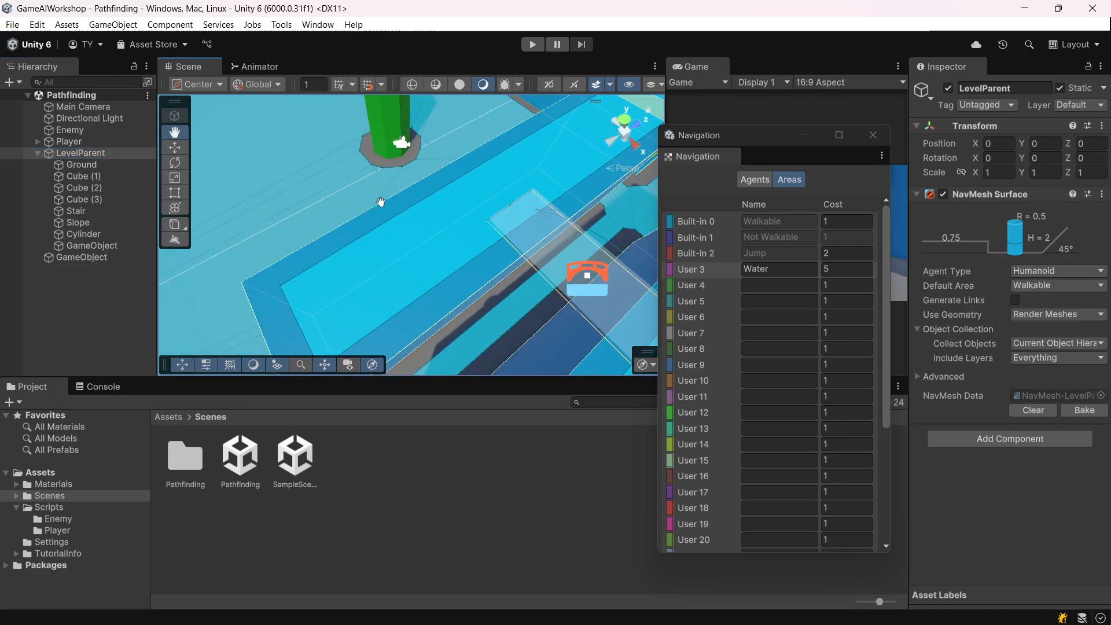
{"action": "middle_click_drag", "start_coordinate": [402, 198], "coordinate": [365, 202]}
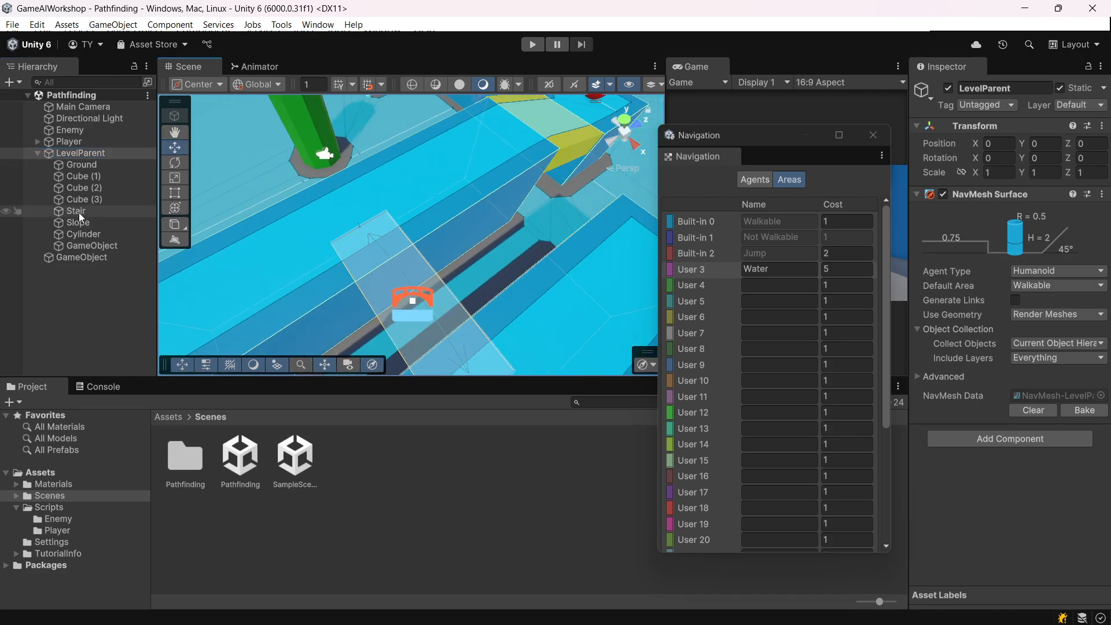
{"action": "double_click", "coordinate": [86, 174]}
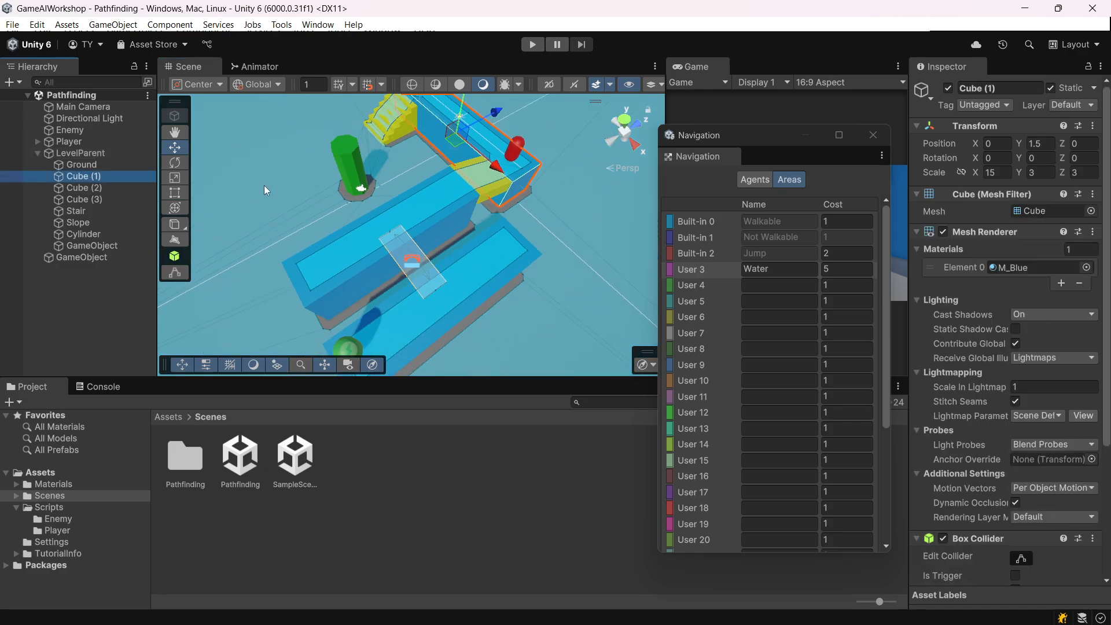
{"action": "left_click", "coordinate": [93, 200]}
{"action": "key", "text": "f"}
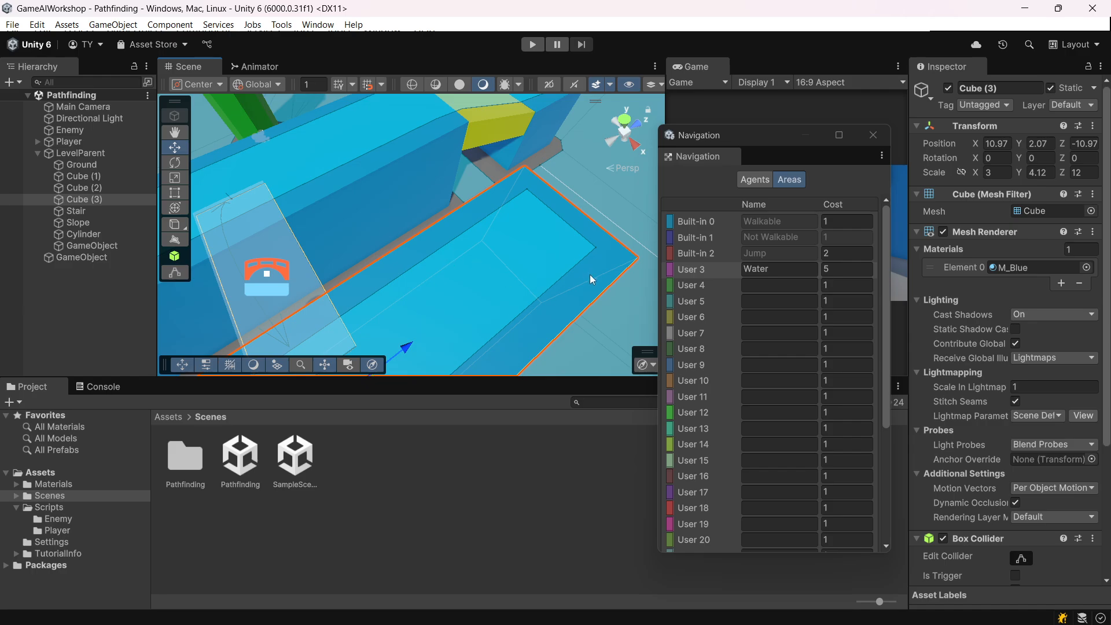
{"action": "scroll", "coordinate": [1041, 288], "scroll_direction": "down", "scroll_amount": 5}
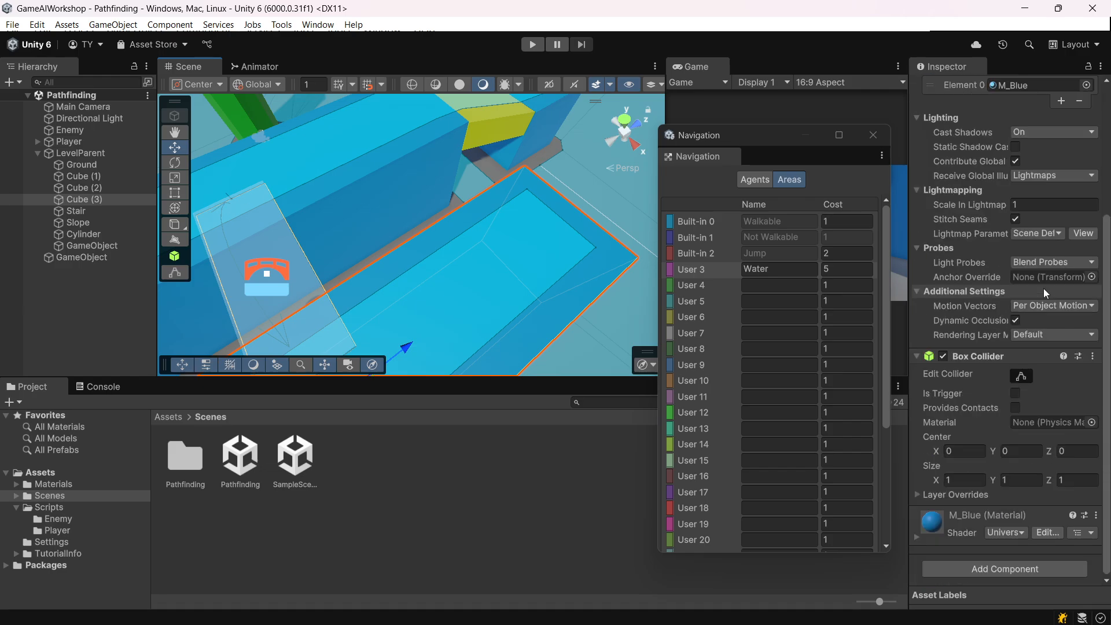
{"action": "scroll", "coordinate": [444, 227], "scroll_direction": "up", "scroll_amount": 2}
{"action": "scroll", "coordinate": [431, 213], "scroll_direction": "down", "scroll_amount": 3}
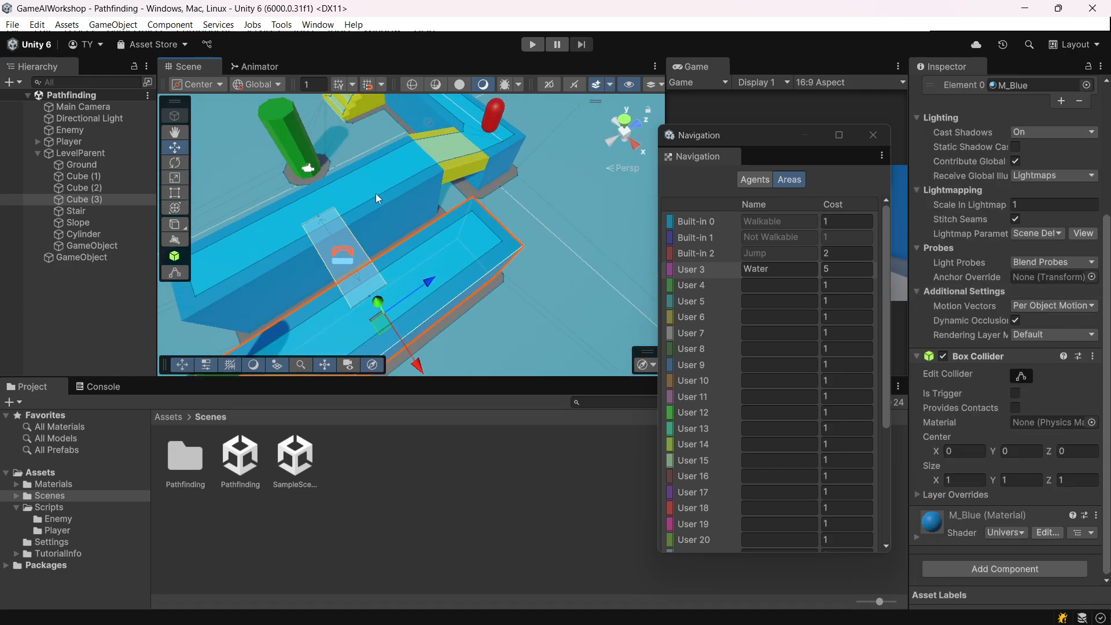
{"action": "scroll", "coordinate": [376, 193], "scroll_direction": "up", "scroll_amount": 2}
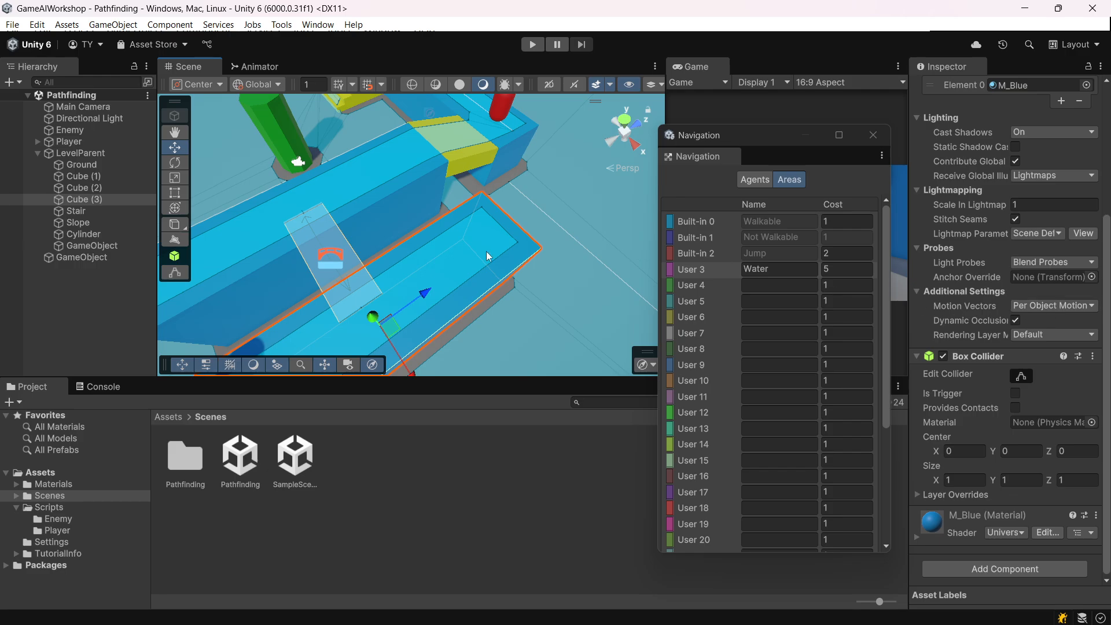
{"action": "scroll", "coordinate": [432, 237], "scroll_direction": "up", "scroll_amount": 3}
{"action": "middle_click_drag", "start_coordinate": [432, 236], "coordinate": [503, 219]}
{"action": "key", "text": "f"}
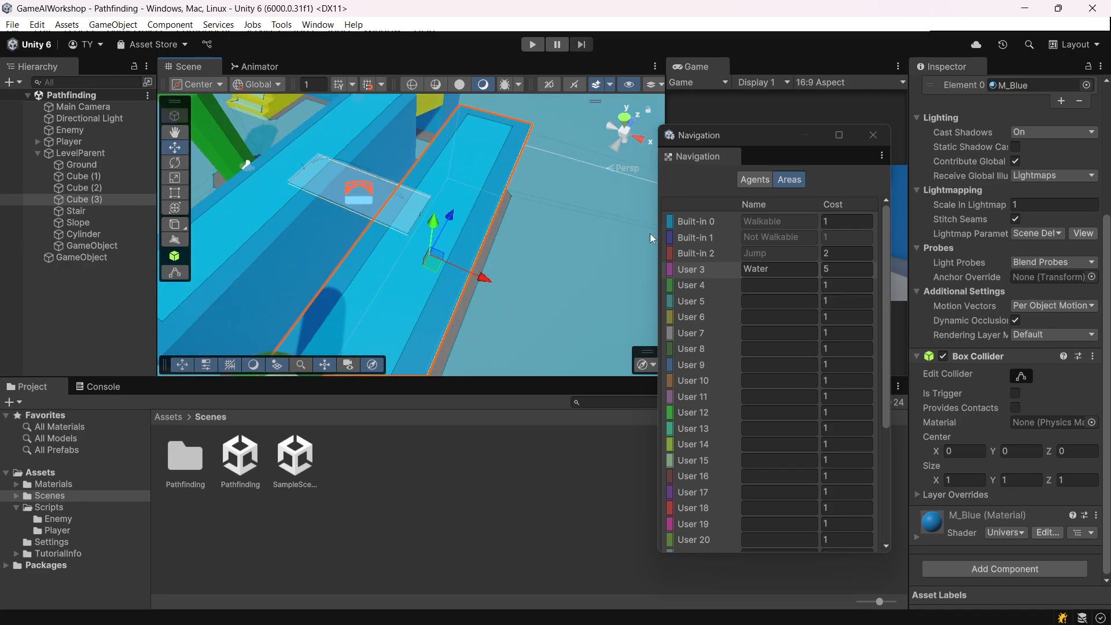
{"action": "left_click", "coordinate": [1004, 569]}
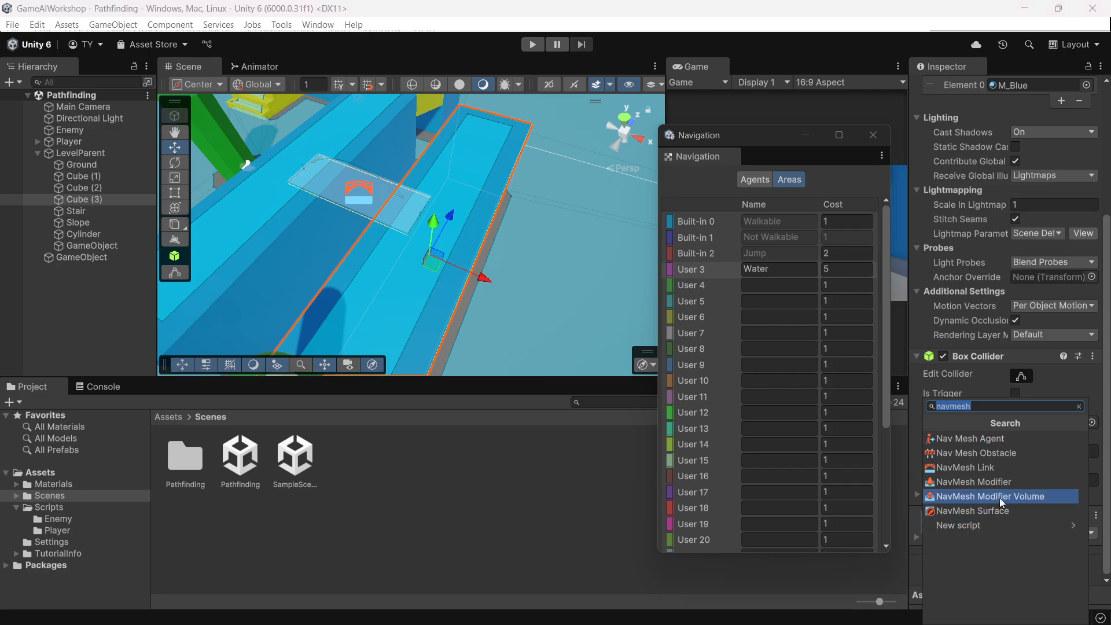
{"action": "left_click", "coordinate": [1004, 483]}
{"action": "scroll", "coordinate": [955, 330], "scroll_direction": "down", "scroll_amount": 3}
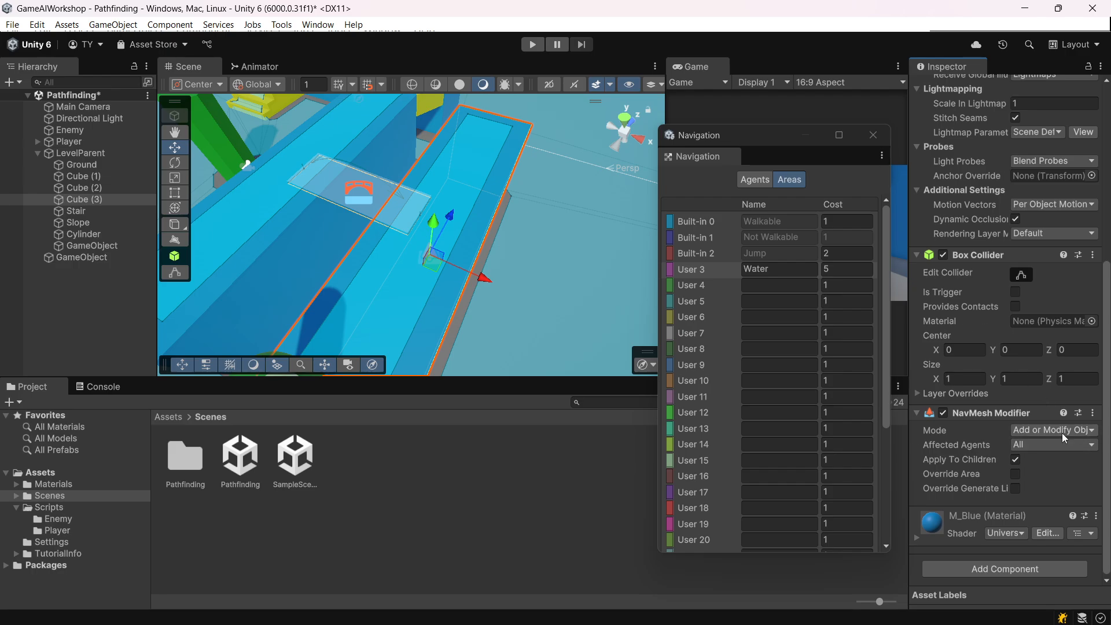
Override the area in Cube (3)'s NavMesh Modifier with the Water Area Type and save the scene.
{"action": "left_click", "coordinate": [1015, 474]}
{"action": "left_click", "coordinate": [1050, 488]}
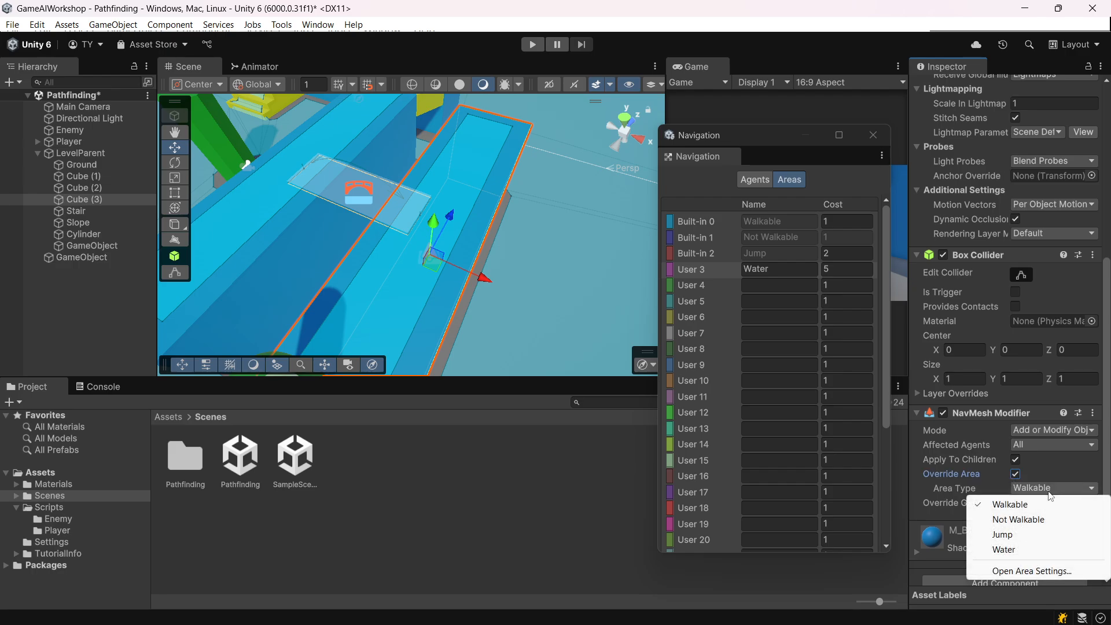
{"action": "left_click", "coordinate": [1007, 548]}
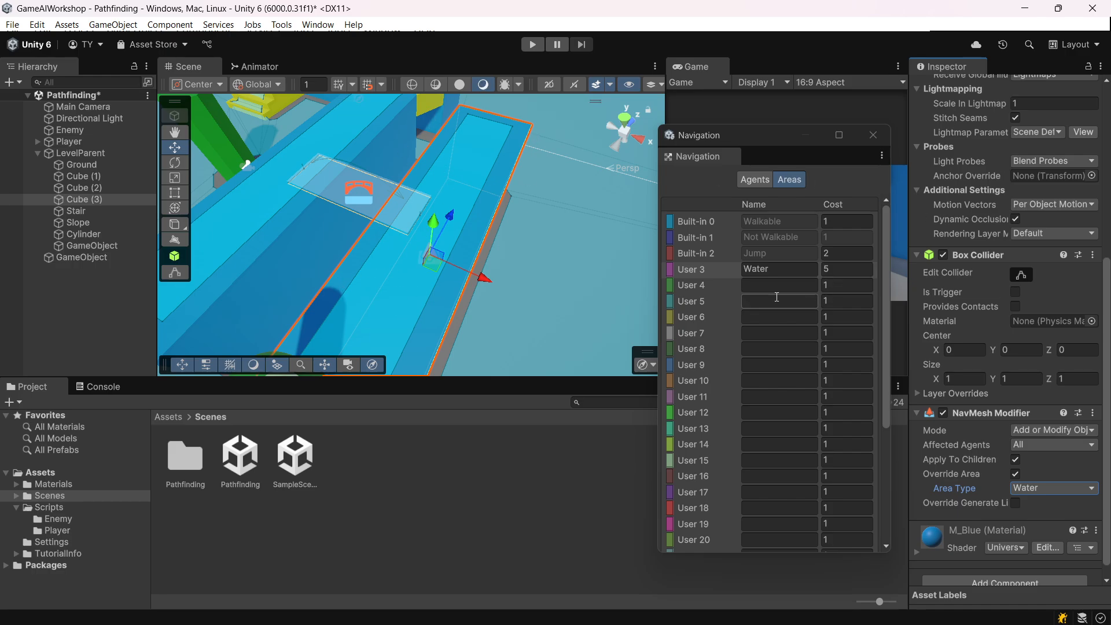
{"action": "key", "text": "ctrl+s"}
Rebake the NavMesh Surface on LevelParent, check the Water area on the player's block and save the scene.
{"action": "left_click", "coordinate": [87, 153]}
{"action": "left_click", "coordinate": [1085, 412]}
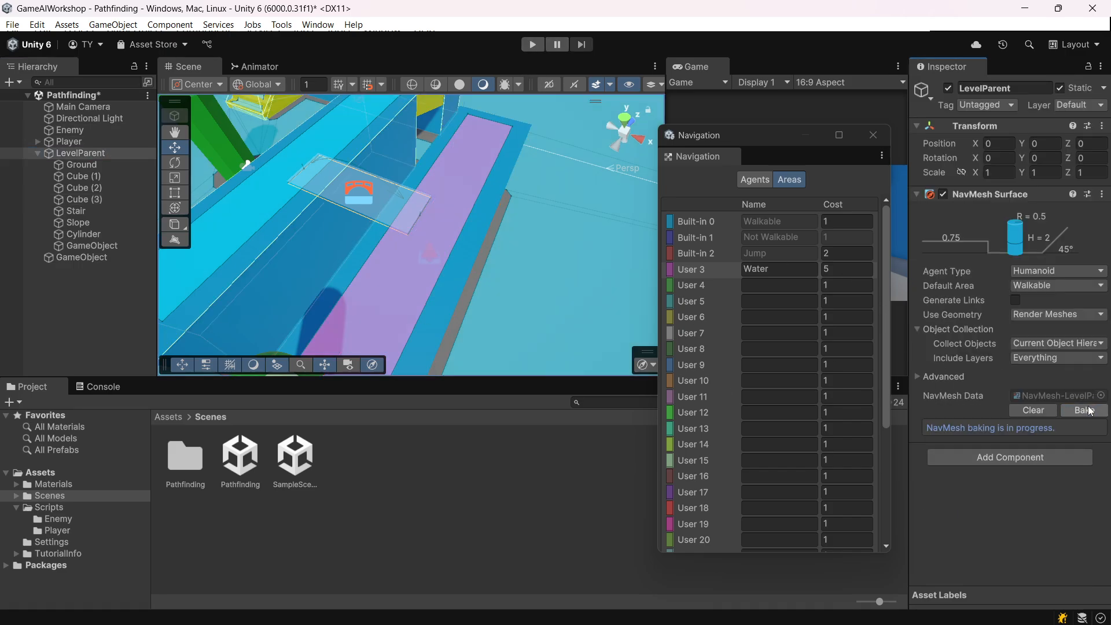
{"action": "scroll", "coordinate": [456, 207], "scroll_direction": "down", "scroll_amount": 5}
{"action": "scroll", "coordinate": [466, 209], "scroll_direction": "up", "scroll_amount": 5}
{"action": "middle_click_drag", "start_coordinate": [467, 213], "coordinate": [462, 223]}
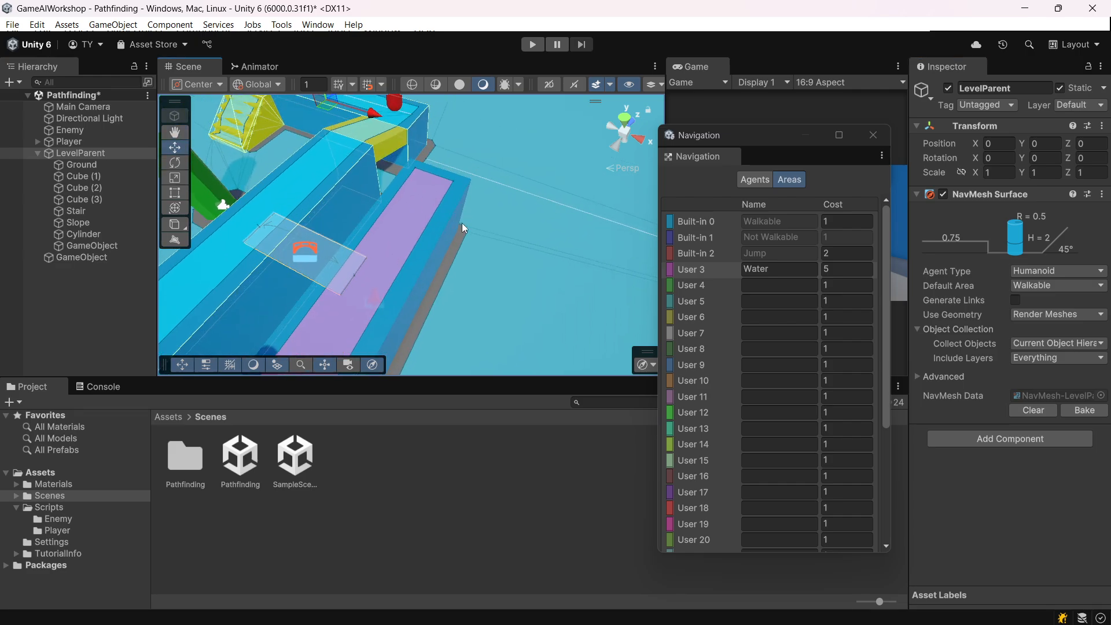
{"action": "right_click_drag", "start_coordinate": [461, 223], "coordinate": [297, 286]}
{"action": "middle_click_drag", "start_coordinate": [298, 286], "coordinate": [465, 212]}
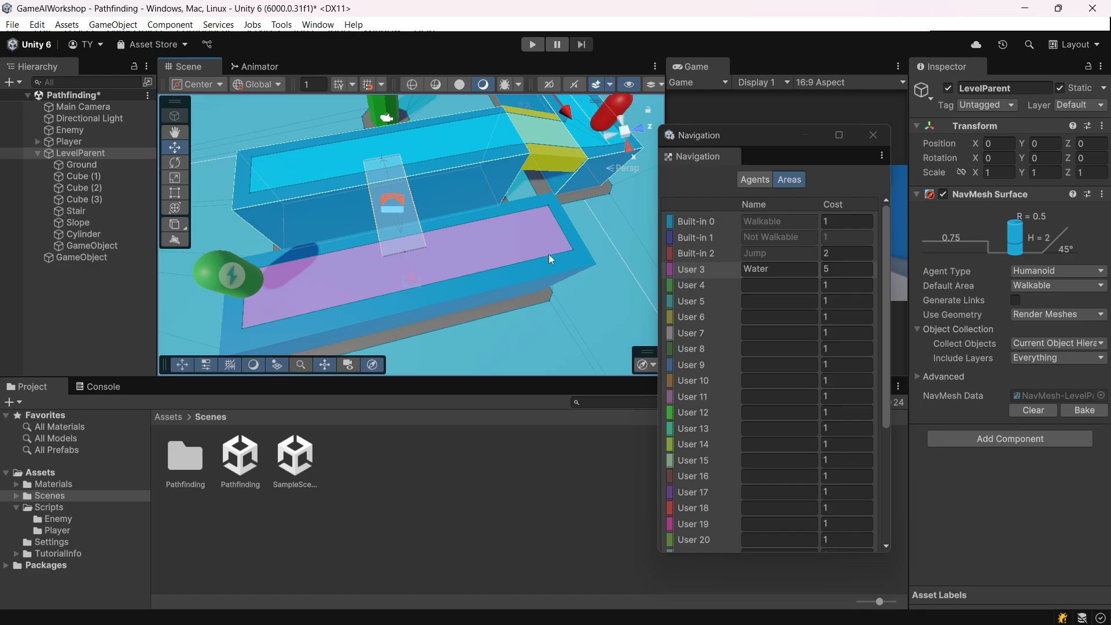
{"action": "scroll", "coordinate": [703, 404], "scroll_direction": "down", "scroll_amount": 5}
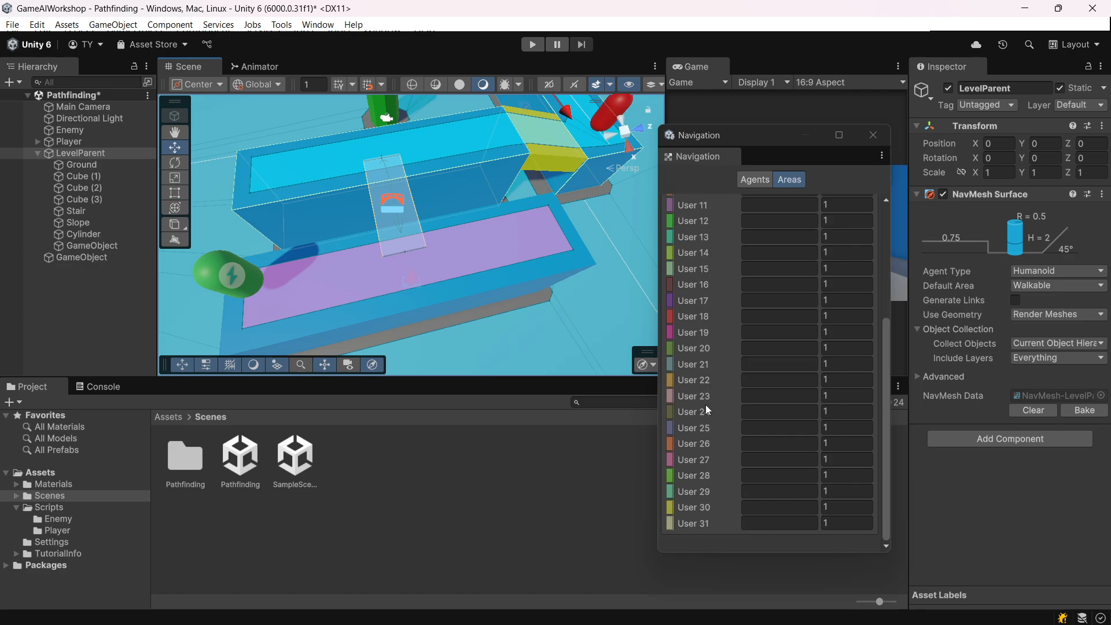
{"action": "scroll", "coordinate": [706, 406], "scroll_direction": "up", "scroll_amount": 5}
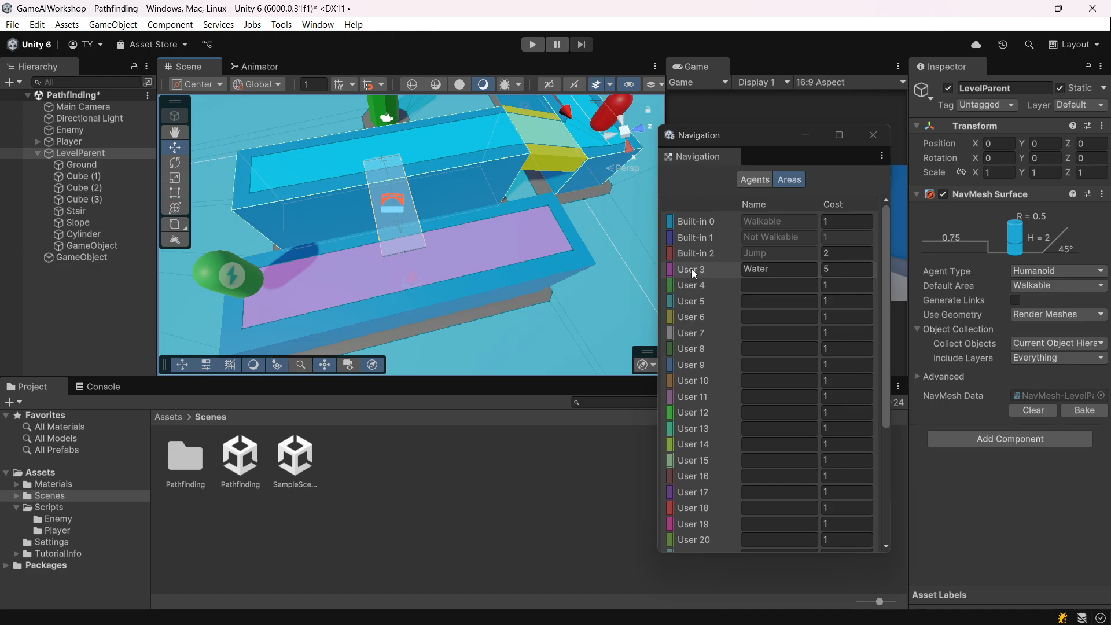
{"action": "key", "text": "ctrl+s"}
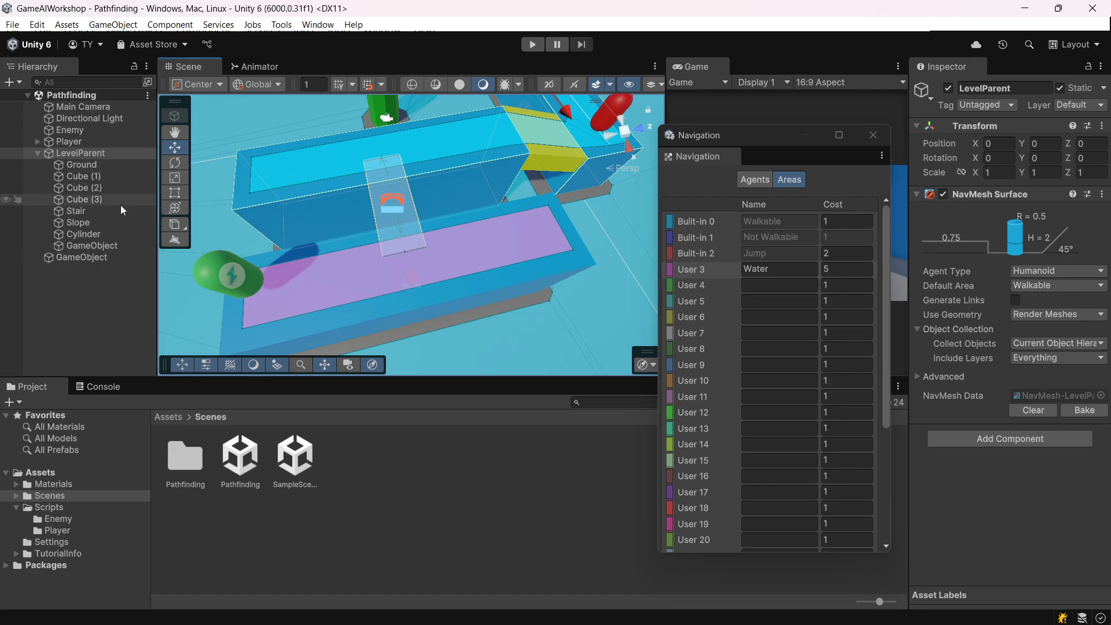
Duplicate Cube (1) and move the copy along the X axis to about 10.63.
{"action": "scroll", "coordinate": [547, 215], "scroll_direction": "up", "scroll_amount": 5}
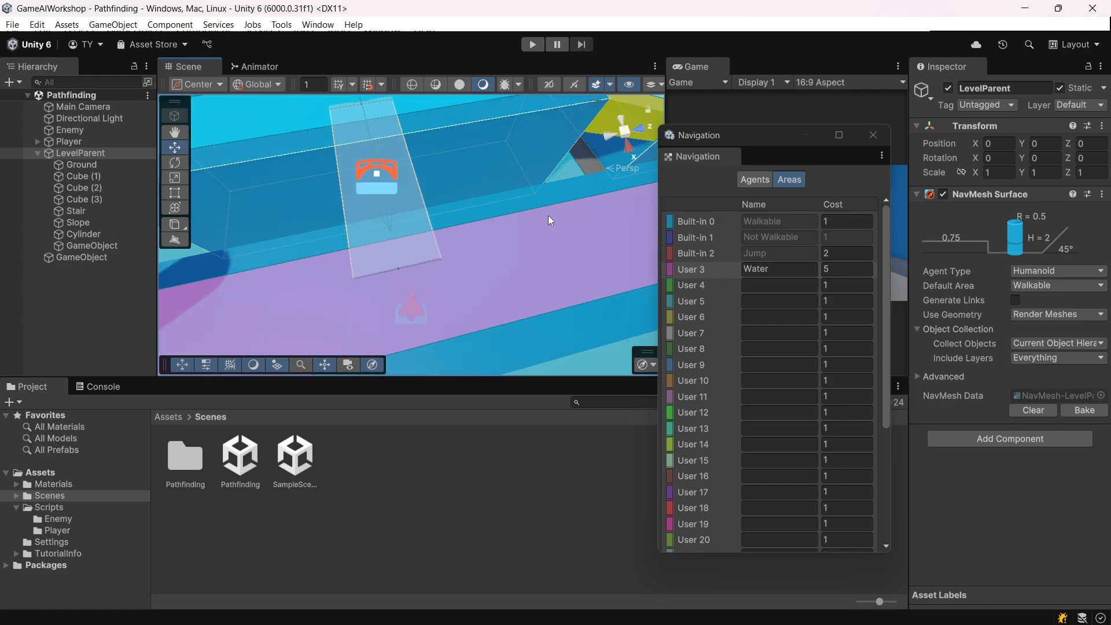
{"action": "middle_click_drag", "start_coordinate": [648, 168], "coordinate": [531, 206]}
{"action": "scroll", "coordinate": [476, 181], "scroll_direction": "down", "scroll_amount": 4}
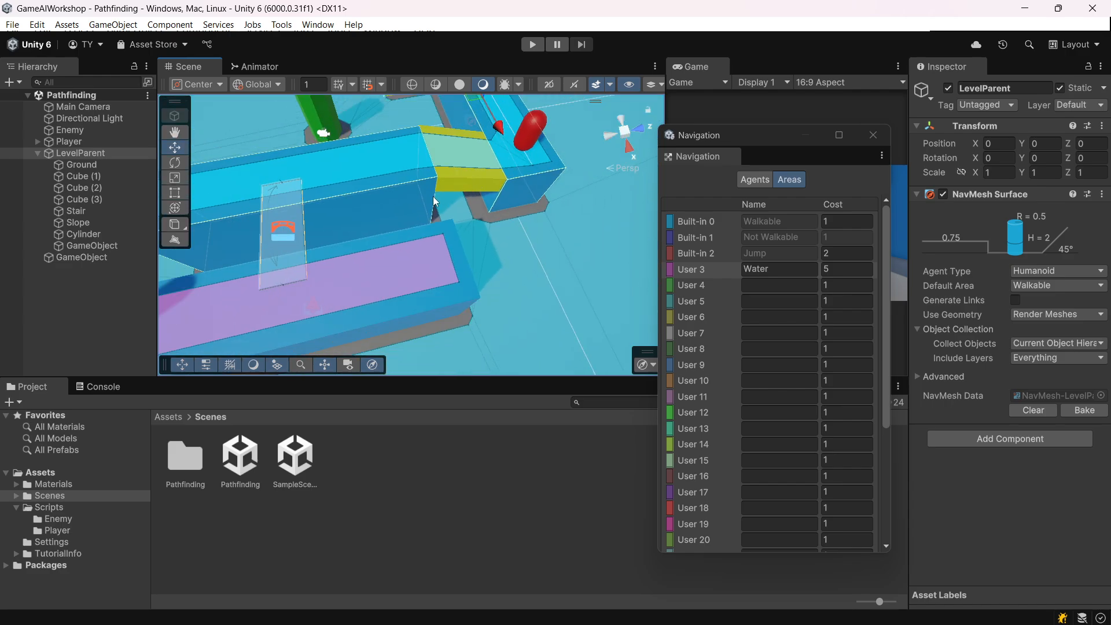
{"action": "middle_click_drag", "start_coordinate": [441, 206], "coordinate": [401, 203]}
{"action": "scroll", "coordinate": [430, 276], "scroll_direction": "up", "scroll_amount": 3}
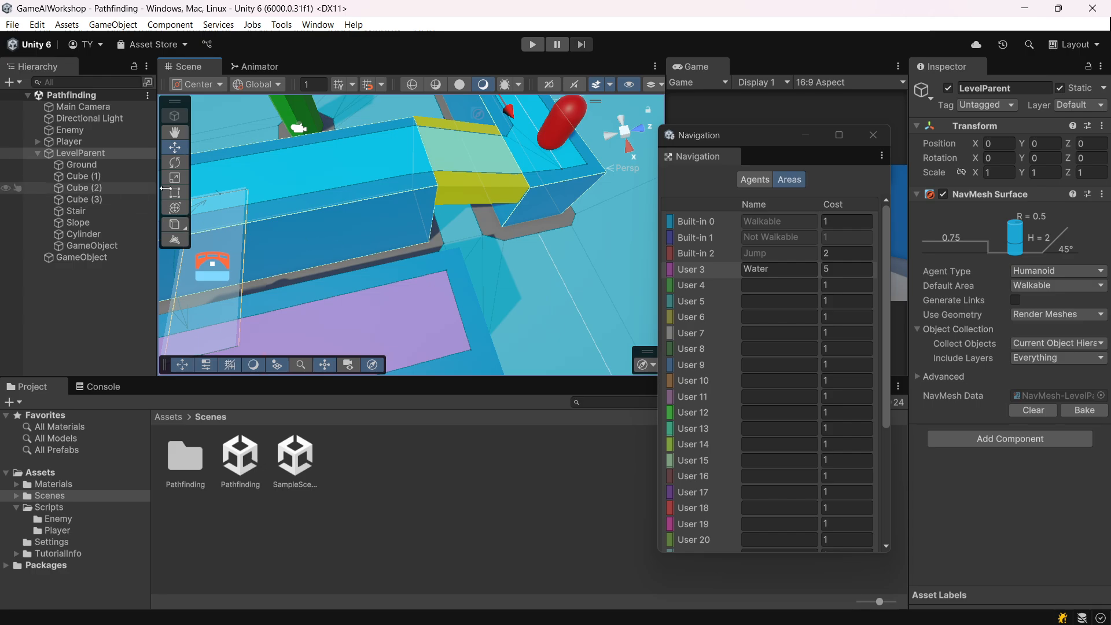
{"action": "scroll", "coordinate": [480, 219], "scroll_direction": "down", "scroll_amount": 4}
{"action": "left_click", "coordinate": [481, 218]}
{"action": "middle_click_drag", "start_coordinate": [404, 270], "coordinate": [444, 272]}
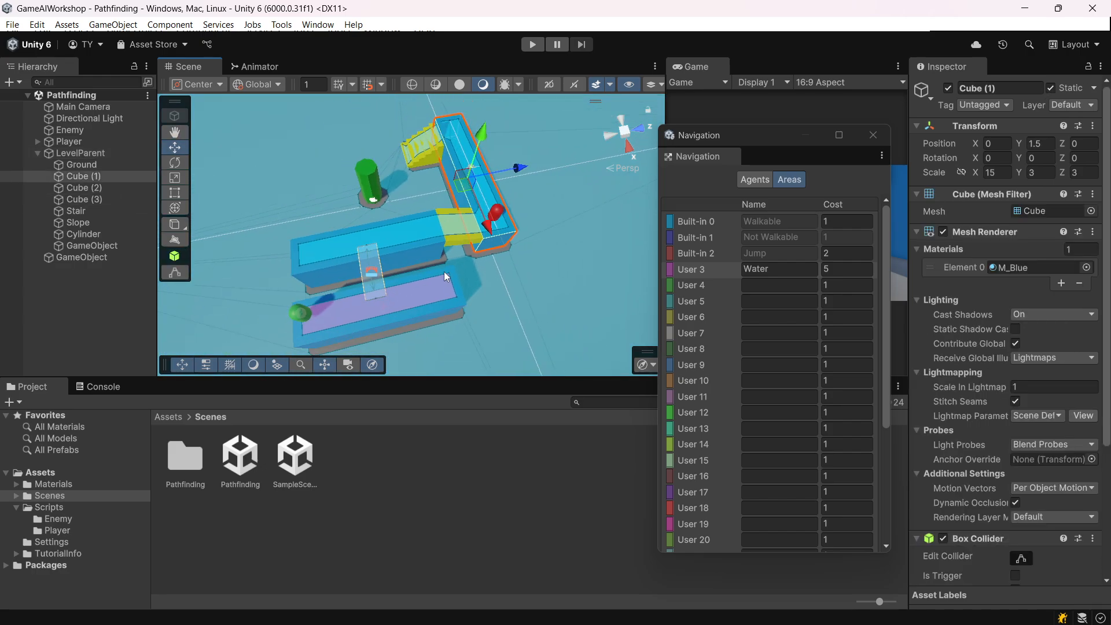
{"action": "scroll", "coordinate": [443, 272], "scroll_direction": "up", "scroll_amount": 4}
{"action": "key", "text": "ctrl+d"}
{"action": "scroll", "coordinate": [412, 162], "scroll_direction": "down", "scroll_amount": 4}
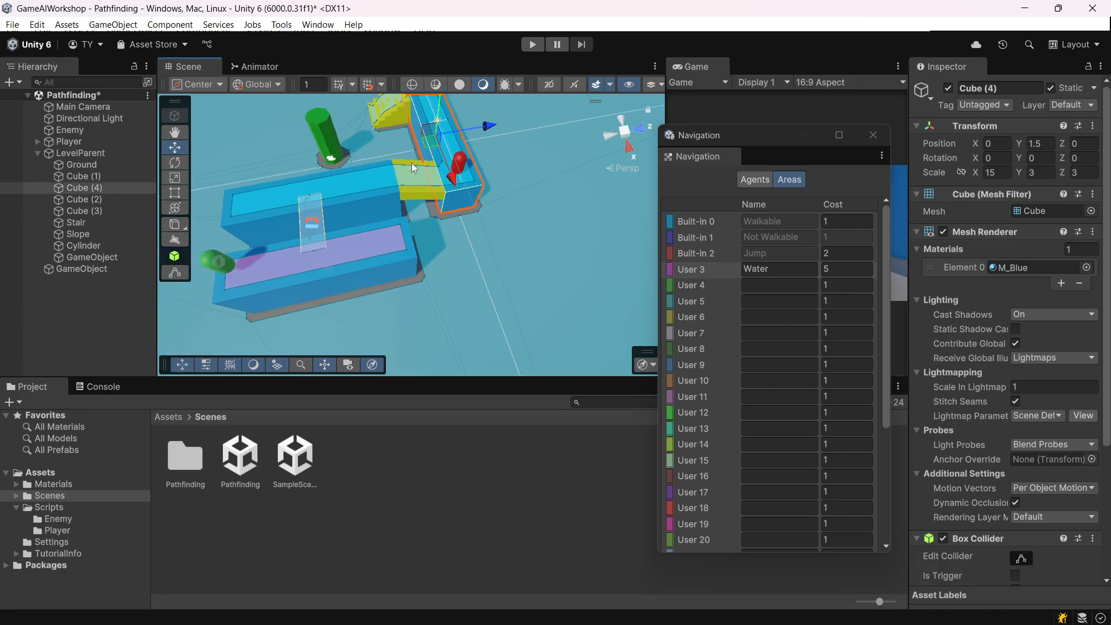
{"action": "middle_click_drag", "start_coordinate": [413, 171], "coordinate": [430, 252]}
{"action": "left_click_drag", "start_coordinate": [455, 245], "coordinate": [494, 363]}
{"action": "middle_click_drag", "start_coordinate": [403, 251], "coordinate": [438, 160]}
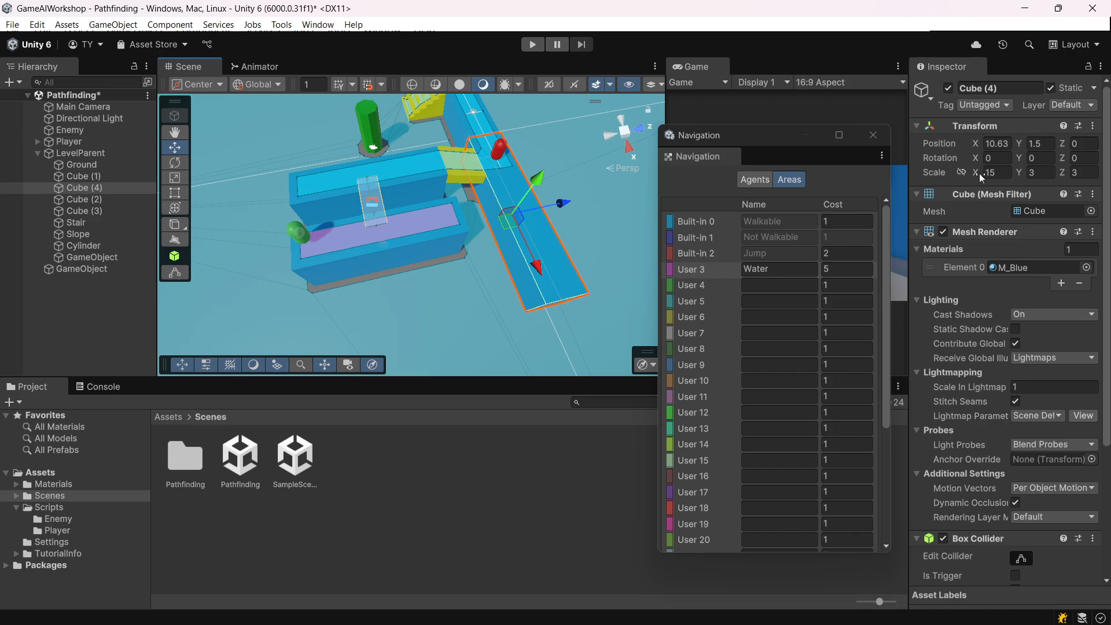
Shorten Cube (4) to an X scale of about 2.33 and place it in the gap at about X 8.25, Z -6.7.
{"action": "left_click_drag", "start_coordinate": [979, 173], "coordinate": [664, 190]}
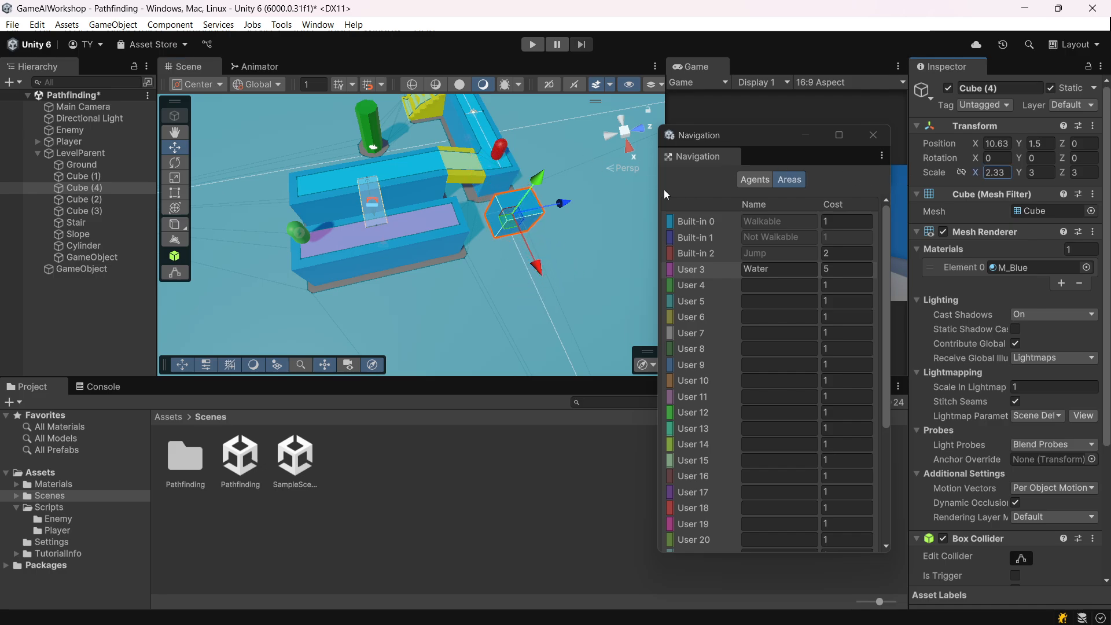
{"action": "left_click_drag", "start_coordinate": [546, 210], "coordinate": [338, 177]}
{"action": "scroll", "coordinate": [493, 232], "scroll_direction": "up", "scroll_amount": 6}
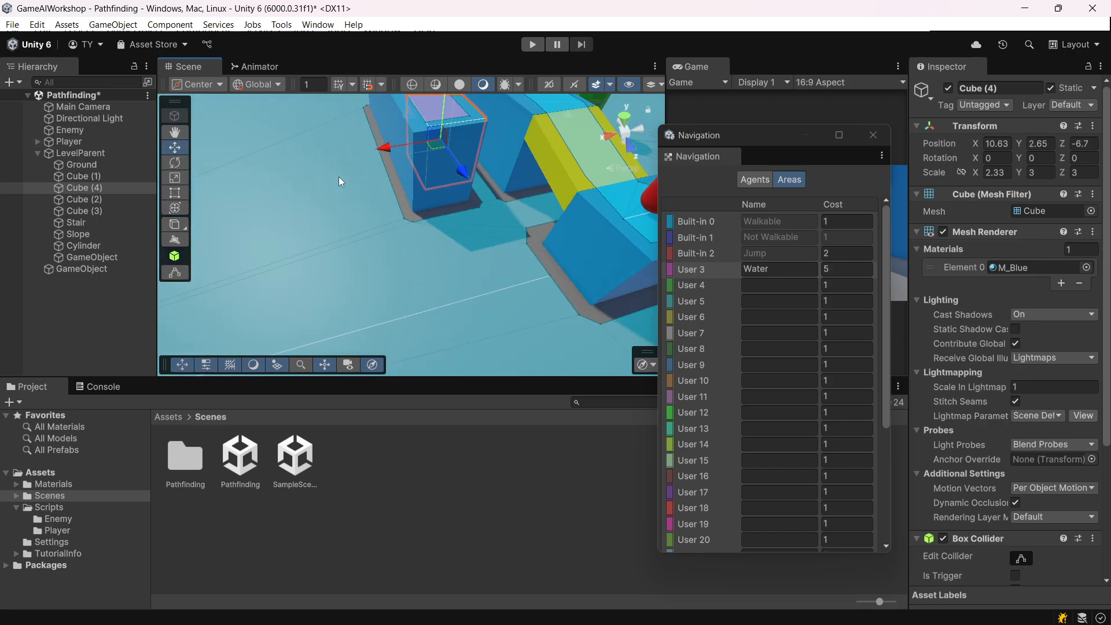
{"action": "middle_click_drag", "start_coordinate": [339, 176], "coordinate": [258, 273]}
{"action": "left_click_drag", "start_coordinate": [351, 199], "coordinate": [349, 193]}
{"action": "left_click_drag", "start_coordinate": [305, 241], "coordinate": [350, 234]}
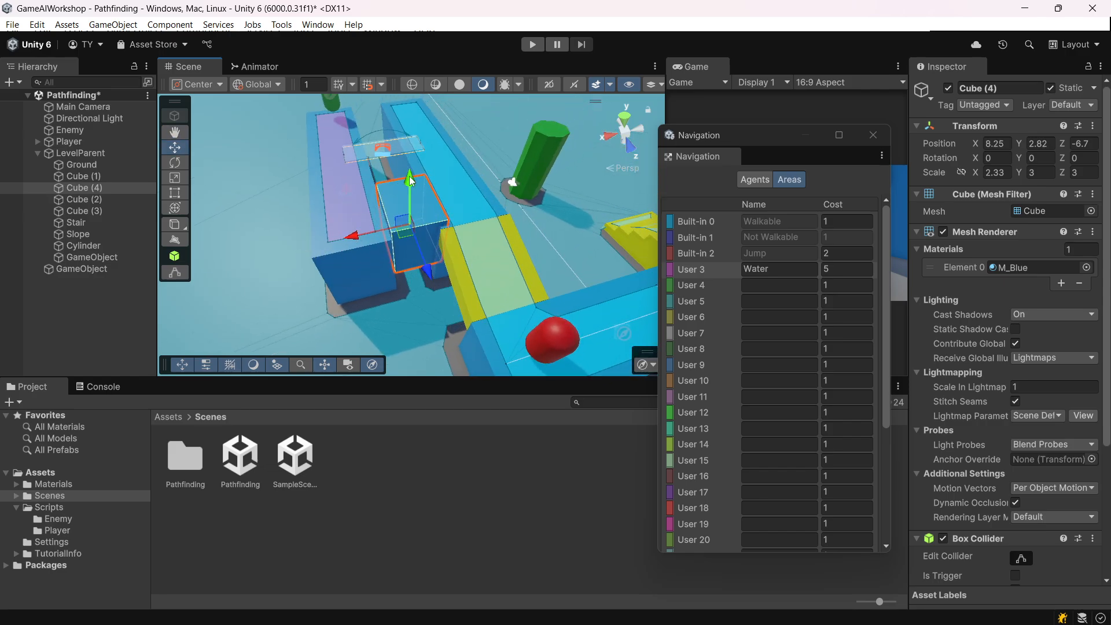
Lower Cube (4) to about Y 2.61, set its Z scale to 1 and slide it to about Z -5.53 as a narrow bridge.
{"action": "left_click_drag", "start_coordinate": [411, 181], "coordinate": [276, 162]}
{"action": "scroll", "coordinate": [487, 174], "scroll_direction": "up", "scroll_amount": 5}
{"action": "left_click_drag", "start_coordinate": [360, 235], "coordinate": [356, 231]}
{"action": "mouse_move", "coordinate": [419, 200]}
{"action": "left_mouse_down", "text": "alt"}
{"action": "mouse_move", "coordinate": [390, 221]}
{"action": "mouse_move", "coordinate": [355, 207]}
{"action": "mouse_move", "coordinate": [427, 220]}
{"action": "left_mouse_up", "text": "alt"}
{"action": "mouse_move", "coordinate": [1066, 172]}
{"action": "left_mouse_down"}
{"action": "mouse_move", "coordinate": [1023, 172]}
{"action": "mouse_move", "coordinate": [1067, 175]}
{"action": "left_mouse_up"}
{"action": "left_click", "coordinate": [1094, 172]}
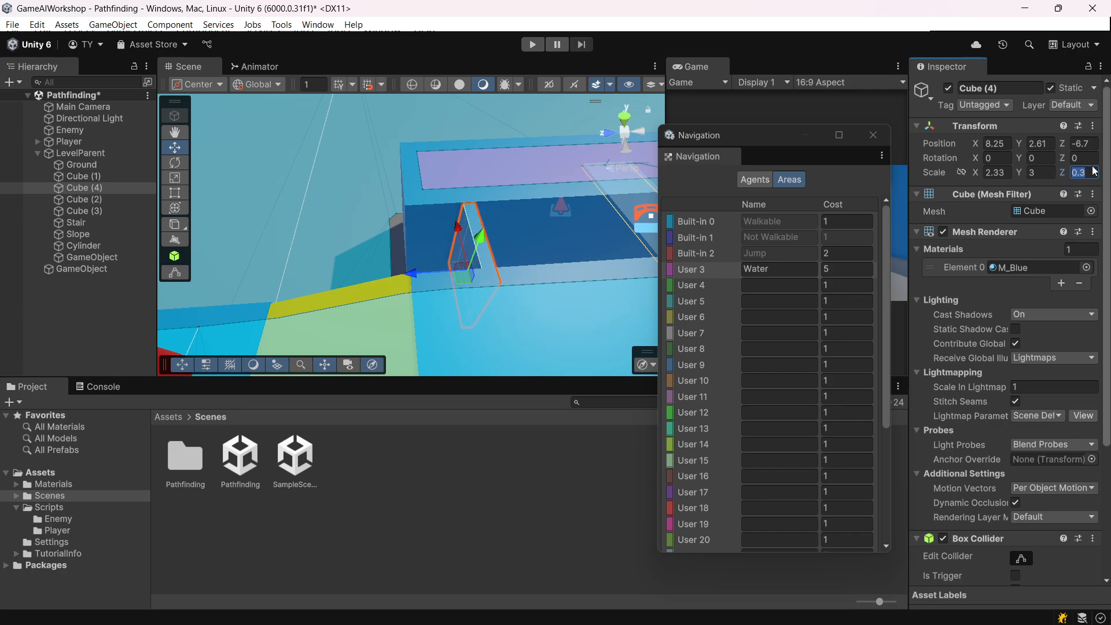
{"action": "type", "text": "1"}
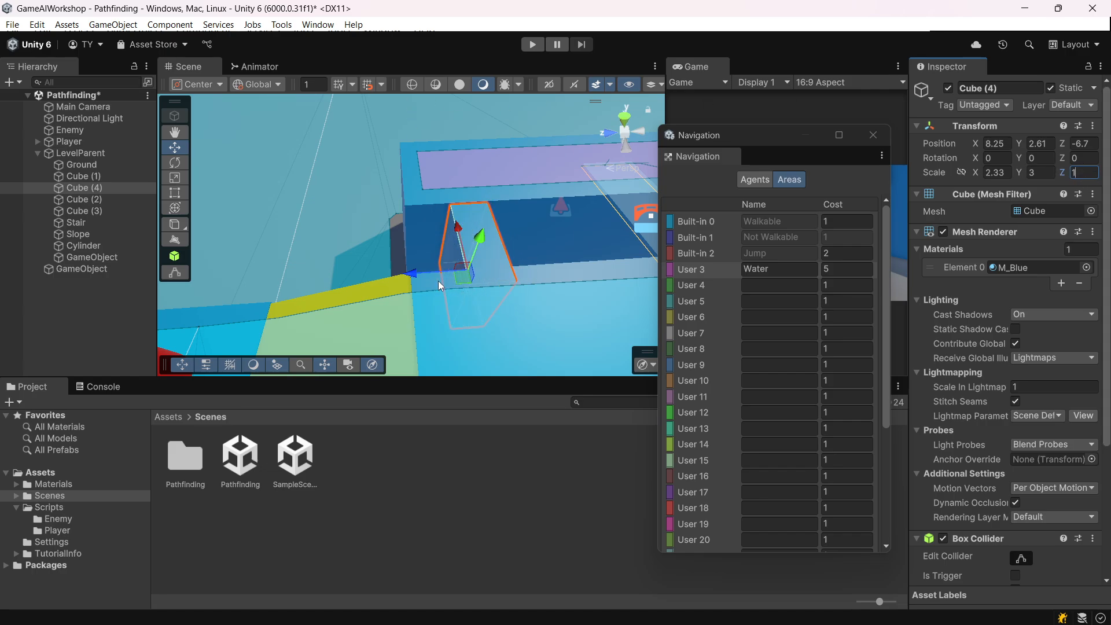
{"action": "left_click_drag", "start_coordinate": [418, 272], "coordinate": [379, 275]}
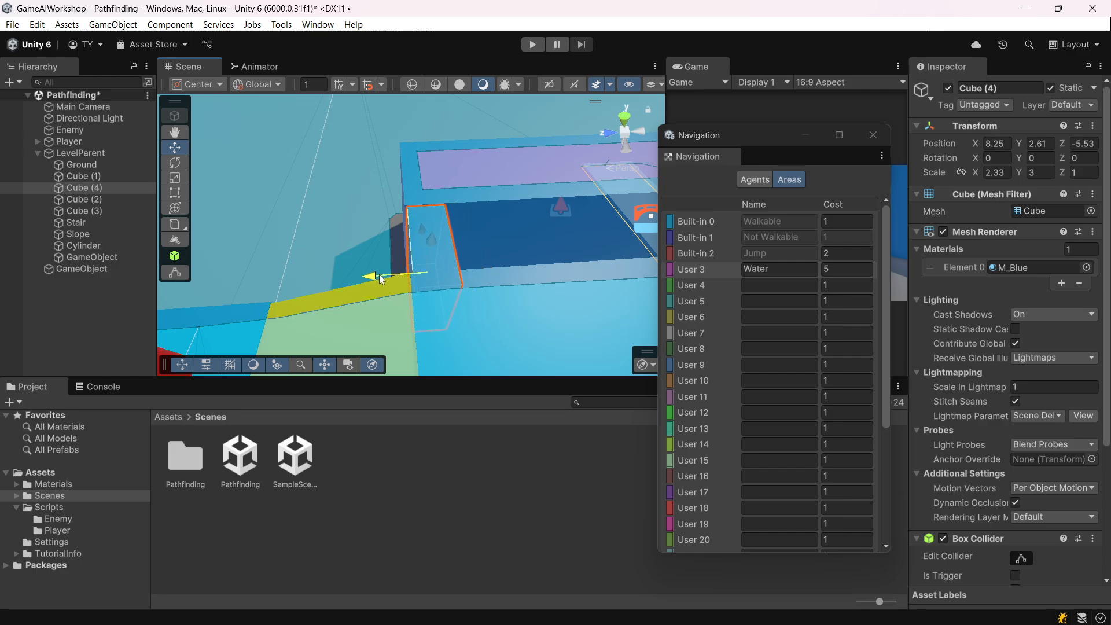
{"action": "left_click", "coordinate": [1083, 172]}
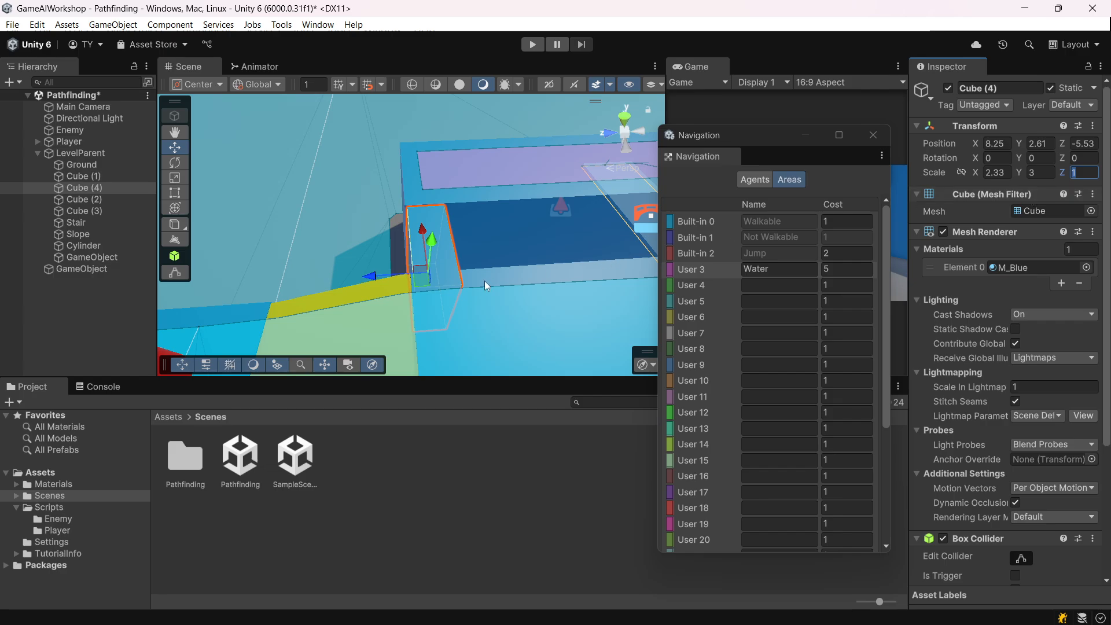
Duplicate bridge block Cube (4) and move the copy along the gap to about Z -7.08.
{"action": "left_click", "coordinate": [451, 248]}
{"action": "key", "text": "ctrl+d"}
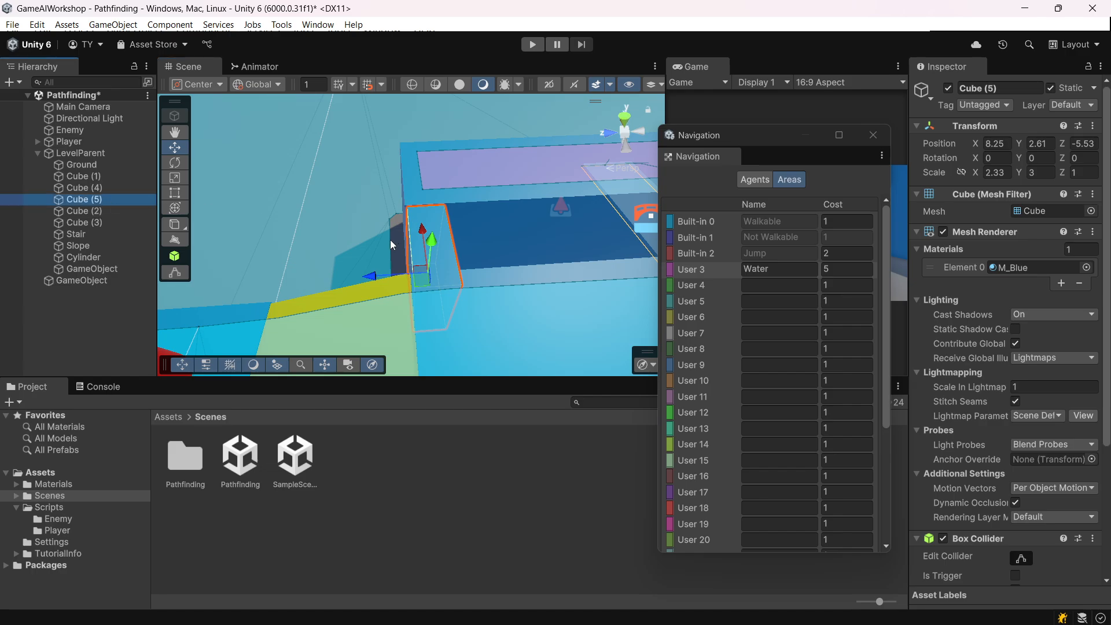
{"action": "mouse_move", "coordinate": [376, 276]}
{"action": "left_mouse_down"}
{"action": "mouse_move", "coordinate": [432, 274]}
{"action": "mouse_move", "coordinate": [381, 274]}
{"action": "left_mouse_up"}
{"action": "left_click", "coordinate": [412, 238]}
{"action": "left_click", "coordinate": [412, 261]}
{"action": "left_click", "coordinate": [425, 270]}
{"action": "left_click", "coordinate": [489, 254]}
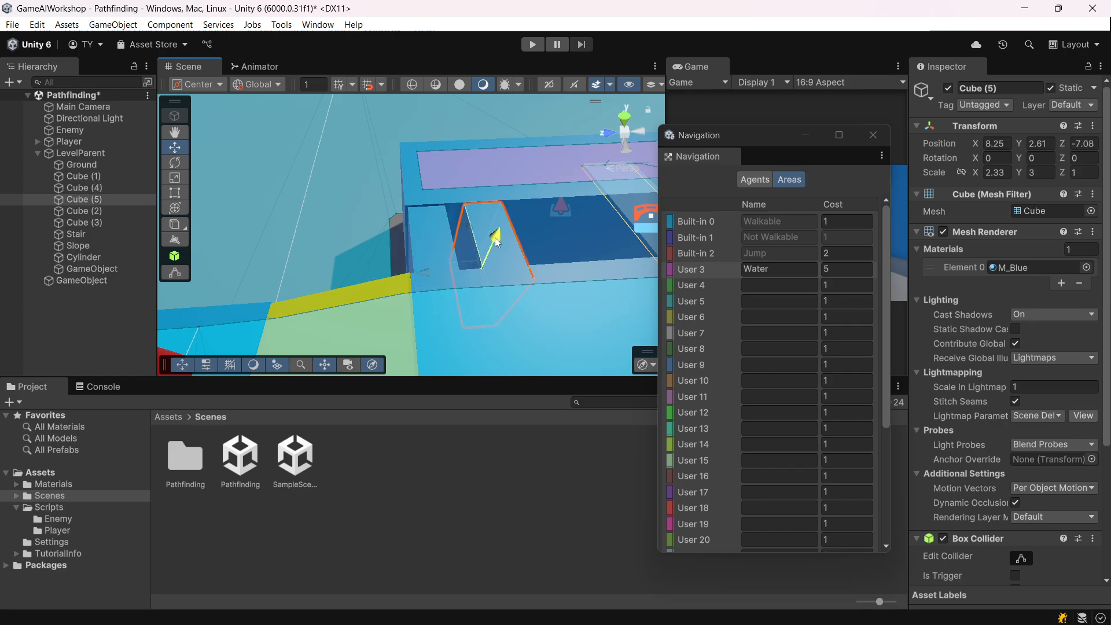
{"action": "left_click_drag", "start_coordinate": [496, 237], "coordinate": [435, 237]}
Align Cube (5) with the neighbouring blocks at about X 8.346 and Y 2.628.
{"action": "left_click", "coordinate": [413, 242]}
{"action": "scroll", "coordinate": [526, 266], "scroll_direction": "up", "scroll_amount": 3}
{"action": "right_click_drag", "start_coordinate": [526, 266], "coordinate": [426, 193]}
{"action": "middle_click_drag", "start_coordinate": [527, 249], "coordinate": [472, 250]}
{"action": "left_click", "coordinate": [472, 250]}
{"action": "left_click_drag", "start_coordinate": [457, 226], "coordinate": [159, 208], "text": "alt"}
{"action": "middle_click_drag", "start_coordinate": [359, 347], "coordinate": [389, 305]}
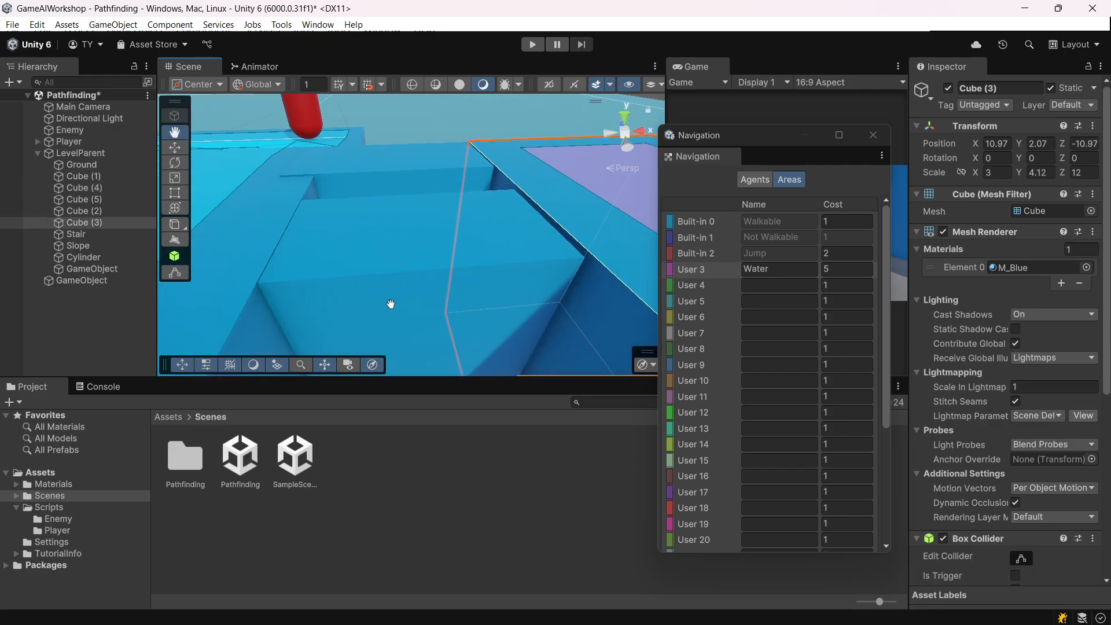
{"action": "left_click", "coordinate": [384, 256]}
{"action": "left_click_drag", "start_coordinate": [391, 300], "coordinate": [388, 307]}
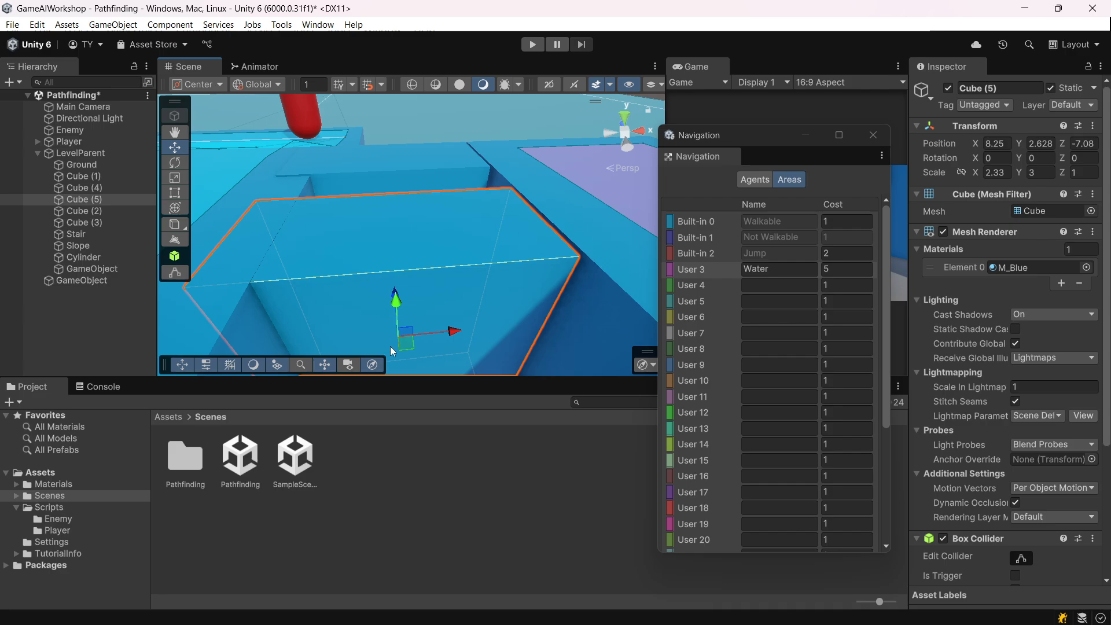
{"action": "left_click", "coordinate": [445, 335]}
{"action": "left_click", "coordinate": [463, 314]}
{"action": "left_click_drag", "start_coordinate": [452, 330], "coordinate": [459, 330]}
Align Cube (4) with the neighbouring blocks at about X 8.41 and Y 2.62.
{"action": "left_click", "coordinate": [449, 196]}
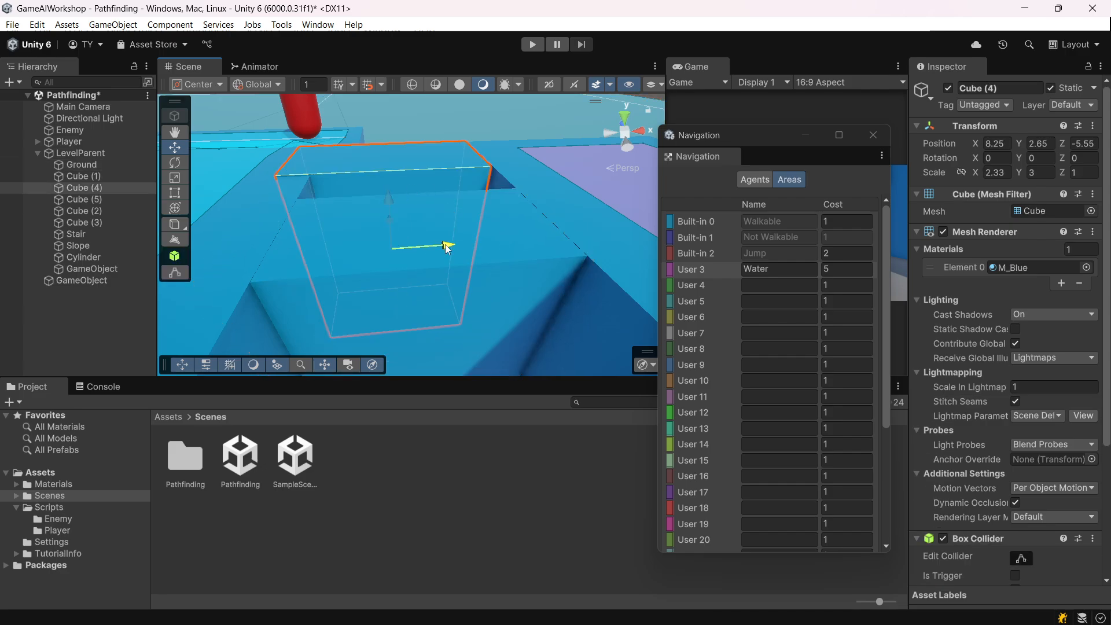
{"action": "left_click_drag", "start_coordinate": [445, 244], "coordinate": [455, 244]}
{"action": "left_click_drag", "start_coordinate": [404, 202], "coordinate": [384, 204]}
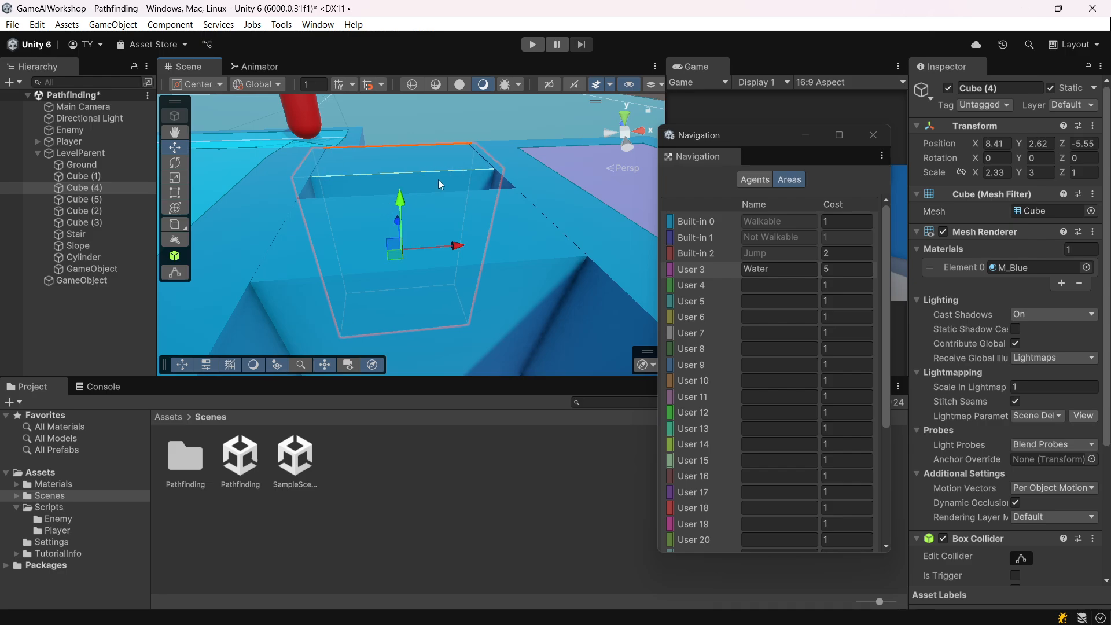
Examine the two bridge blocks between the platforms from several angles for fit and spacing.
{"action": "key", "text": "f"}
{"action": "right_click_drag", "start_coordinate": [491, 162], "coordinate": [474, 176]}
{"action": "scroll", "coordinate": [481, 180], "scroll_direction": "down", "scroll_amount": 5}
{"action": "right_click_drag", "start_coordinate": [512, 207], "coordinate": [477, 203]}
{"action": "left_click", "coordinate": [476, 202]}
{"action": "middle_click_drag", "start_coordinate": [480, 200], "coordinate": [523, 224]}
{"action": "right_click_drag", "start_coordinate": [523, 223], "coordinate": [405, 228]}
{"action": "scroll", "coordinate": [453, 228], "scroll_direction": "down", "scroll_amount": 3}
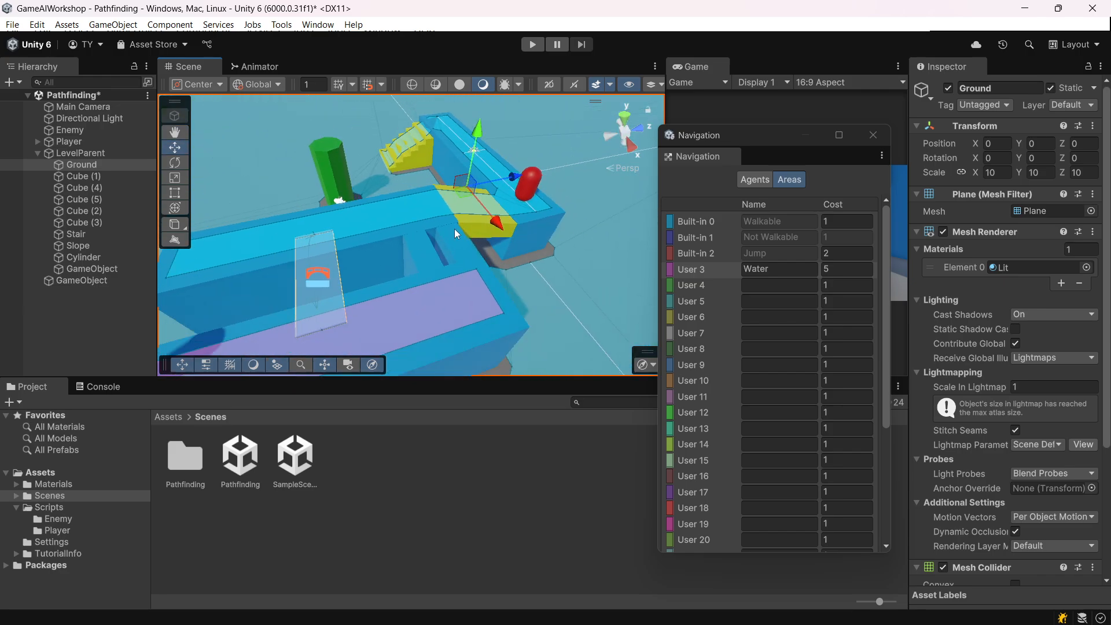
{"action": "middle_click_drag", "start_coordinate": [454, 255], "coordinate": [484, 205]}
{"action": "scroll", "coordinate": [460, 225], "scroll_direction": "up", "scroll_amount": 4}
{"action": "scroll", "coordinate": [458, 214], "scroll_direction": "down", "scroll_amount": 2}
{"action": "scroll", "coordinate": [484, 207], "scroll_direction": "down", "scroll_amount": 3}
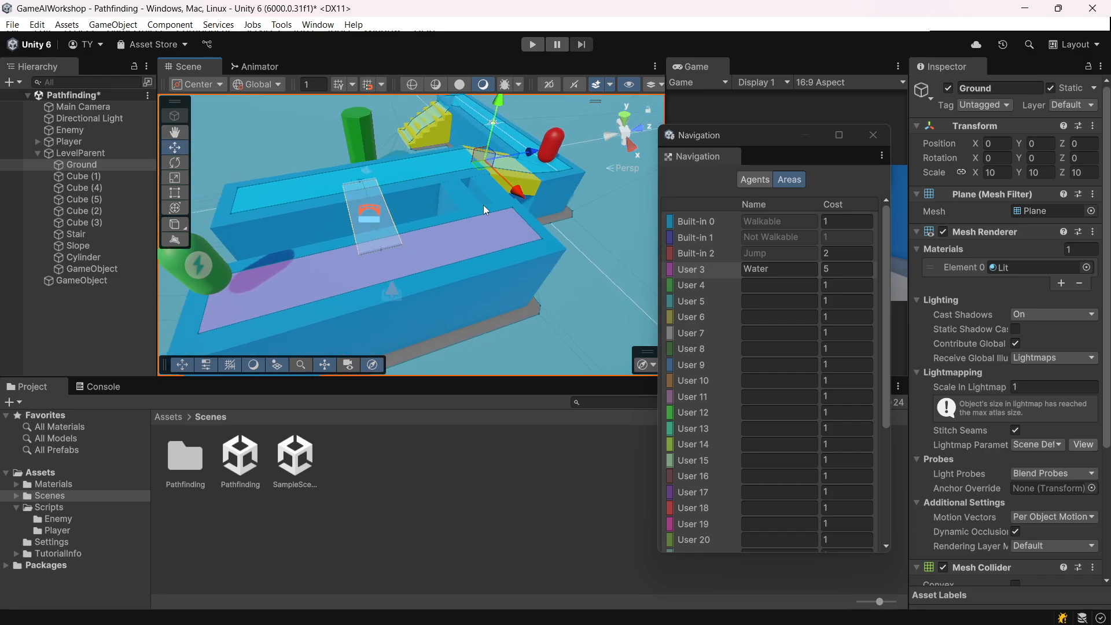
Rotate Cube (5) to about 24.72 degrees around the Y axis, undoing the stray rotation change.
{"action": "left_click", "coordinate": [457, 213]}
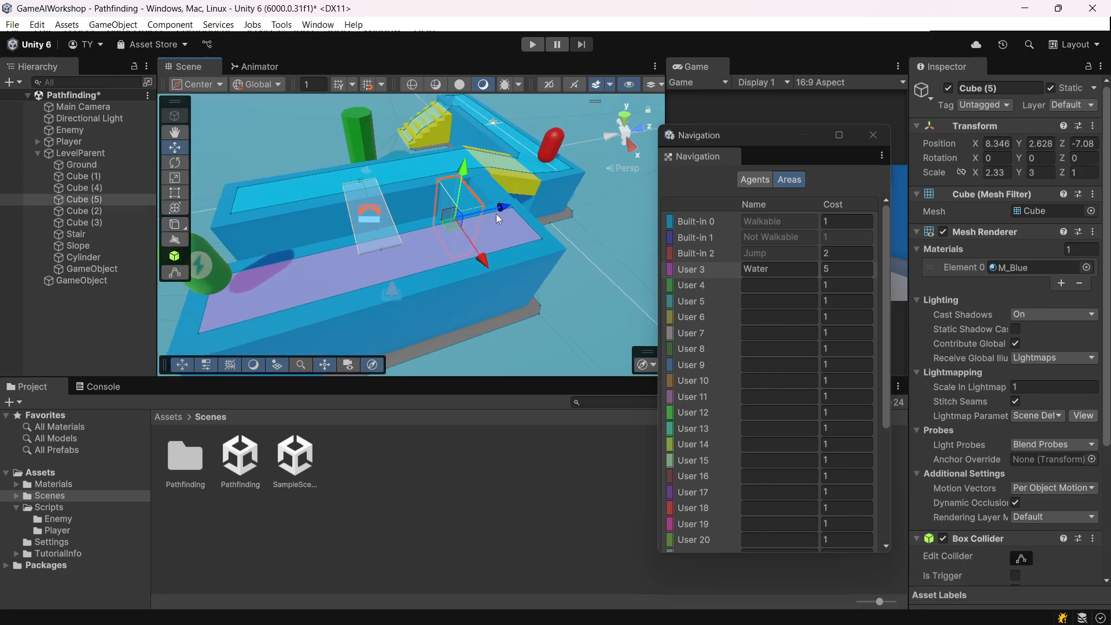
{"action": "left_click_drag", "start_coordinate": [1062, 159], "coordinate": [255, 243]}
{"action": "key", "text": "ctrl+z"}
{"action": "left_click", "coordinate": [1010, 161]}
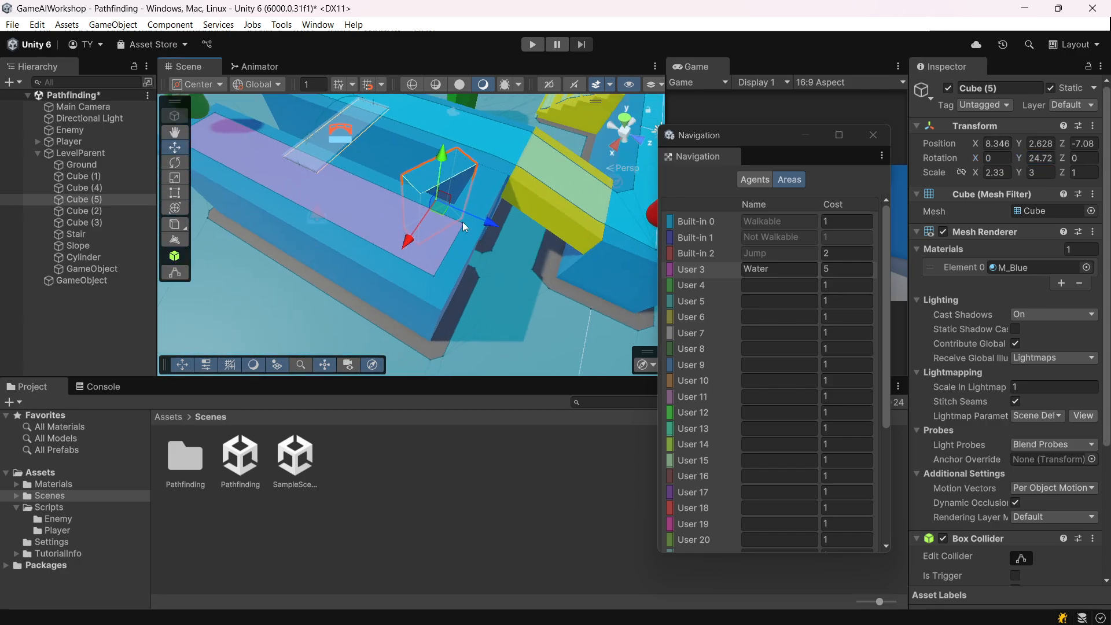
Move the rotated Cube (5) to about Z -7.84 and stretch it along X to span the gap.
{"action": "left_click_drag", "start_coordinate": [489, 222], "coordinate": [475, 214]}
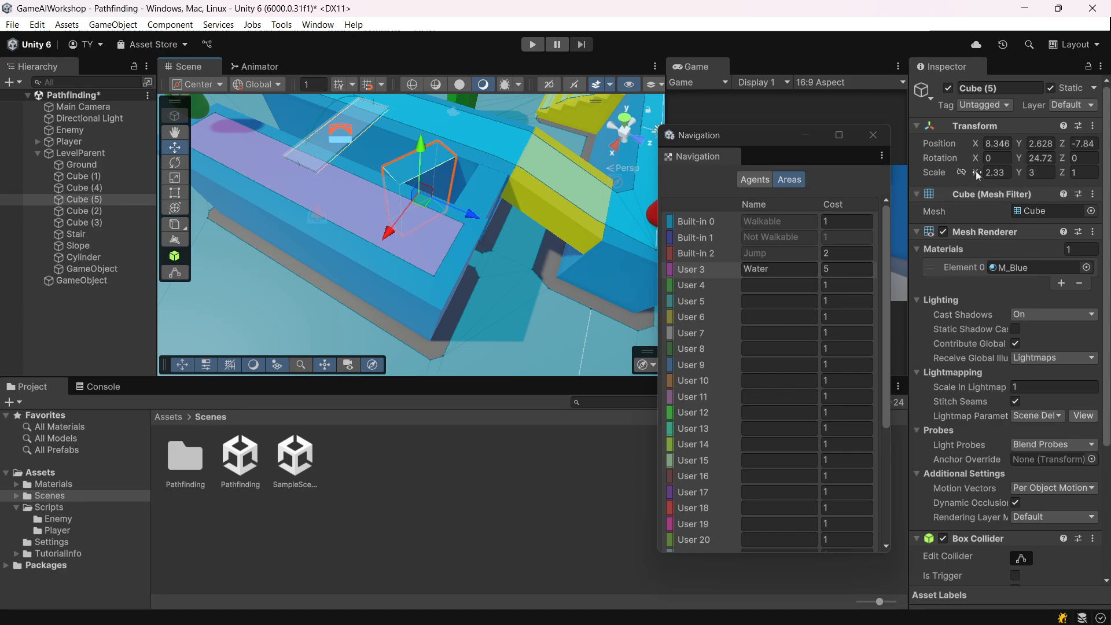
{"action": "left_click_drag", "start_coordinate": [976, 171], "coordinate": [1004, 174]}
{"action": "middle_click_drag", "start_coordinate": [352, 197], "coordinate": [396, 229]}
Move the Player to the bridge end of the Water block, at about X 10.94 and Z -6.37.
{"action": "left_click", "coordinate": [382, 169]}
{"action": "left_click_drag", "start_coordinate": [317, 128], "coordinate": [583, 221]}
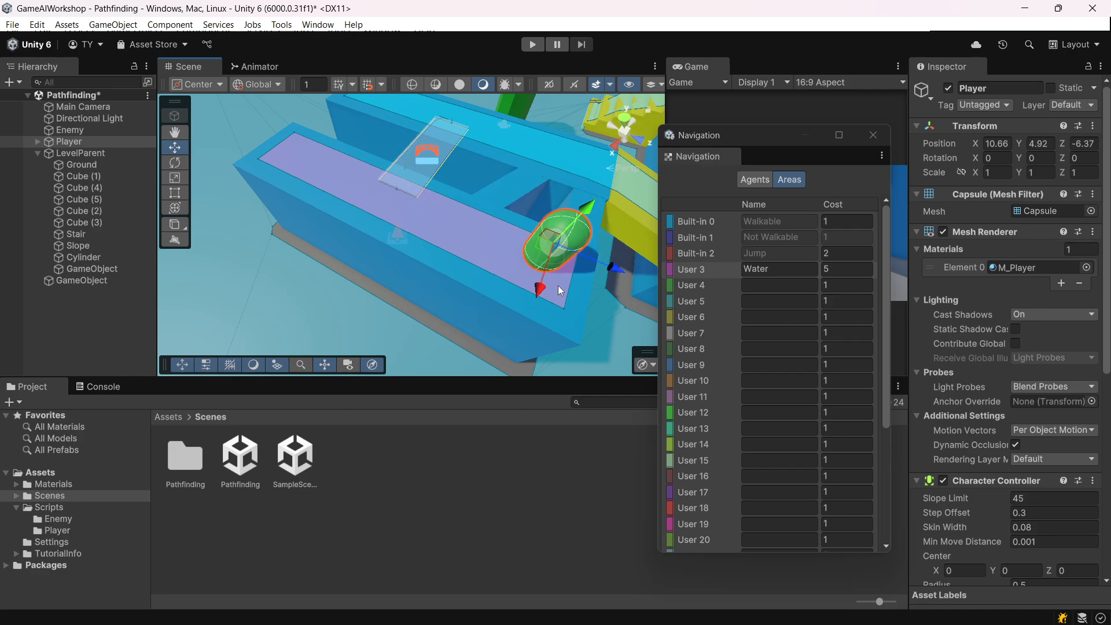
{"action": "right_click_drag", "start_coordinate": [558, 286], "coordinate": [439, 301]}
{"action": "middle_click_drag", "start_coordinate": [439, 300], "coordinate": [368, 246]}
{"action": "left_click_drag", "start_coordinate": [264, 214], "coordinate": [245, 218]}
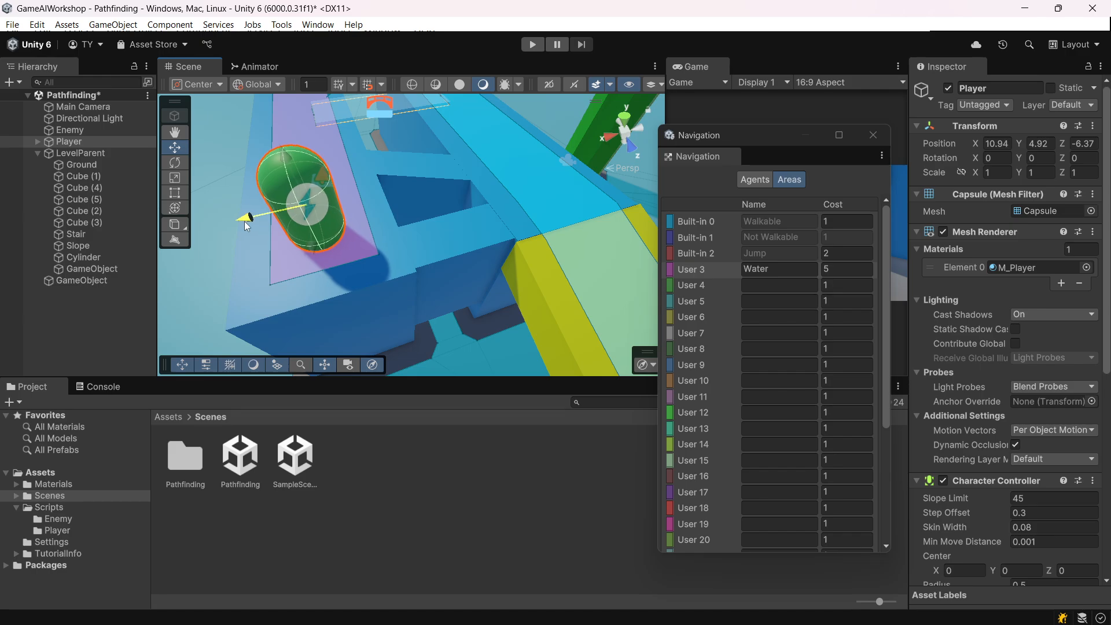
Remove the NavMesh Modifier component from Cube (3), the long block under the Player.
{"action": "left_click", "coordinate": [374, 258]}
{"action": "scroll", "coordinate": [1042, 391], "scroll_direction": "down", "scroll_amount": 5}
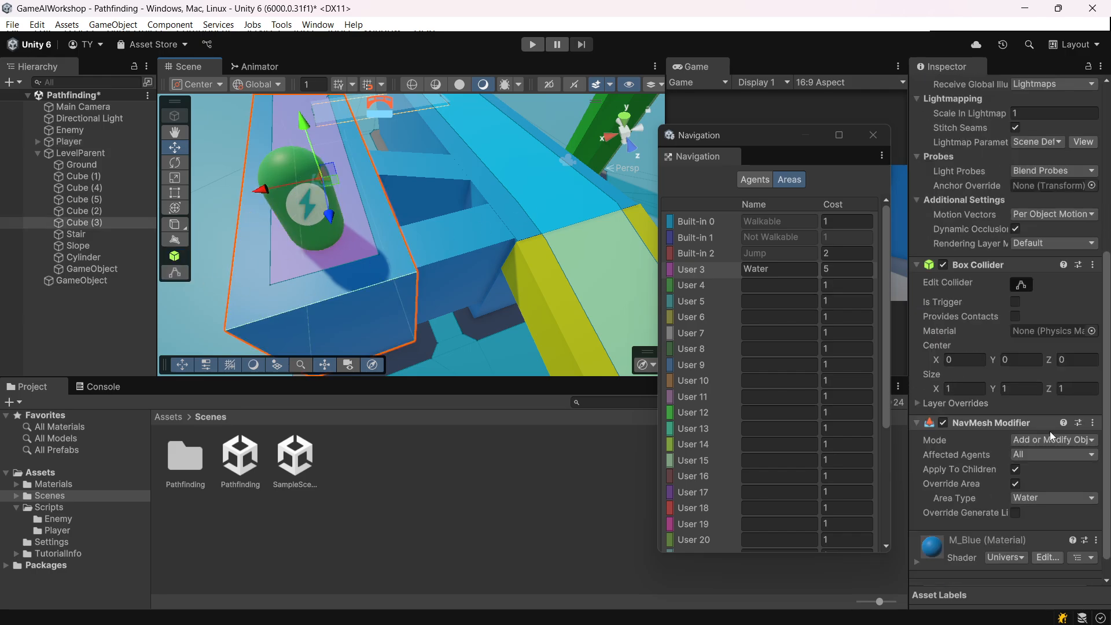
{"action": "right_click", "coordinate": [1041, 399]}
{"action": "left_click", "coordinate": [1041, 436]}
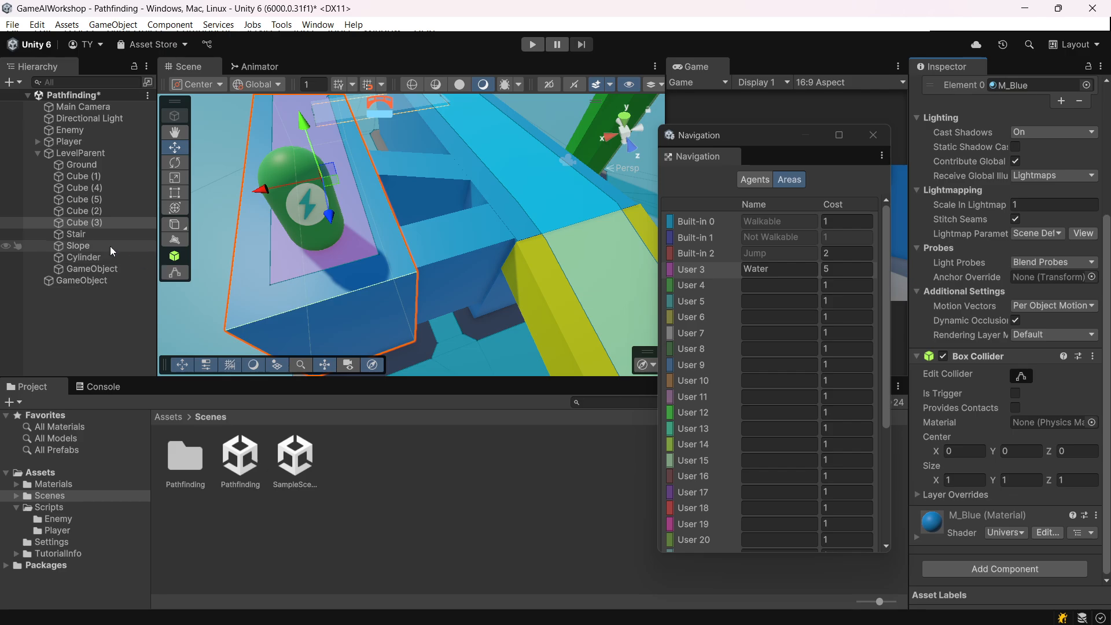
Add a NavMesh Modifier component to Cube (4), the straight bridge block.
{"action": "left_click", "coordinate": [95, 211]}
{"action": "left_click", "coordinate": [105, 200]}
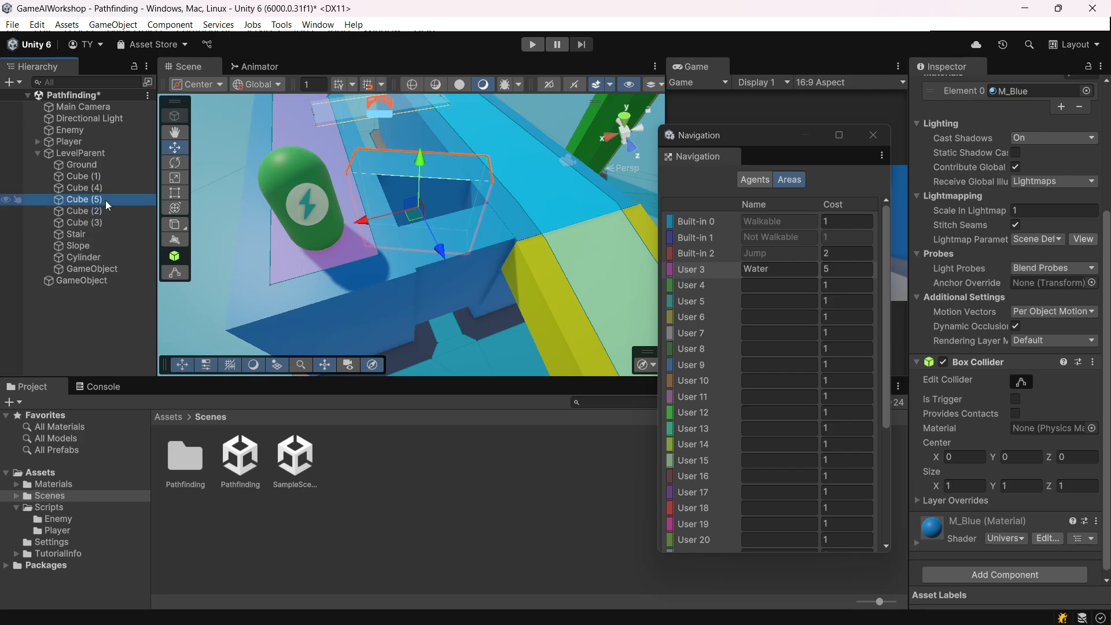
{"action": "left_click", "coordinate": [976, 566]}
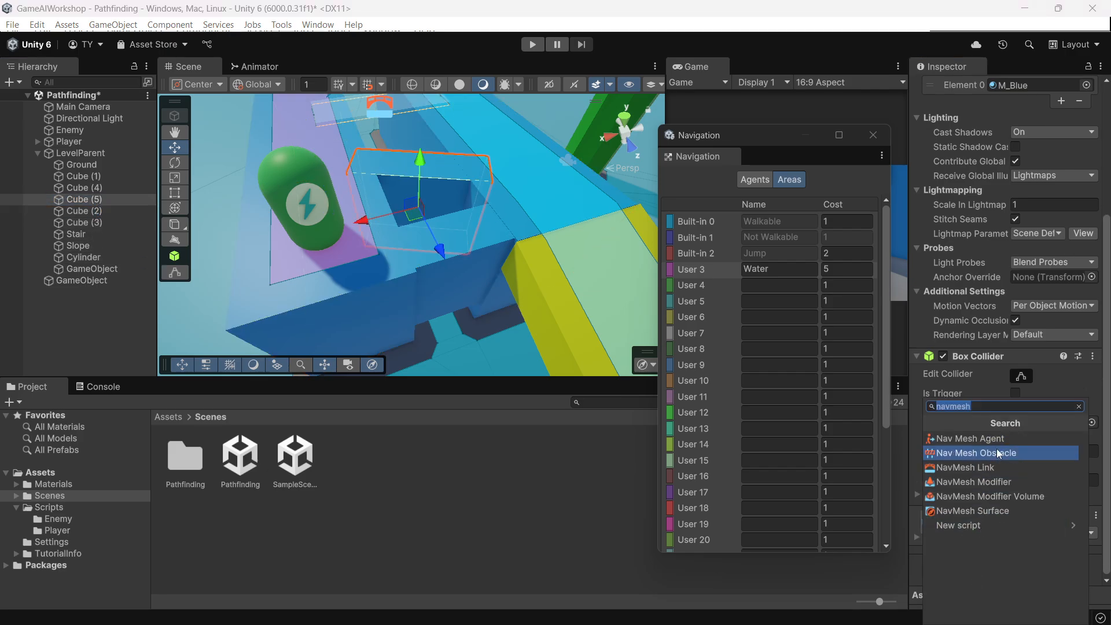
{"action": "left_click", "coordinate": [99, 211]}
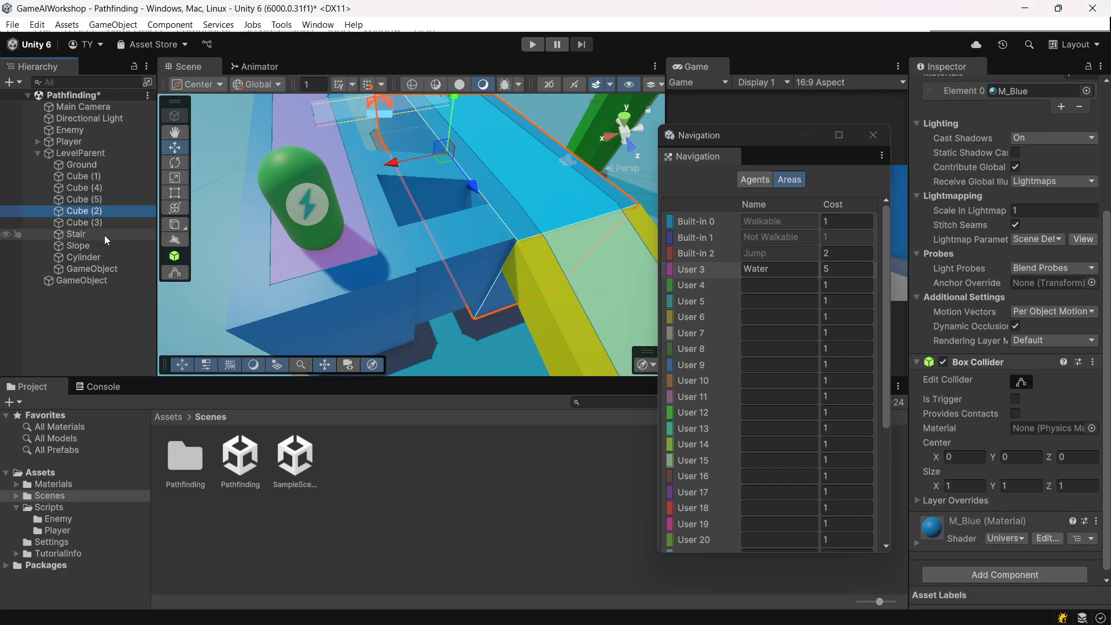
{"action": "left_click", "coordinate": [456, 264]}
{"action": "left_click", "coordinate": [1025, 571]}
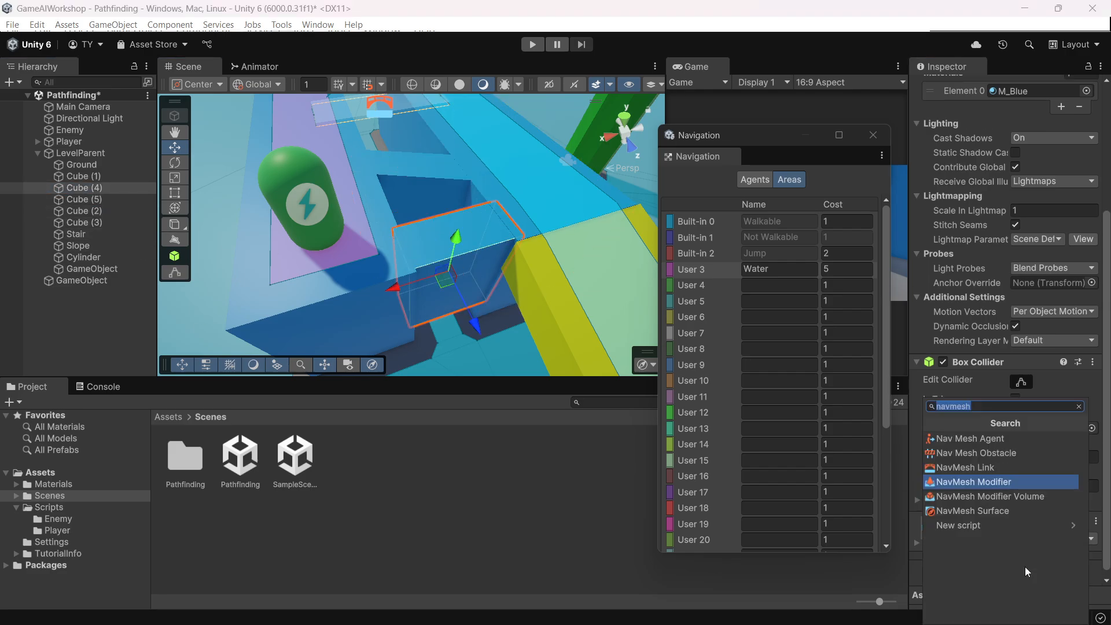
{"action": "left_click", "coordinate": [1024, 480]}
Enable the area override on Cube (4)'s NavMesh Modifier and set its area type to Water.
{"action": "scroll", "coordinate": [1036, 463], "scroll_direction": "down", "scroll_amount": 3}
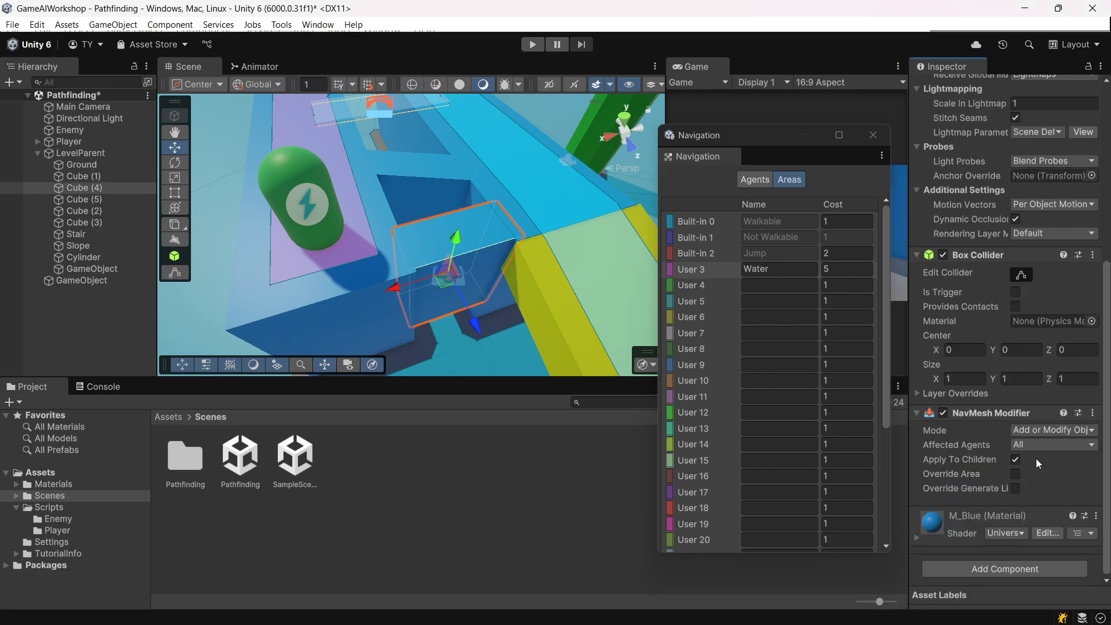
{"action": "left_click", "coordinate": [1015, 474]}
{"action": "left_click", "coordinate": [1030, 489]}
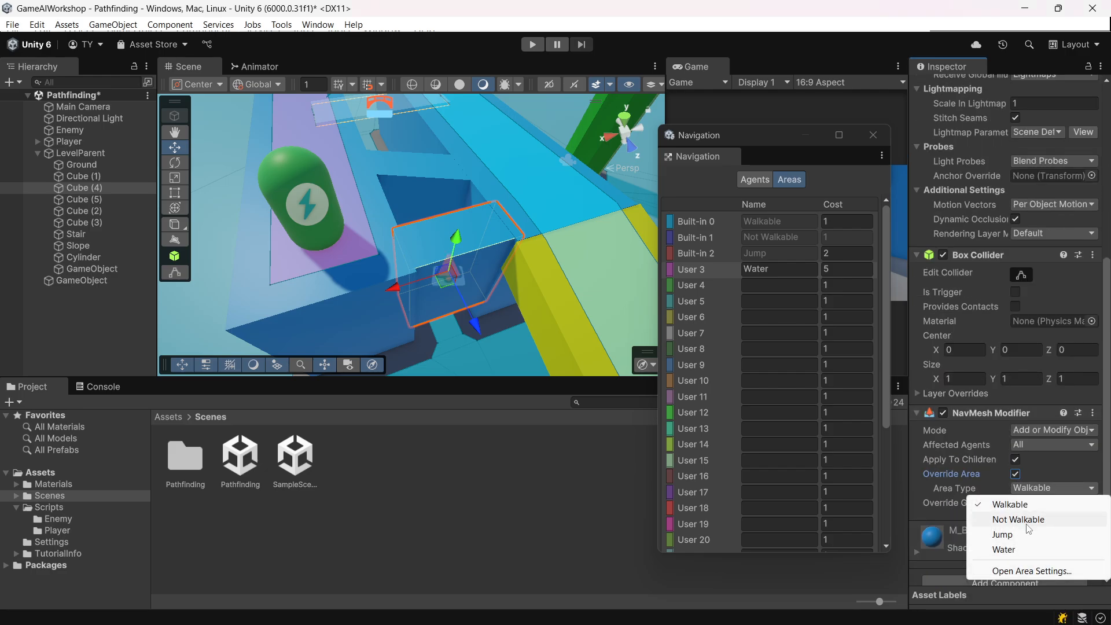
{"action": "left_click", "coordinate": [1006, 548]}
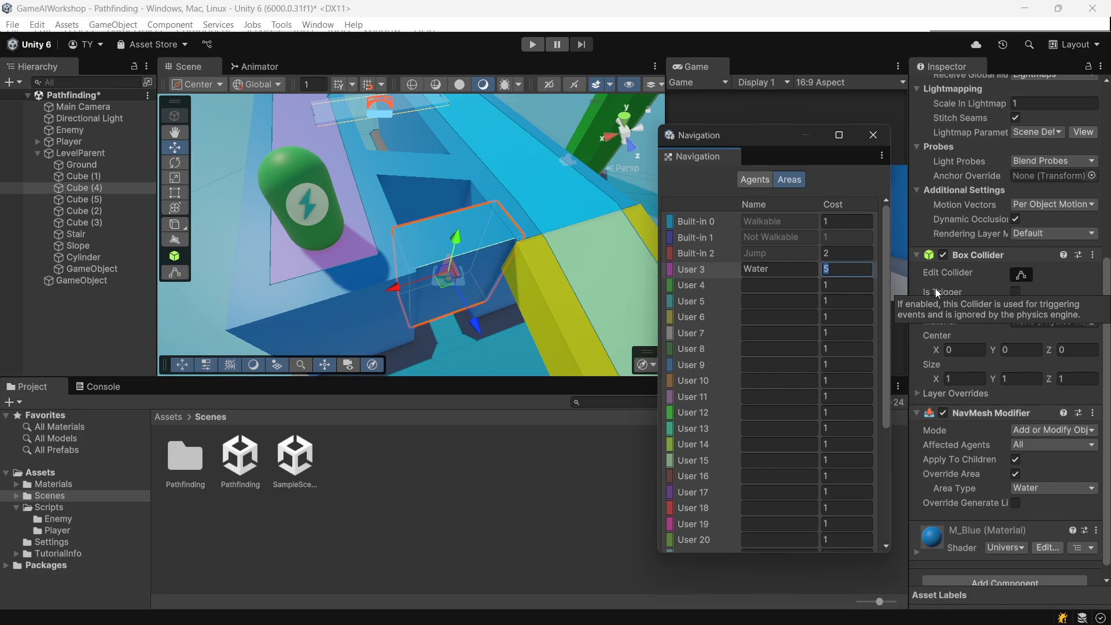
Set the Water area's cost to 20 and save the scene.
{"action": "type", "text": "20"}
{"action": "key", "text": "ctrl+s"}
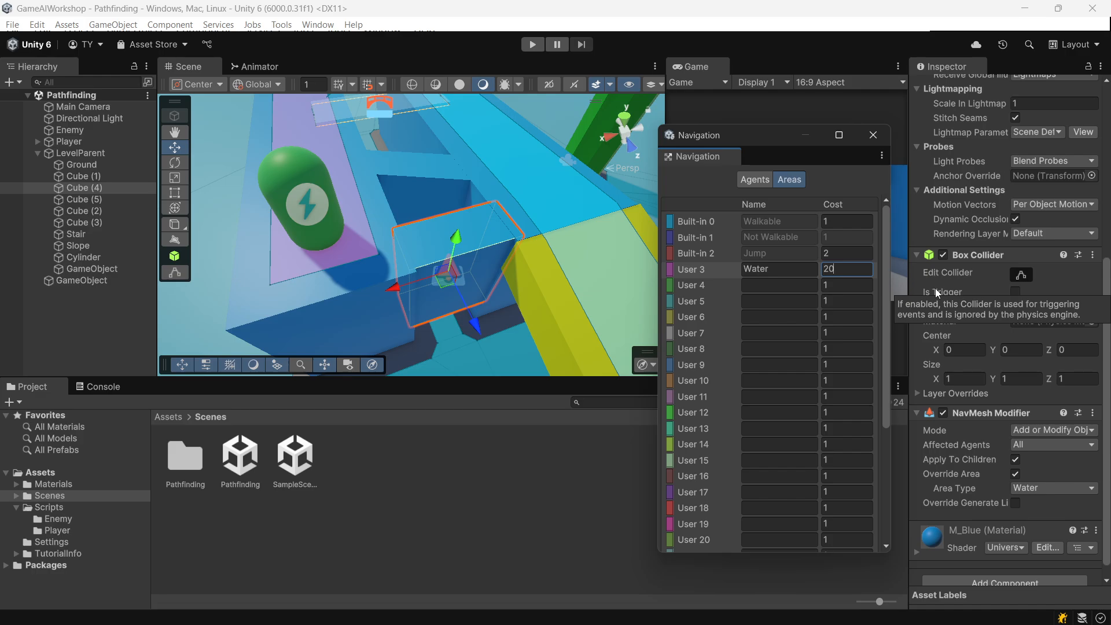
{"action": "scroll", "coordinate": [462, 225], "scroll_direction": "down", "scroll_amount": 4}
{"action": "middle_click_drag", "start_coordinate": [492, 255], "coordinate": [487, 338]}
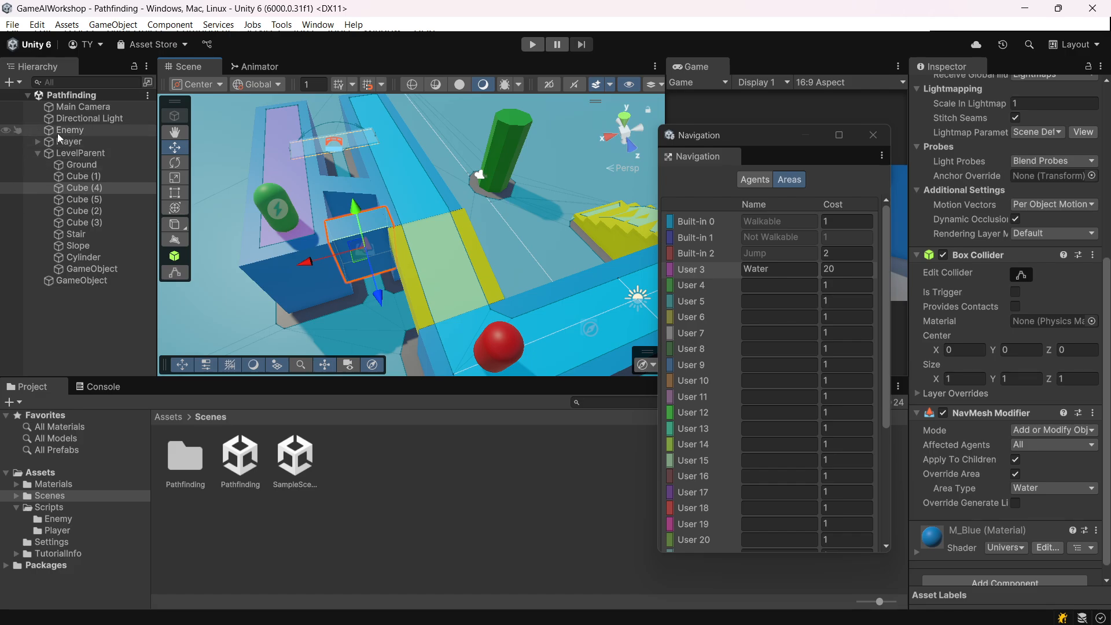
Rebake LevelParent's NavMesh Surface and check the coverage on the two bridges.
{"action": "left_click", "coordinate": [81, 153]}
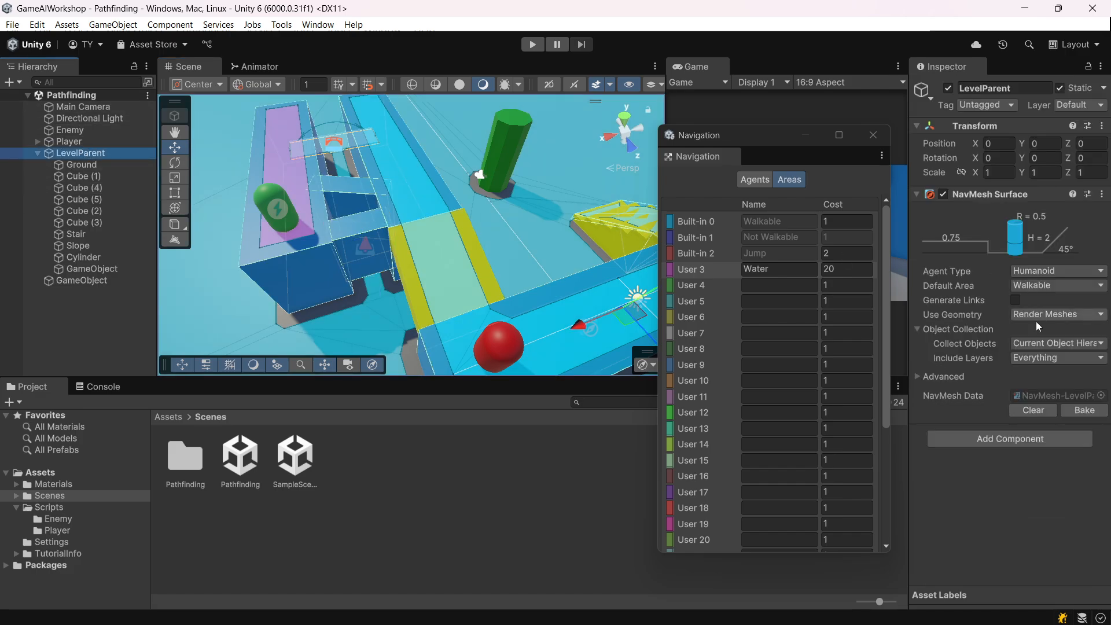
{"action": "left_click", "coordinate": [1077, 409]}
{"action": "scroll", "coordinate": [323, 211], "scroll_direction": "up", "scroll_amount": 3}
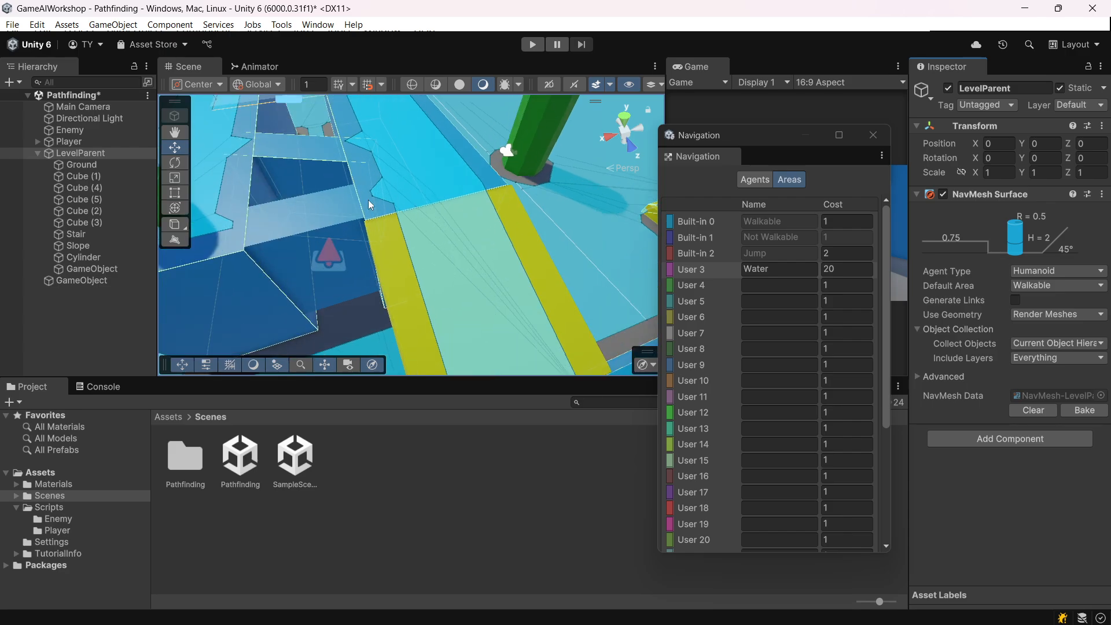
{"action": "middle_click_drag", "start_coordinate": [368, 200], "coordinate": [392, 230]}
Widen the two bridge blocks, Cube (4) and Cube (5), to a Z scale of about 1.59.
{"action": "left_click", "coordinate": [399, 289]}
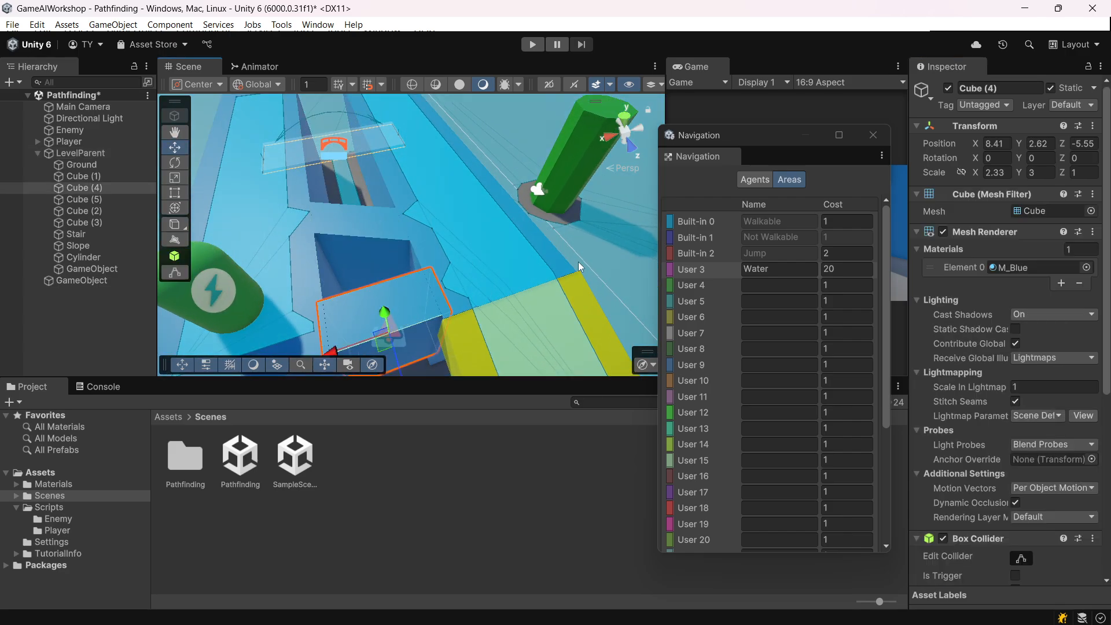
{"action": "left_click", "coordinate": [1075, 173]}
{"action": "type", "text": "1.48"}
{"action": "left_click_drag", "start_coordinate": [1072, 169], "coordinate": [1074, 169]}
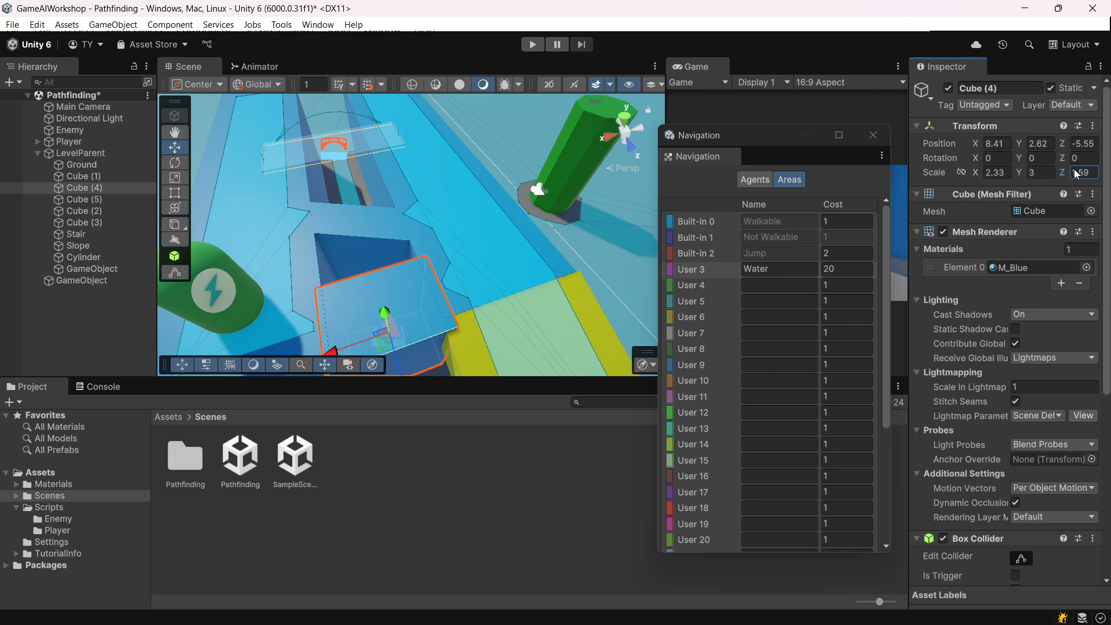
{"action": "left_click", "coordinate": [358, 242]}
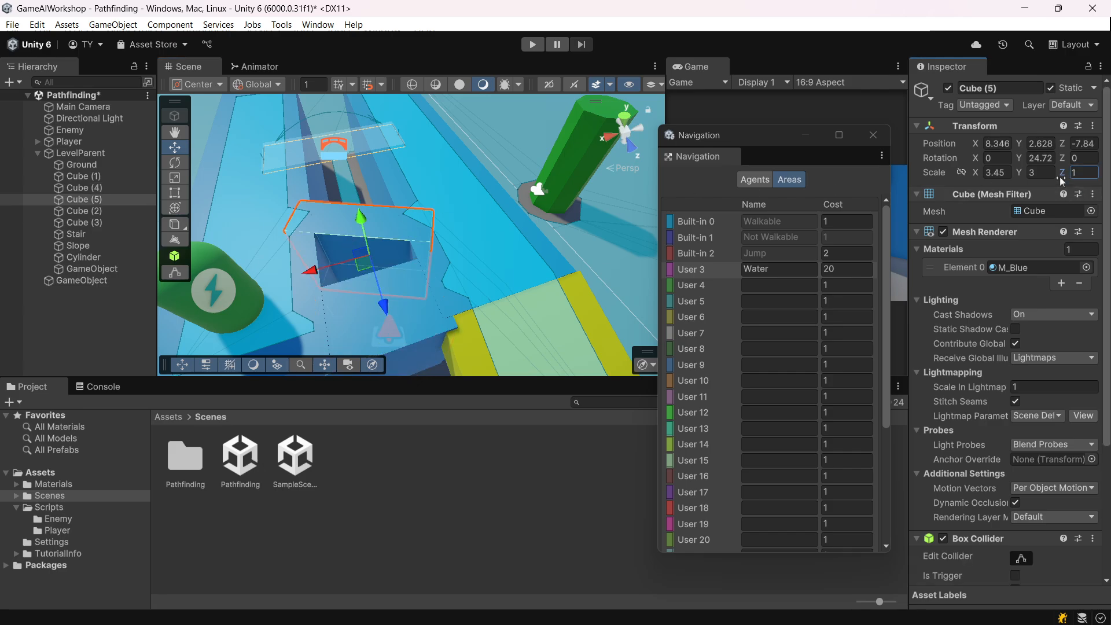
{"action": "left_click_drag", "start_coordinate": [1073, 173], "coordinate": [1076, 173]}
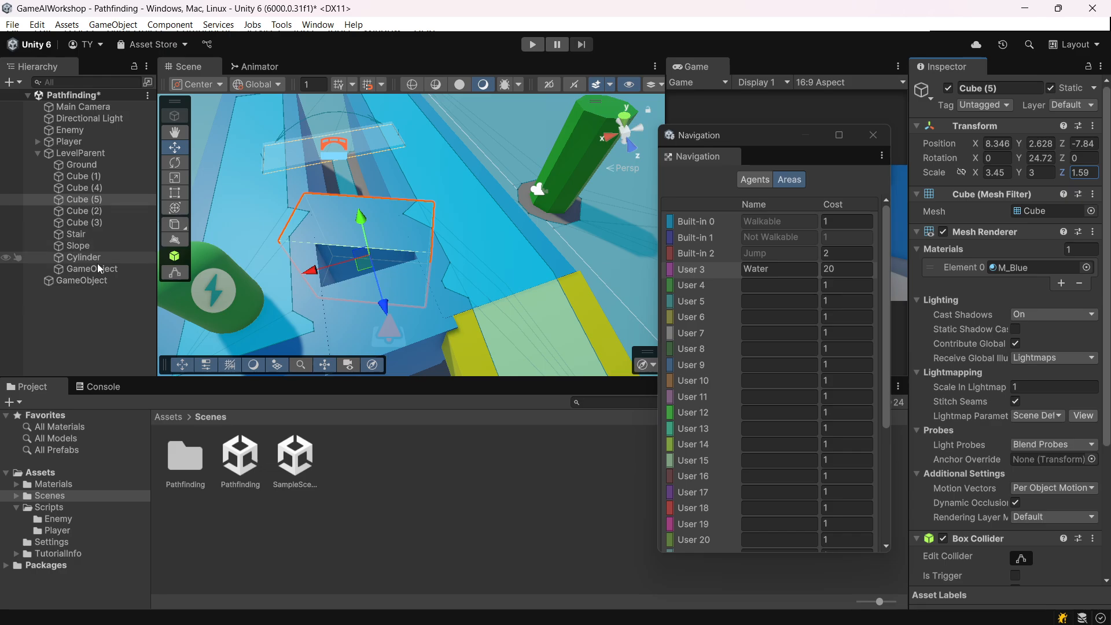
Rebake the NavMesh over the widened bridges from LevelParent and save the scene.
{"action": "left_click", "coordinate": [91, 285]}
{"action": "left_click", "coordinate": [83, 96]}
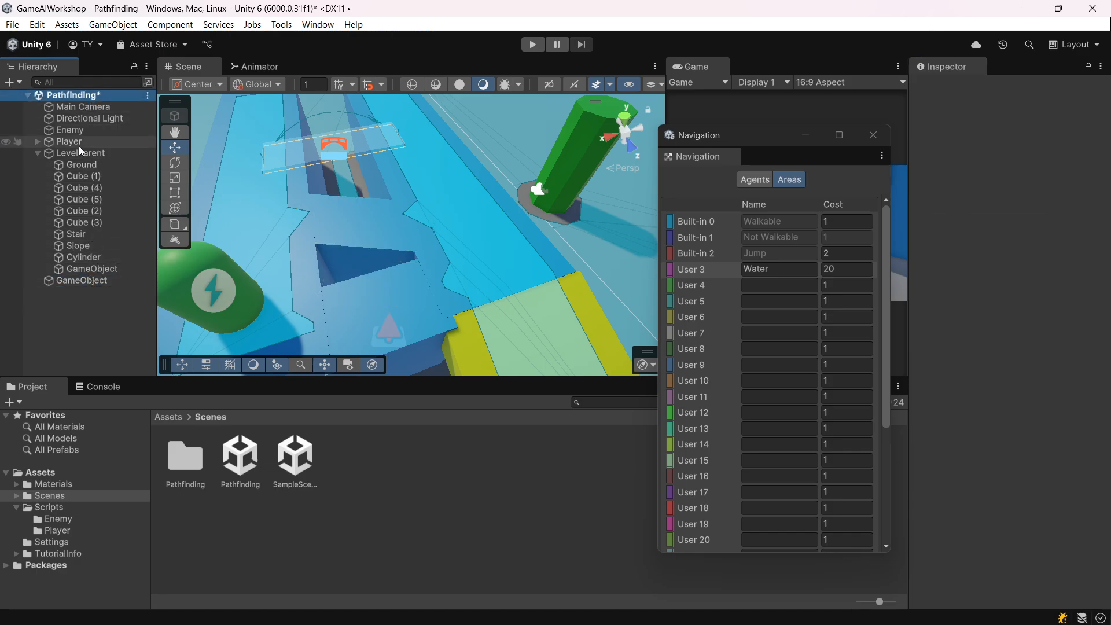
{"action": "left_click", "coordinate": [87, 153]}
{"action": "left_click", "coordinate": [1084, 410]}
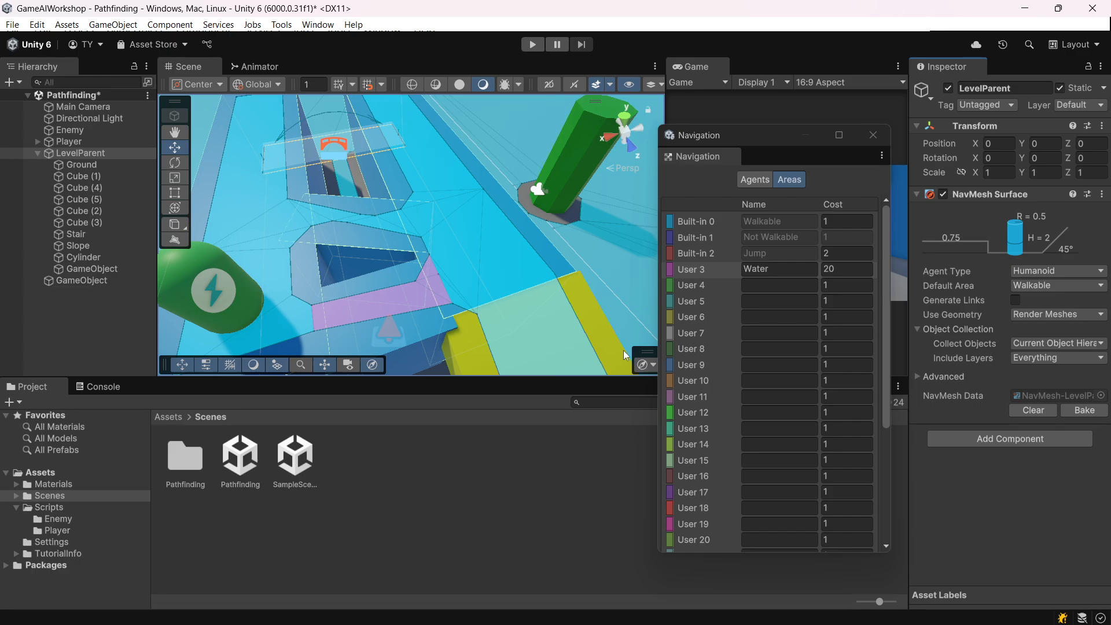
{"action": "scroll", "coordinate": [584, 329], "scroll_direction": "down", "scroll_amount": 3}
{"action": "right_click_drag", "start_coordinate": [546, 312], "coordinate": [503, 235]}
{"action": "key", "text": "w"}
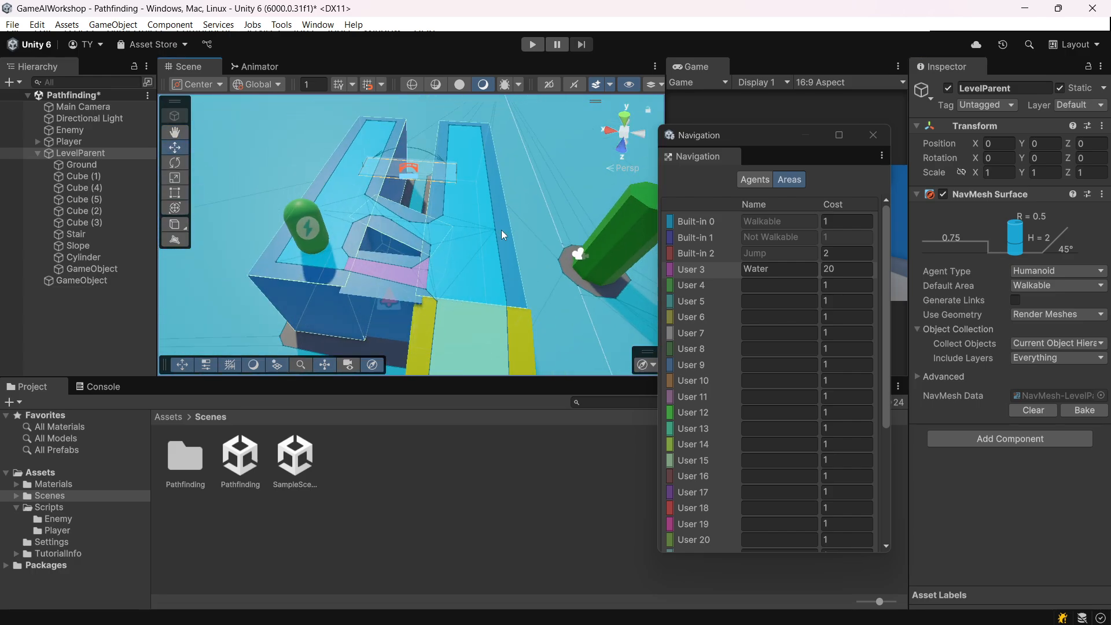
{"action": "right_click_drag", "start_coordinate": [438, 314], "coordinate": [485, 279]}
{"action": "key", "text": "ctrl+s"}
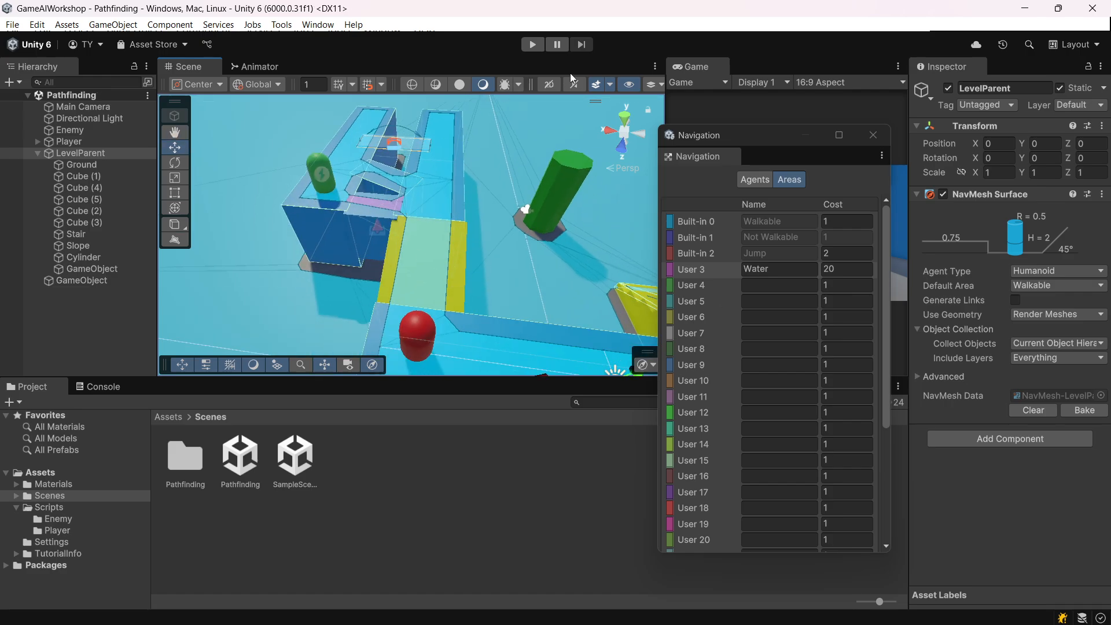
Run the scene, follow which bridge the enemy takes to reach the Player, and stop the run.
{"action": "left_click", "coordinate": [532, 45]}
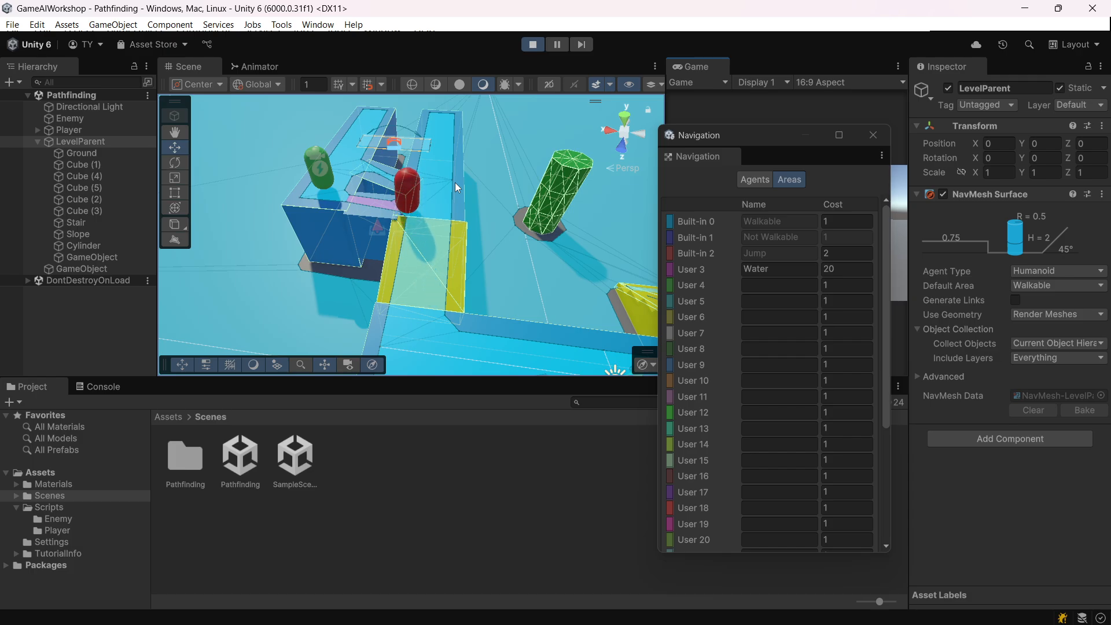
{"action": "scroll", "coordinate": [362, 170], "scroll_direction": "up", "scroll_amount": 3}
{"action": "middle_click_drag", "start_coordinate": [362, 170], "coordinate": [443, 259]}
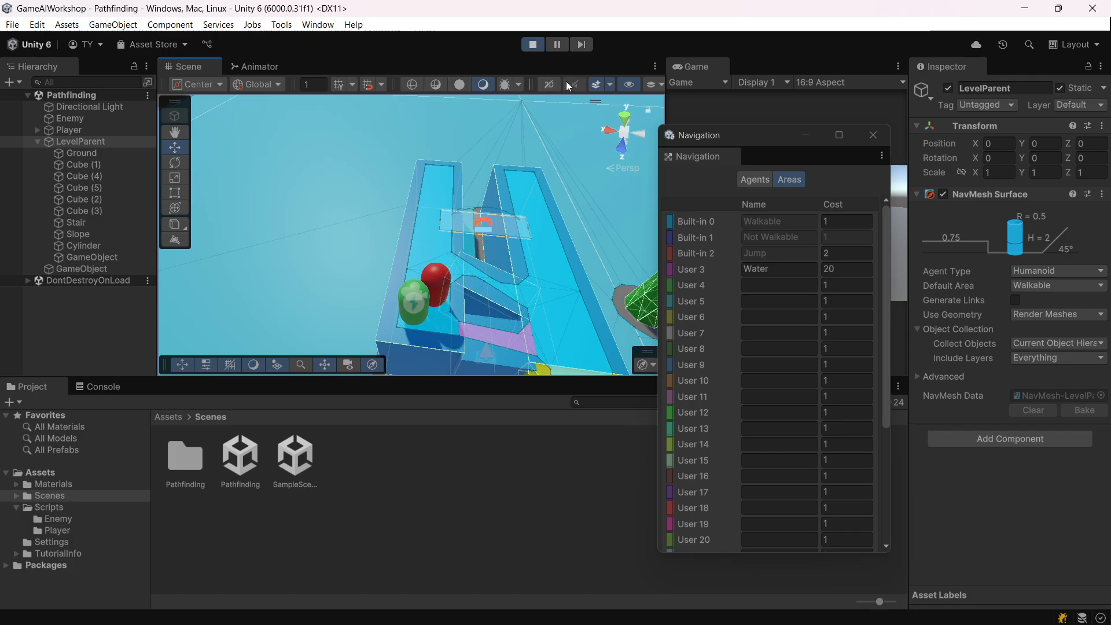
{"action": "left_click", "coordinate": [531, 46]}
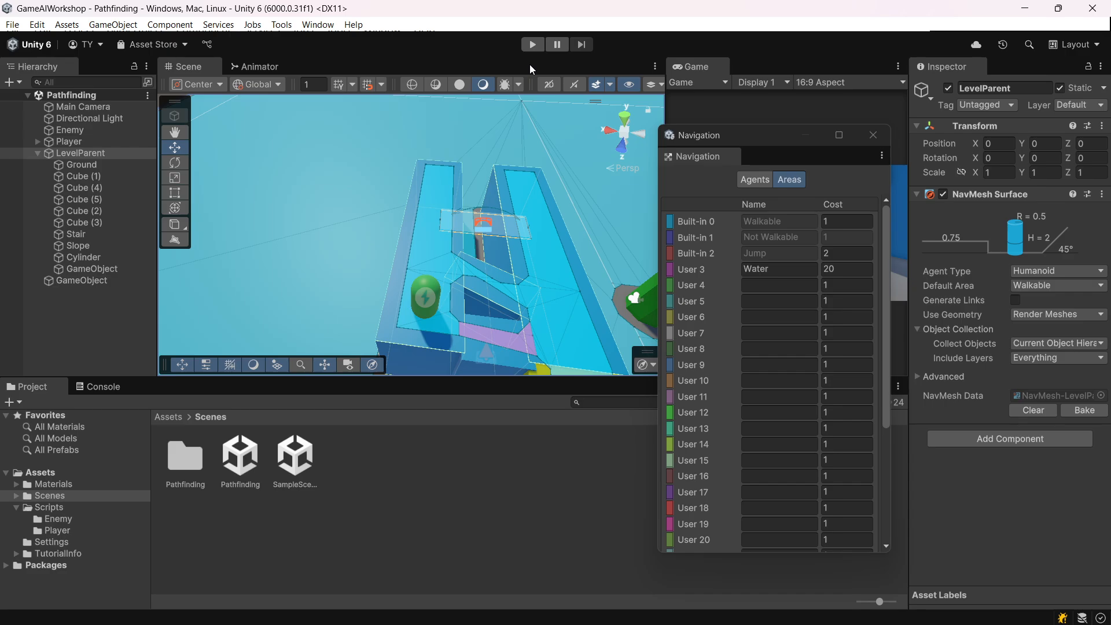
Show the Humanoid agent settings in the Navigation window and move the window aside.
{"action": "left_click", "coordinate": [771, 180]}
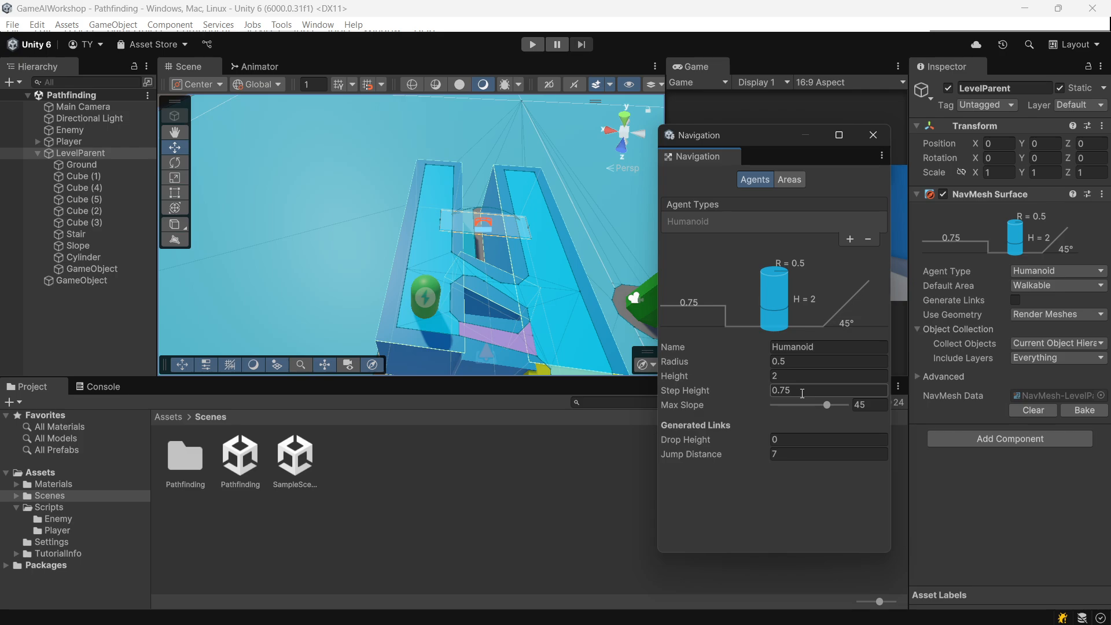
{"action": "left_click", "coordinate": [116, 300]}
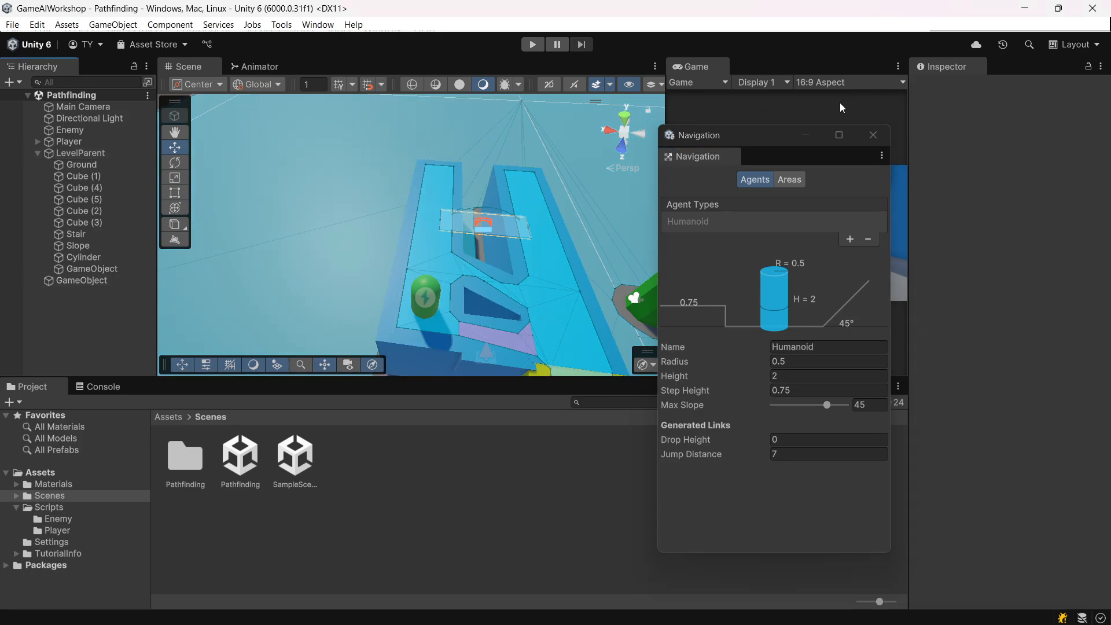
{"action": "left_click_drag", "start_coordinate": [734, 136], "coordinate": [945, 244]}
Switch to the PowerPoint slide show to review the NavMesh slide, and return to Unity.
{"action": "key", "text": "alt+Tab"}
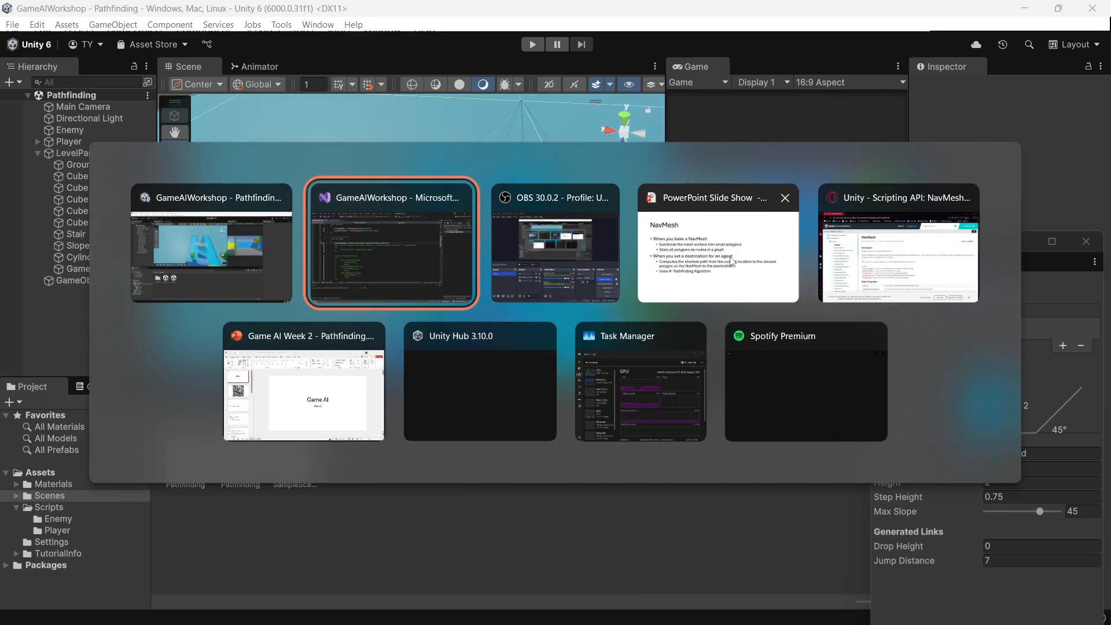
{"action": "key", "text": "alt+Tab"}
{"action": "key", "text": "alt+Tab"}
{"action": "key", "text": "Right"}
{"action": "key", "text": "Left"}
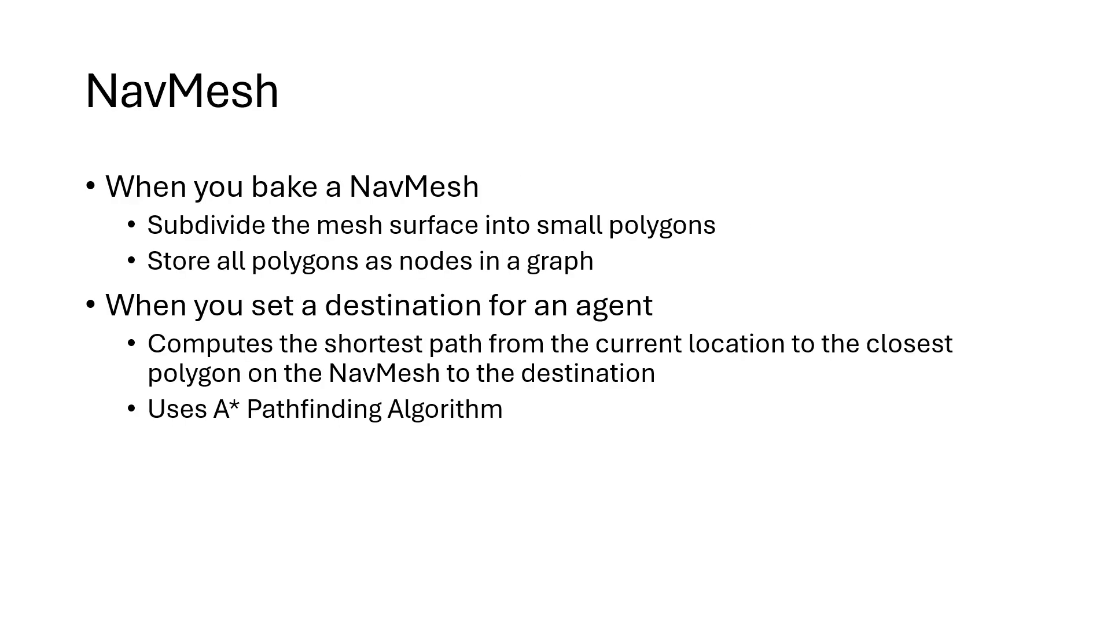
{"action": "key", "text": "alt+Tab"}
Examine the baked NavMesh around the bridges from the side with LevelParent selected, keeping its surface settings uncovered.
{"action": "left_click_drag", "start_coordinate": [213, 267], "coordinate": [428, 291], "text": "alt"}
{"action": "middle_click_drag", "start_coordinate": [474, 290], "coordinate": [469, 255]}
{"action": "scroll", "coordinate": [403, 222], "scroll_direction": "up", "scroll_amount": 3}
{"action": "left_click", "coordinate": [81, 152]}
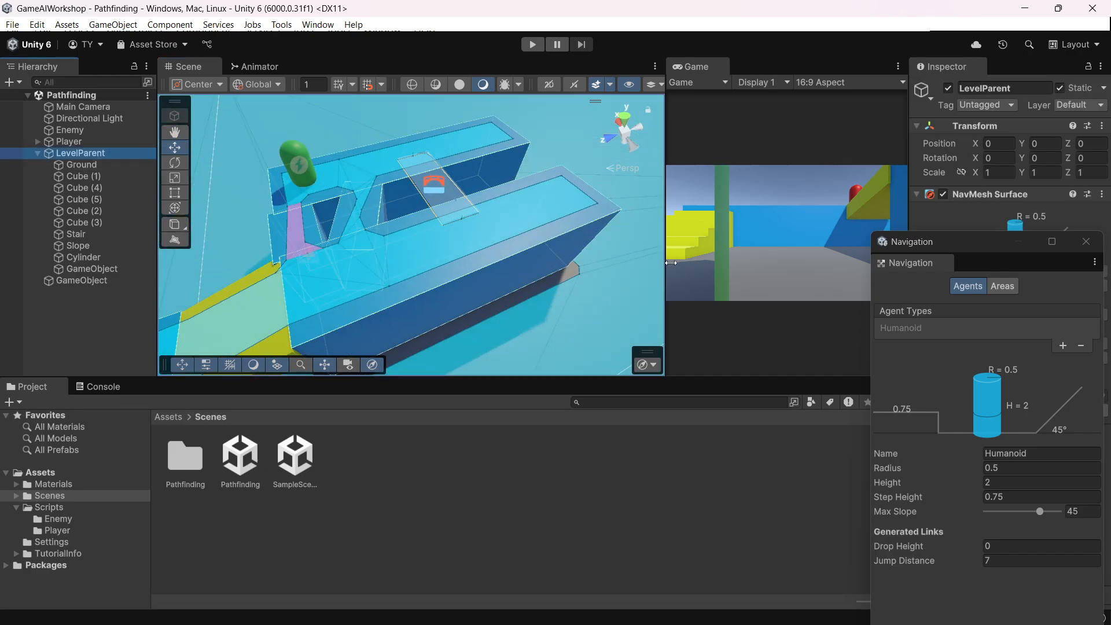
{"action": "left_click_drag", "start_coordinate": [957, 240], "coordinate": [671, 149]}
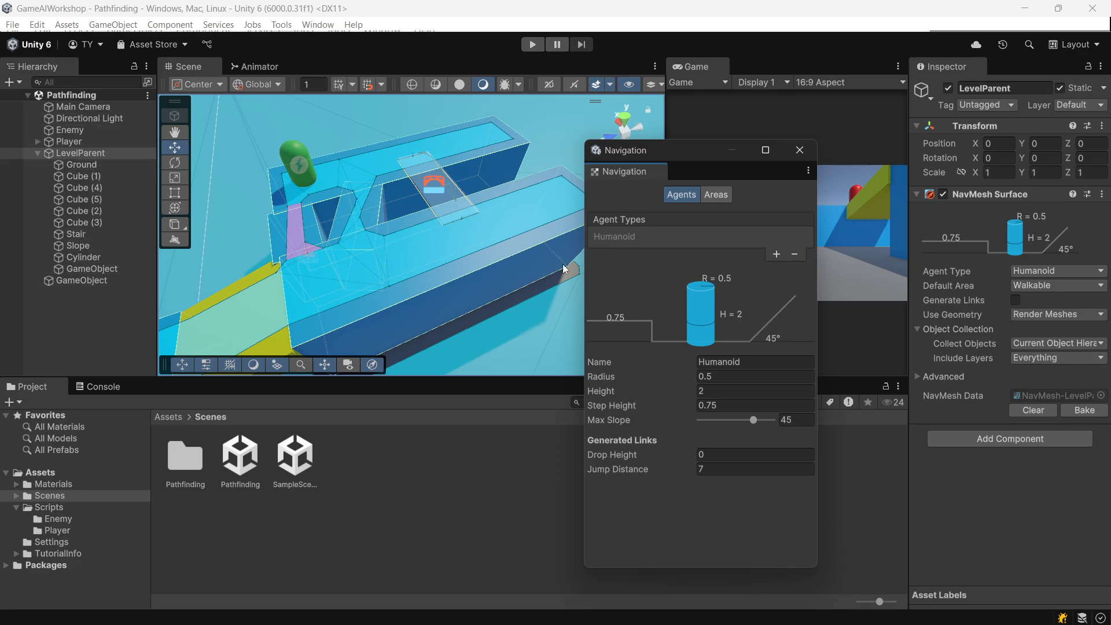
Review the Enemy's Nav Mesh Agent settings, including the obstacle avoidance quality options, leaving High Quality selected.
{"action": "left_click", "coordinate": [98, 131]}
{"action": "scroll", "coordinate": [1036, 305], "scroll_direction": "down", "scroll_amount": 6}
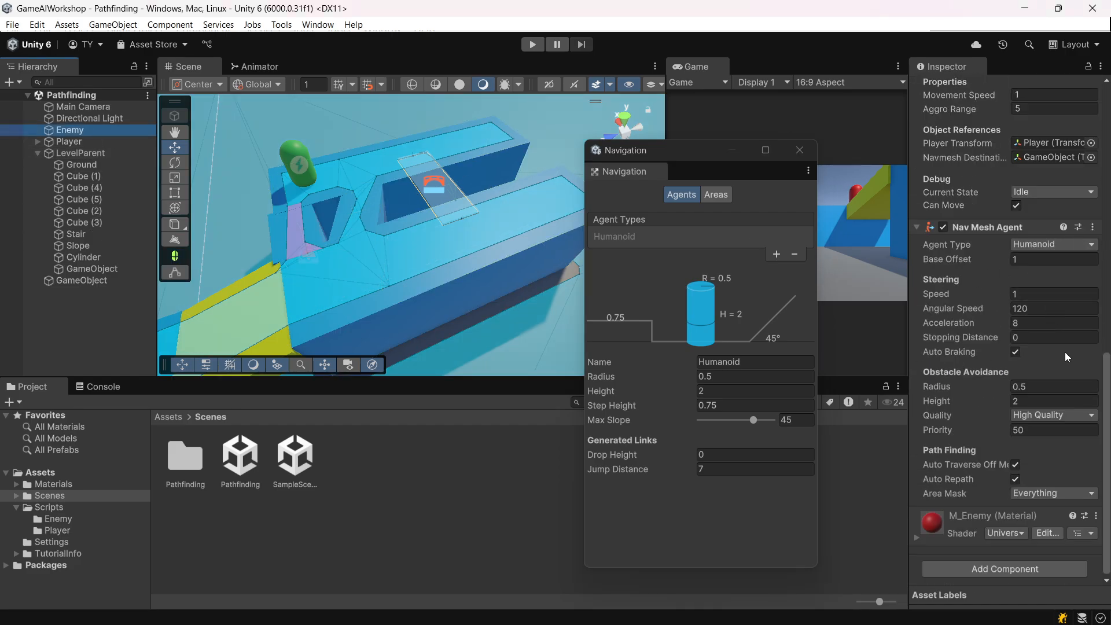
{"action": "left_click", "coordinate": [1063, 416]}
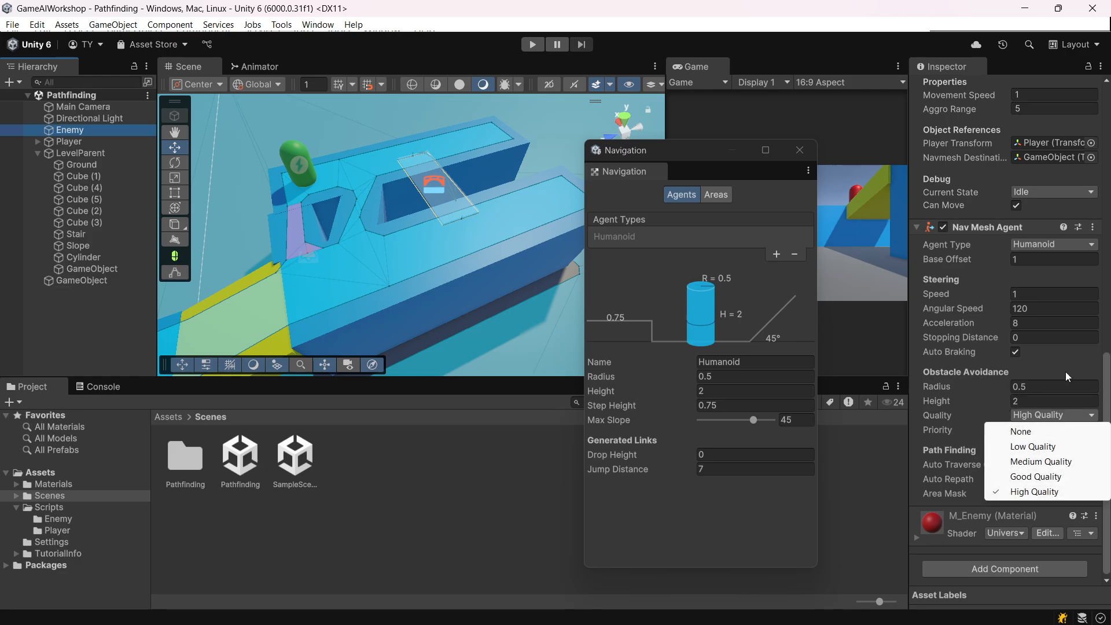
{"action": "left_click", "coordinate": [1016, 377]}
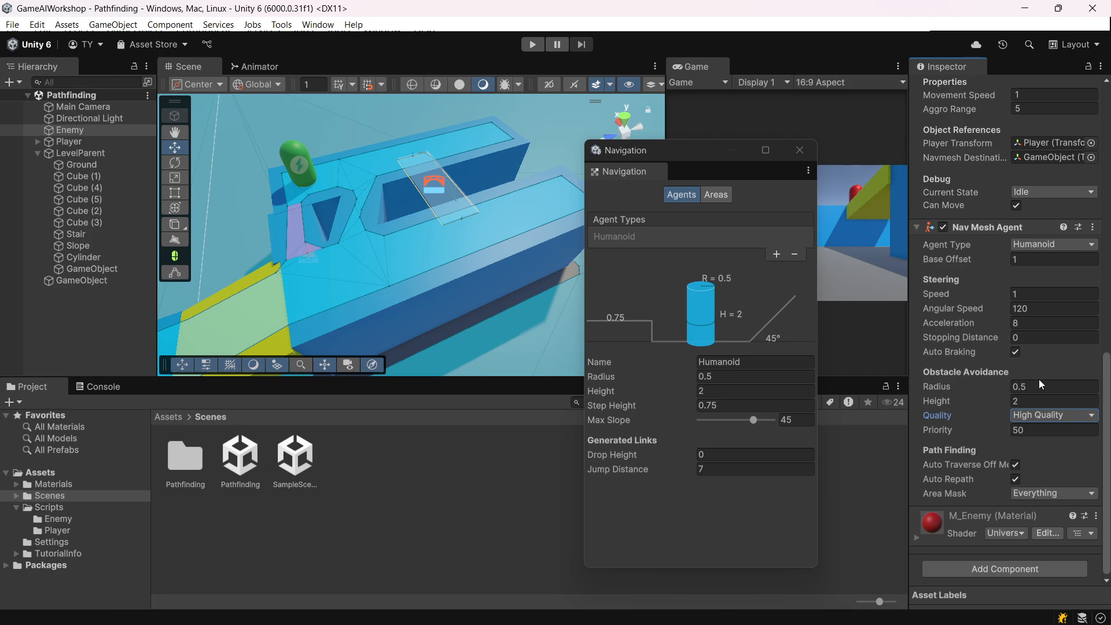
Create a 3D cube, place it on the raised platform at the head of the slope, and save the scene.
{"action": "right_click", "coordinate": [71, 289]}
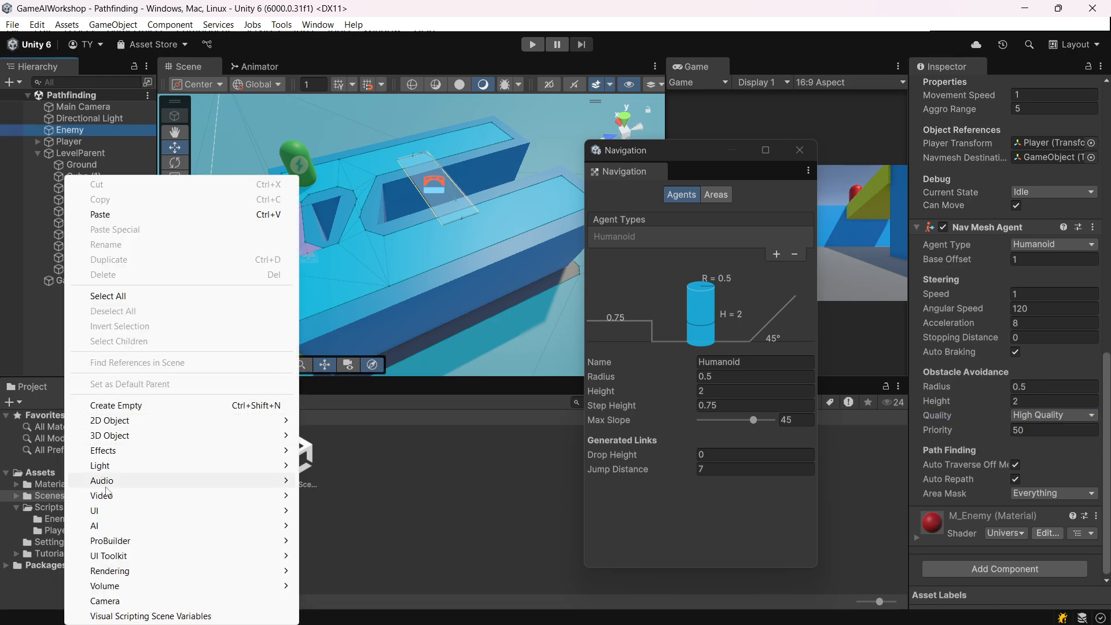
{"action": "mouse_move", "coordinate": [113, 517]}
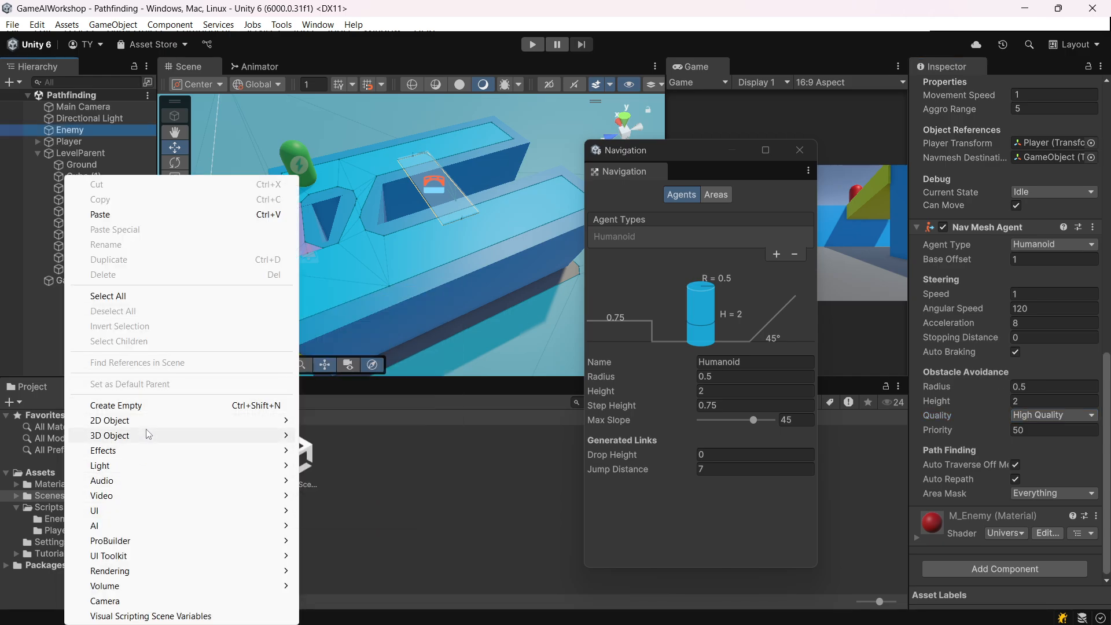
{"action": "mouse_move", "coordinate": [148, 435]}
{"action": "left_click", "coordinate": [372, 251]}
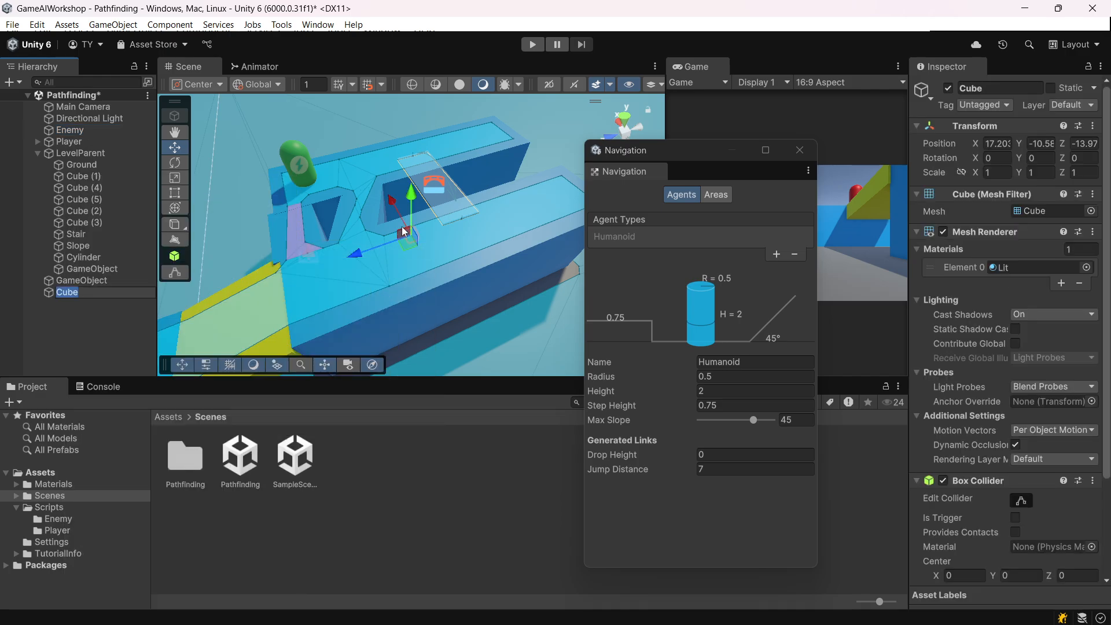
{"action": "mouse_move", "coordinate": [414, 207]}
{"action": "left_mouse_down"}
{"action": "mouse_move", "coordinate": [409, 119]}
{"action": "mouse_move", "coordinate": [520, 238]}
{"action": "mouse_move", "coordinate": [463, 188]}
{"action": "mouse_move", "coordinate": [464, 228]}
{"action": "mouse_move", "coordinate": [384, 177]}
{"action": "mouse_move", "coordinate": [415, 204]}
{"action": "left_mouse_up"}
{"action": "left_click_drag", "start_coordinate": [363, 255], "coordinate": [253, 275]}
{"action": "middle_click_drag", "start_coordinate": [232, 341], "coordinate": [383, 245]}
{"action": "right_click_drag", "start_coordinate": [383, 244], "coordinate": [528, 226]}
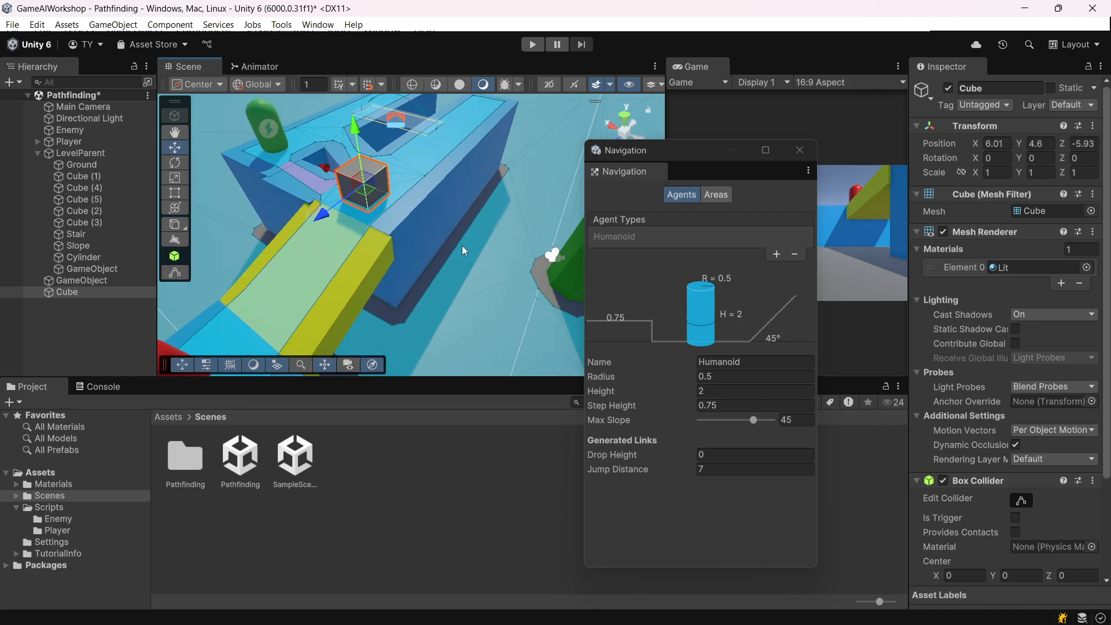
{"action": "middle_click_drag", "start_coordinate": [399, 246], "coordinate": [488, 238]}
{"action": "scroll", "coordinate": [487, 238], "scroll_direction": "down", "scroll_amount": 4}
{"action": "key", "text": "ctrl+s"}
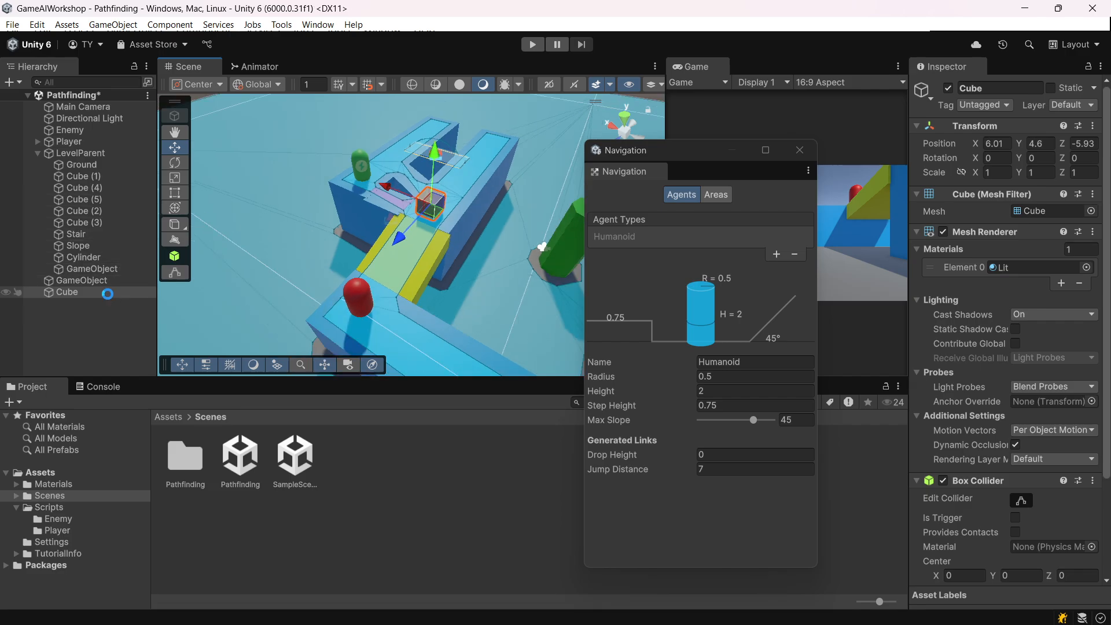
Rebake the NavMesh Surface of LevelParent and check the surface around the cube.
{"action": "left_click", "coordinate": [105, 157]}
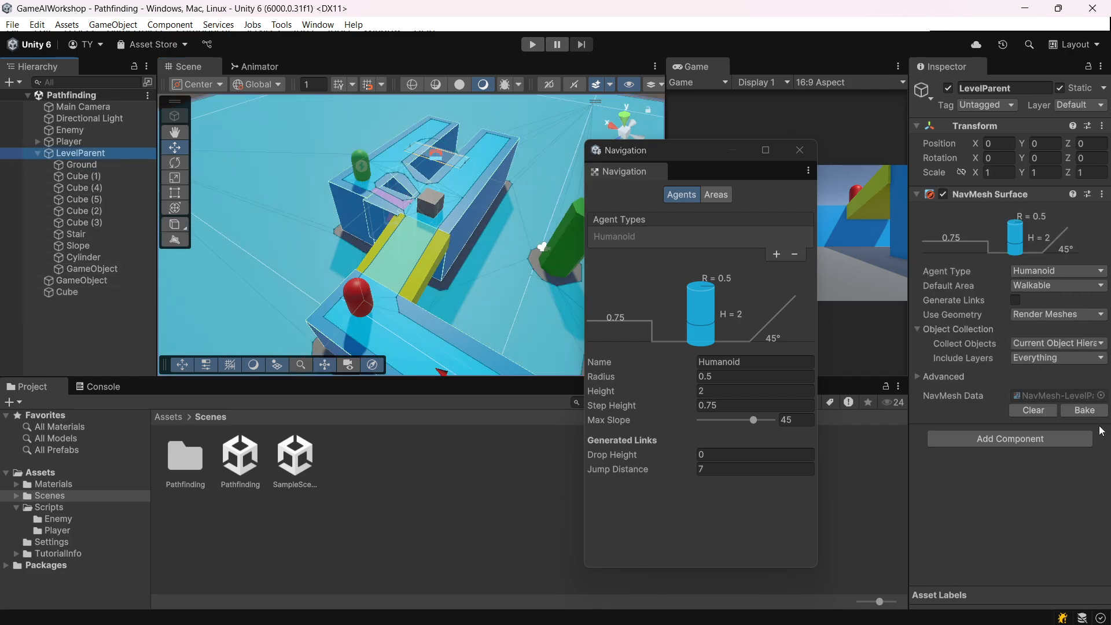
{"action": "left_click", "coordinate": [1083, 410]}
{"action": "scroll", "coordinate": [453, 210], "scroll_direction": "up", "scroll_amount": 4}
{"action": "middle_click_drag", "start_coordinate": [452, 210], "coordinate": [430, 234]}
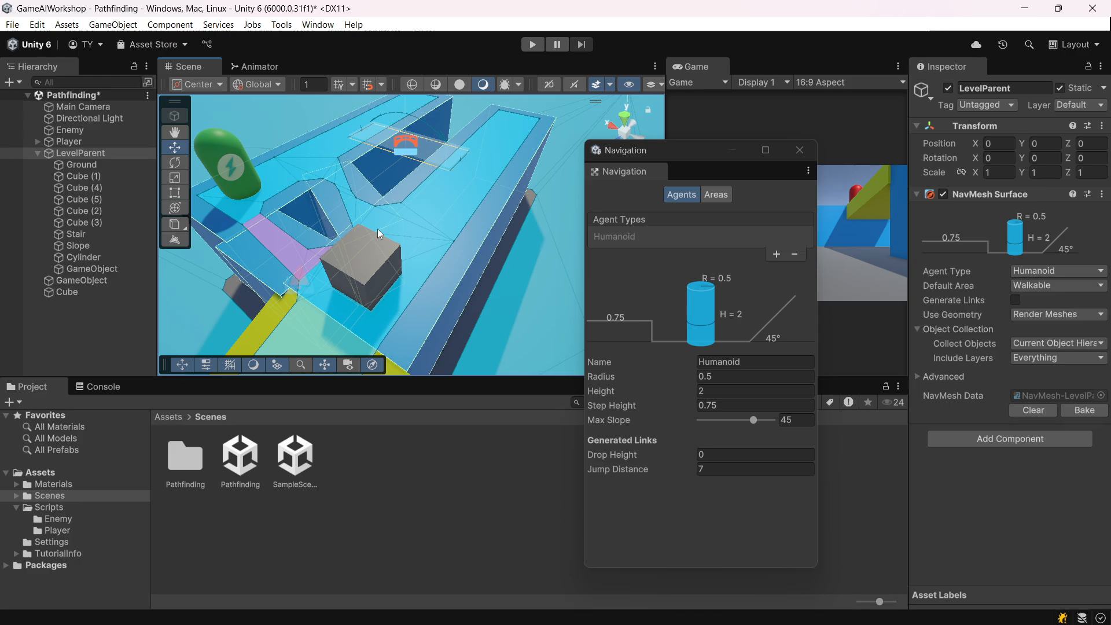
Move the Player behind the cube on the platform, to about X 6.08, Y 4.92, Z -7.59.
{"action": "left_click", "coordinate": [239, 165]}
{"action": "left_click_drag", "start_coordinate": [239, 166], "coordinate": [328, 231]}
{"action": "left_click_drag", "start_coordinate": [344, 280], "coordinate": [393, 237]}
Run the game with the Enemy and the slope in view to test its path past the cube, and stop it.
{"action": "middle_click_drag", "start_coordinate": [289, 322], "coordinate": [448, 145]}
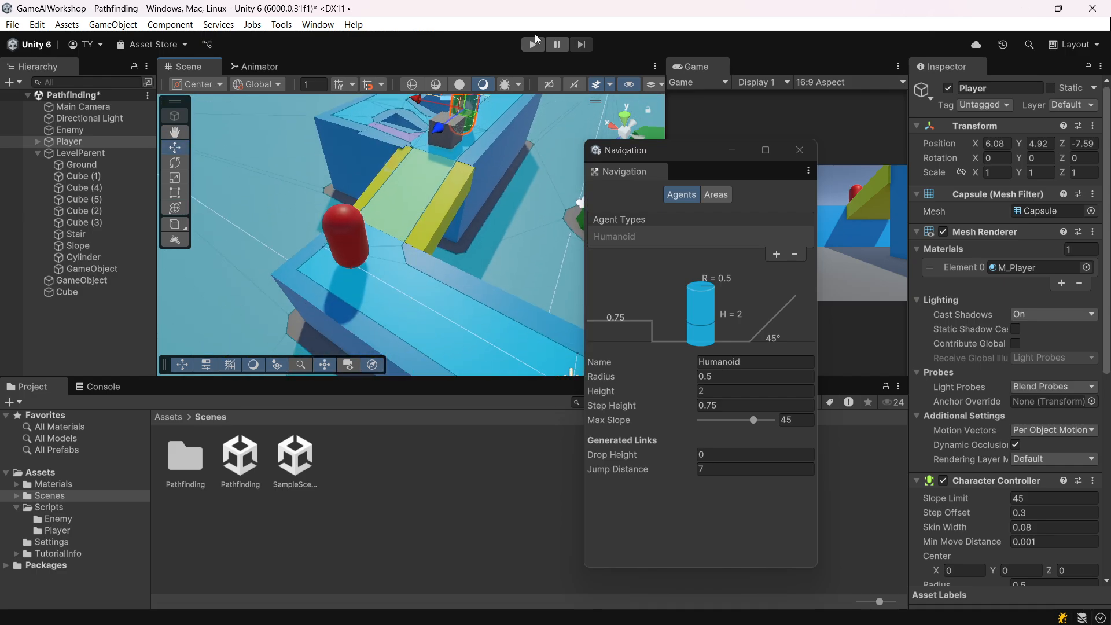
{"action": "left_click", "coordinate": [533, 43]}
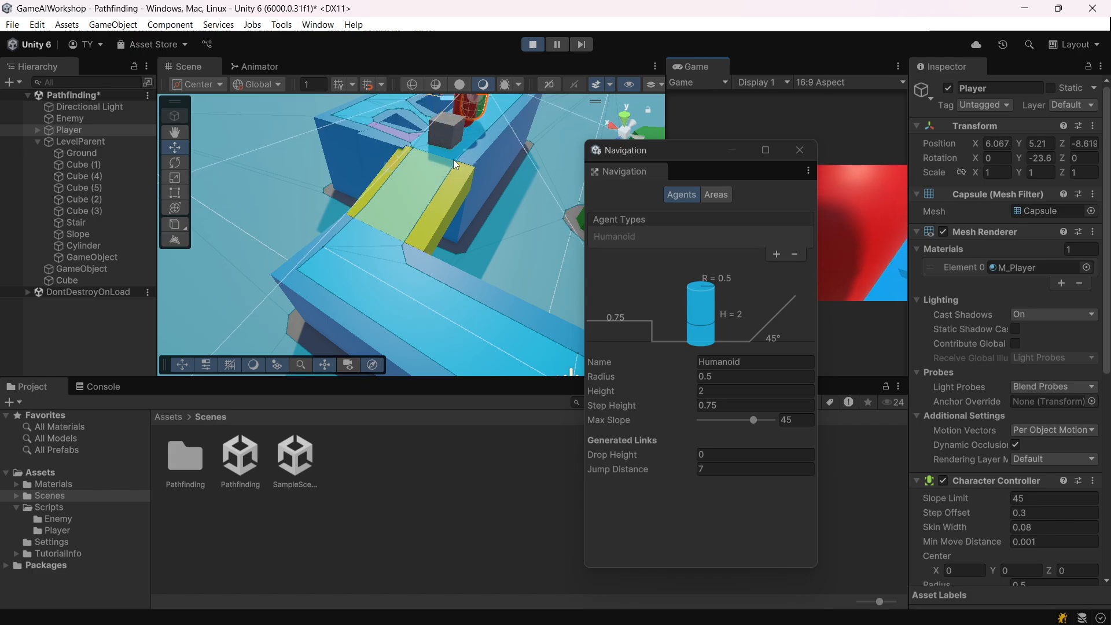
{"action": "left_click", "coordinate": [535, 46]}
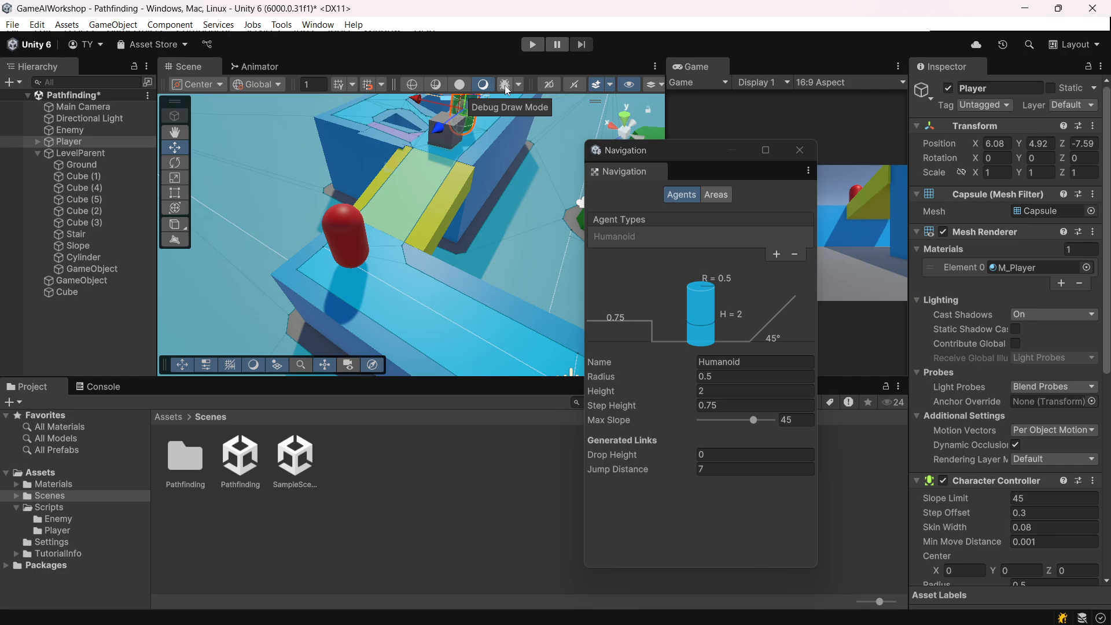
Add a Nav Mesh Obstacle component to the Cube.
{"action": "left_click", "coordinate": [81, 293]}
{"action": "scroll", "coordinate": [1059, 405], "scroll_direction": "down", "scroll_amount": 3}
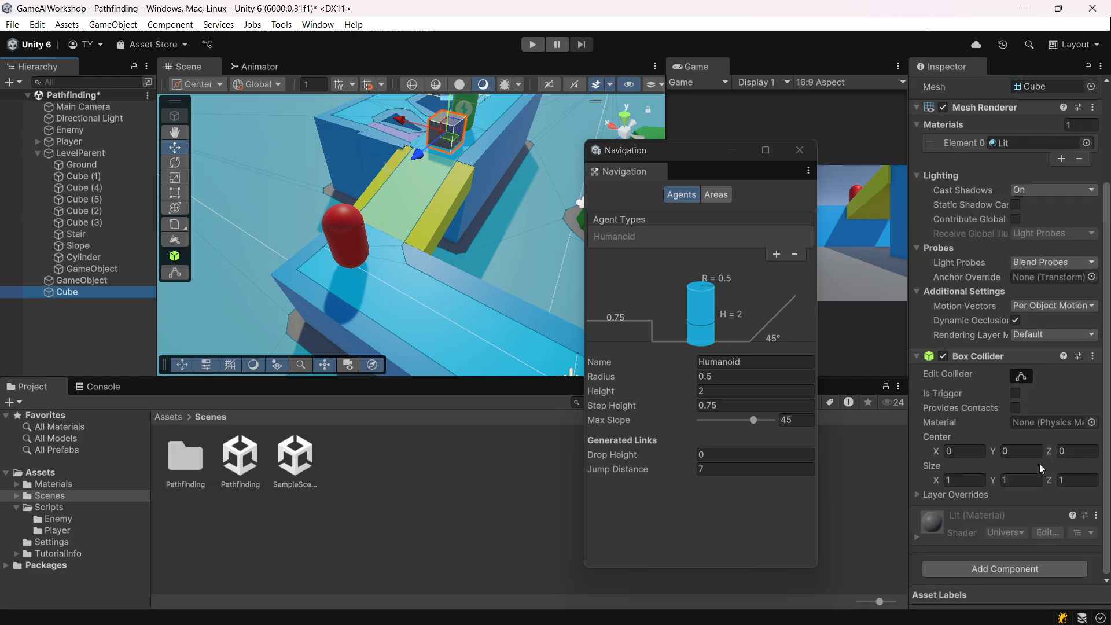
{"action": "left_click", "coordinate": [982, 570]}
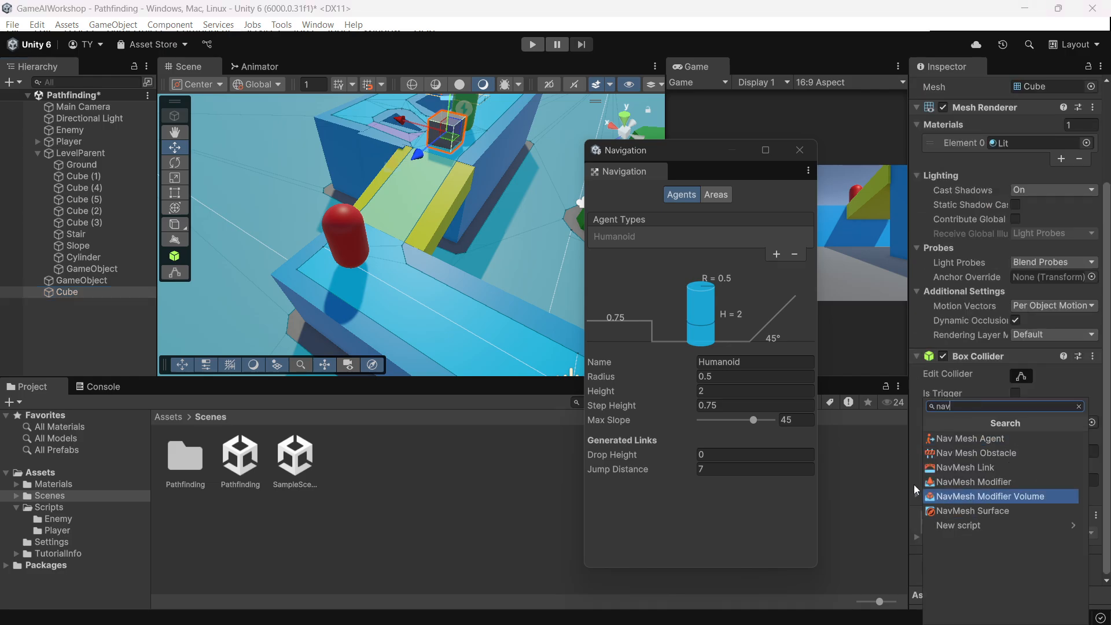
{"action": "key", "text": "Up"}
{"action": "key", "text": "Up"}
{"action": "key", "text": "Return"}
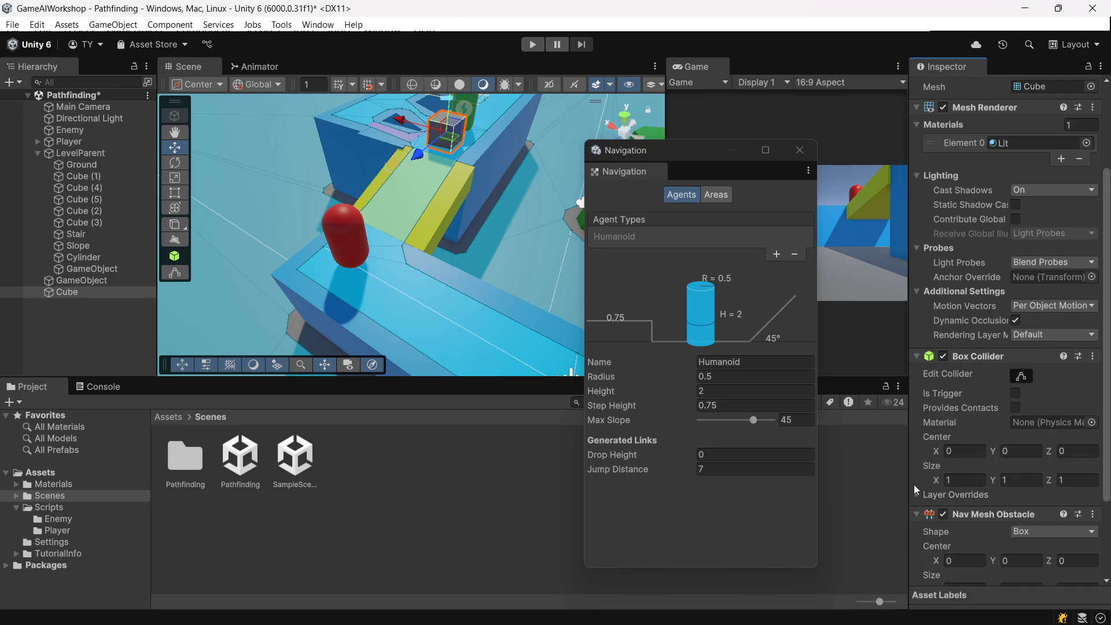
{"action": "scroll", "coordinate": [914, 484], "scroll_direction": "down", "scroll_amount": 3}
Frame the Cube up close and review its Nav Mesh Obstacle shape options, keeping Box.
{"action": "left_click_drag", "start_coordinate": [462, 196], "coordinate": [333, 198], "text": "alt"}
{"action": "scroll", "coordinate": [412, 165], "scroll_direction": "up", "scroll_amount": 3}
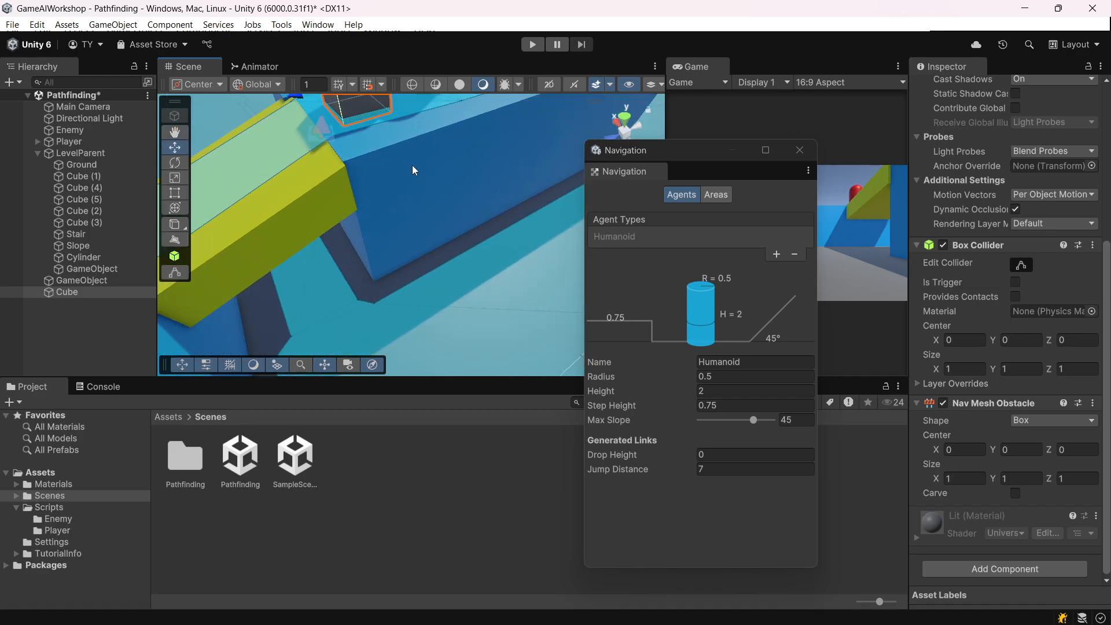
{"action": "middle_click_drag", "start_coordinate": [412, 165], "coordinate": [435, 203]}
{"action": "scroll", "coordinate": [419, 202], "scroll_direction": "up", "scroll_amount": 4}
{"action": "key", "text": "f"}
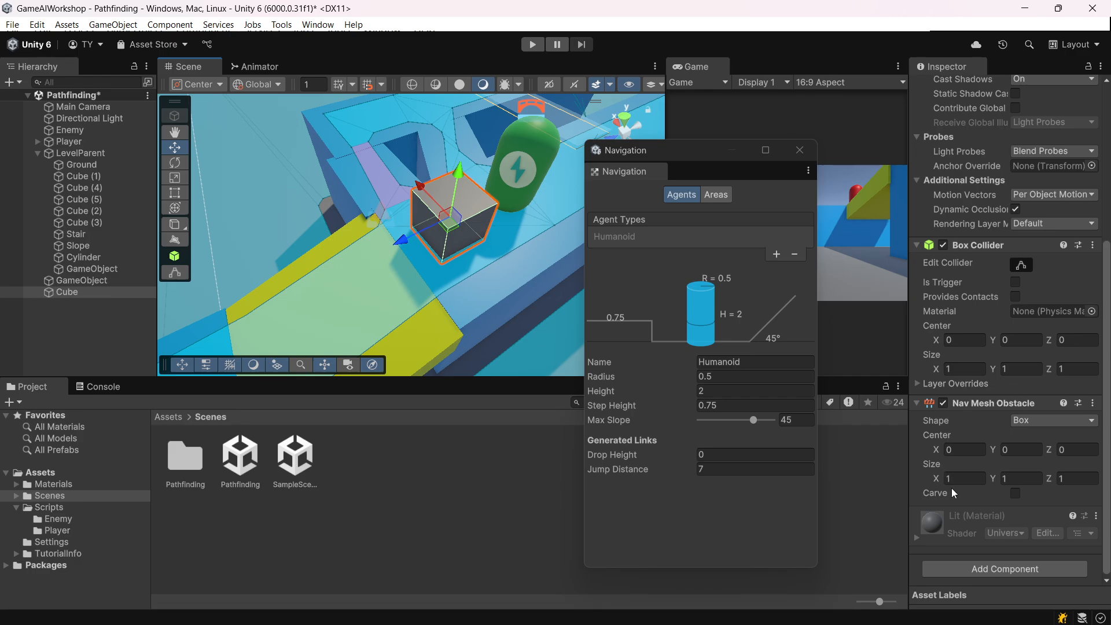
{"action": "left_click", "coordinate": [1036, 428]}
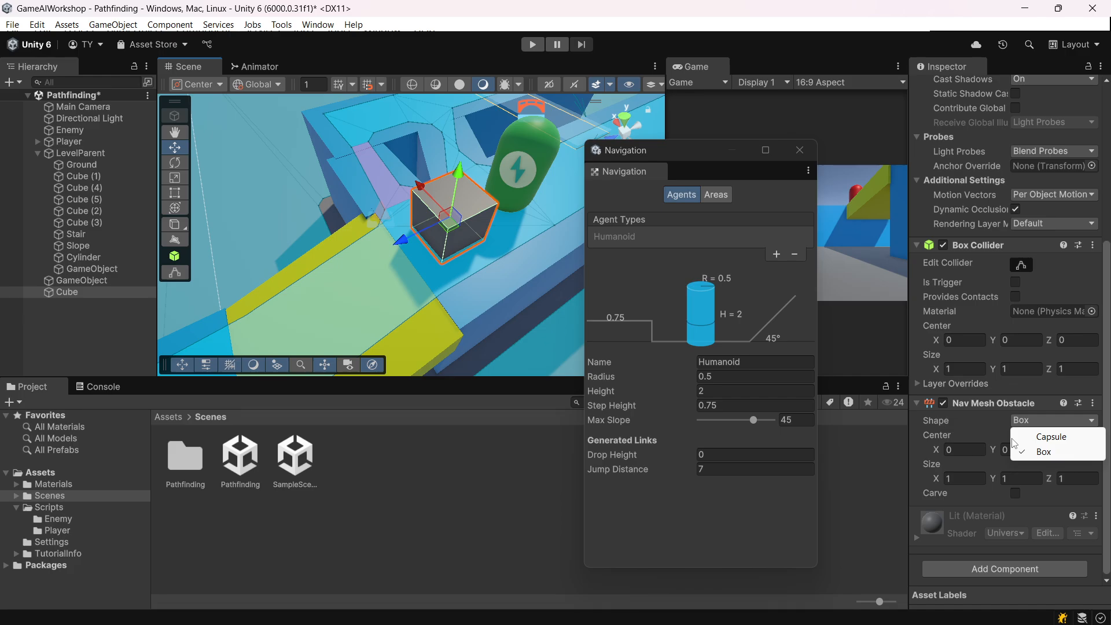
{"action": "left_click", "coordinate": [980, 436]}
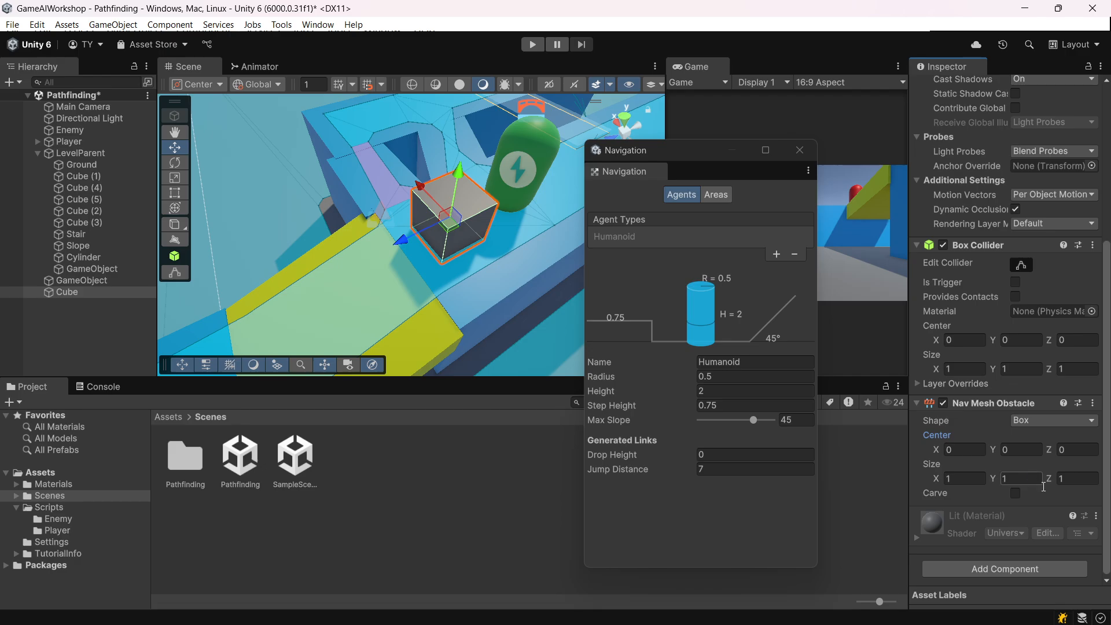
Try out Carve on the Cube's Nav Mesh Obstacle, shift the cube slightly across the platform, and leave Carve off.
{"action": "left_click", "coordinate": [1017, 494]}
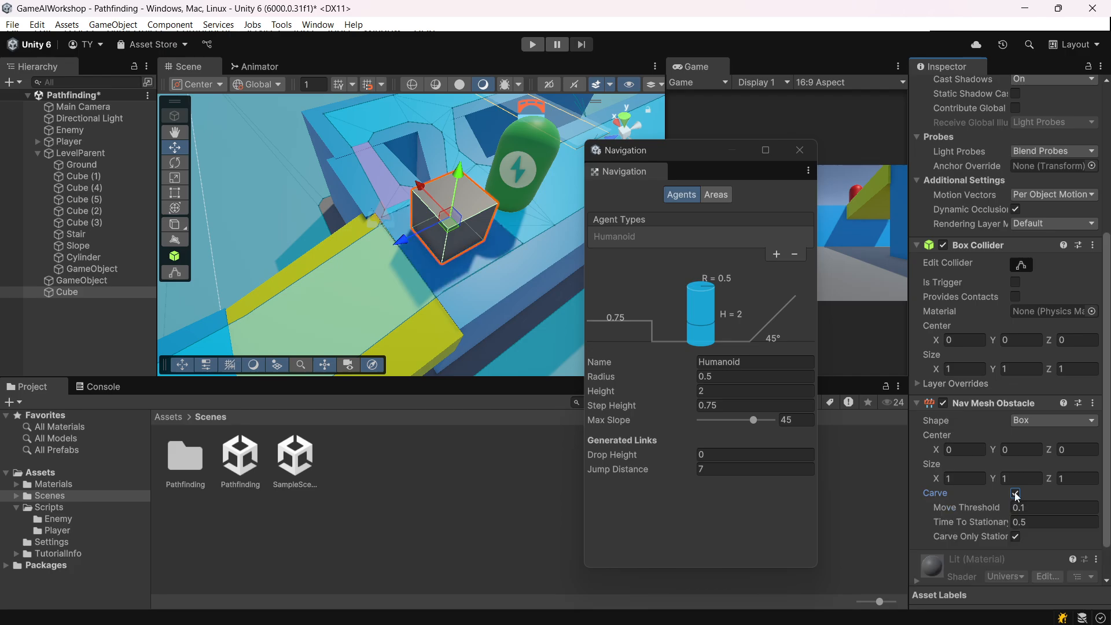
{"action": "left_click", "coordinate": [1016, 494]}
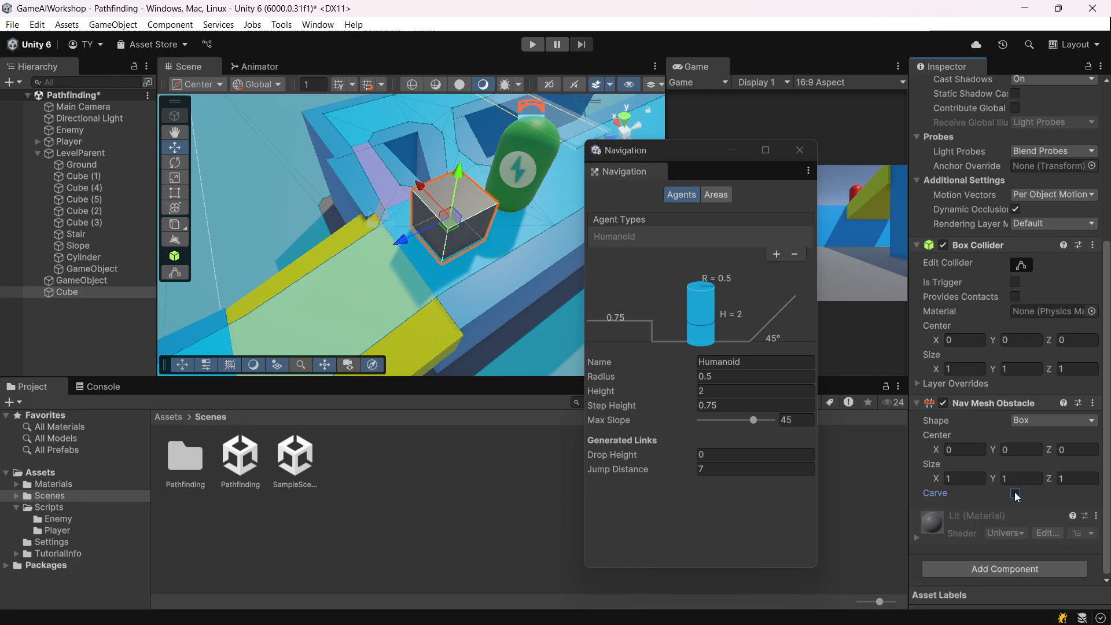
{"action": "left_click", "coordinate": [1015, 493]}
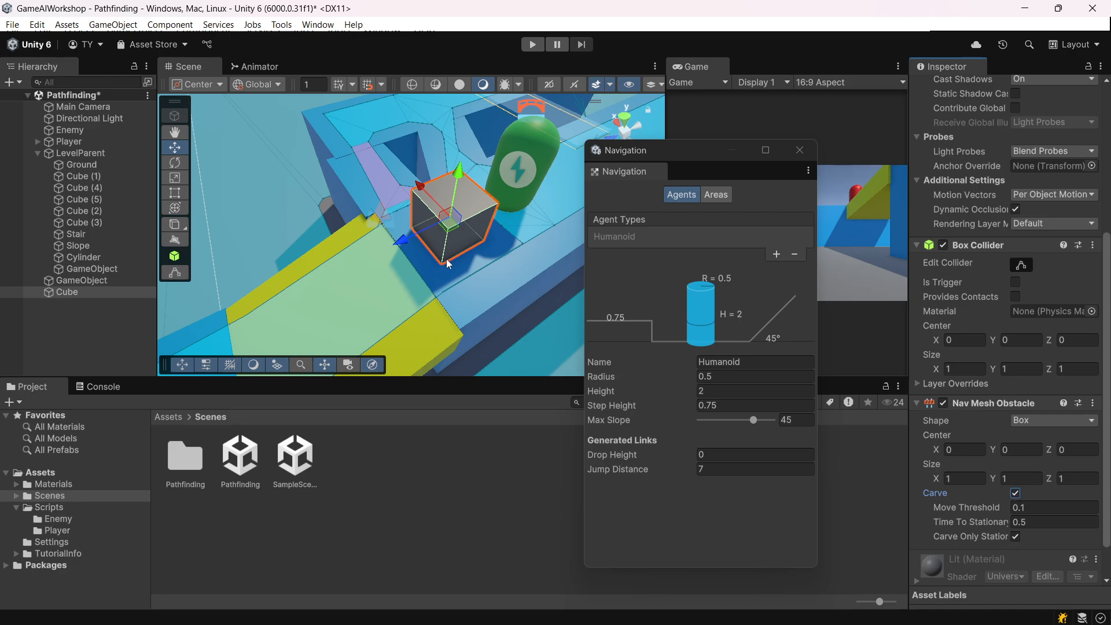
{"action": "left_click_drag", "start_coordinate": [402, 242], "coordinate": [428, 263]}
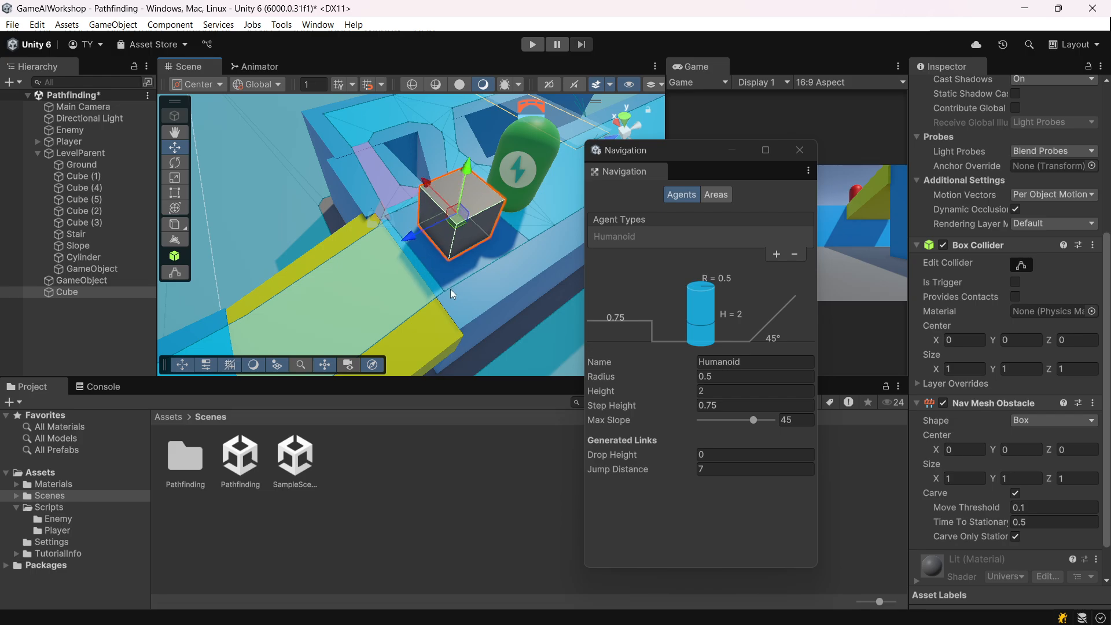
{"action": "left_click", "coordinate": [1015, 493]}
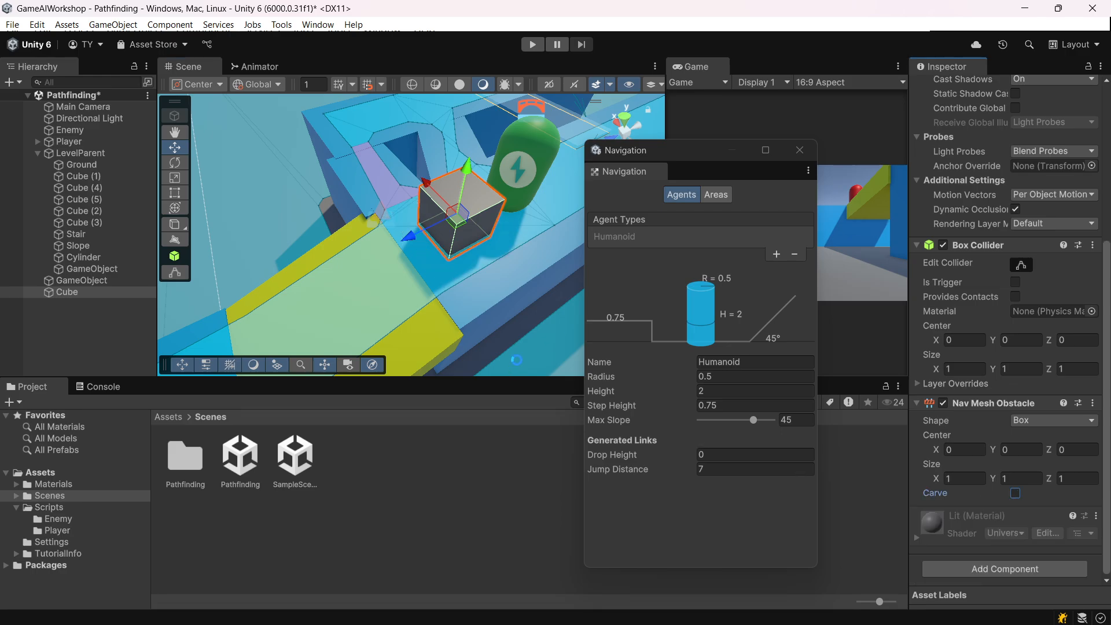
Select the Enemy and examine its Nav Mesh Agent obstacle avoidance settings.
{"action": "scroll", "coordinate": [424, 304], "scroll_direction": "down", "scroll_amount": 8}
{"action": "left_click", "coordinate": [308, 313]}
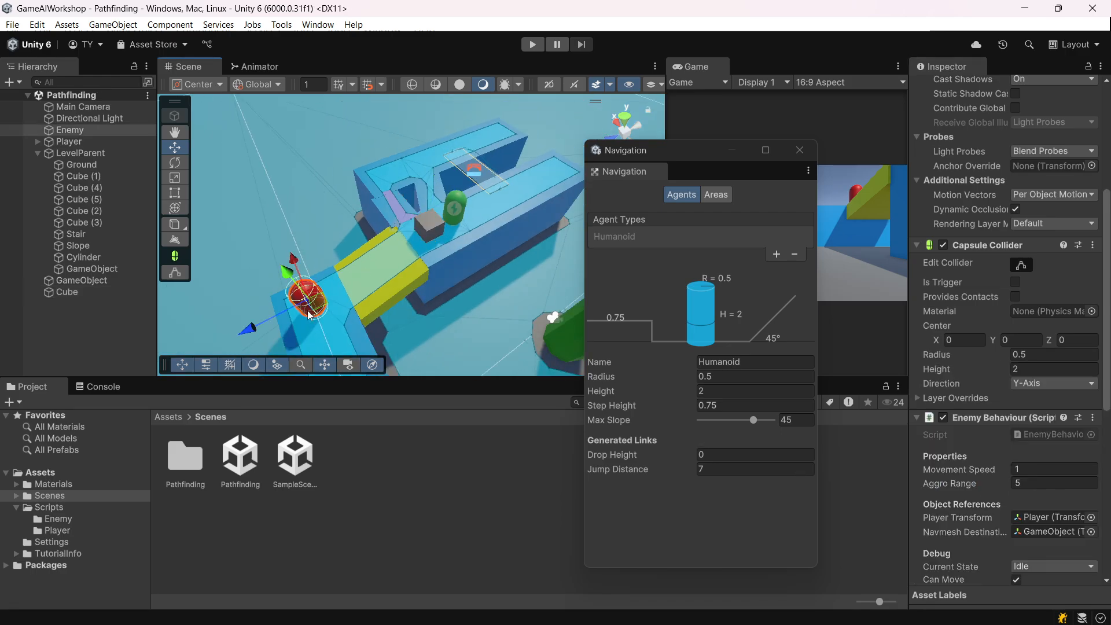
{"action": "scroll", "coordinate": [1061, 331], "scroll_direction": "down", "scroll_amount": 10}
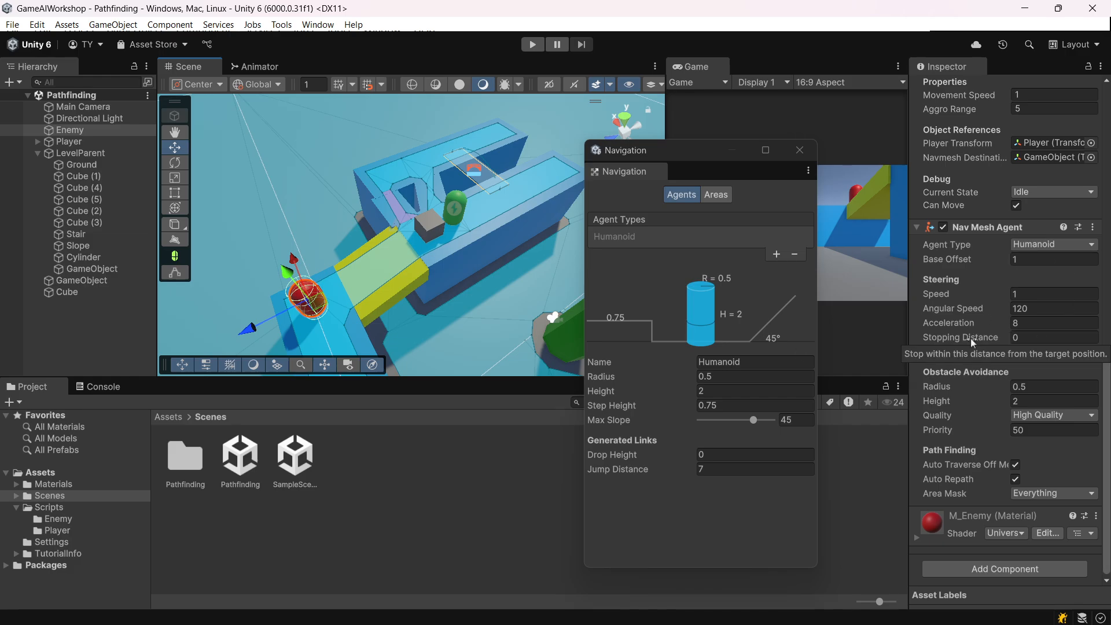
Run the game, watch up close how the Enemy gets past the cube to the Player, and stop it.
{"action": "left_click", "coordinate": [537, 50]}
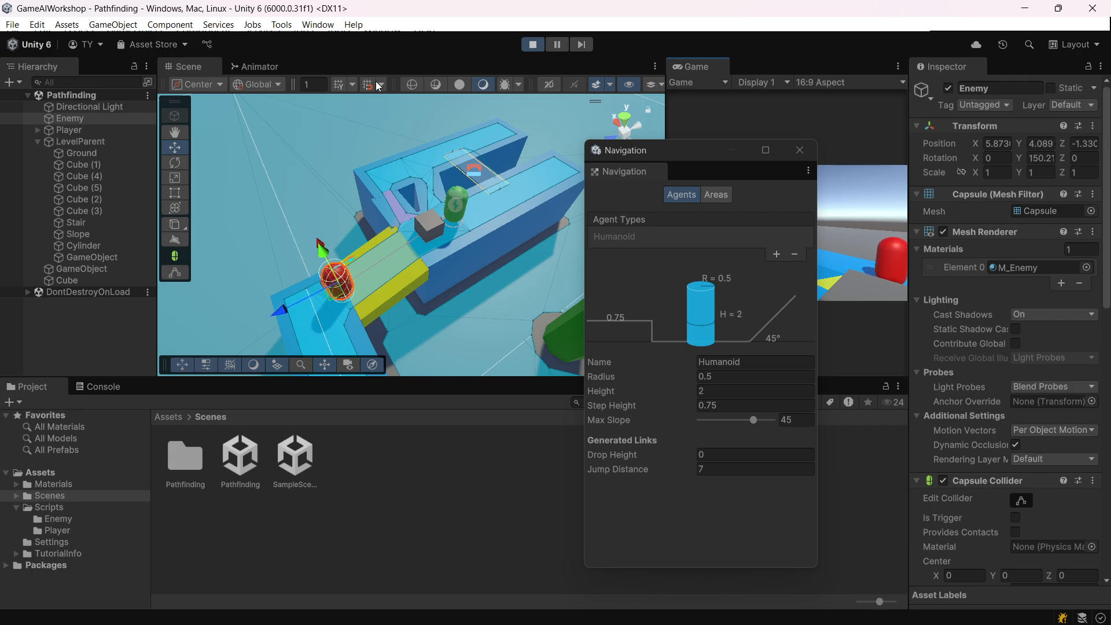
{"action": "scroll", "coordinate": [474, 243], "scroll_direction": "up", "scroll_amount": 10}
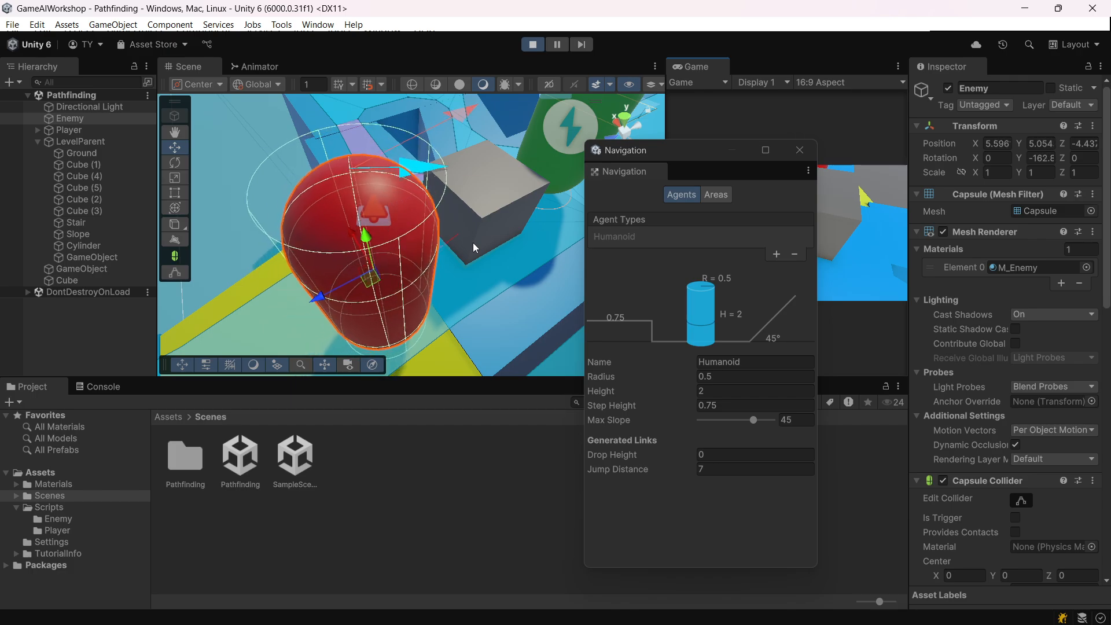
{"action": "middle_click_drag", "start_coordinate": [473, 242], "coordinate": [432, 231]}
{"action": "left_click_drag", "start_coordinate": [433, 231], "coordinate": [394, 235], "text": "alt"}
{"action": "middle_click_drag", "start_coordinate": [394, 234], "coordinate": [370, 205]}
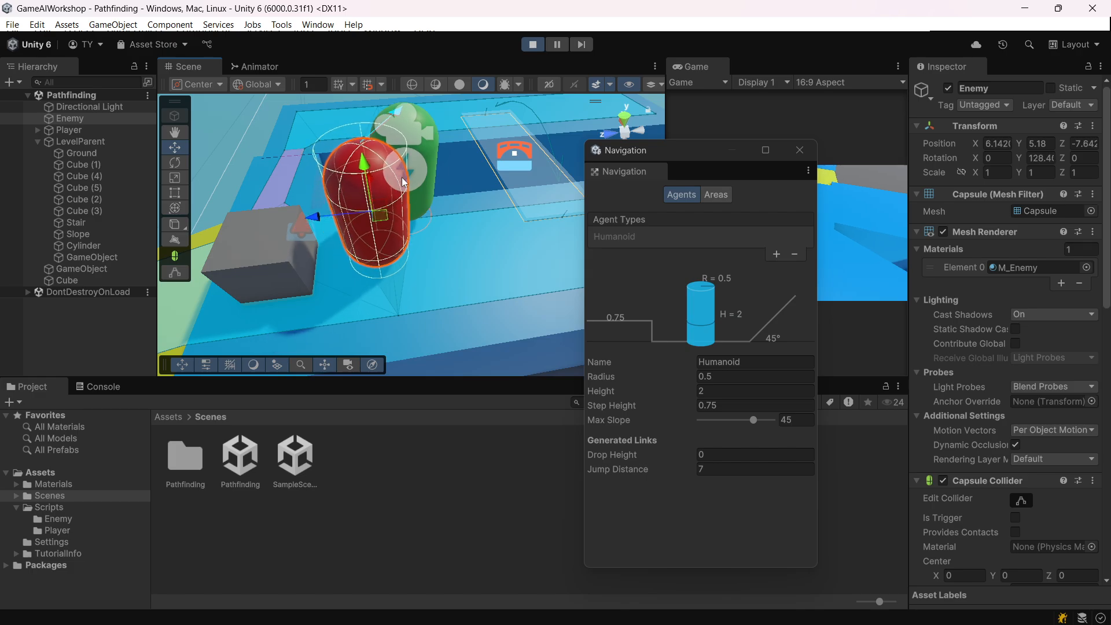
{"action": "left_click", "coordinate": [533, 44]}
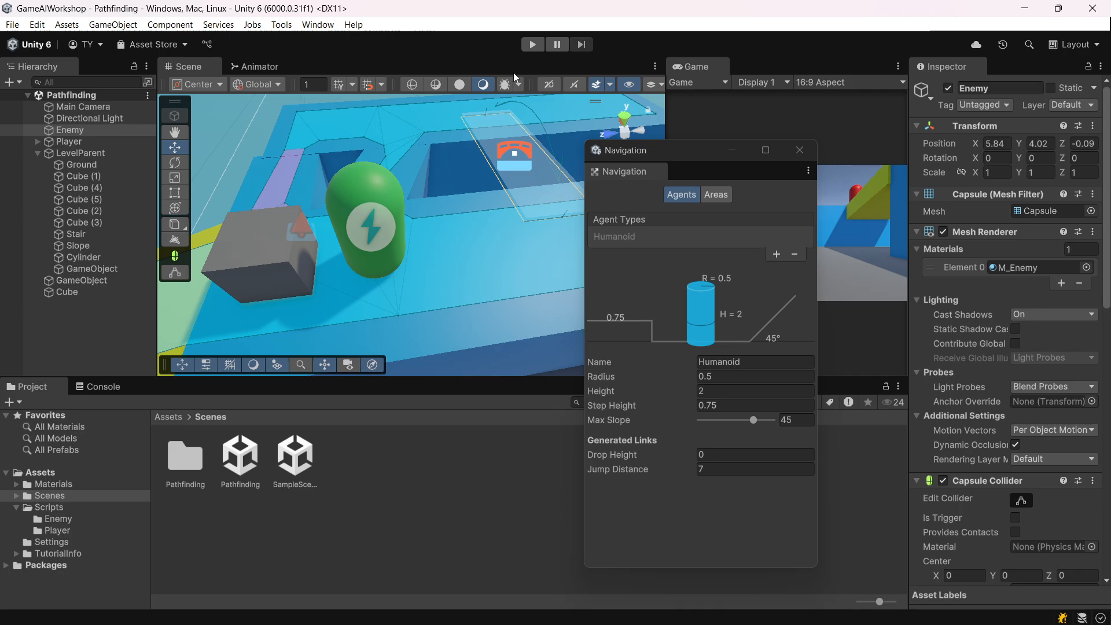
Set the Enemy's obstacle avoidance quality to None in its Nav Mesh Agent and save the scene.
{"action": "scroll", "coordinate": [387, 290], "scroll_direction": "down", "scroll_amount": 3}
{"action": "middle_click_drag", "start_coordinate": [300, 292], "coordinate": [364, 235]}
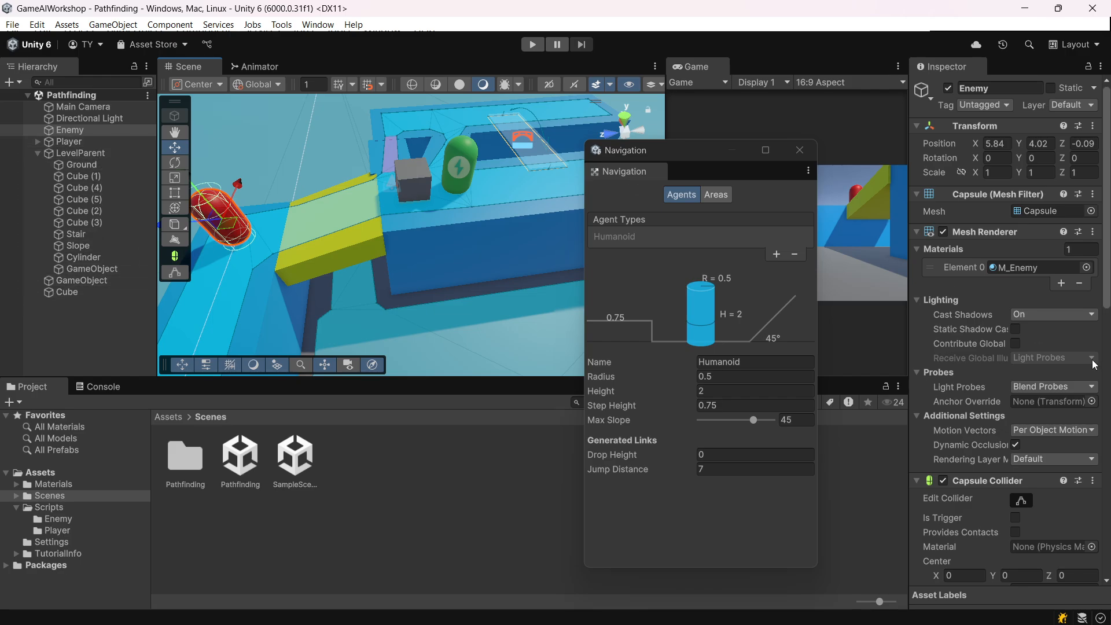
{"action": "scroll", "coordinate": [1050, 387], "scroll_direction": "down", "scroll_amount": 10}
{"action": "left_click", "coordinate": [1058, 418]}
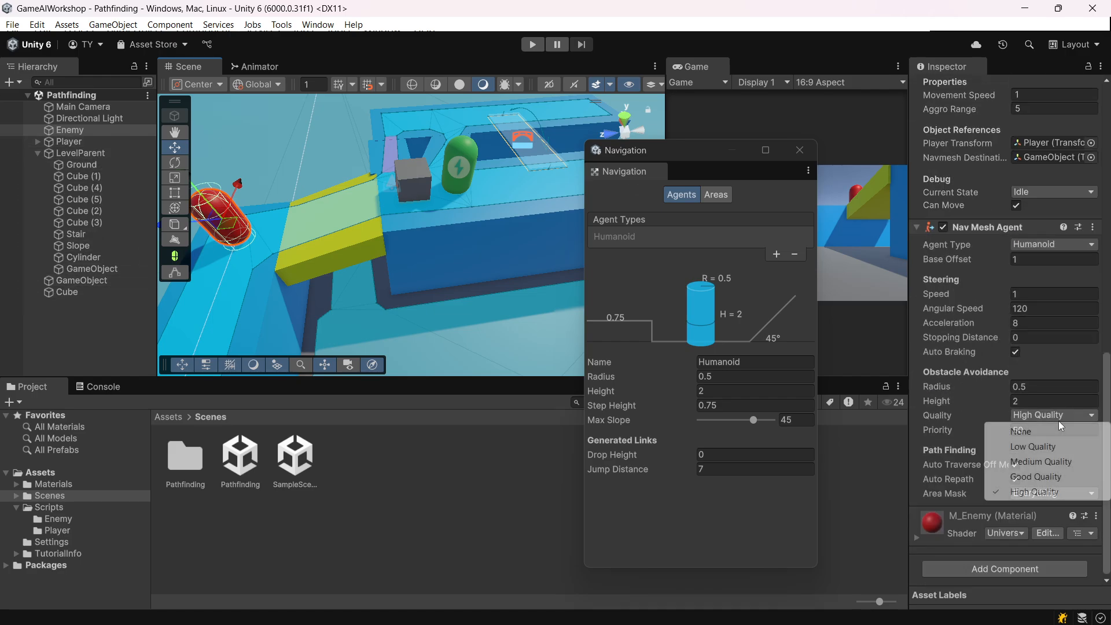
{"action": "left_click", "coordinate": [1029, 439]}
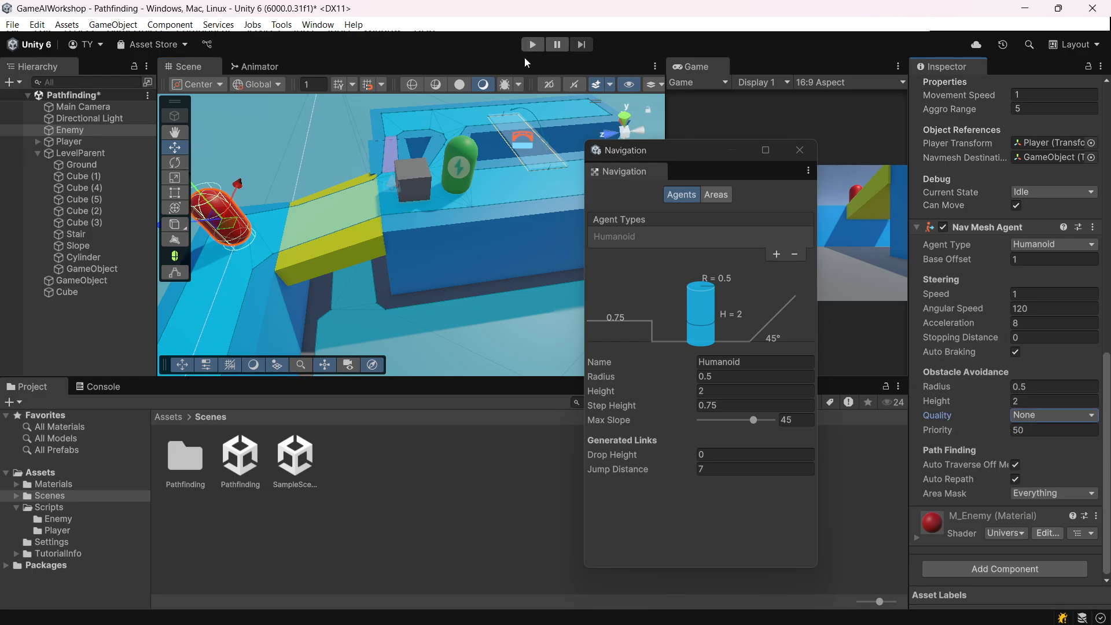
{"action": "key", "text": "ctrl+s"}
Play-test the Enemy's movement with obstacle avoidance off, stop the game, and look through the Enemy's component settings.
{"action": "left_click", "coordinate": [527, 46]}
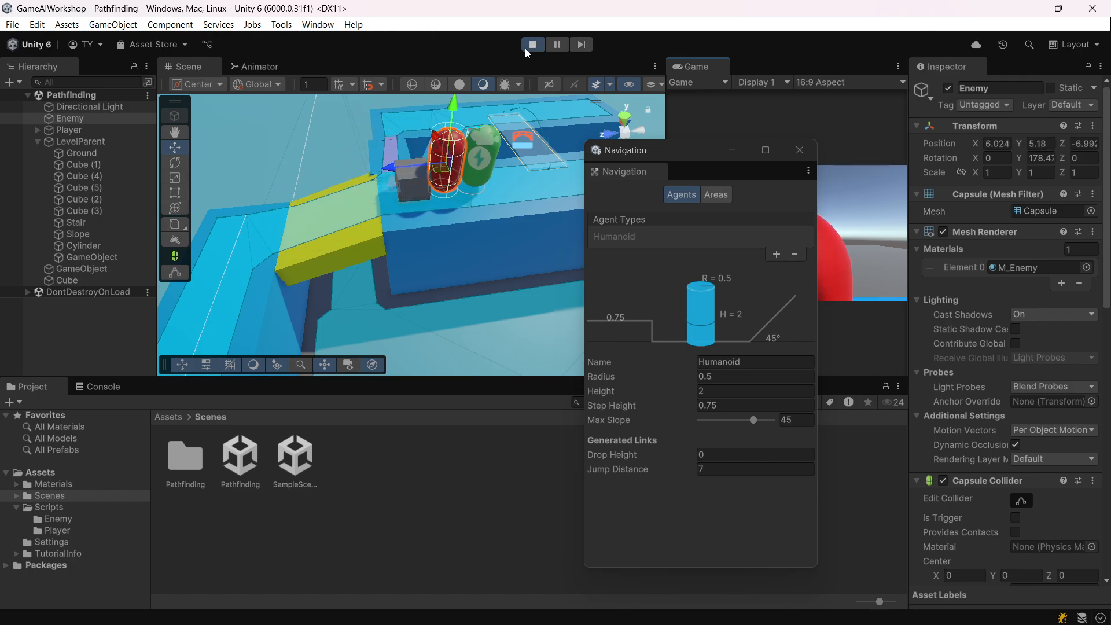
{"action": "left_click", "coordinate": [533, 45]}
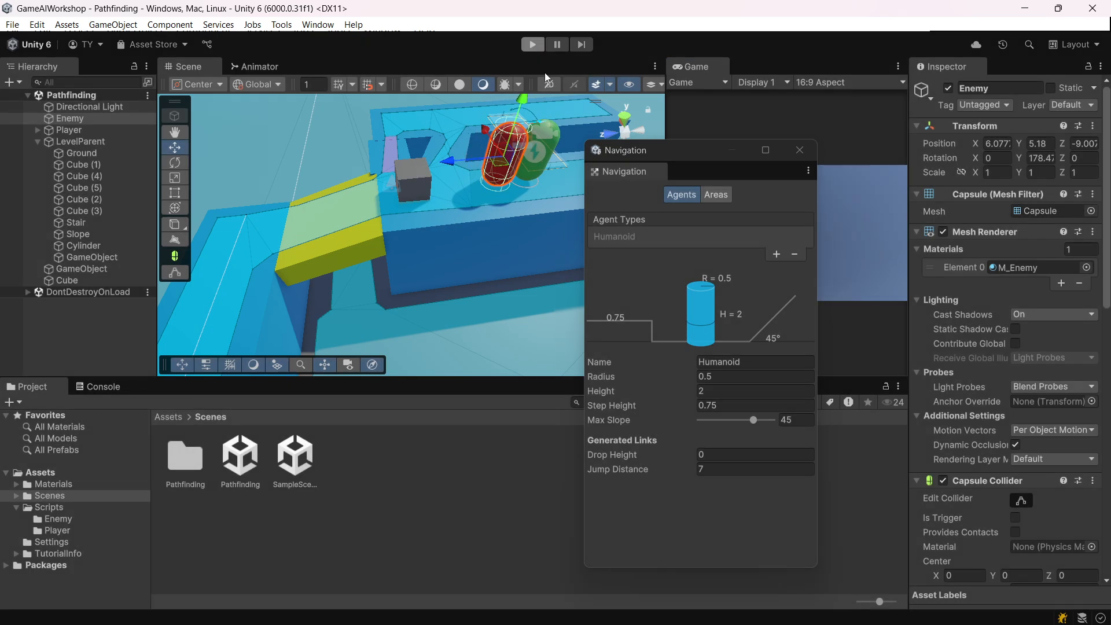
{"action": "scroll", "coordinate": [1050, 322], "scroll_direction": "down", "scroll_amount": 7}
{"action": "scroll", "coordinate": [1050, 322], "scroll_direction": "down", "scroll_amount": 5}
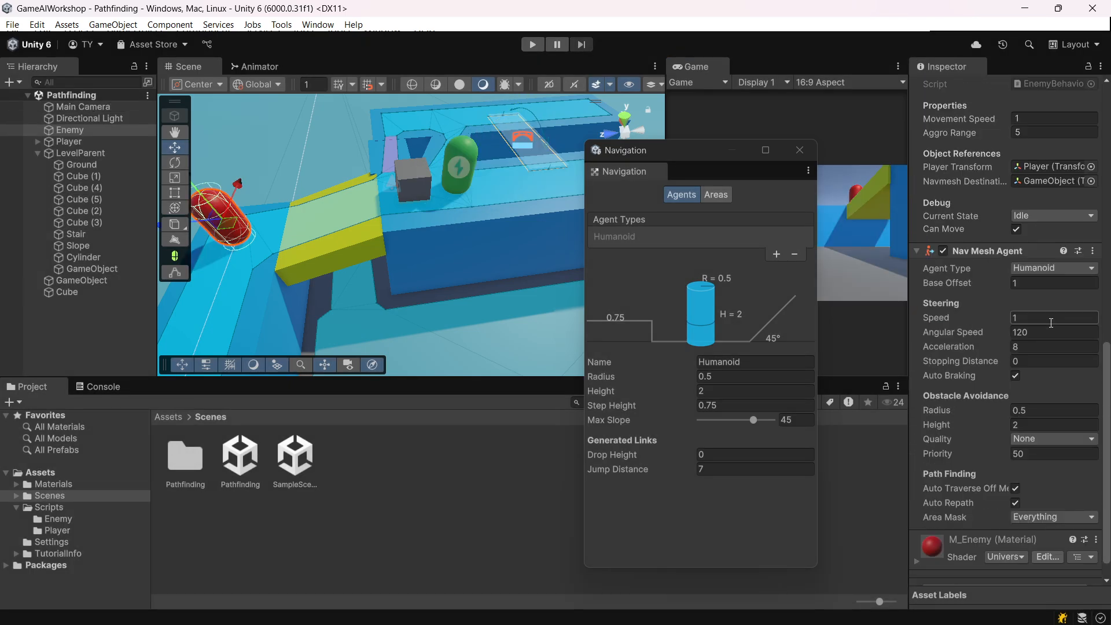
{"action": "scroll", "coordinate": [1084, 361], "scroll_direction": "up", "scroll_amount": 6}
{"action": "scroll", "coordinate": [1061, 348], "scroll_direction": "up", "scroll_amount": 2}
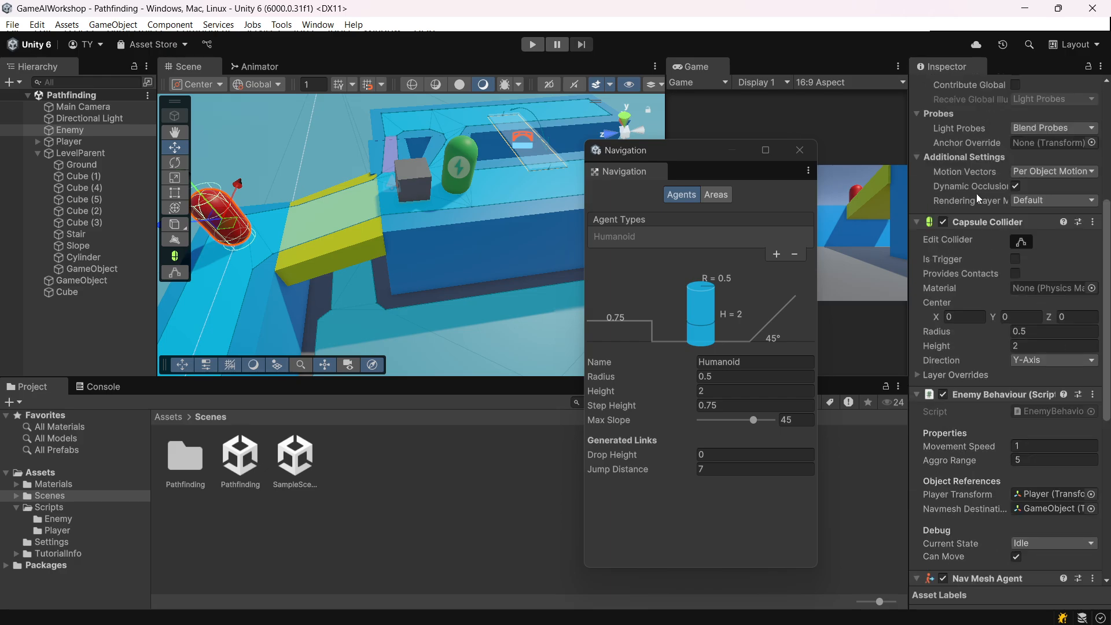
Add a Rigidbody component to the grey Cube obstacle in the scene and save the scene.
{"action": "left_click", "coordinate": [402, 195]}
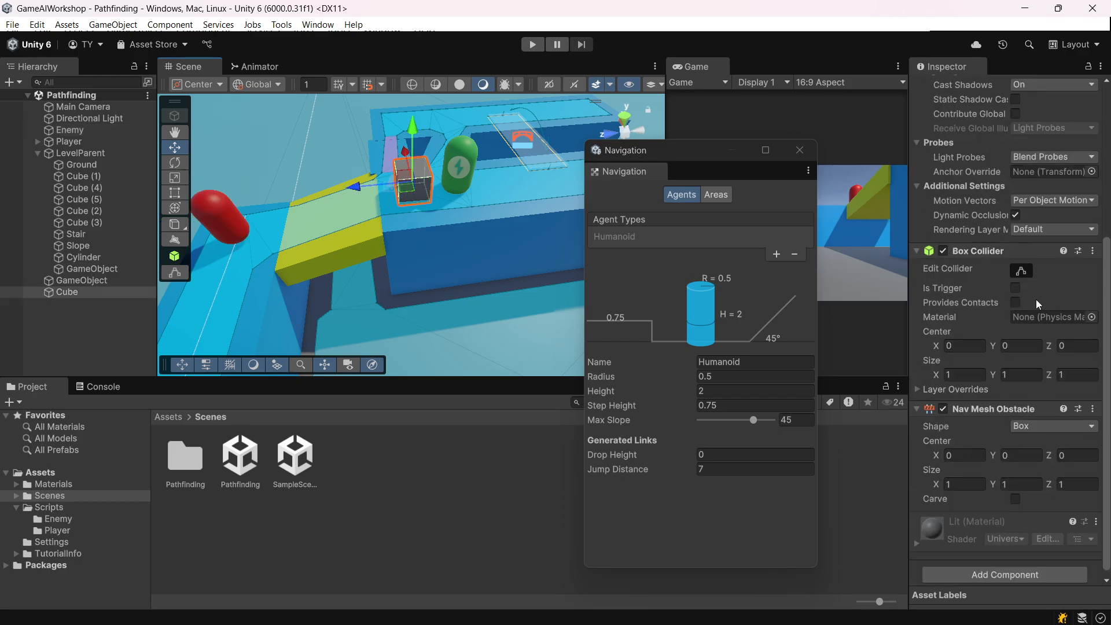
{"action": "left_click", "coordinate": [994, 567]}
{"action": "type", "text": "rigidb"}
{"action": "key", "text": "Return"}
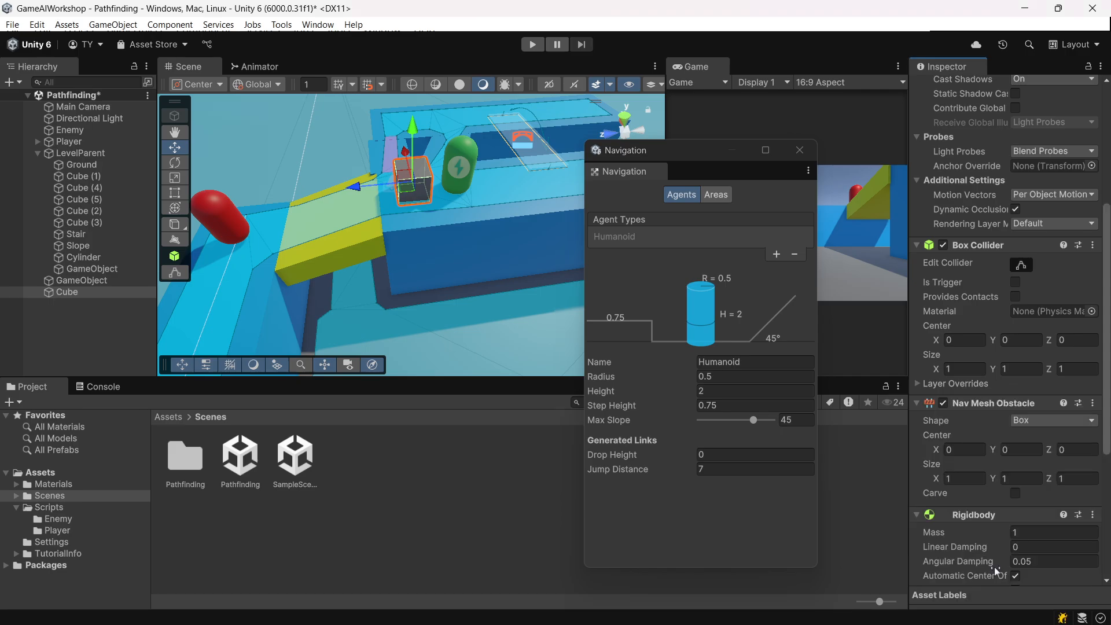
{"action": "key", "text": "ctrl+s"}
Play-test how the Enemy moves past the Cube with its Rigidbody attached, and stop the game.
{"action": "scroll", "coordinate": [1077, 494], "scroll_direction": "down", "scroll_amount": 5}
{"action": "left_click", "coordinate": [520, 42]}
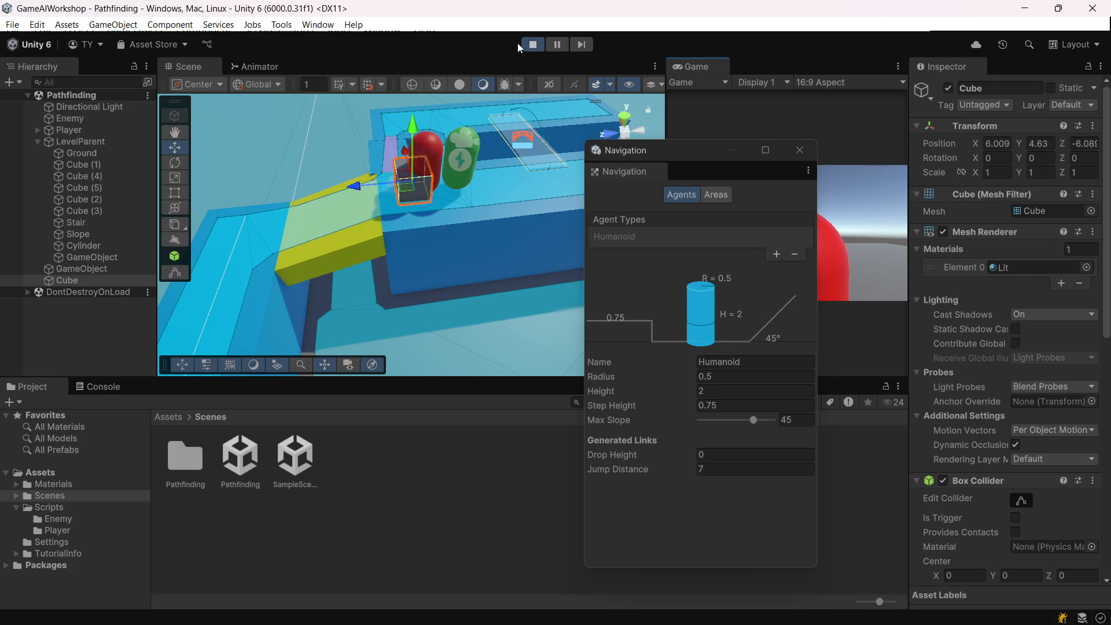
{"action": "left_click", "coordinate": [533, 44]}
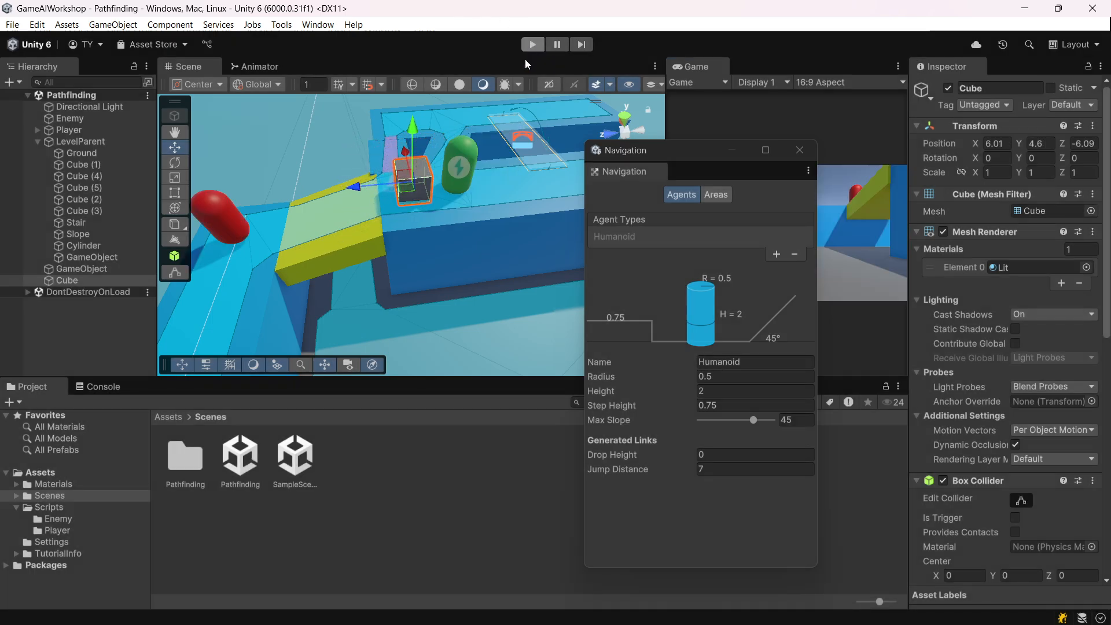
Remove the Rigidbody component from the Cube and save the scene.
{"action": "scroll", "coordinate": [1030, 388], "scroll_direction": "down", "scroll_amount": 5}
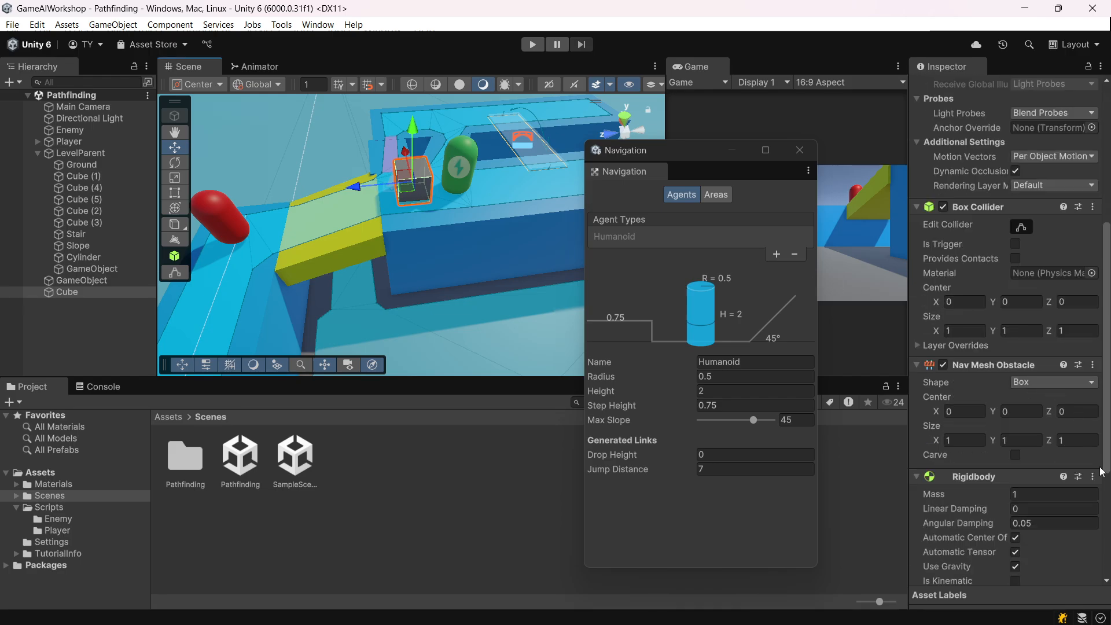
{"action": "left_click", "coordinate": [1092, 476]}
{"action": "left_click", "coordinate": [984, 355]}
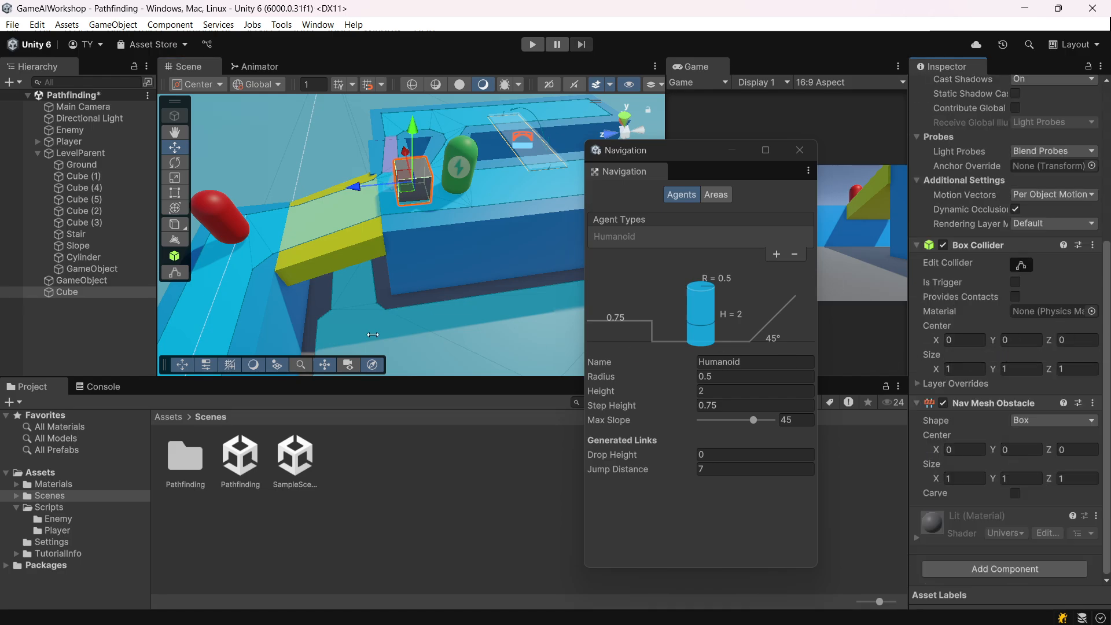
{"action": "key", "text": "ctrl+s"}
Look through the components of the LevelParent, the Cube and the Player.
{"action": "left_click", "coordinate": [89, 153]}
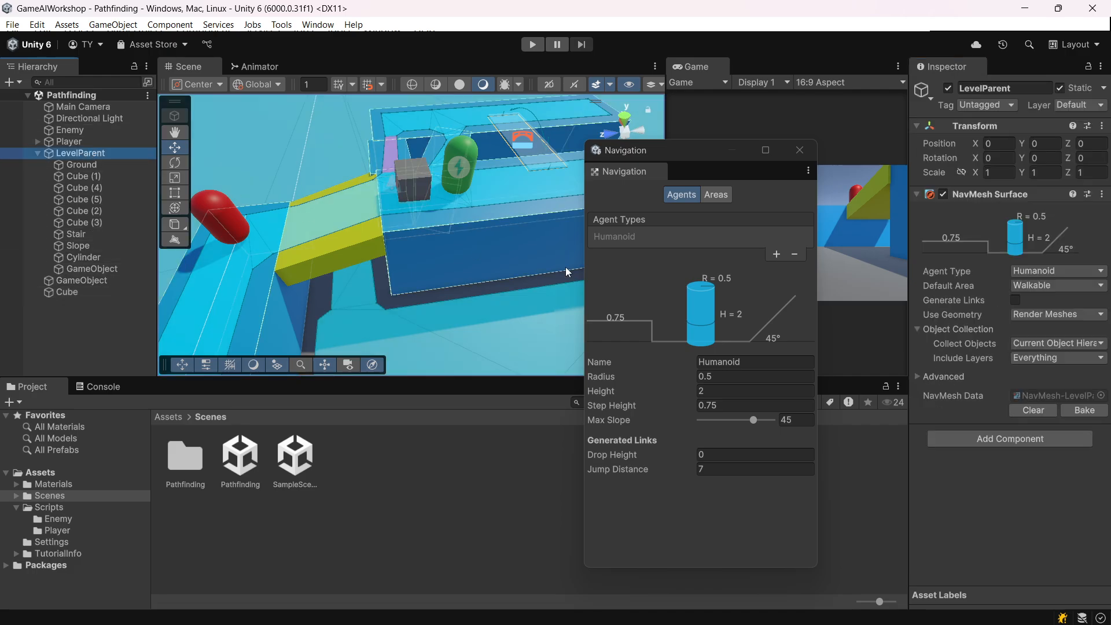
{"action": "left_click", "coordinate": [68, 292]}
{"action": "left_click", "coordinate": [72, 142]}
{"action": "scroll", "coordinate": [1006, 330], "scroll_direction": "down", "scroll_amount": 10}
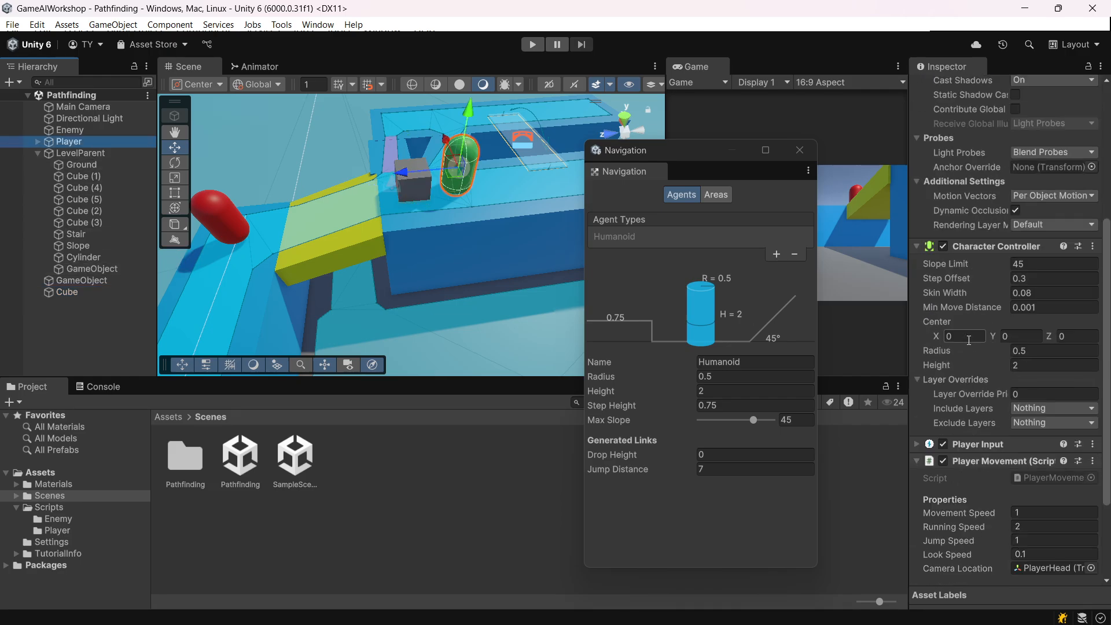
Set the Enemy's Nav Mesh Agent obstacle avoidance quality to High Quality and save the scene.
{"action": "left_click", "coordinate": [81, 130]}
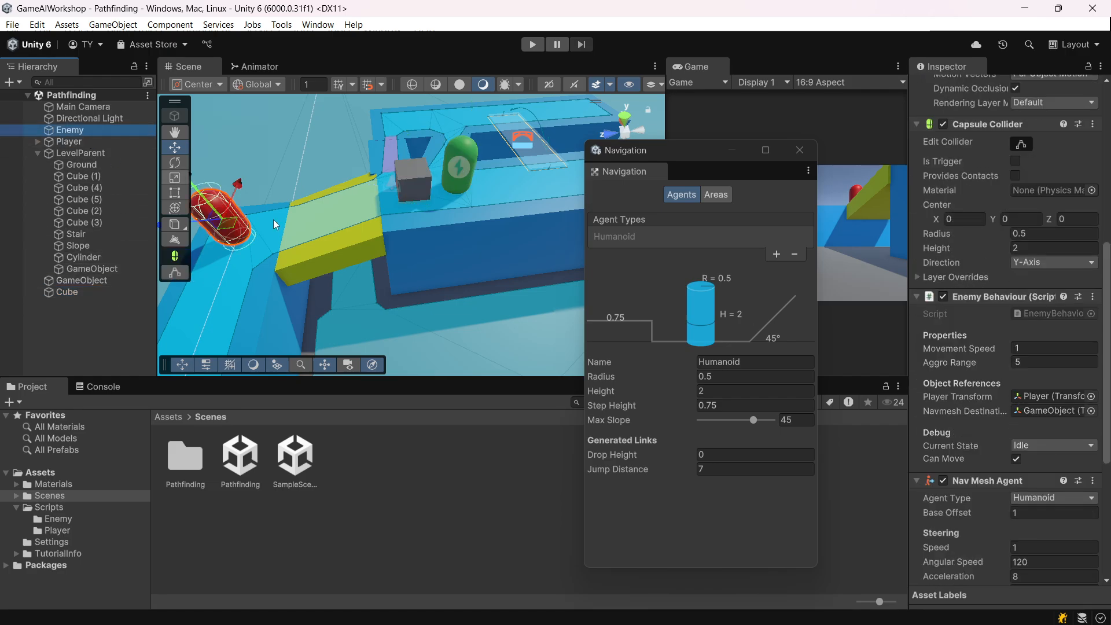
{"action": "scroll", "coordinate": [952, 412], "scroll_direction": "down", "scroll_amount": 8}
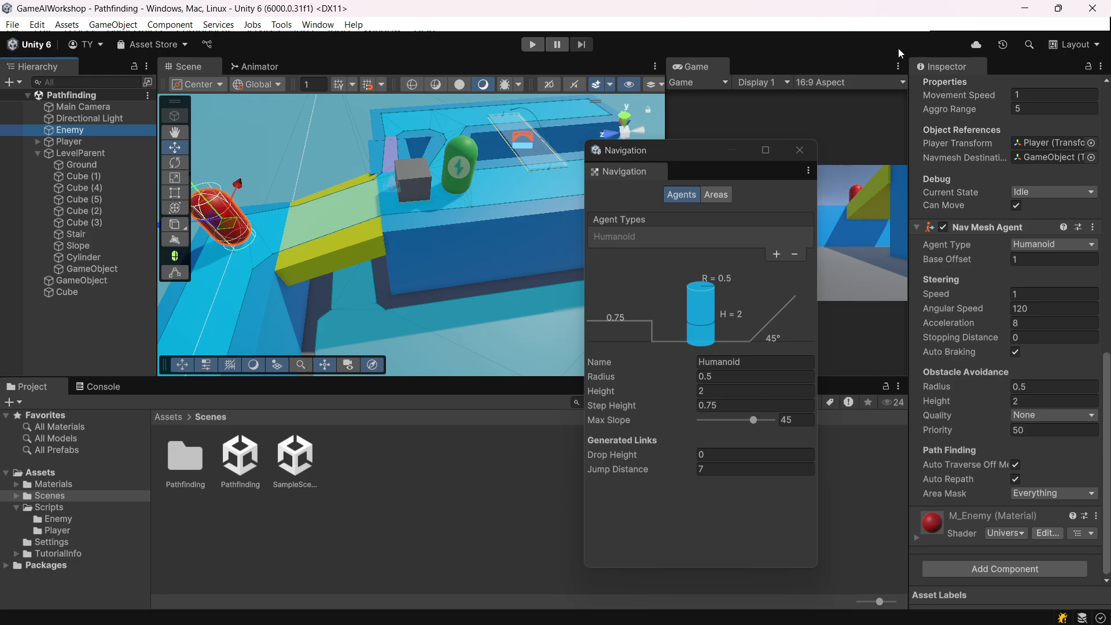
{"action": "left_click", "coordinate": [1053, 415]}
{"action": "left_click", "coordinate": [1048, 488]}
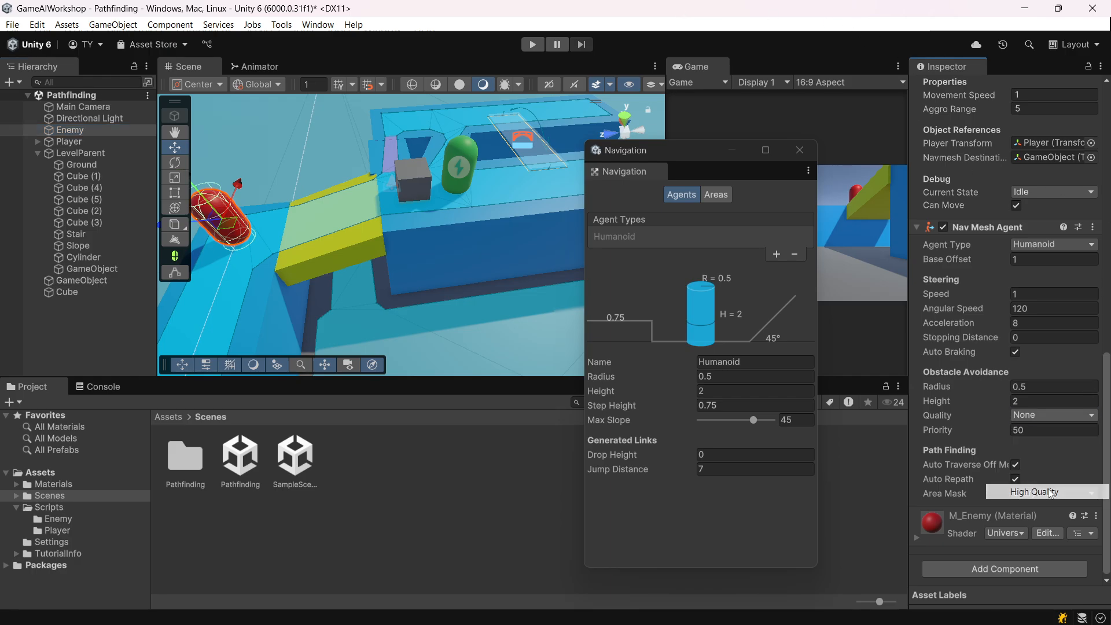
{"action": "scroll", "coordinate": [1028, 405], "scroll_direction": "up", "scroll_amount": 2}
{"action": "key", "text": "ctrl+s"}
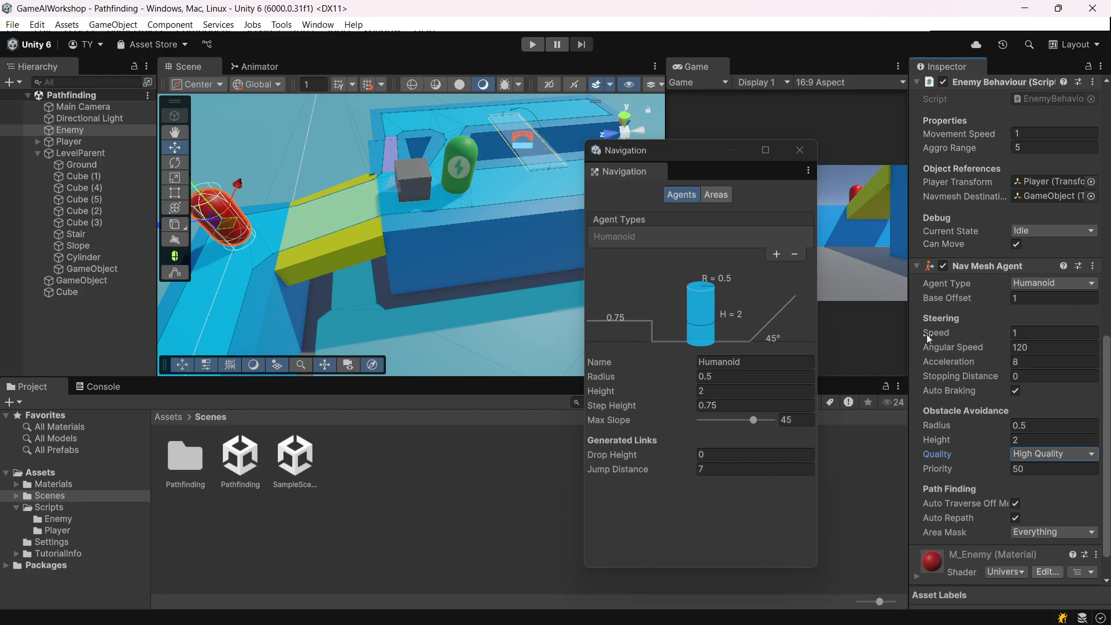
Review the Enemy's obstacle avoidance settings and the Cube's Nav Mesh Obstacle component.
{"action": "scroll", "coordinate": [971, 527], "scroll_direction": "down", "scroll_amount": 2}
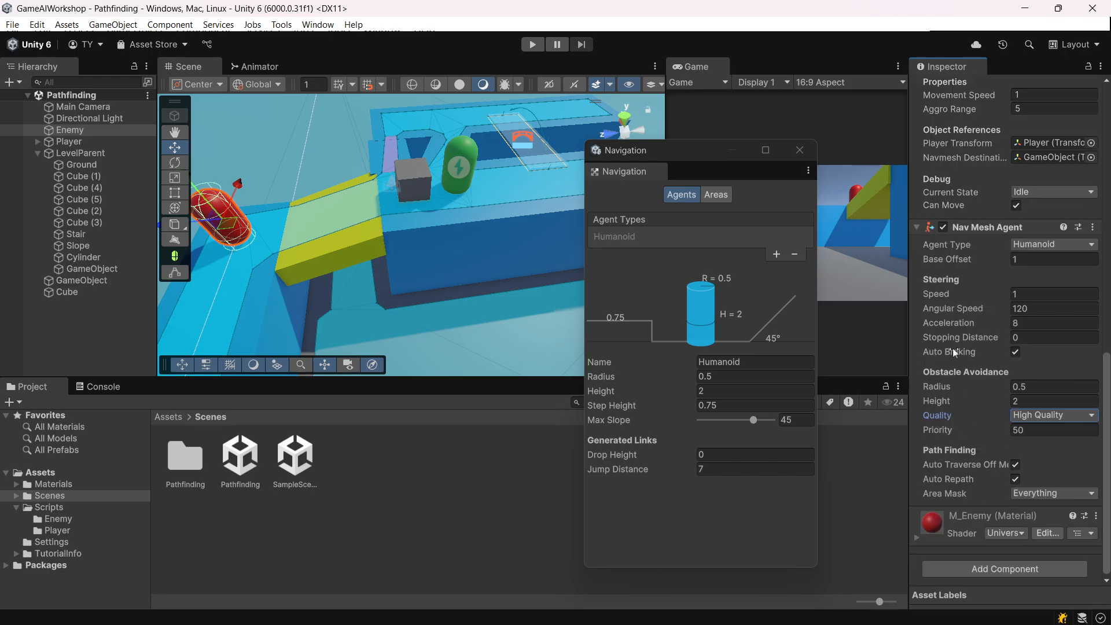
{"action": "mouse_move", "coordinate": [933, 394]}
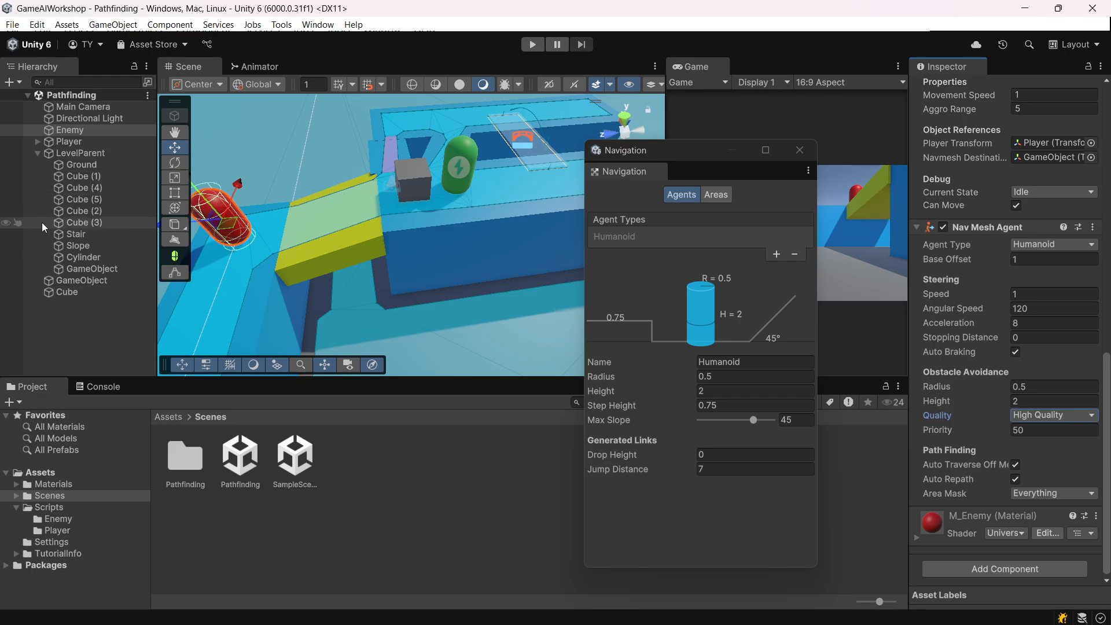
{"action": "left_click", "coordinate": [72, 282]}
{"action": "left_click", "coordinate": [73, 293]}
{"action": "scroll", "coordinate": [1009, 387], "scroll_direction": "down", "scroll_amount": 10}
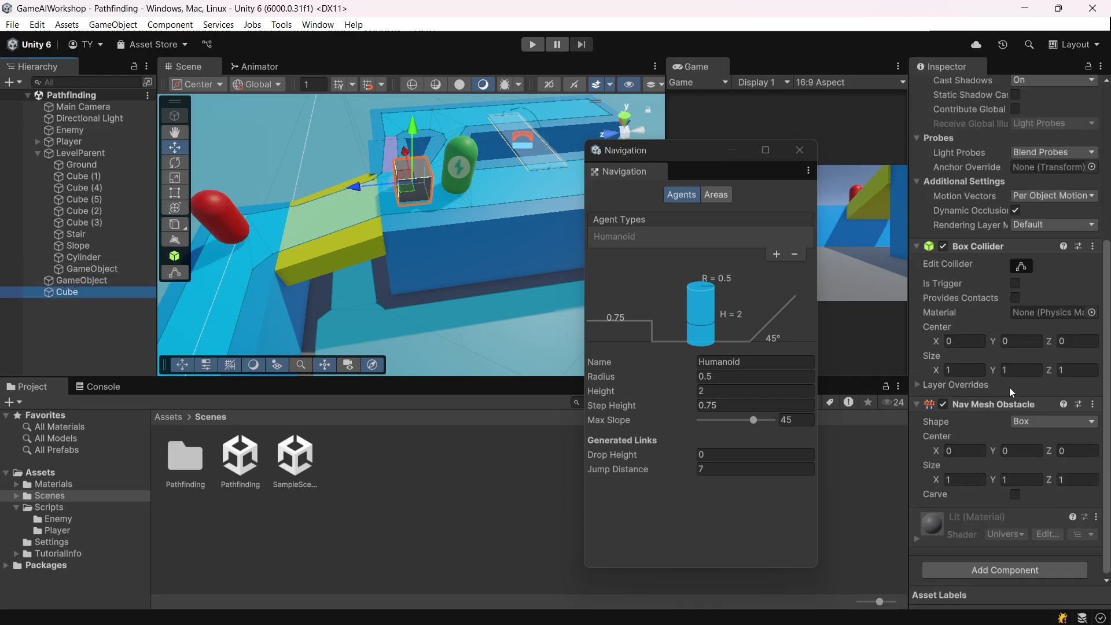
{"action": "scroll", "coordinate": [1010, 387], "scroll_direction": "up", "scroll_amount": 10}
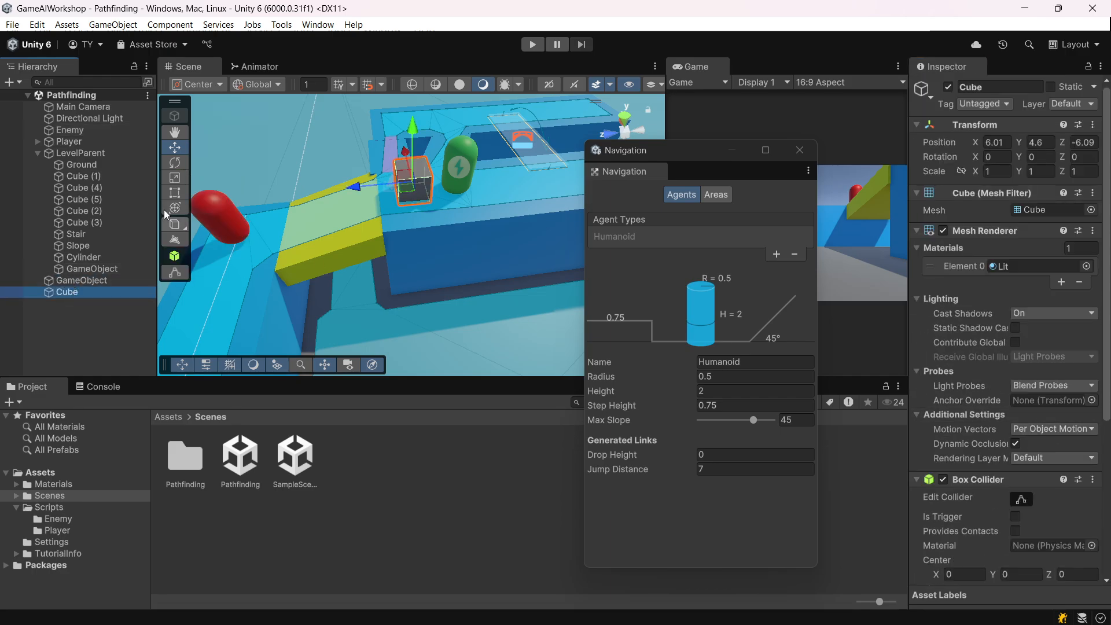
Search the components that can be added to LevelParent for "navm", and leave the list without adding any.
{"action": "left_click", "coordinate": [81, 153]}
{"action": "left_click", "coordinate": [1071, 440]}
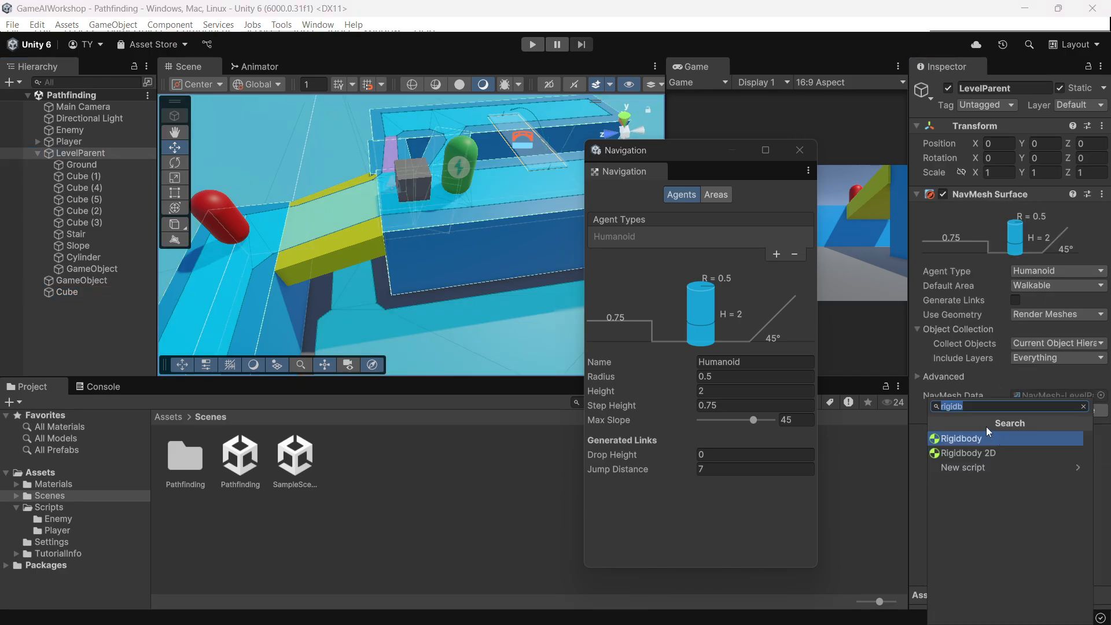
{"action": "type", "text": "navm"}
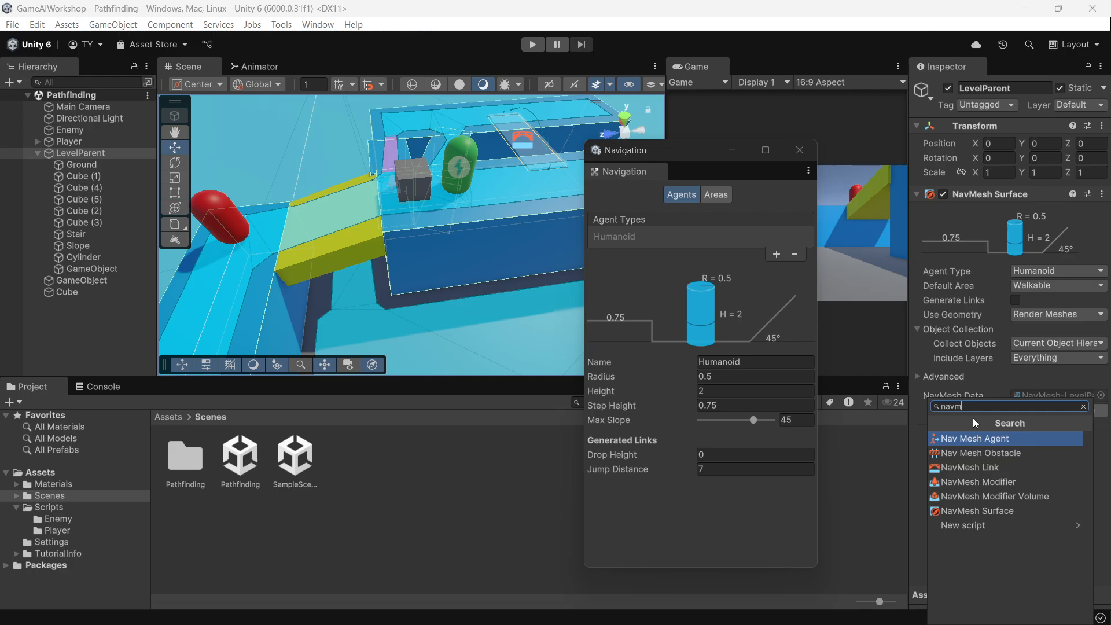
{"action": "key", "text": "Escape"}
{"action": "key", "text": "Escape"}
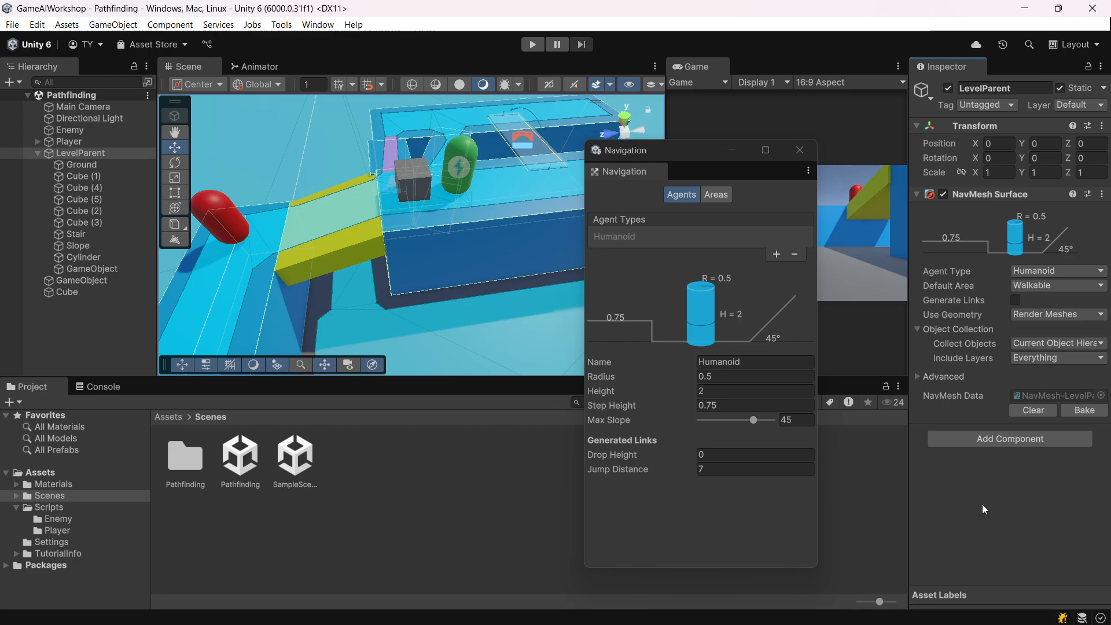
Switch to the slide presentation and advance from the NavMesh slide to "Tips and Tricks".
{"action": "key", "text": "alt+Tab"}
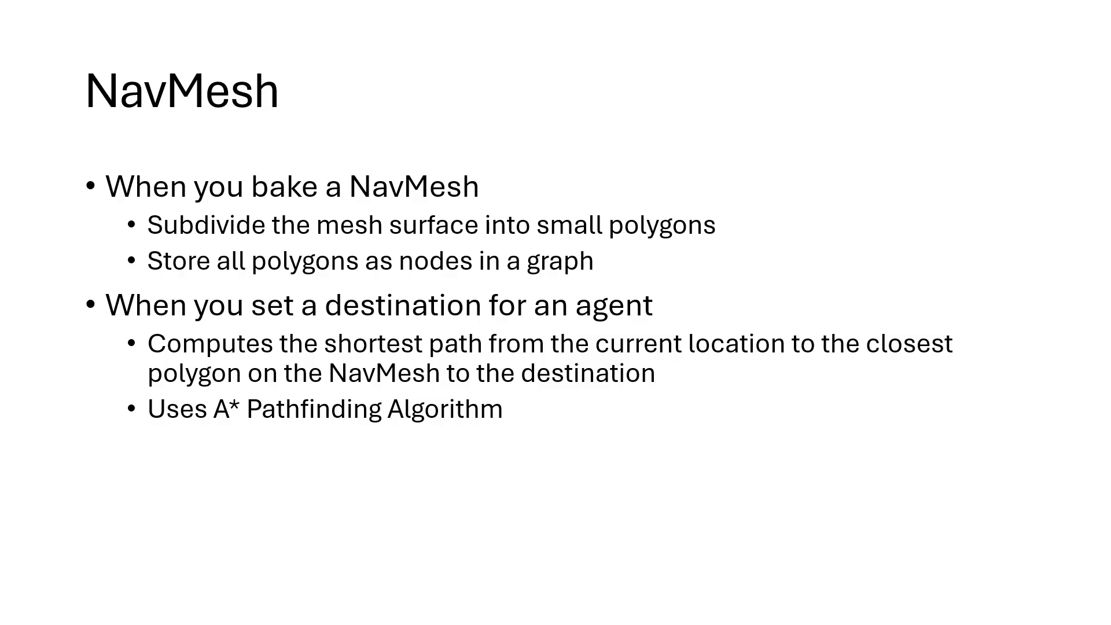
{"action": "key", "text": "Right"}
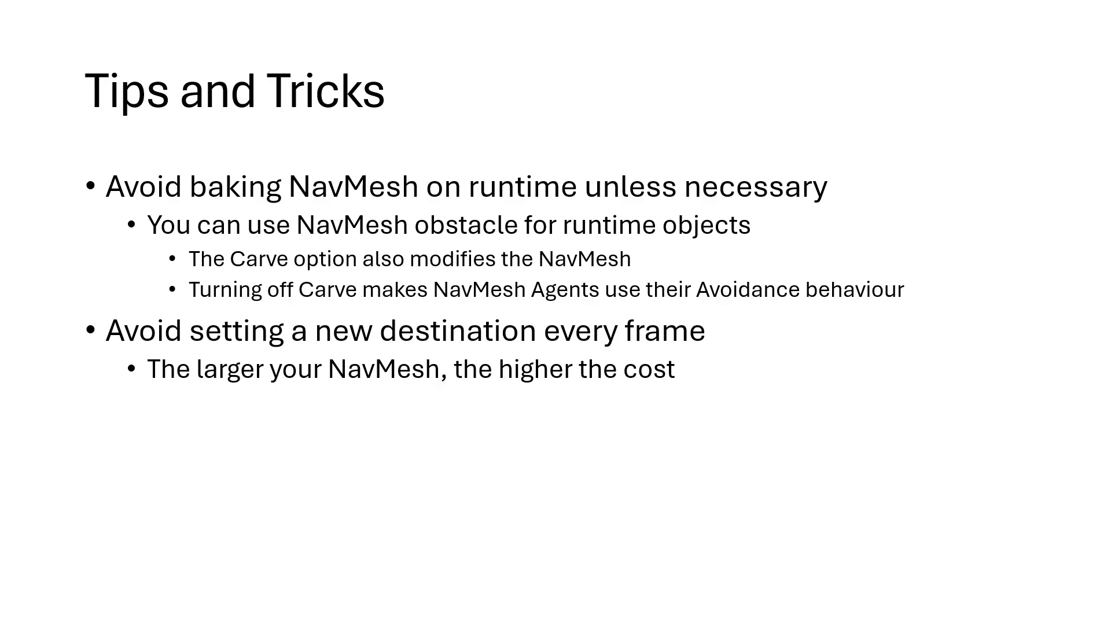